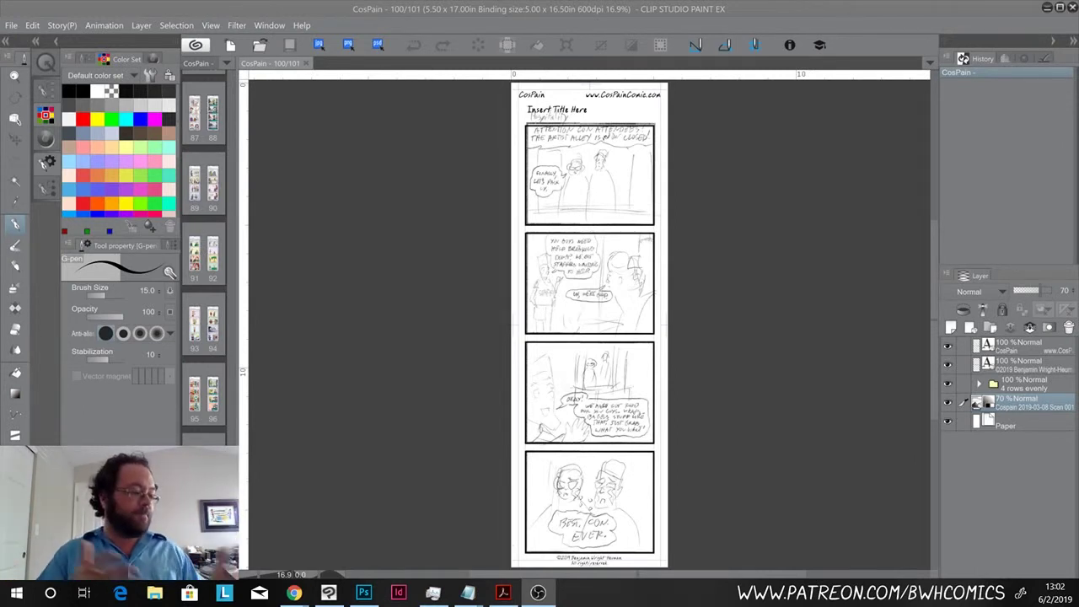
- Examine the sketched artwork and dialogue in all four comic panels, from the title down to the closing panel
{"action": "left_click", "coordinate": [397, 300]}
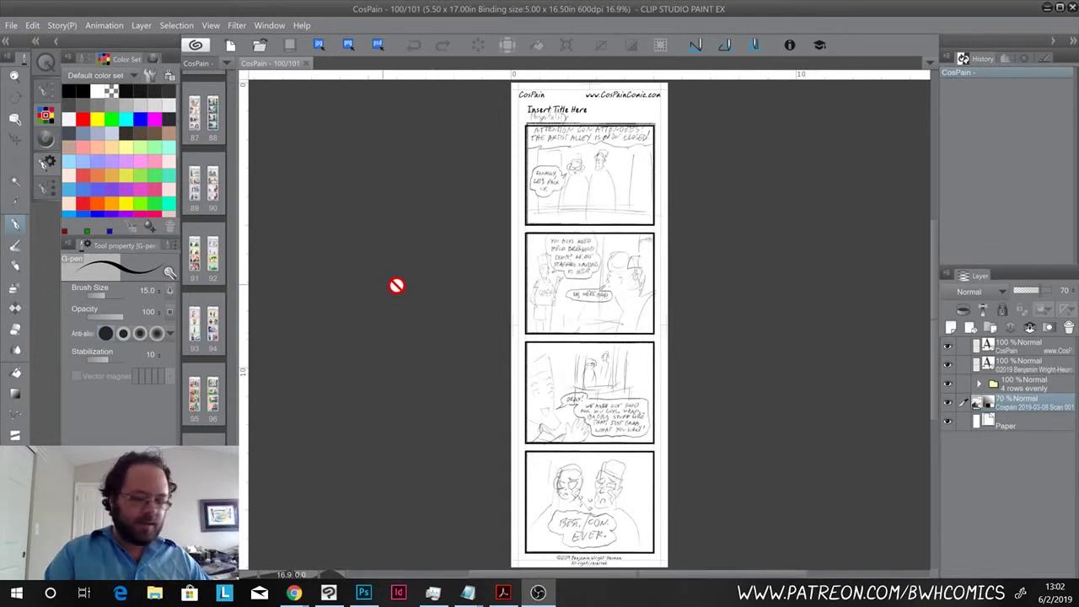
{"action": "scroll", "coordinate": [381, 282], "scroll_direction": "up", "scroll_amount": 5}
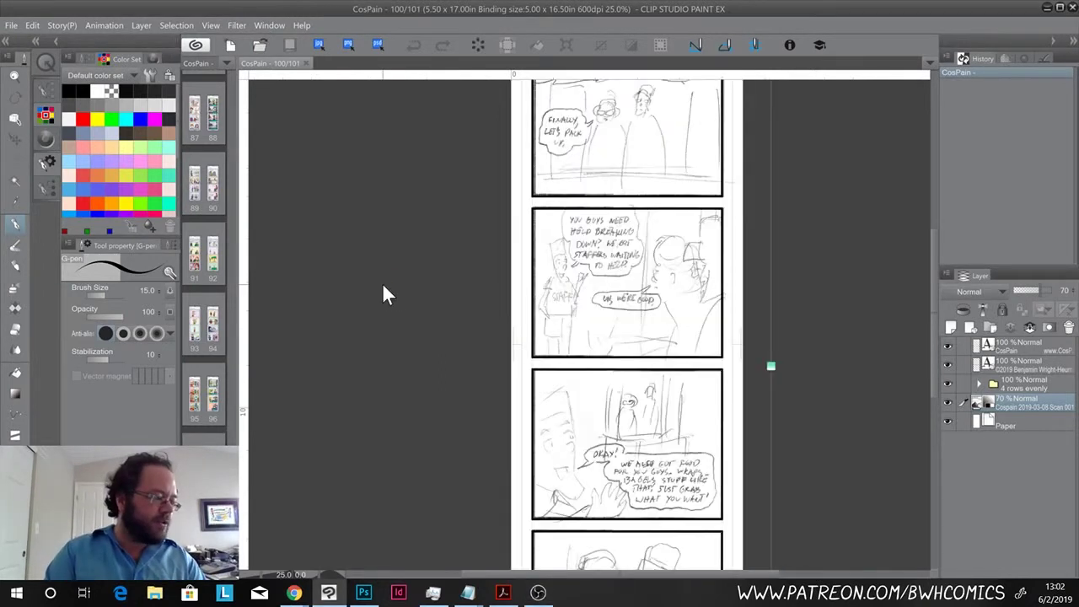
{"action": "left_click_drag", "start_coordinate": [661, 138], "coordinate": [547, 494]}
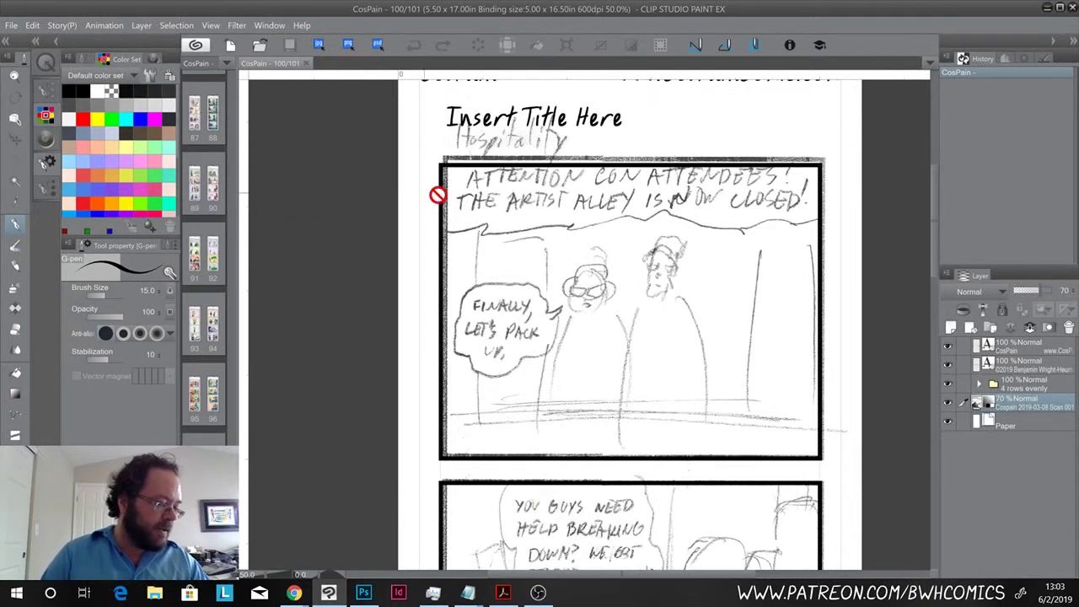
{"action": "left_click_drag", "start_coordinate": [349, 475], "coordinate": [337, 187]}
{"action": "left_click_drag", "start_coordinate": [363, 472], "coordinate": [405, 92]}
{"action": "left_click_drag", "start_coordinate": [411, 489], "coordinate": [365, 349]}
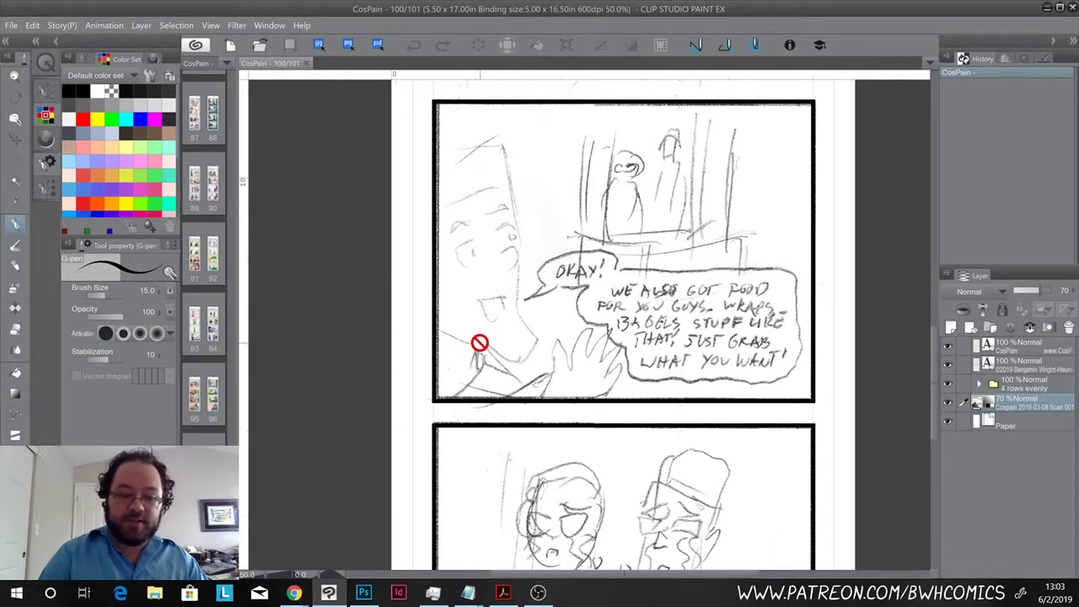
{"action": "left_click_drag", "start_coordinate": [385, 494], "coordinate": [383, 229]}
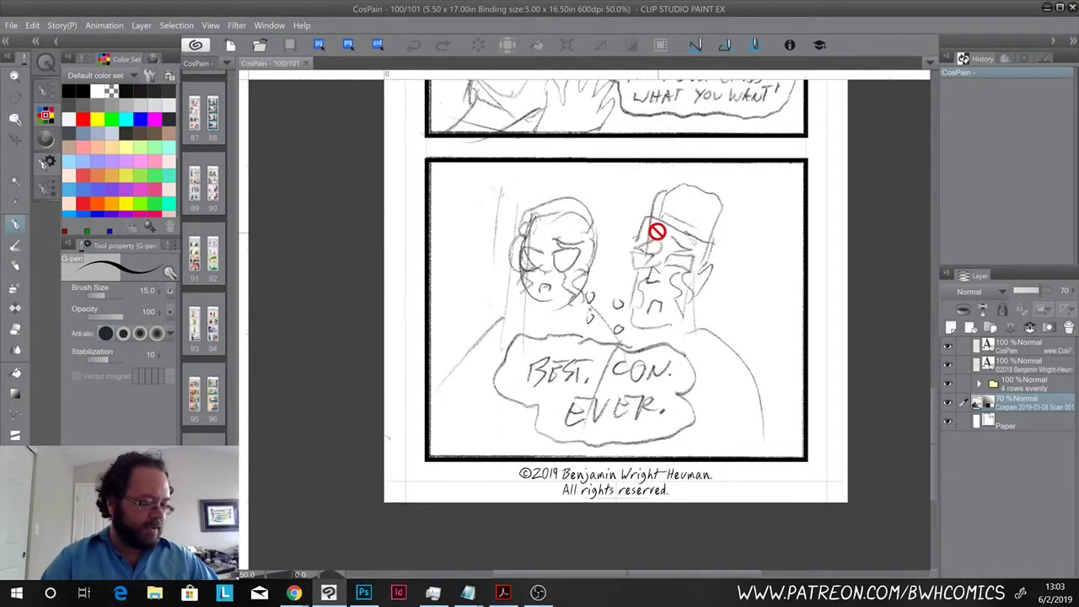
{"action": "left_click_drag", "start_coordinate": [651, 210], "coordinate": [590, 590]}
{"action": "scroll", "coordinate": [540, 527], "scroll_direction": "up", "scroll_amount": 10}
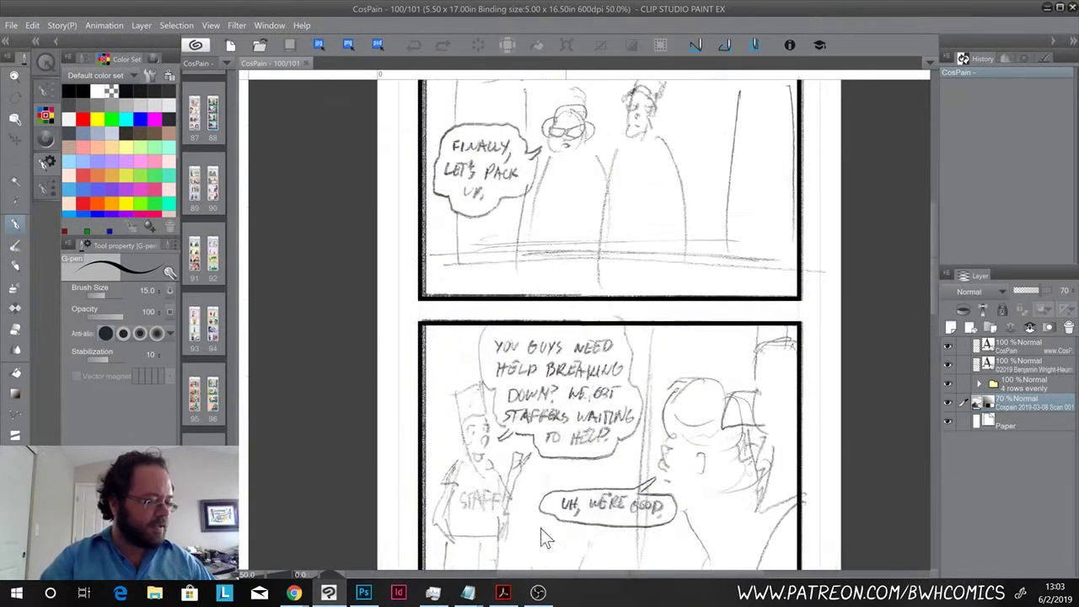
- Replace the placeholder title text in the "4 rows evenly" folder with "Hospitality"
{"action": "key", "text": "t"}
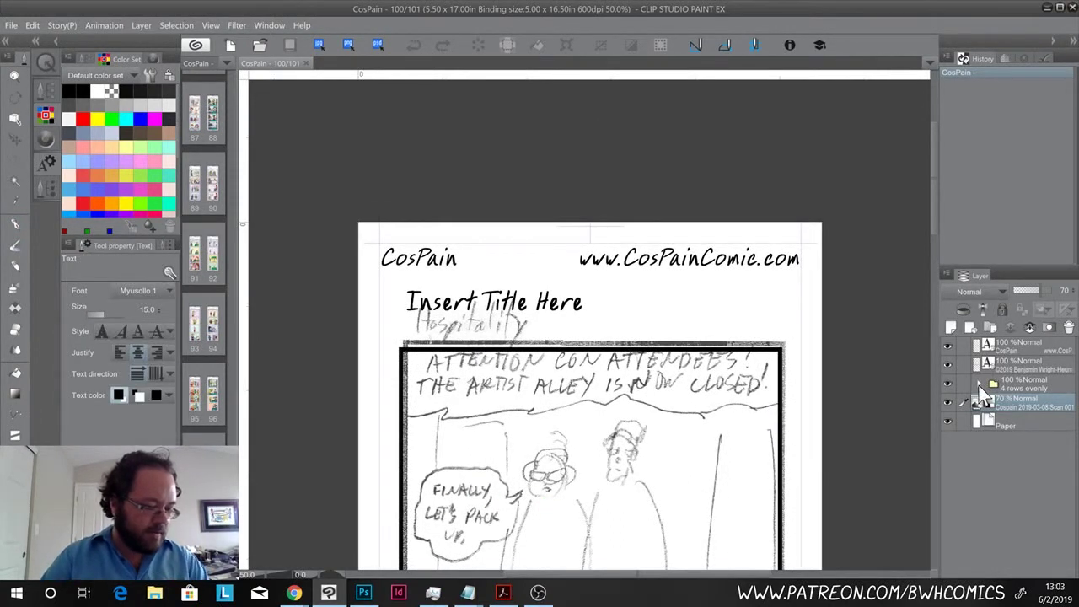
{"action": "left_click", "coordinate": [978, 385]}
{"action": "left_click", "coordinate": [1049, 421]}
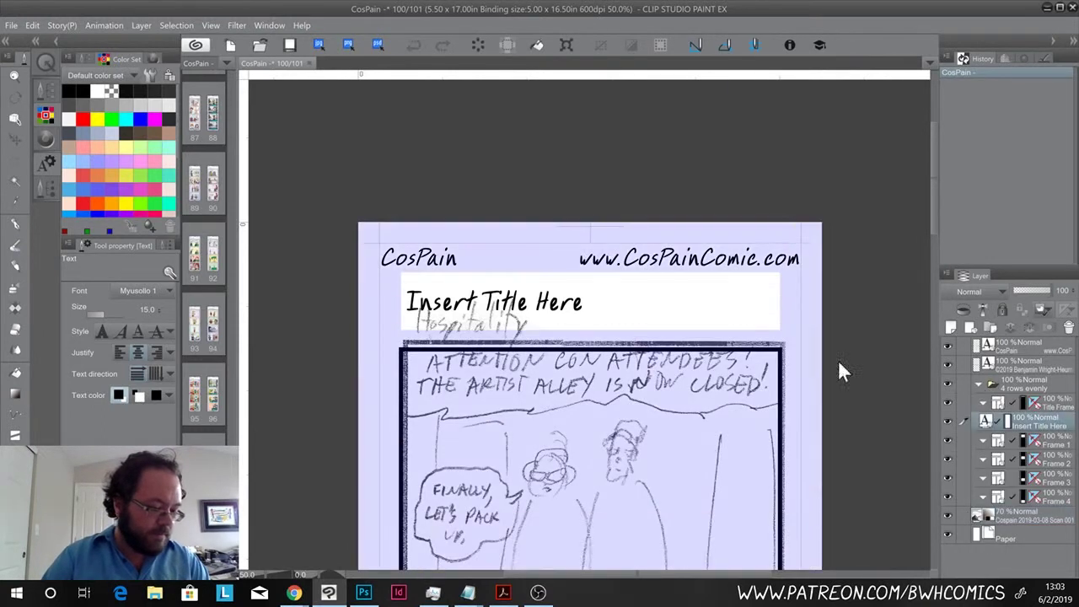
{"action": "left_click", "coordinate": [554, 310]}
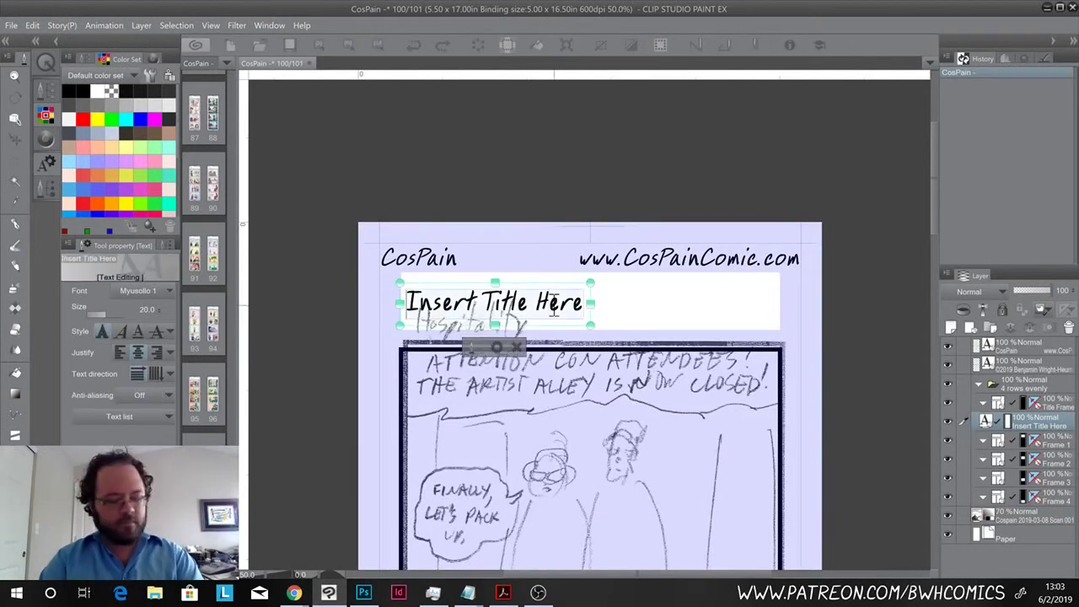
{"action": "key", "text": "ctrl+a"}
{"action": "type", "text": "Hospitality"}
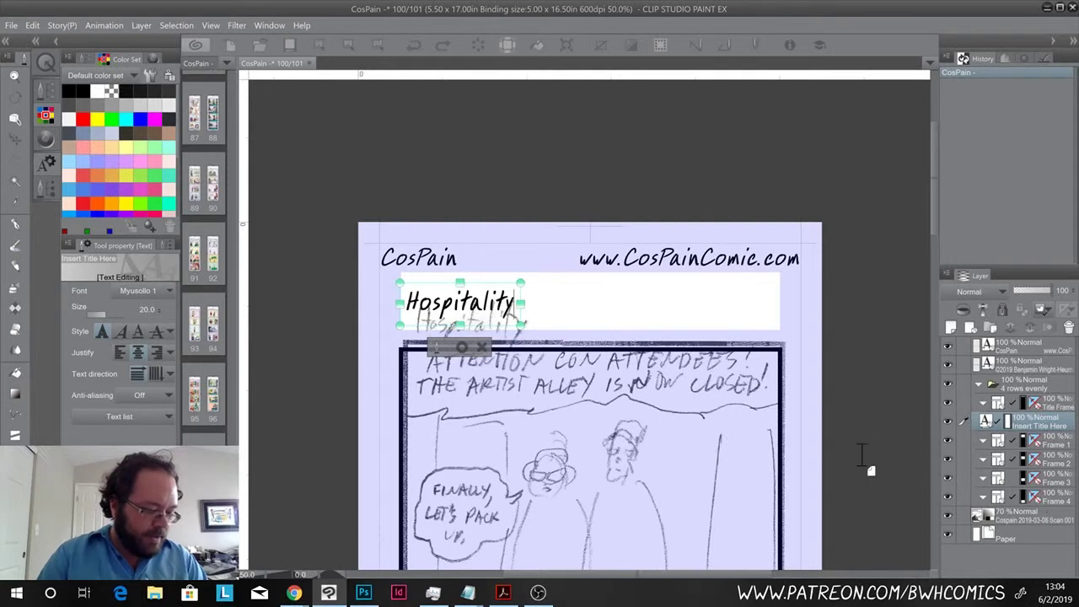
- Create a new layer folder directly above the scanned sketch layer and name it "Pencils"
{"action": "left_click", "coordinate": [1049, 519]}
{"action": "left_click", "coordinate": [986, 327]}
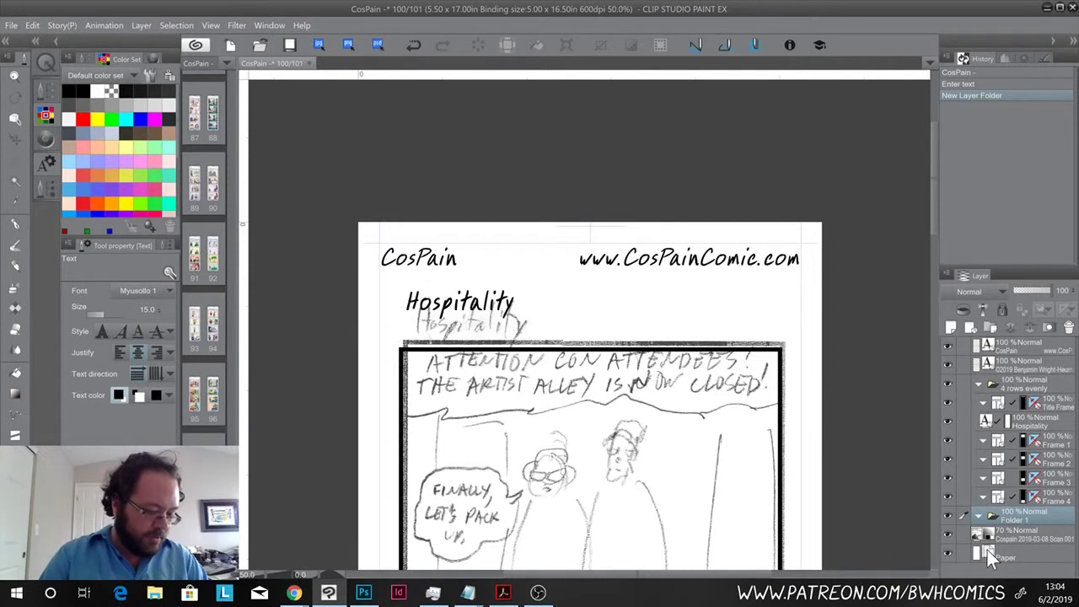
{"action": "double_click", "coordinate": [1013, 519]}
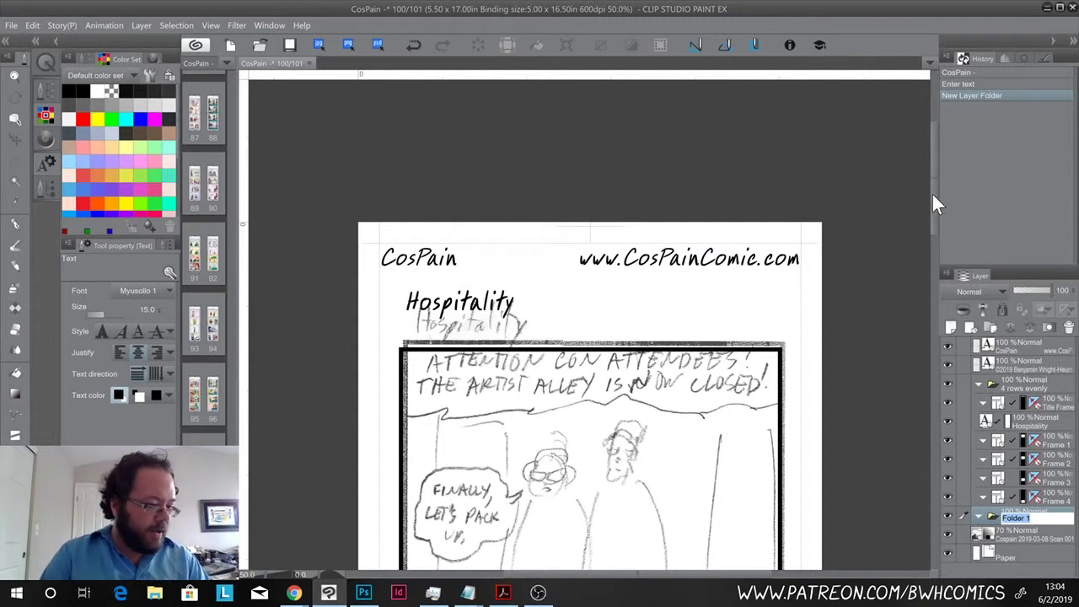
{"action": "key", "text": "Return"}
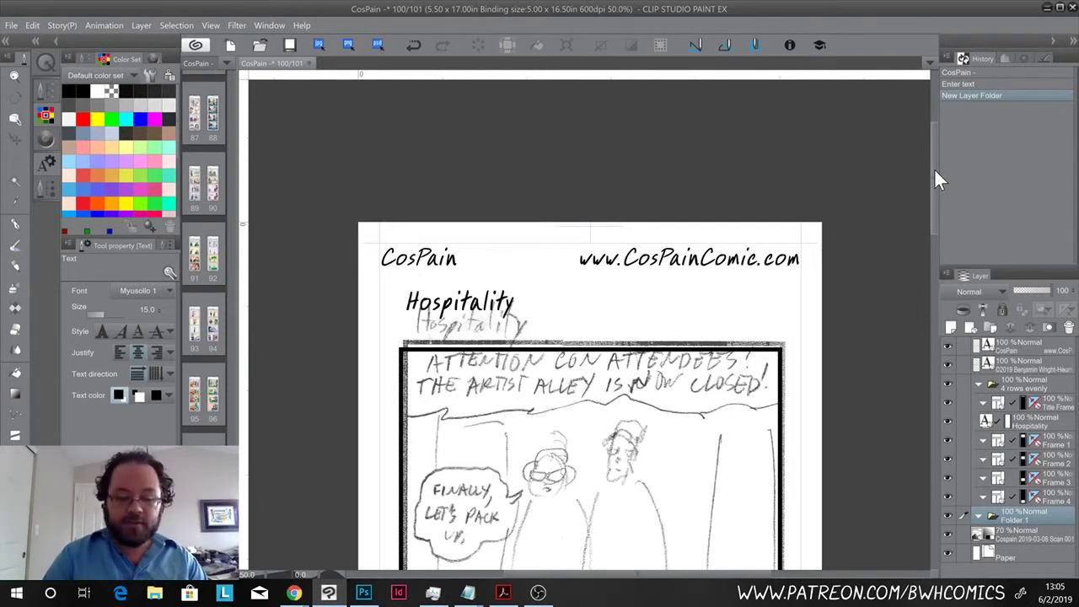
{"action": "left_click_drag", "start_coordinate": [933, 168], "coordinate": [933, 202]}
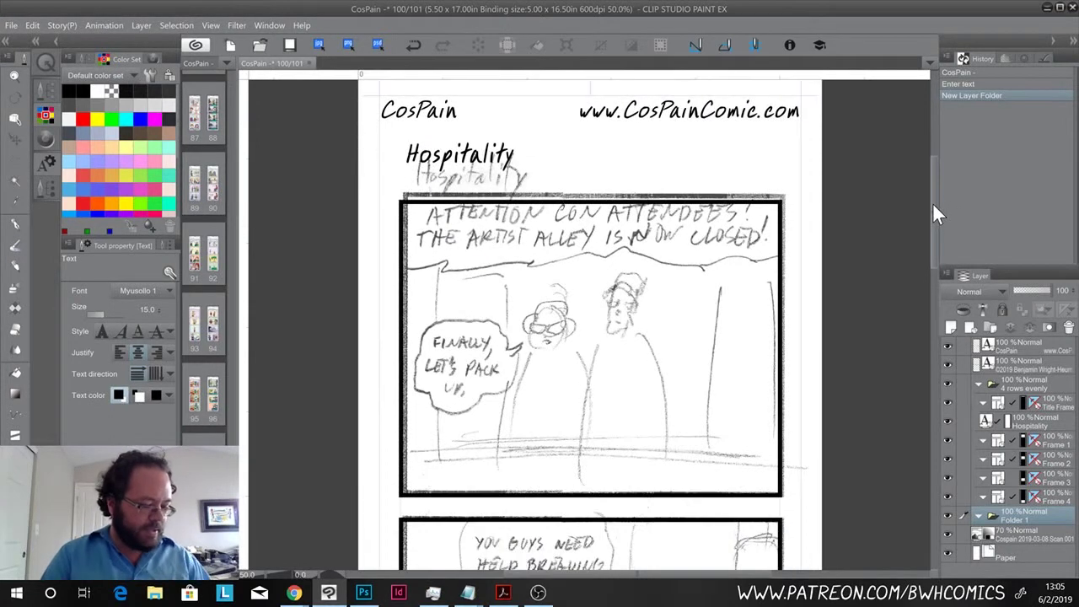
{"action": "double_click", "coordinate": [1013, 517]}
{"action": "type", "text": "Pencils"}
{"action": "key", "text": "Return"}
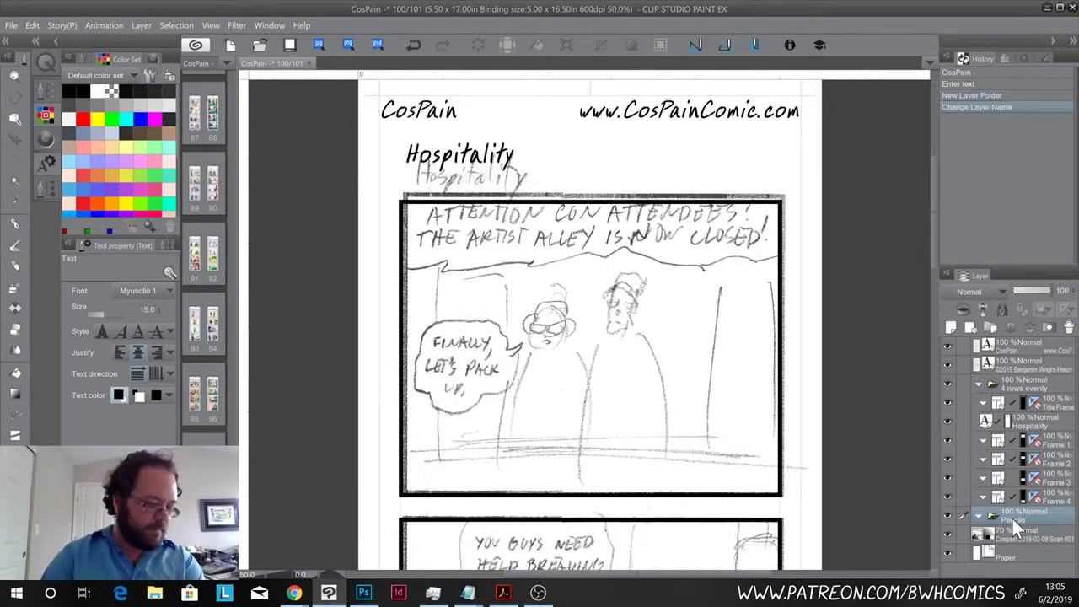
- Add two raster layers inside the Pencils folder and rename the upper one "Character Pencils 1"
{"action": "left_click", "coordinate": [948, 328]}
{"action": "left_click", "coordinate": [947, 328]}
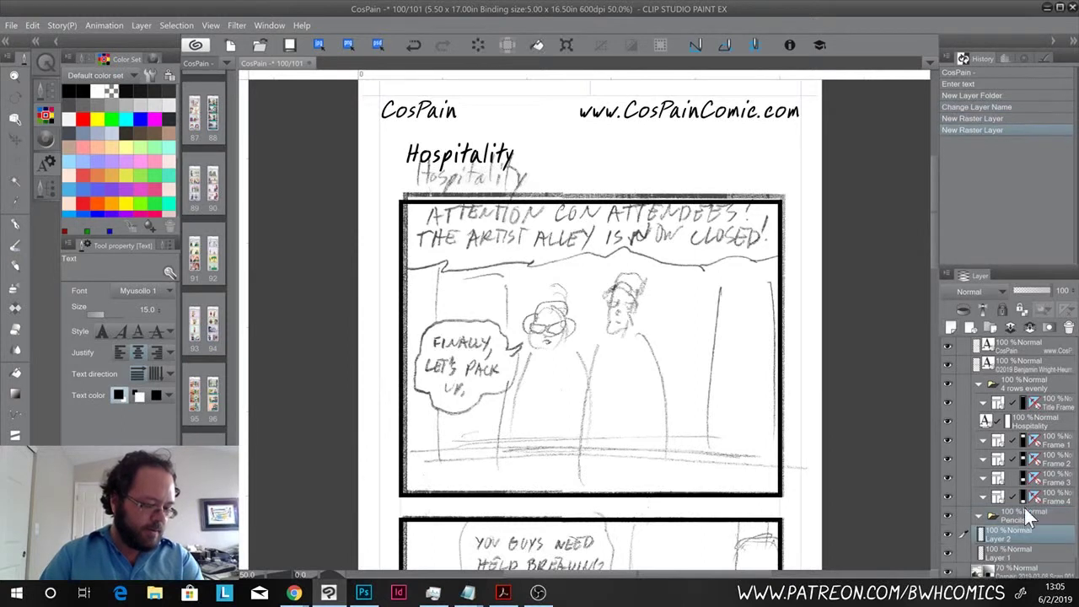
{"action": "double_click", "coordinate": [995, 535]}
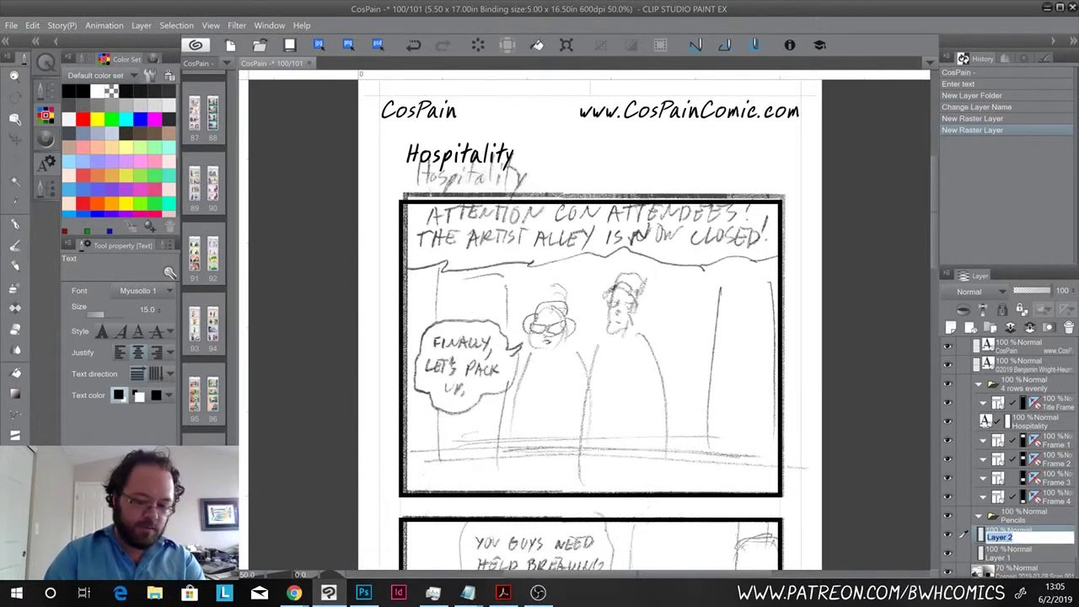
{"action": "type", "text": "Char"}
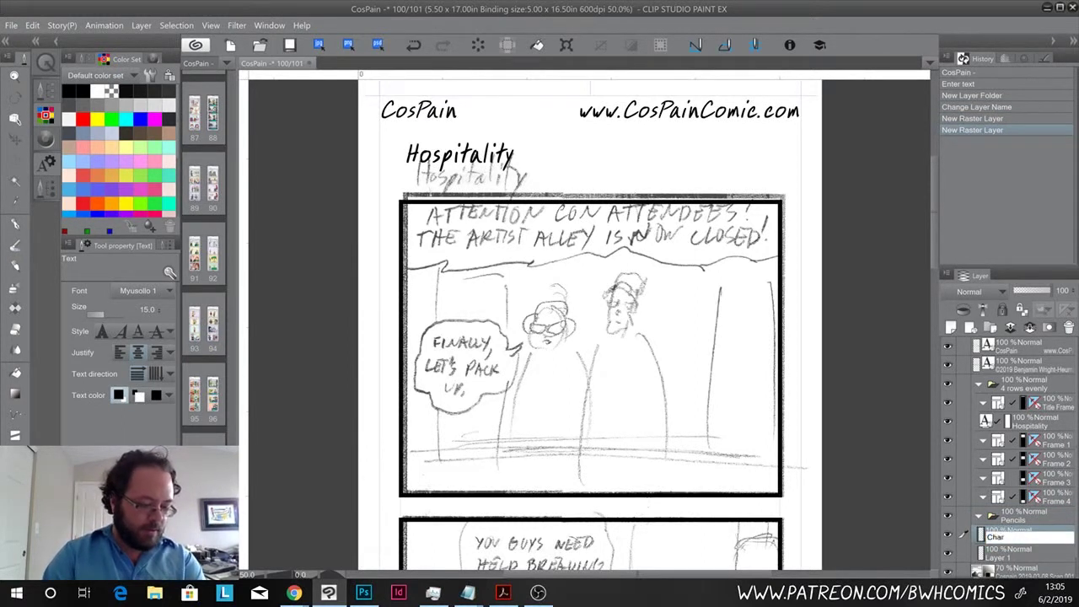
{"action": "type", "text": "acter Pencils 1"}
{"action": "key", "text": "Return"}
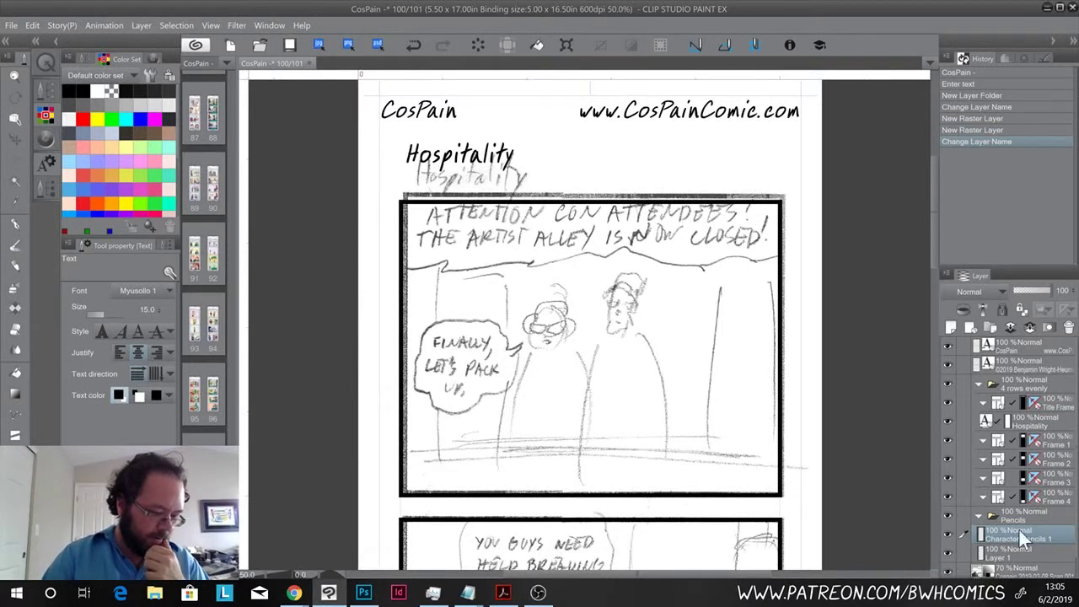
- Rename the lower raster layer in the Pencils folder to "Background Pencils 1"
{"action": "left_click", "coordinate": [1003, 558]}
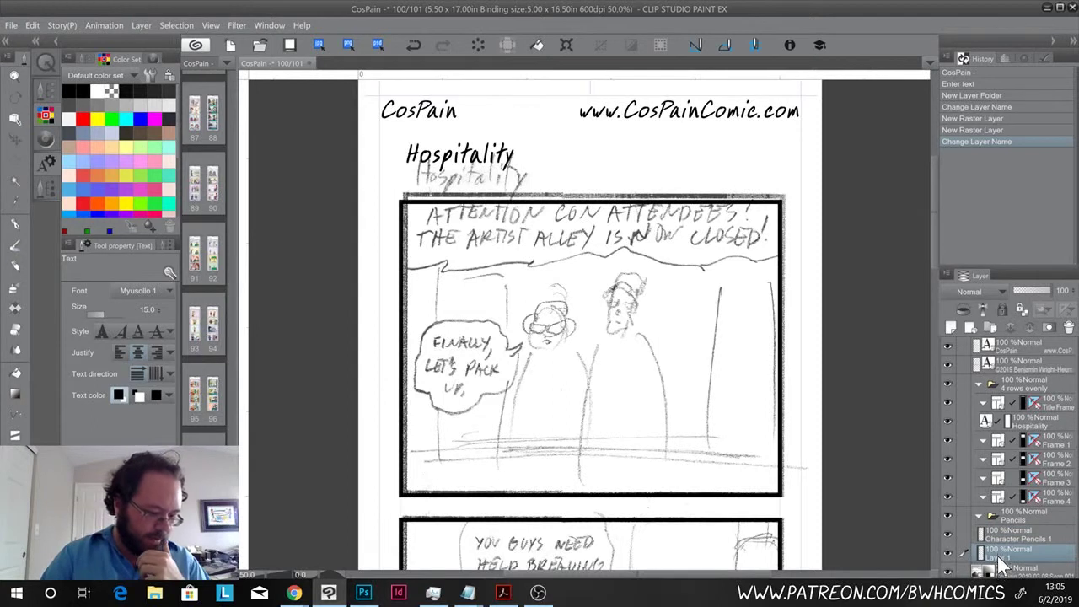
{"action": "double_click", "coordinate": [997, 553]}
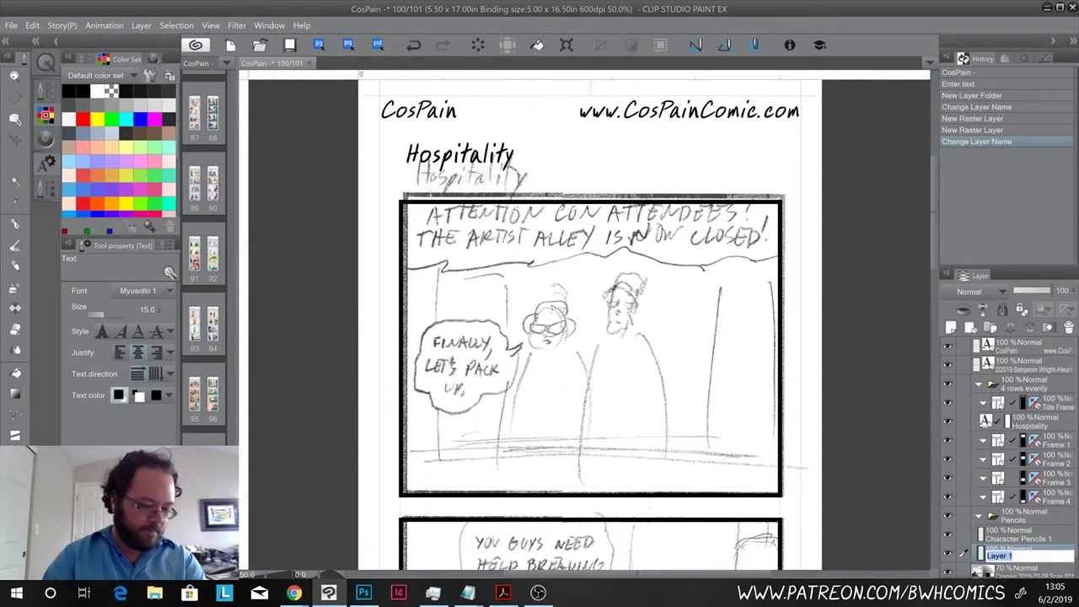
{"action": "type", "text": "Background Pen"}
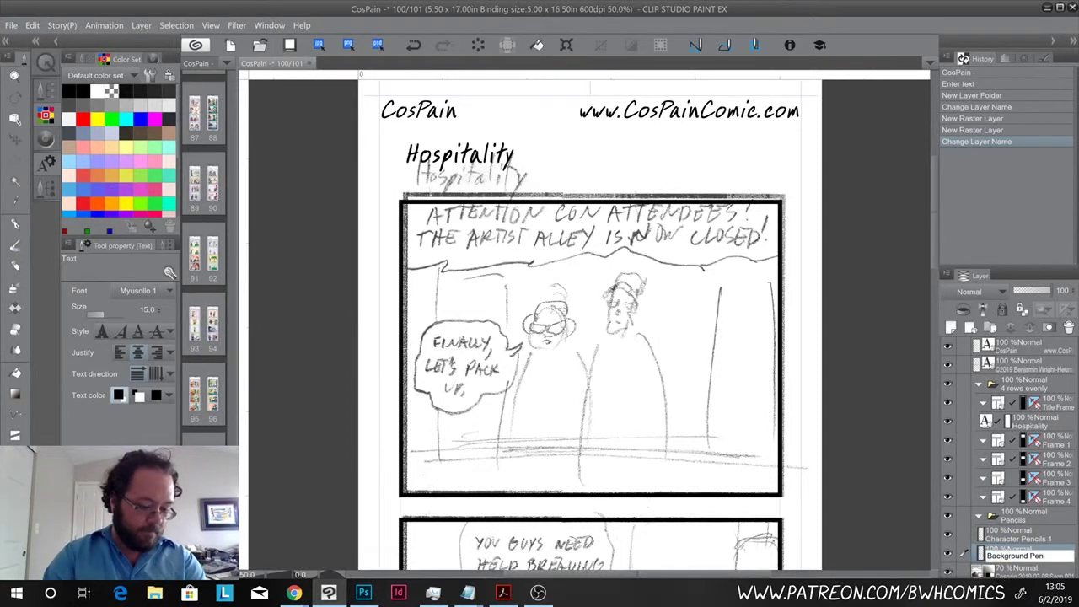
{"action": "type", "text": "cils 1"}
{"action": "key", "text": "Return"}
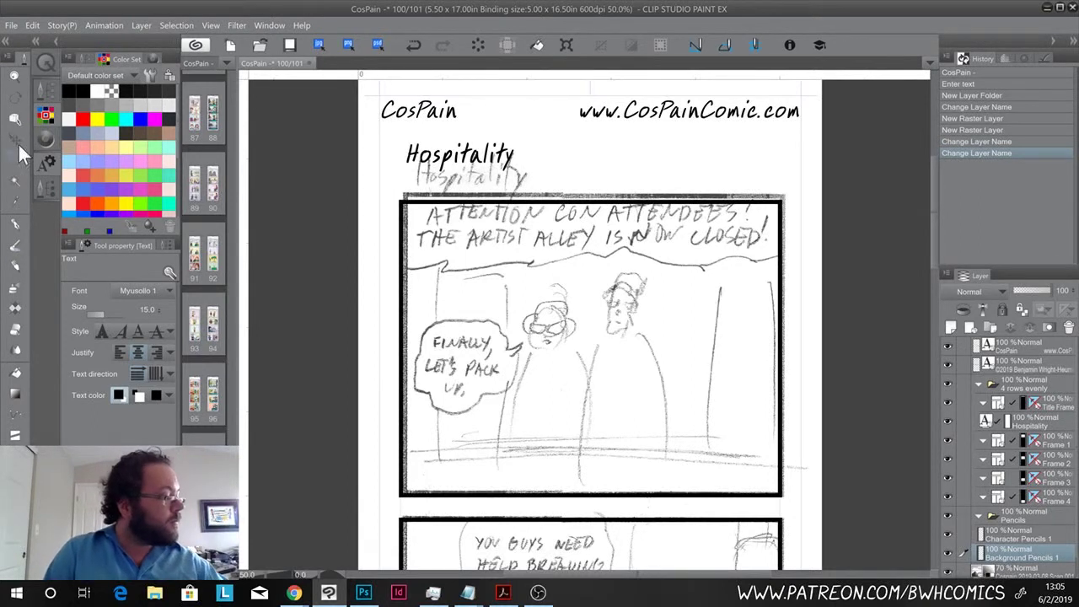
- Choose the G-pen with the Blue-pale color (R 153, G 188, B 255) for penciling the first panel
{"action": "left_click", "coordinate": [16, 222]}
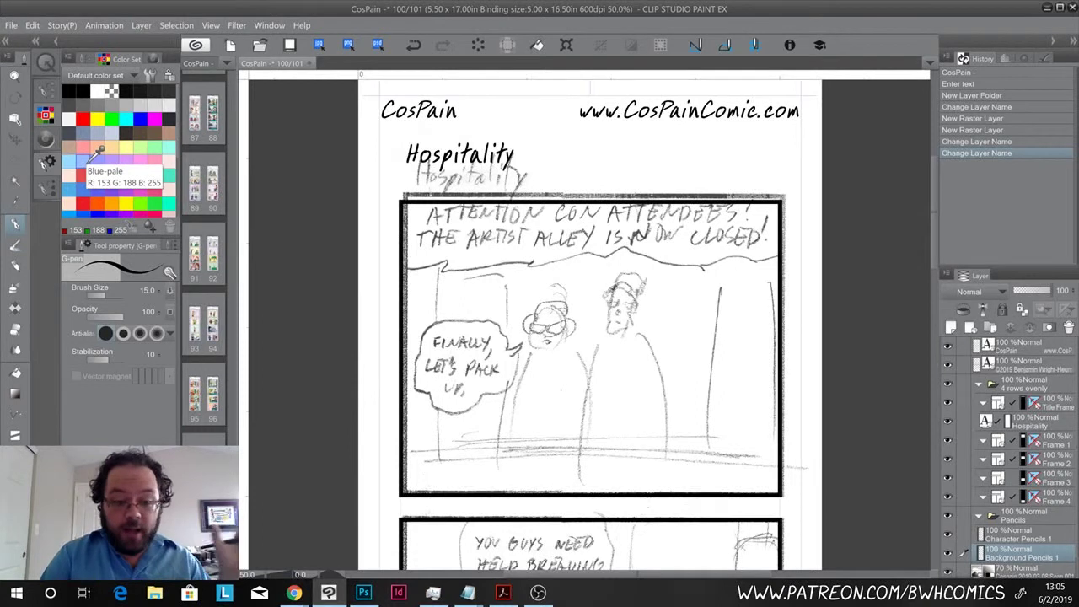
{"action": "left_click", "coordinate": [99, 152]}
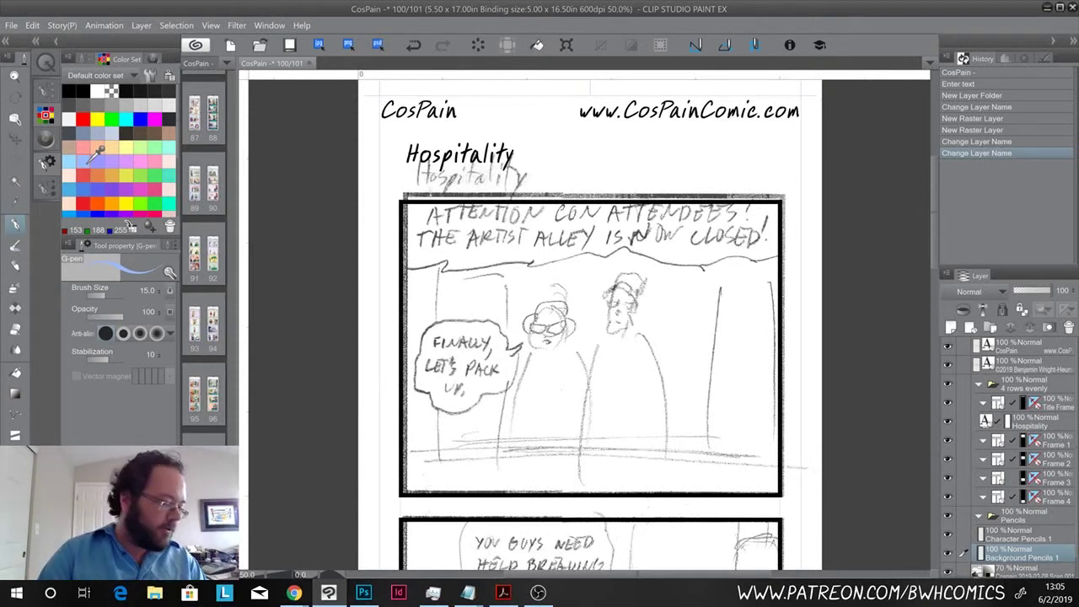
{"action": "key", "text": "ctrl+plus"}
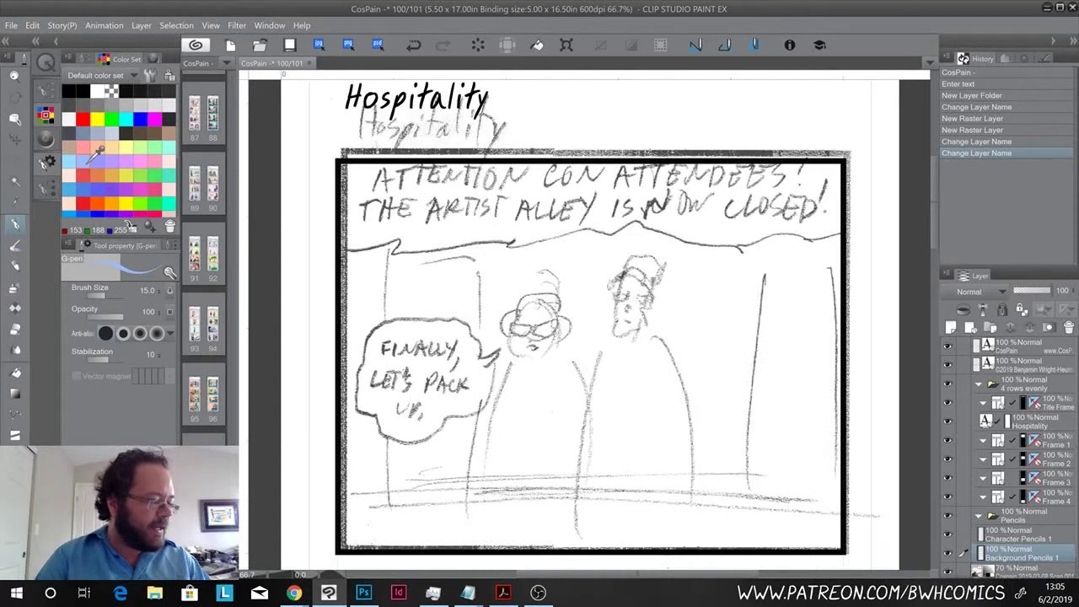
{"action": "key", "text": "space"}
{"action": "left_click_drag", "start_coordinate": [523, 391], "coordinate": [534, 231]}
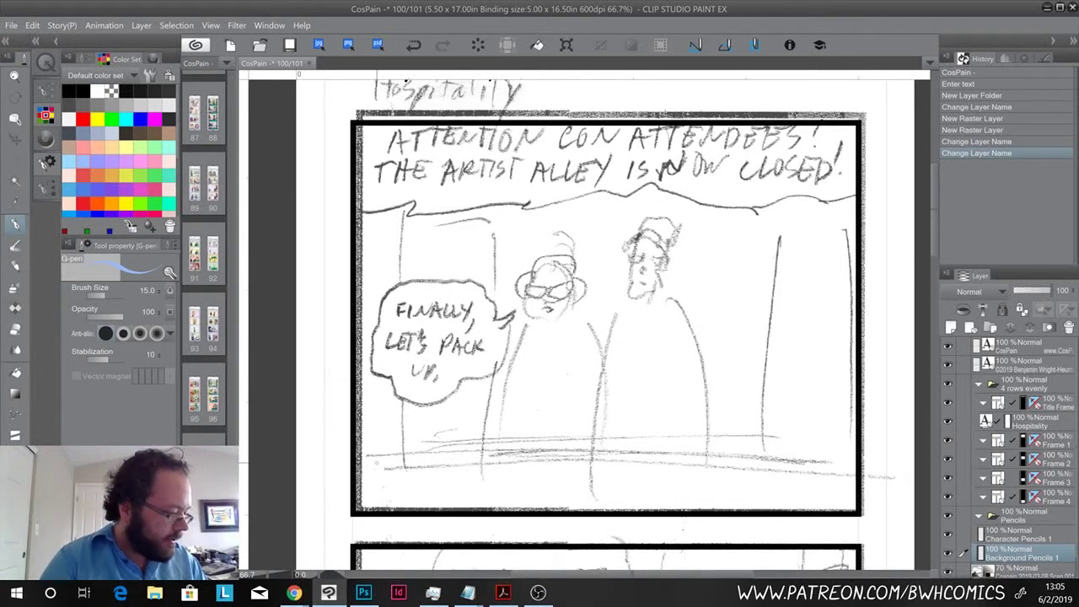
{"action": "left_click", "coordinate": [375, 460]}
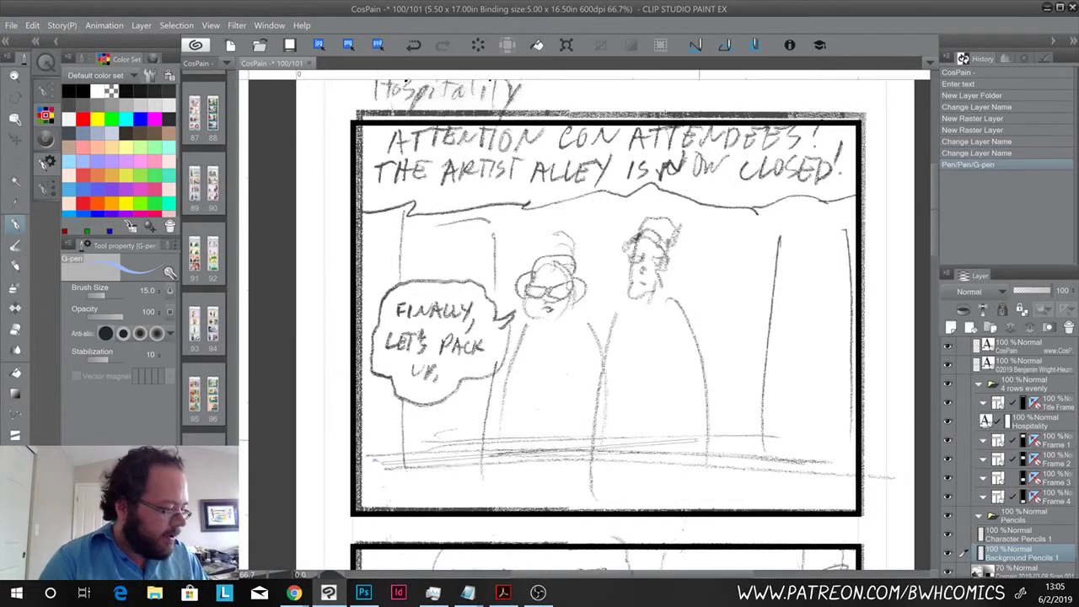
{"action": "left_click_drag", "start_coordinate": [374, 462], "coordinate": [833, 463]}
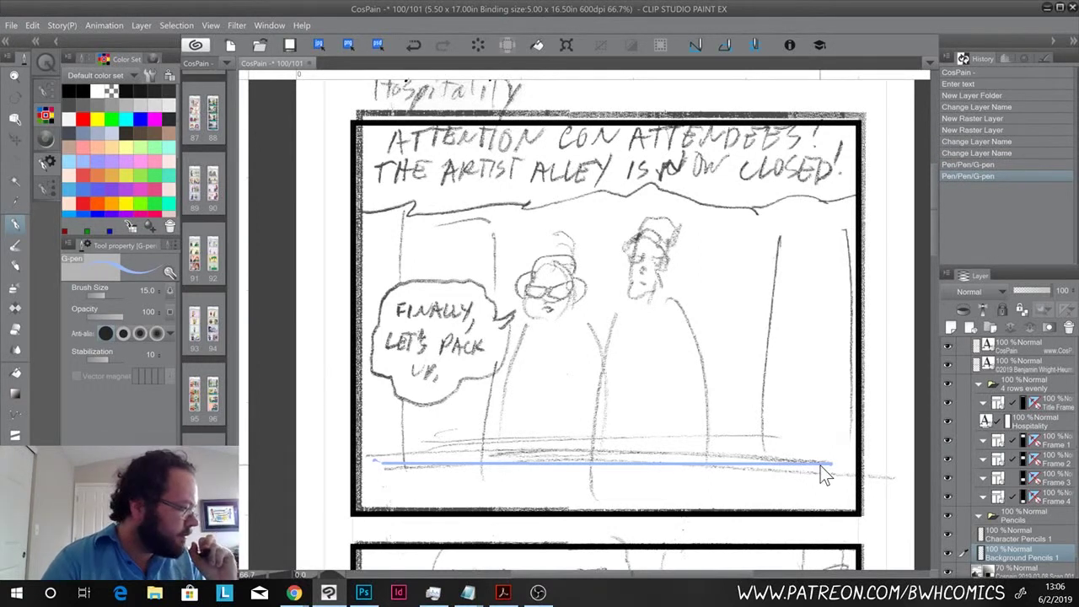
{"action": "key", "text": "ctrl+z"}
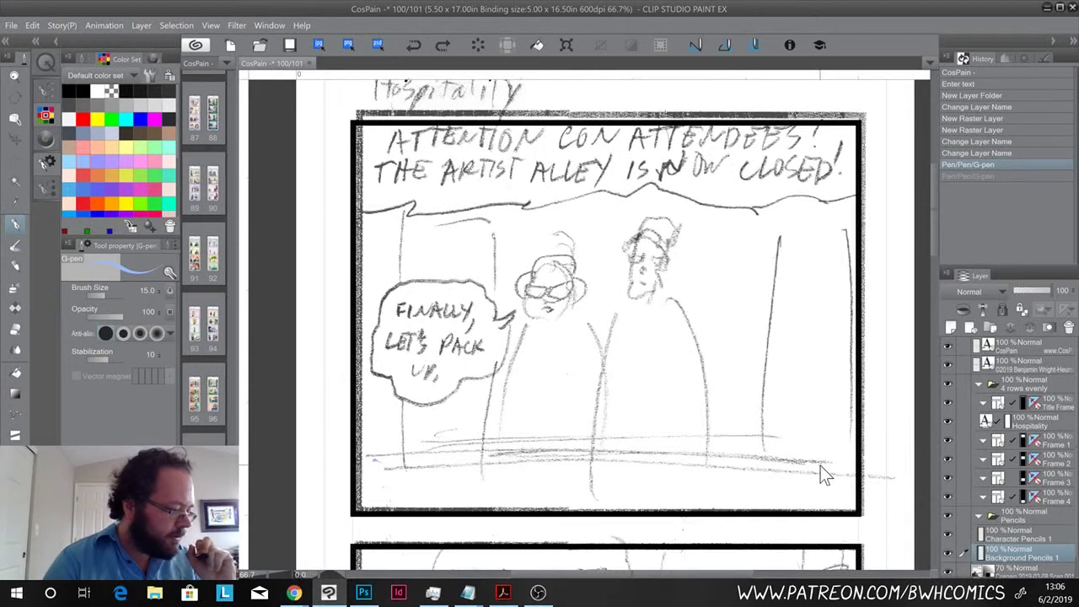
{"action": "key", "text": "ctrl+z"}
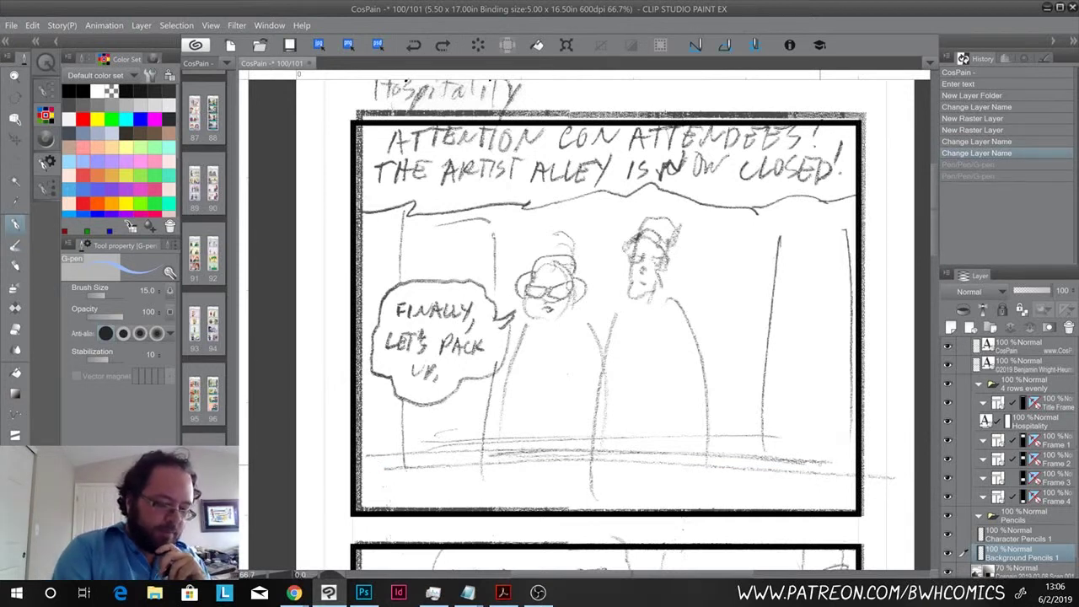
- Set the G-pen opacity to 50 and pencil the table's long front edge and its two front corner verticals in panel one
{"action": "key", "text": "ctrl+["}
{"action": "key", "text": "ctrl+["}
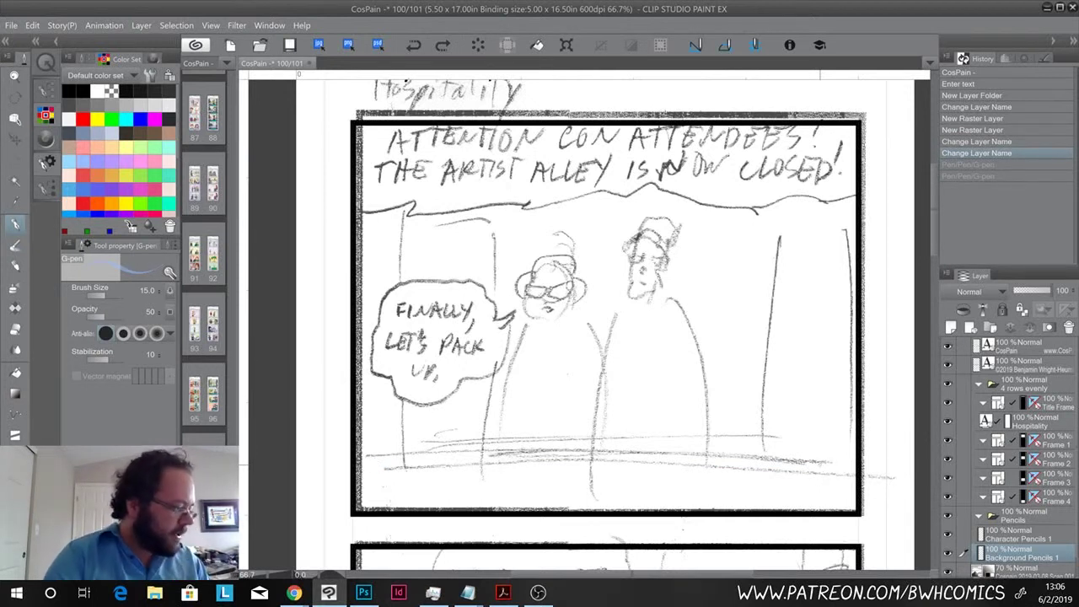
{"action": "left_click_drag", "start_coordinate": [385, 461], "coordinate": [831, 460]}
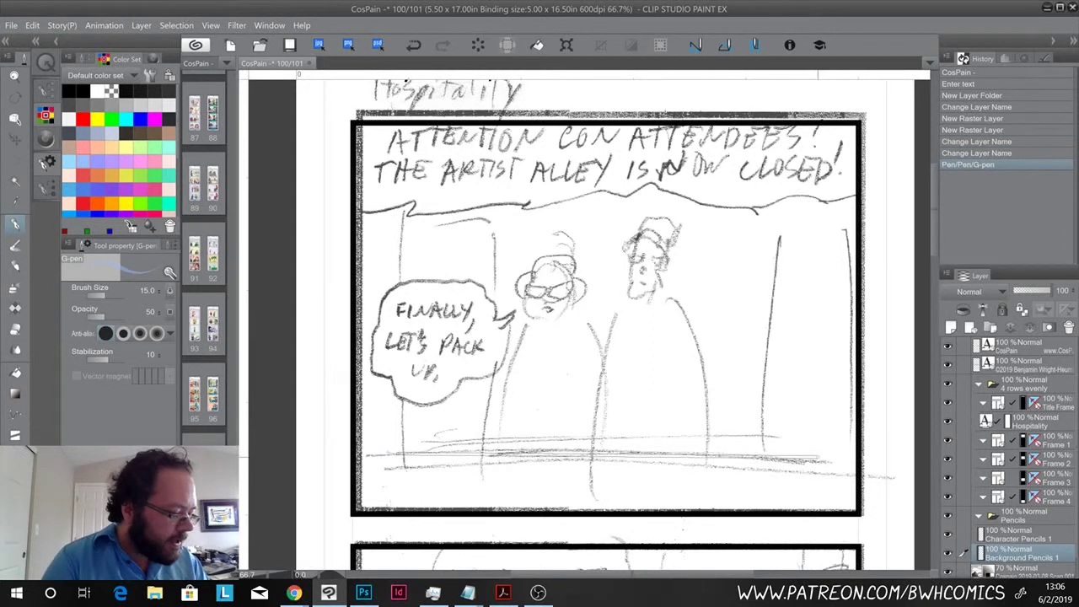
{"action": "left_click", "coordinate": [816, 455], "text": "shift"}
{"action": "left_click_drag", "start_coordinate": [386, 455], "coordinate": [388, 509]}
{"action": "mouse_move", "coordinate": [820, 463]}
{"action": "left_mouse_down"}
{"action": "mouse_move", "coordinate": [821, 510]}
{"action": "mouse_move", "coordinate": [821, 485]}
{"action": "left_mouse_up"}
- Complete the tabletop in perspective with two receding side edges and a straight back edge following the sketch
{"action": "left_click", "coordinate": [820, 456]}
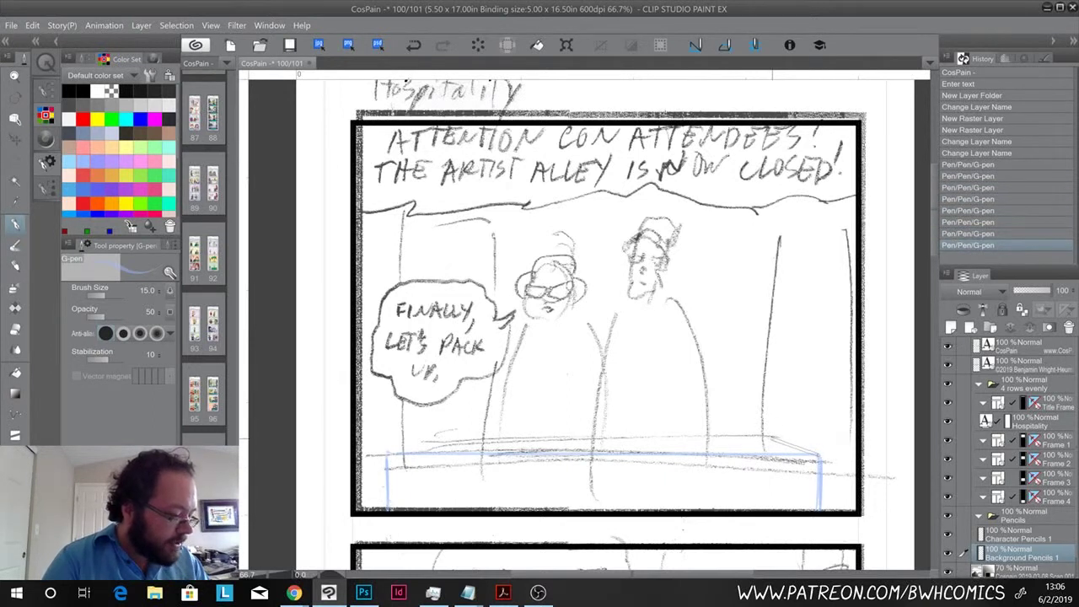
{"action": "left_click", "coordinate": [769, 437], "text": "shift"}
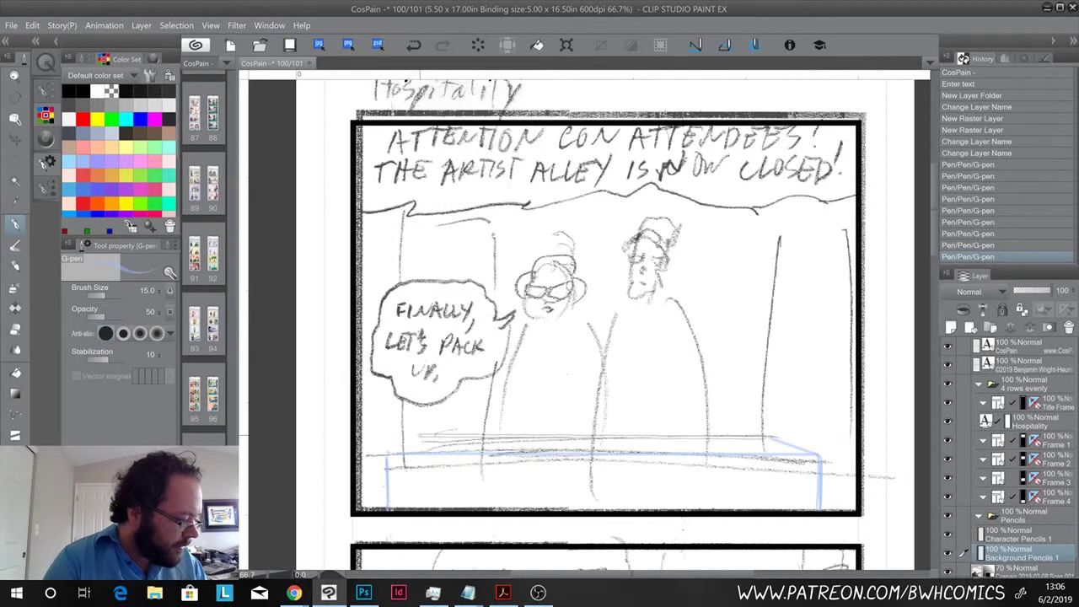
{"action": "left_click", "coordinate": [435, 436], "text": "shift"}
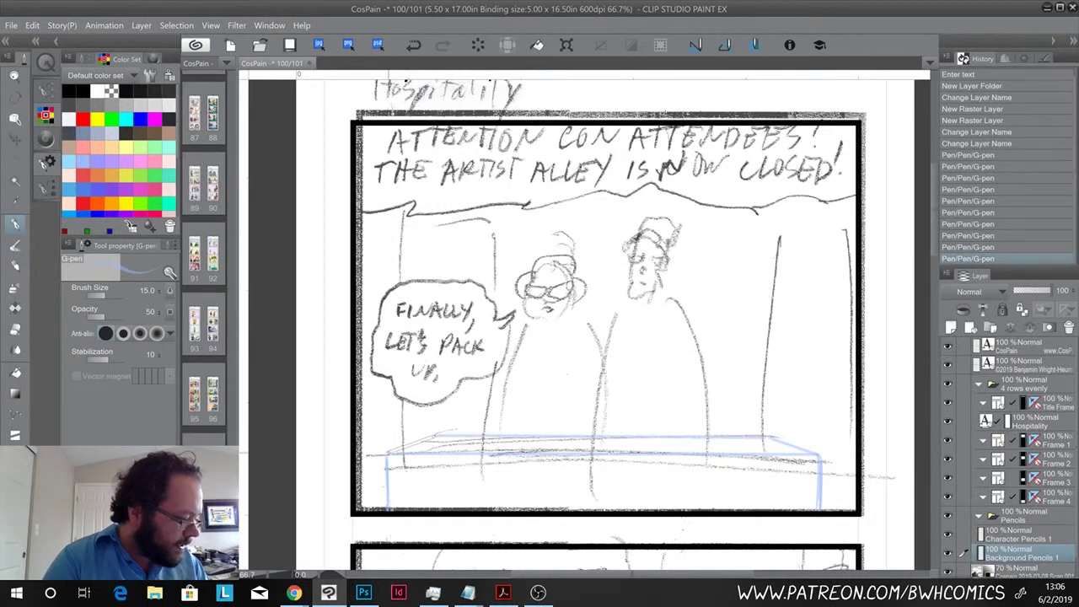
{"action": "left_click", "coordinate": [386, 455], "text": "shift"}
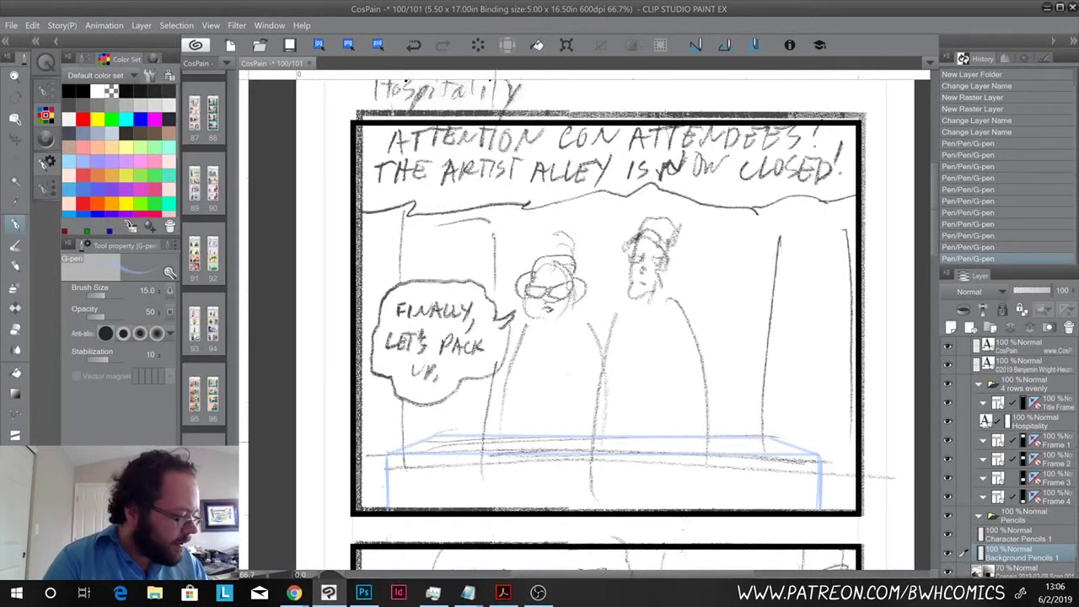
- Pencil a tall upright display behind the table's left end, with a rectangular front face and a narrow receding side
{"action": "left_click_drag", "start_coordinate": [497, 438], "coordinate": [496, 209]}
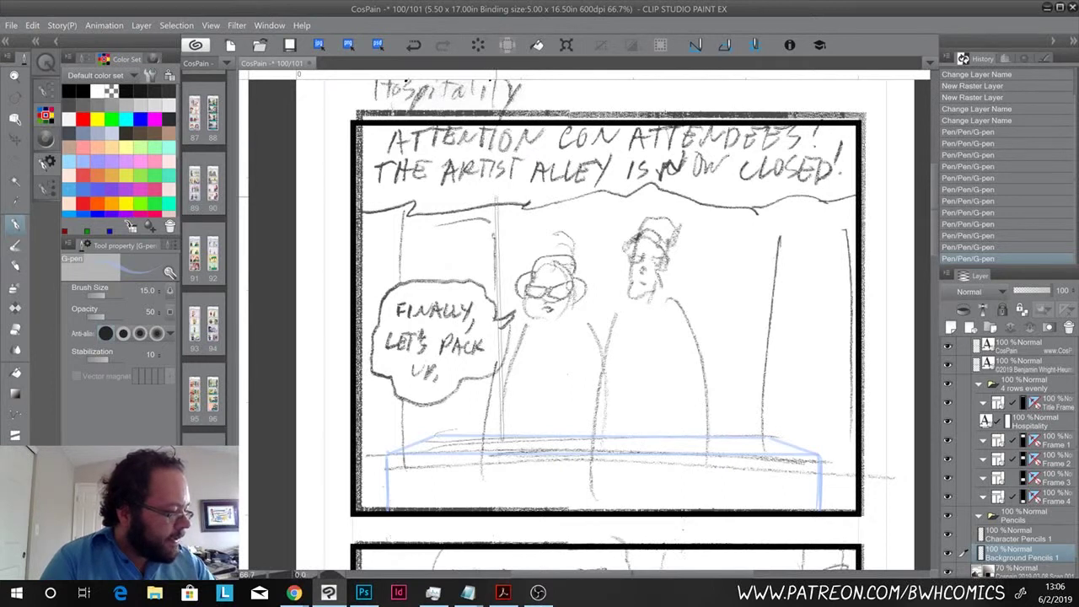
{"action": "left_click", "coordinate": [499, 169], "text": "shift"}
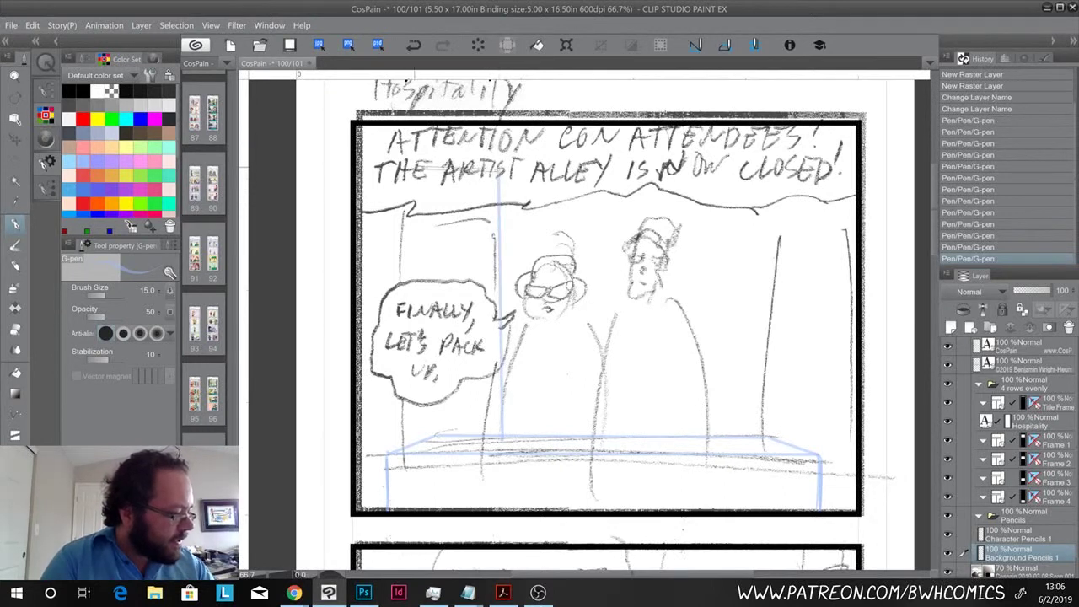
{"action": "left_click", "coordinate": [419, 167], "text": "shift"}
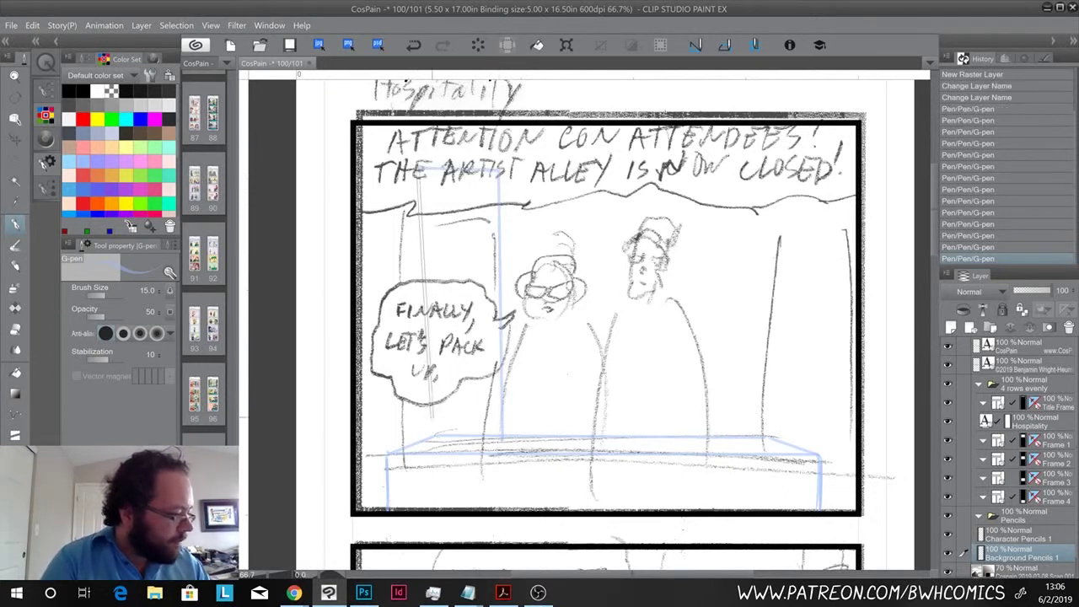
{"action": "left_click", "coordinate": [436, 434]}
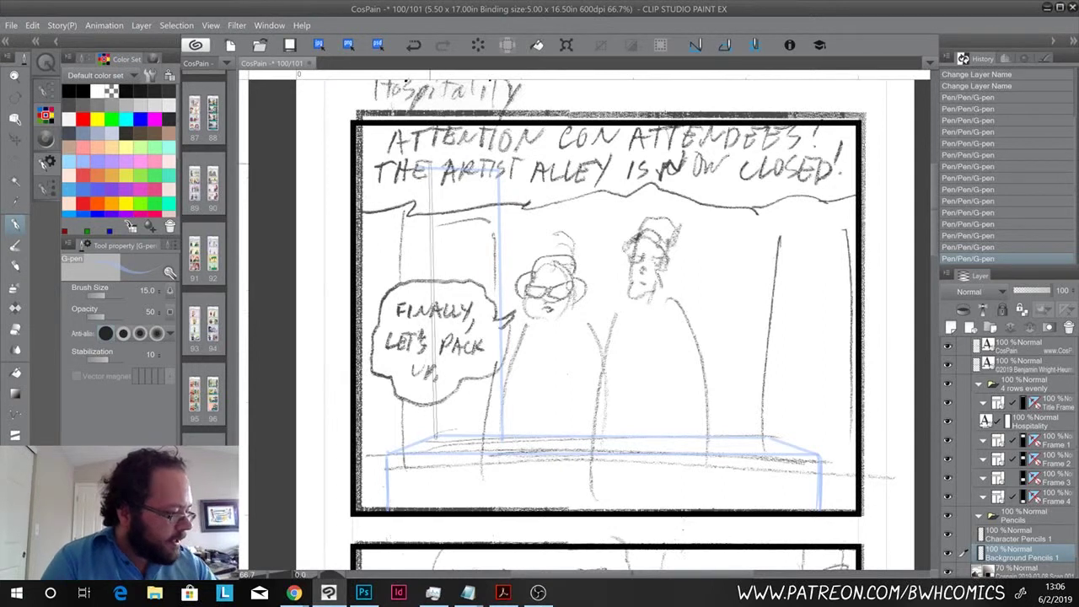
{"action": "left_click", "coordinate": [432, 168], "text": "shift"}
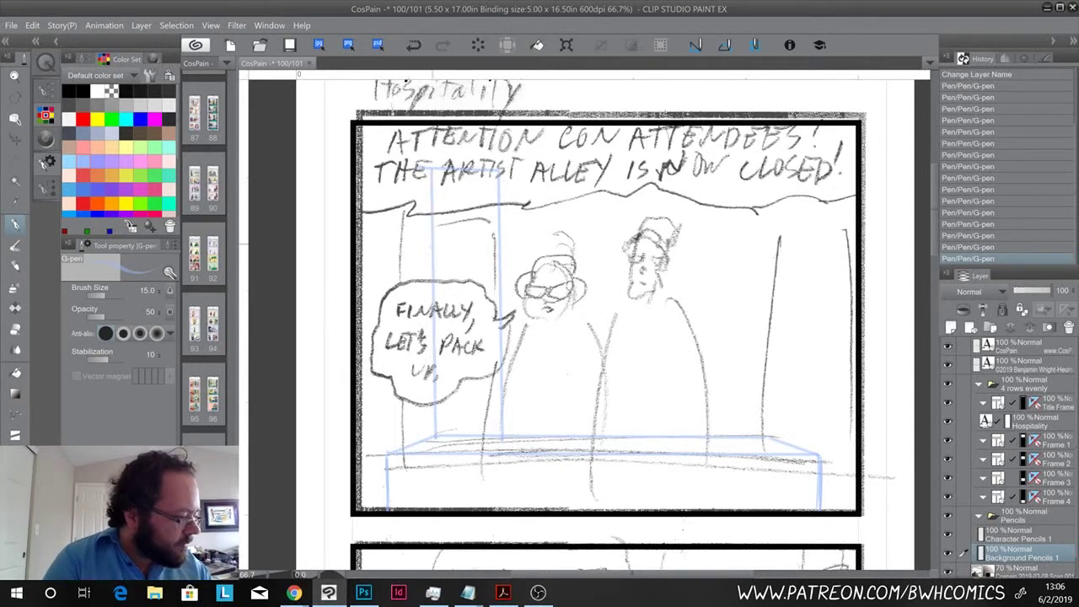
{"action": "left_click", "coordinate": [431, 168]}
{"action": "left_click", "coordinate": [403, 179], "text": "shift"}
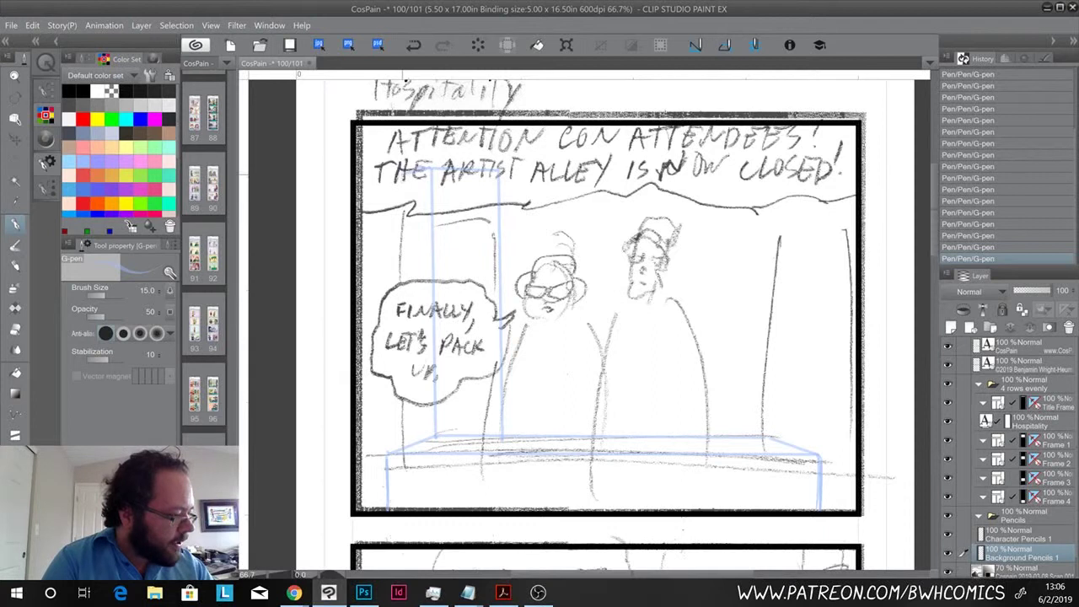
{"action": "left_click", "coordinate": [413, 449], "text": "shift"}
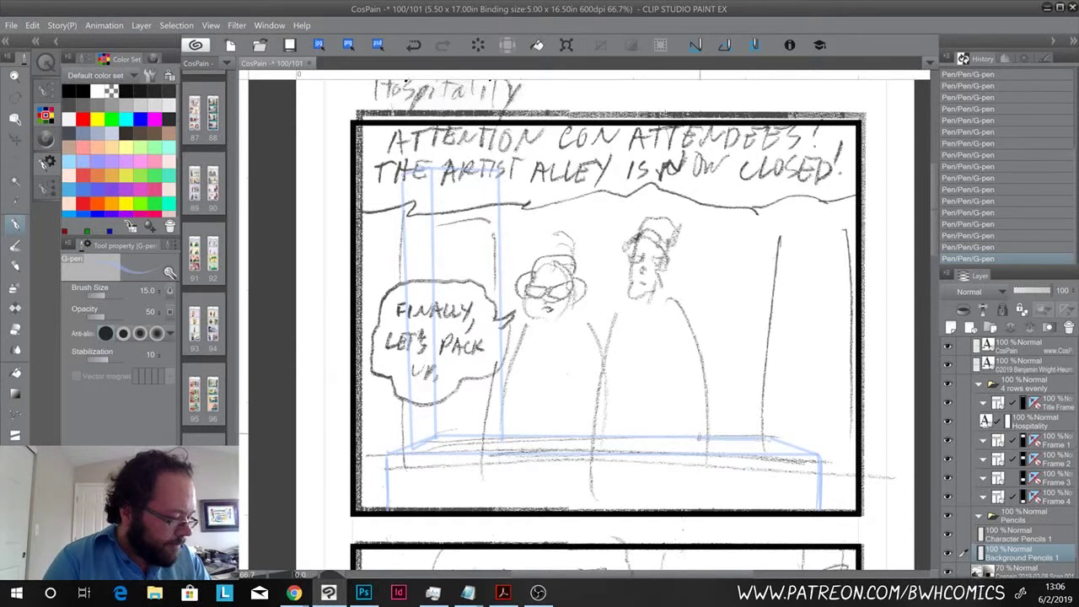
- Pencil a matching tall upright display behind the table's right end, with its narrow side receding toward the right
{"action": "left_click", "coordinate": [700, 436]}
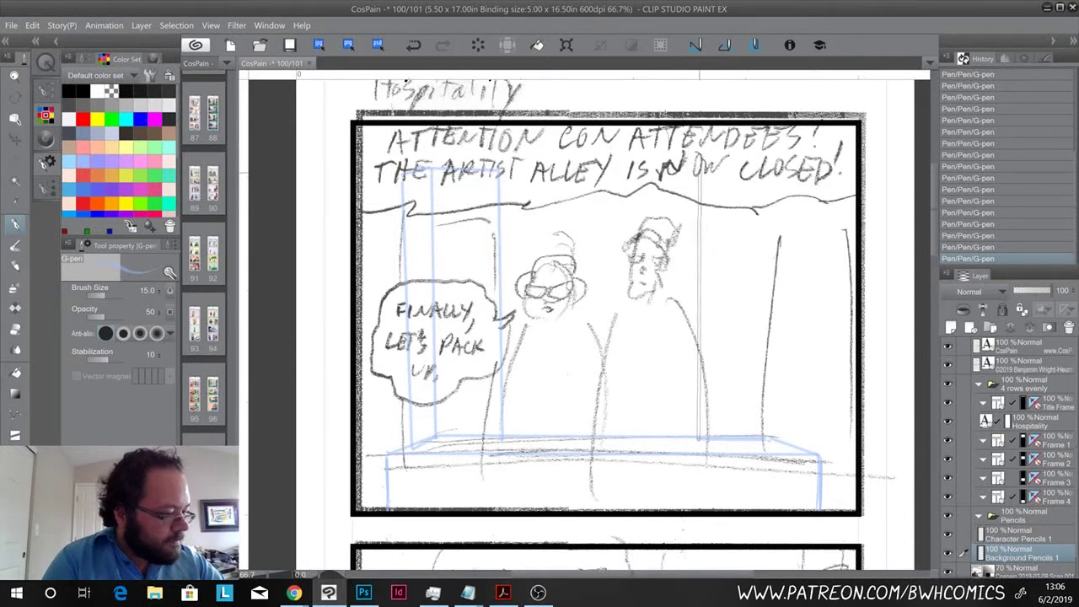
{"action": "left_click_drag", "start_coordinate": [698, 172], "coordinate": [700, 440]}
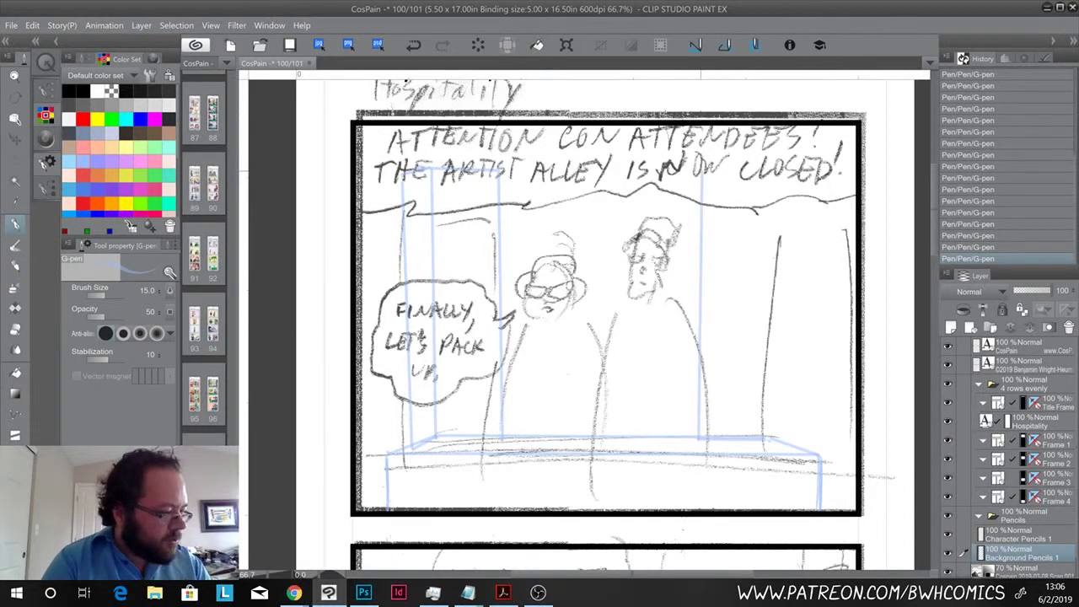
{"action": "mouse_move", "coordinate": [769, 169]}
{"action": "left_mouse_down"}
{"action": "mouse_move", "coordinate": [772, 430]}
{"action": "mouse_move", "coordinate": [696, 171]}
{"action": "mouse_move", "coordinate": [771, 174]}
{"action": "left_mouse_up"}
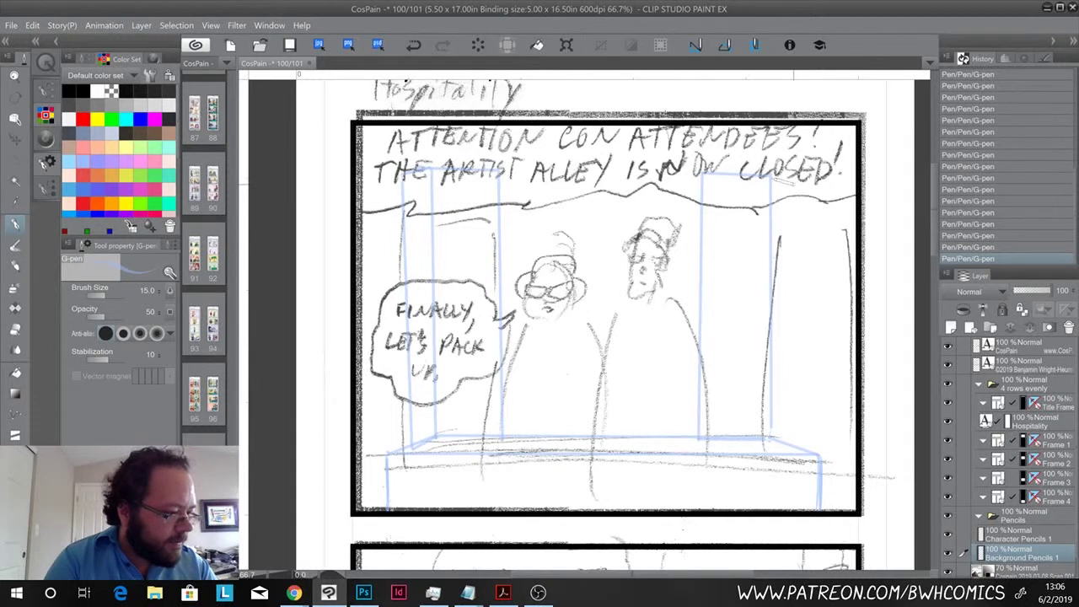
{"action": "left_click", "coordinate": [800, 185], "text": "shift"}
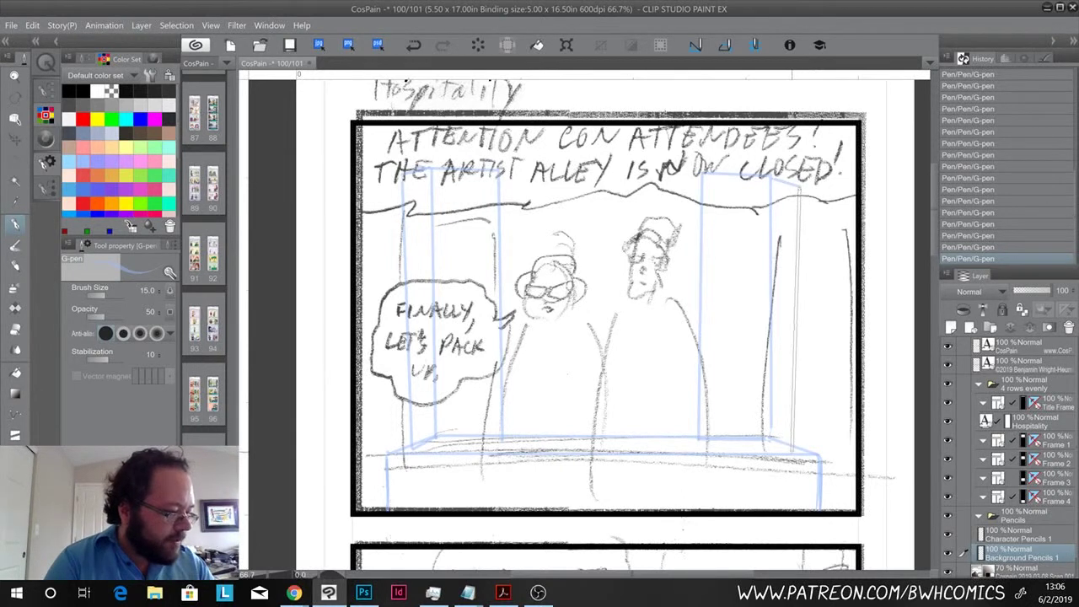
{"action": "left_click_drag", "start_coordinate": [770, 174], "coordinate": [799, 186]}
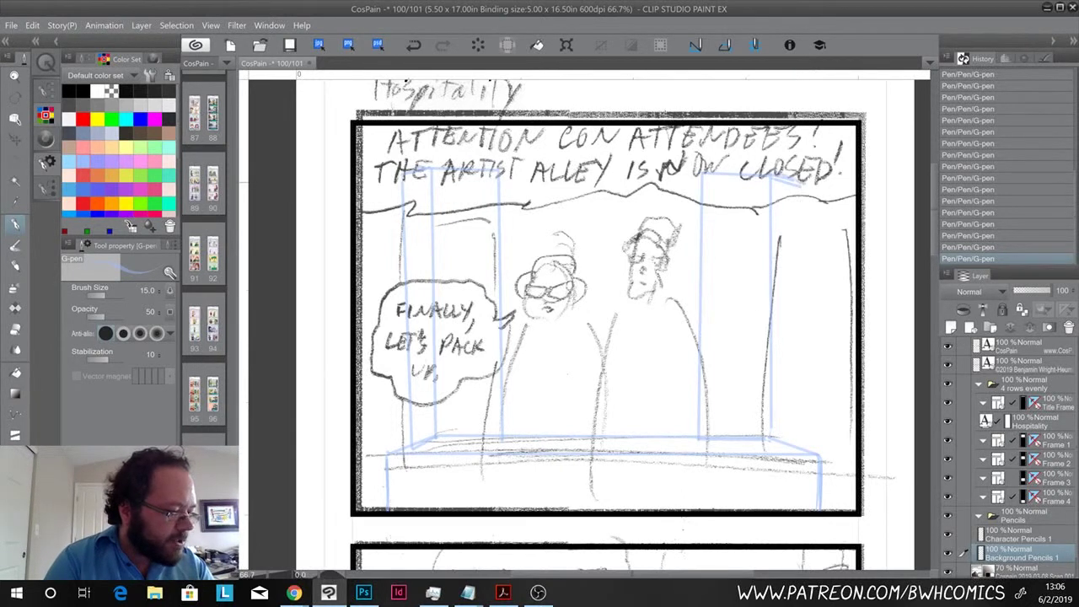
{"action": "left_click", "coordinate": [795, 452], "text": "shift"}
{"action": "left_click", "coordinate": [770, 439], "text": "shift"}
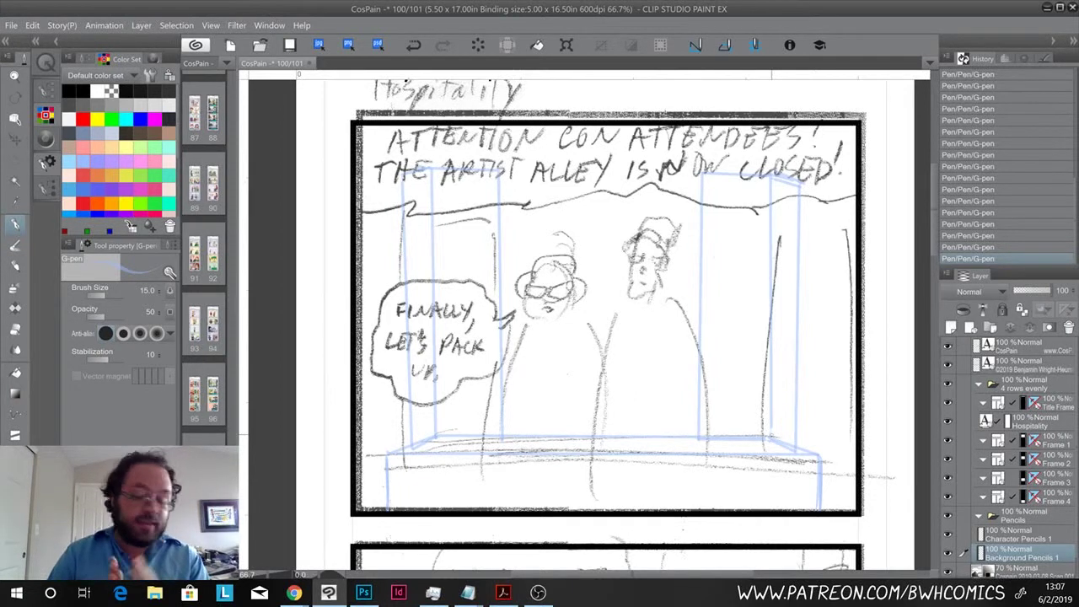
- Switch to the Character Pencils 1 layer and choose pink (R 255, G 153, B 190) as the drawing color
{"action": "left_click", "coordinate": [1016, 534]}
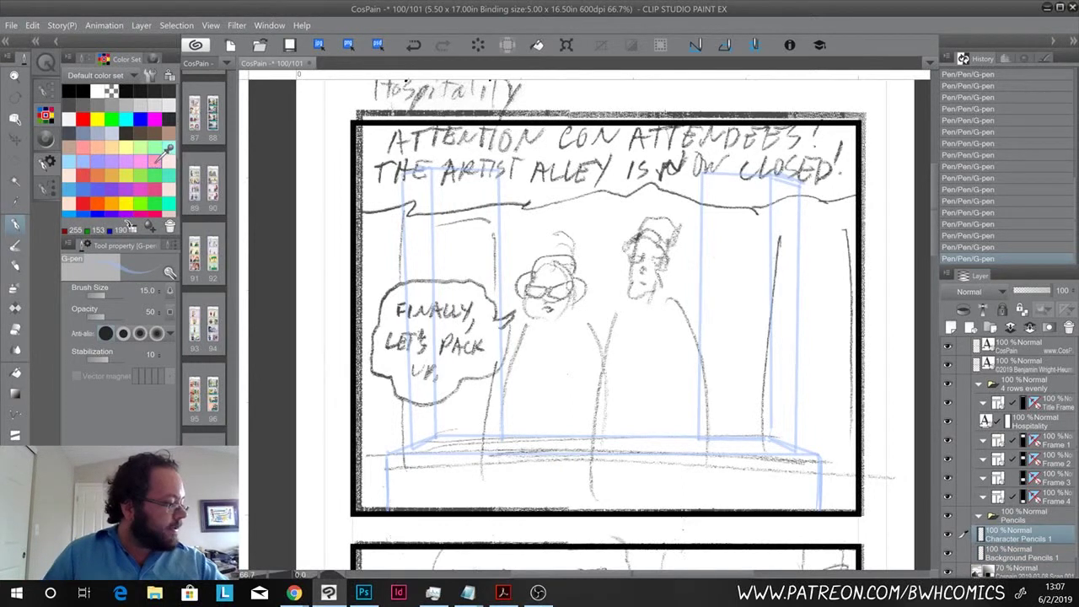
{"action": "left_click", "coordinate": [156, 160]}
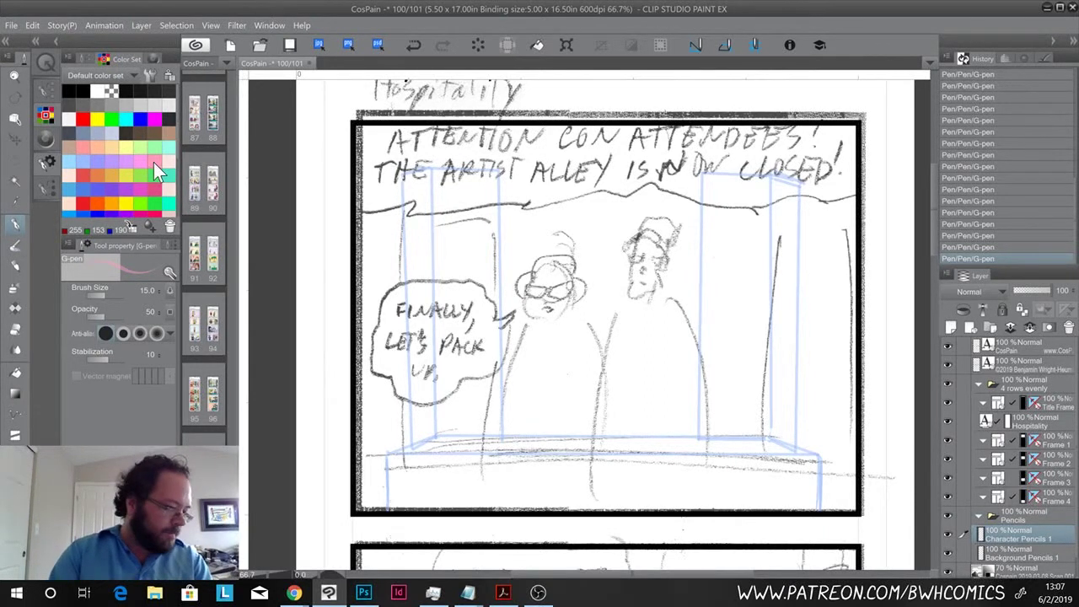
{"action": "key", "text": "ctrl+plus"}
{"action": "key", "text": "ctrl+plus"}
{"action": "key", "text": "ctrl+minus"}
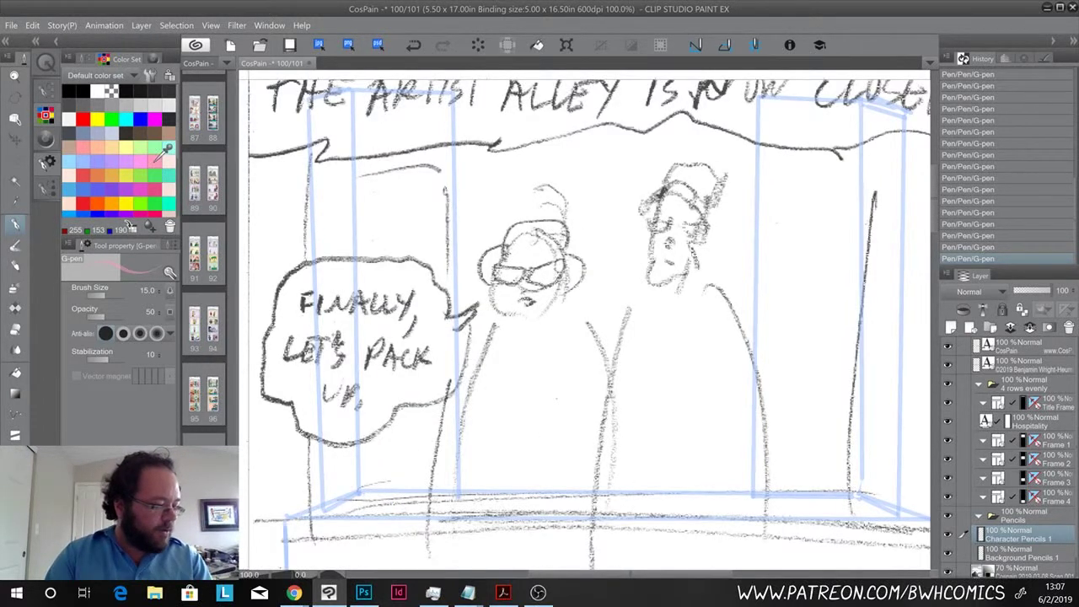
{"action": "key", "text": "ctrl+minus"}
{"action": "key", "text": "ctrl+minus"}
{"action": "key", "text": "ctrl+minus"}
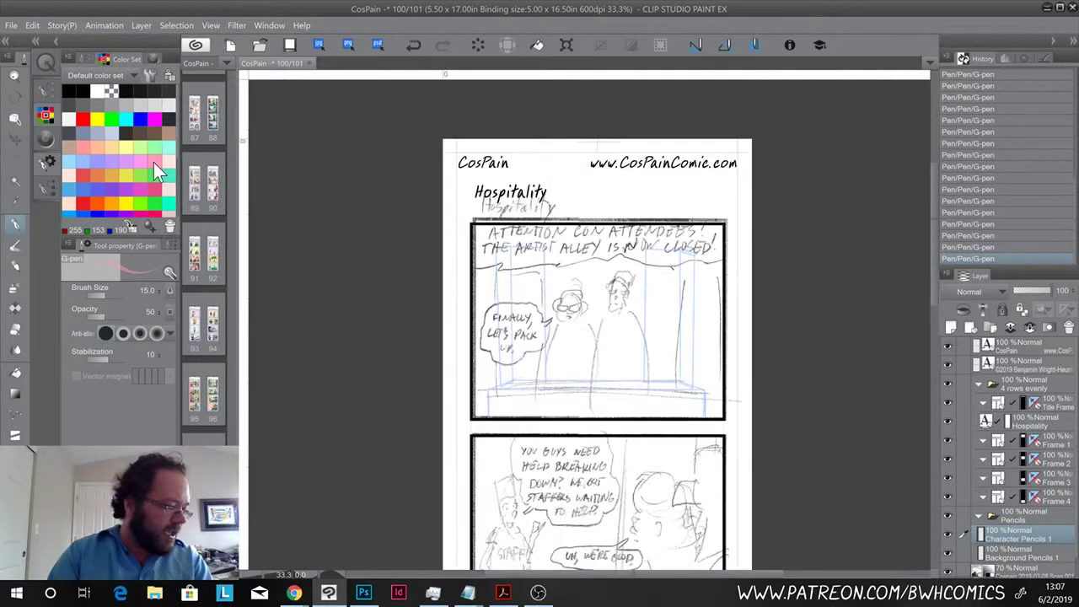
{"action": "left_click_drag", "start_coordinate": [510, 469], "coordinate": [531, 505]}
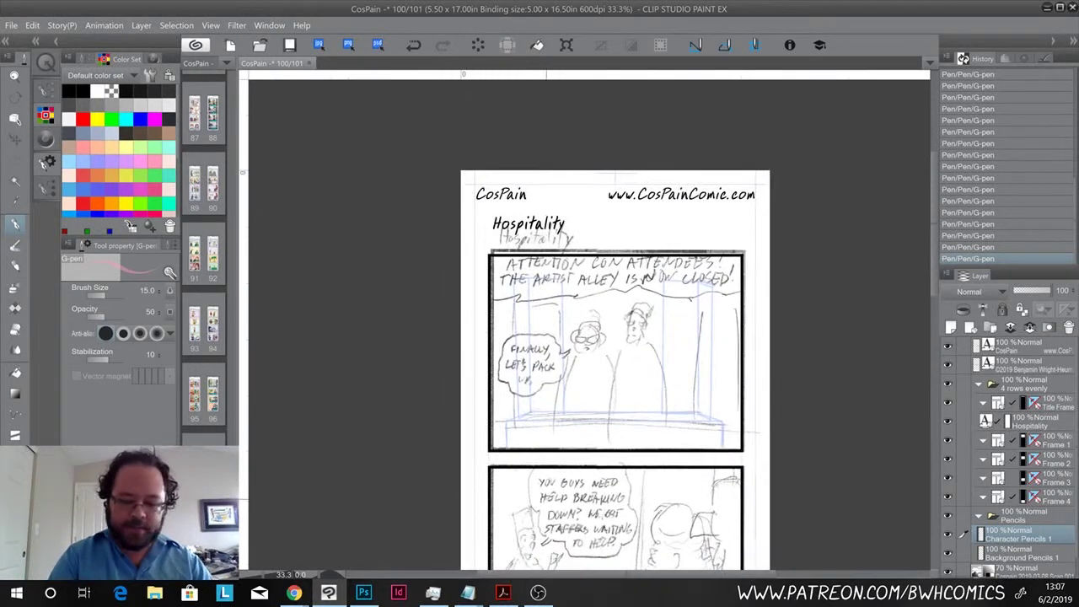
- Pencil the left character's round head outline and the curves at both sides of the face over the sketch
{"action": "key", "text": "ctrl+plus"}
{"action": "key", "text": "ctrl+plus"}
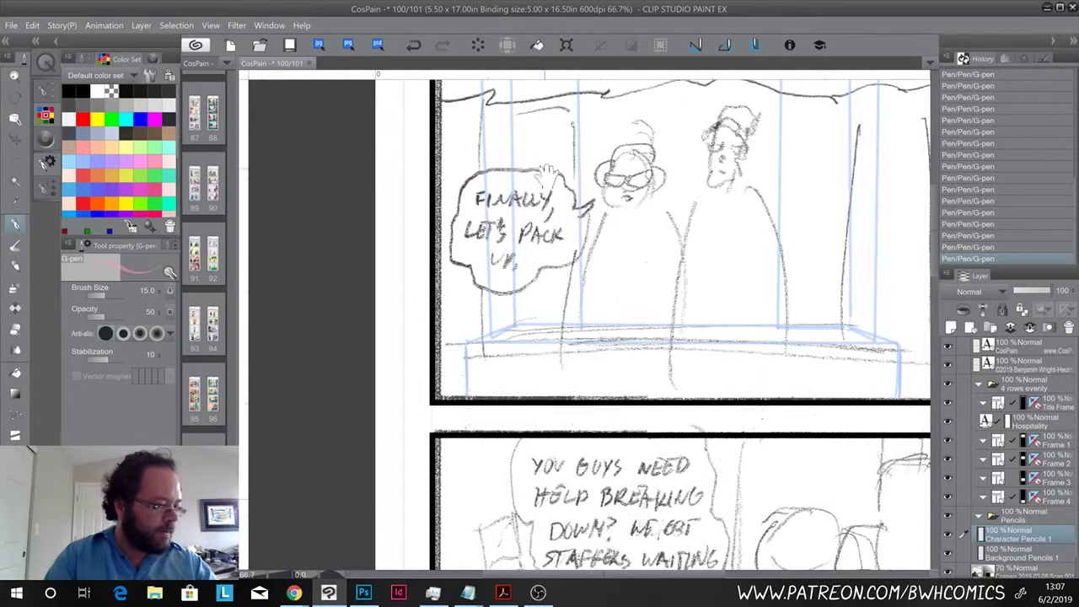
{"action": "left_click_drag", "start_coordinate": [557, 227], "coordinate": [534, 320]}
{"action": "key", "text": "ctrl+plus"}
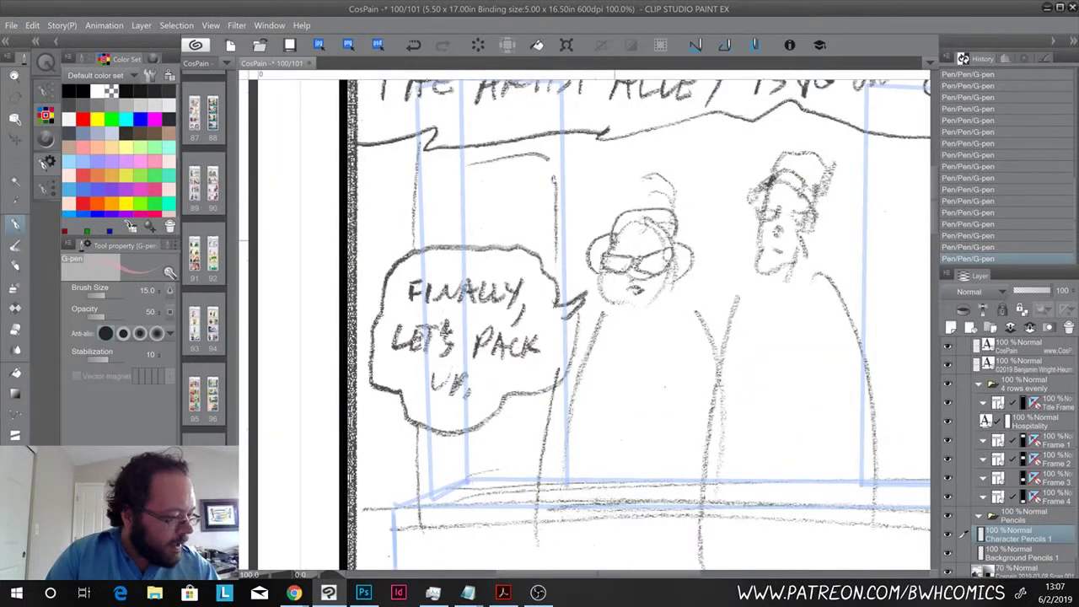
{"action": "mouse_move", "coordinate": [614, 243]}
{"action": "left_mouse_down"}
{"action": "mouse_move", "coordinate": [659, 232]}
{"action": "mouse_move", "coordinate": [625, 238]}
{"action": "mouse_move", "coordinate": [673, 253]}
{"action": "mouse_move", "coordinate": [666, 305]}
{"action": "left_mouse_up"}
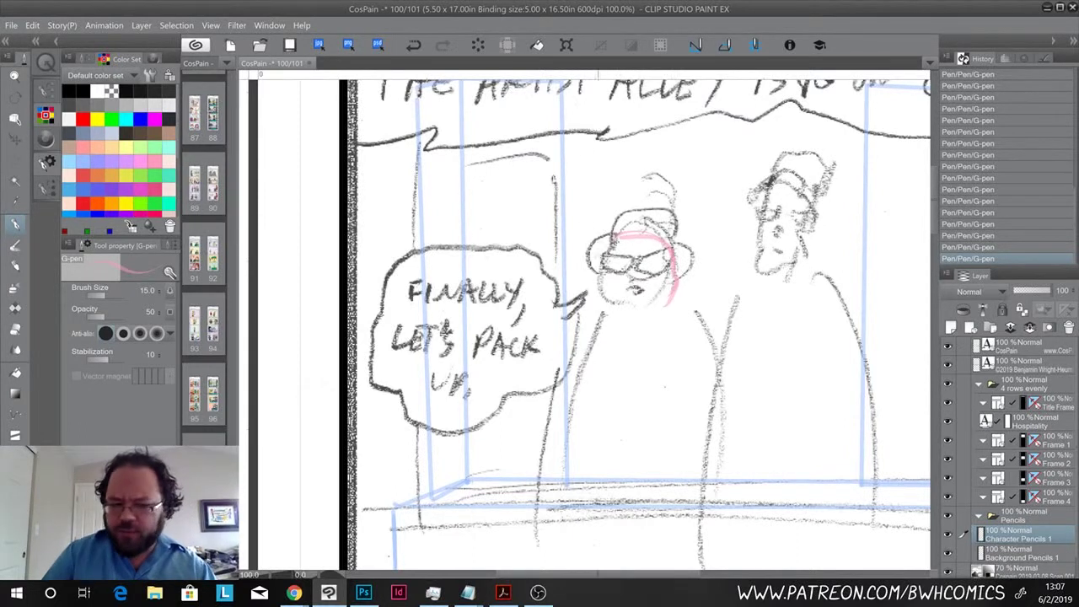
{"action": "mouse_move", "coordinate": [617, 241]}
{"action": "left_mouse_down"}
{"action": "mouse_move", "coordinate": [599, 288]}
{"action": "mouse_move", "coordinate": [641, 311]}
{"action": "mouse_move", "coordinate": [630, 306]}
{"action": "mouse_move", "coordinate": [675, 302]}
{"action": "left_mouse_up"}
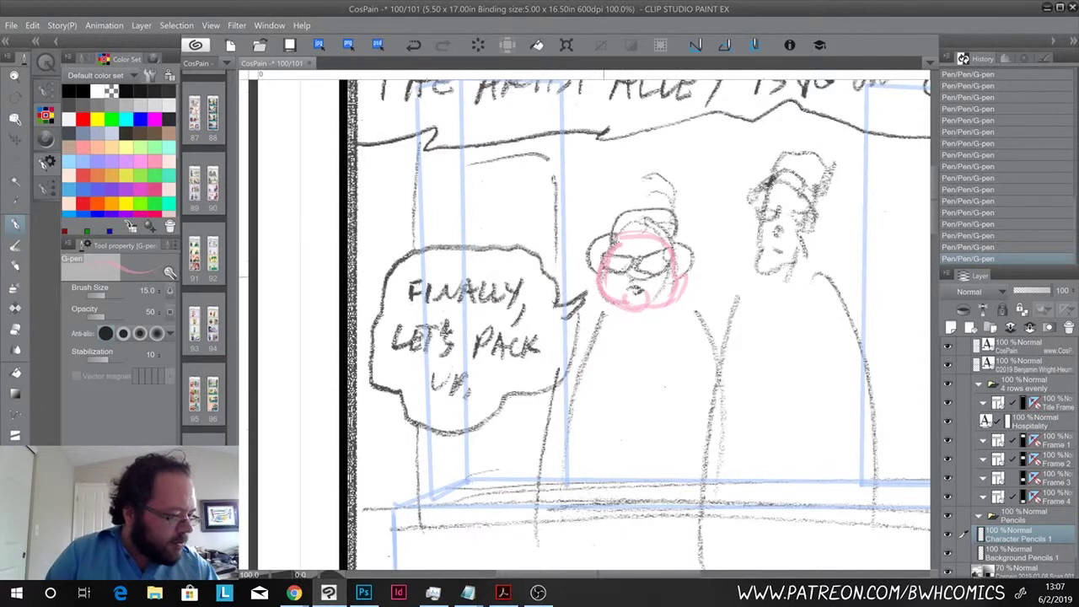
{"action": "key", "text": "ctrl+z"}
{"action": "left_click_drag", "start_coordinate": [674, 269], "coordinate": [684, 277]}
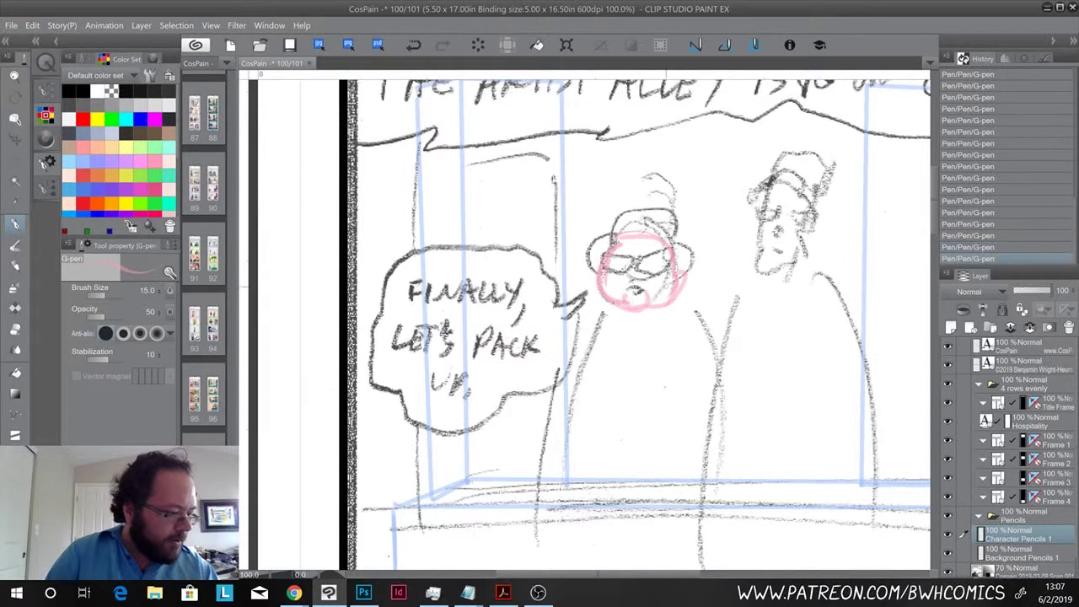
{"action": "left_click_drag", "start_coordinate": [600, 270], "coordinate": [589, 280]}
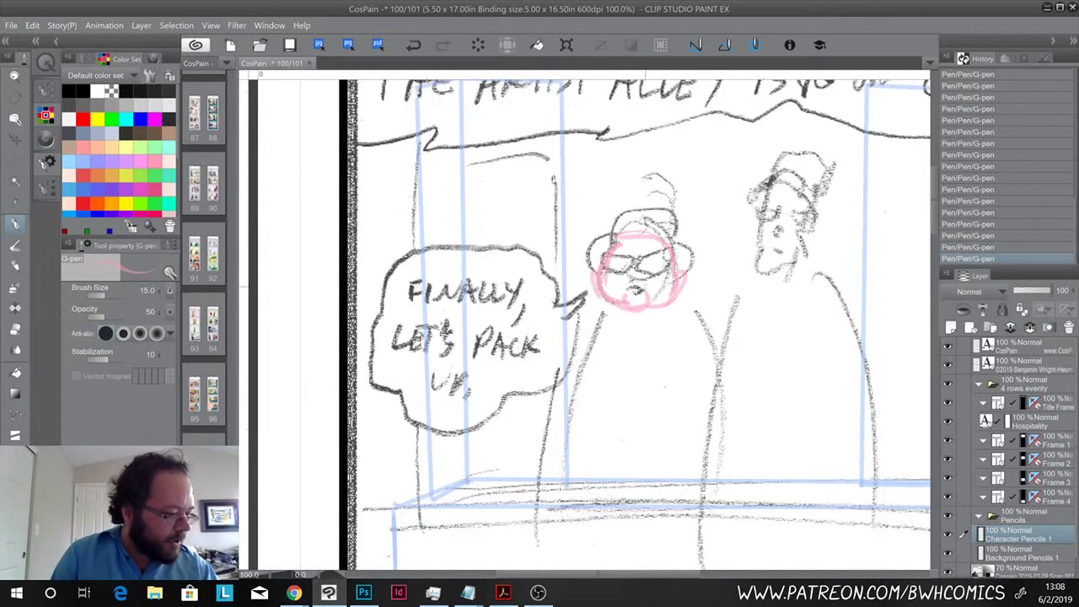
- Pencil the left character's hairline, the rounded shape on top of the head and the puffs on both sides
{"action": "left_click_drag", "start_coordinate": [628, 230], "coordinate": [661, 244]}
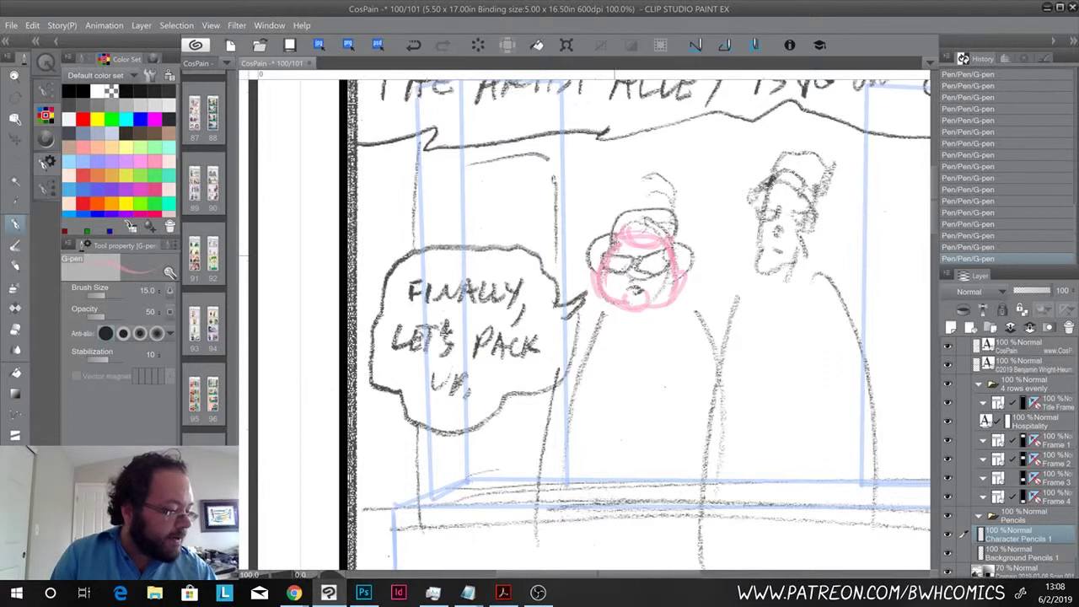
{"action": "mouse_move", "coordinate": [618, 221]}
{"action": "left_mouse_down"}
{"action": "mouse_move", "coordinate": [667, 224]}
{"action": "mouse_move", "coordinate": [693, 263]}
{"action": "left_mouse_up"}
{"action": "mouse_move", "coordinate": [619, 226]}
{"action": "left_mouse_down"}
{"action": "mouse_move", "coordinate": [598, 236]}
{"action": "mouse_move", "coordinate": [595, 275]}
{"action": "left_mouse_up"}
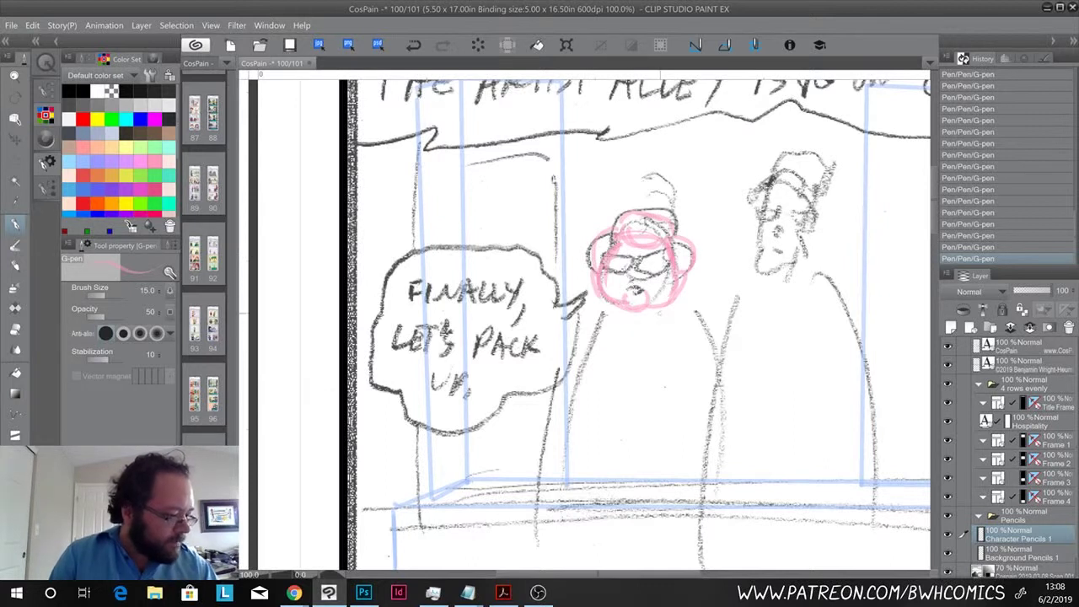
- Pencil the left character's neck and a V-shaped inner neckline below the chin
{"action": "left_click_drag", "start_coordinate": [659, 307], "coordinate": [661, 322]}
{"action": "left_click_drag", "start_coordinate": [604, 304], "coordinate": [611, 325]}
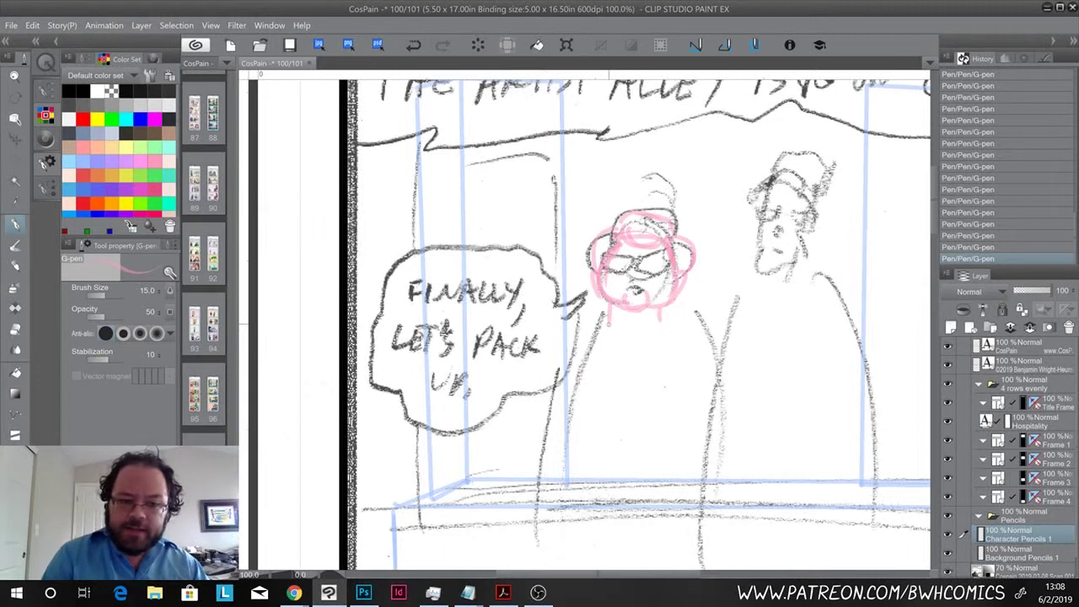
{"action": "mouse_move", "coordinate": [615, 304]}
{"action": "left_mouse_down"}
{"action": "mouse_move", "coordinate": [610, 325]}
{"action": "mouse_move", "coordinate": [631, 351]}
{"action": "left_mouse_up"}
{"action": "left_click_drag", "start_coordinate": [663, 310], "coordinate": [633, 350]}
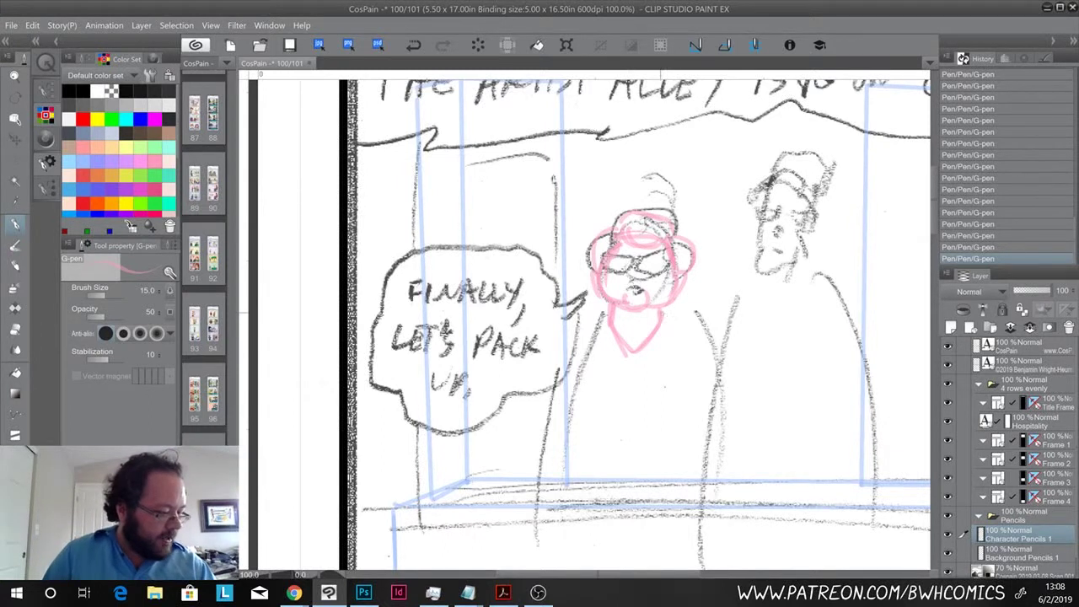
- Pencil the left character's crossed V-shaped collar, the shoulders, and the outer edge of the sleeve on the figure's right-hand side
{"action": "mouse_move", "coordinate": [672, 315]}
{"action": "left_mouse_down"}
{"action": "mouse_move", "coordinate": [662, 360]}
{"action": "mouse_move", "coordinate": [668, 348]}
{"action": "mouse_move", "coordinate": [626, 415]}
{"action": "left_mouse_up"}
{"action": "mouse_move", "coordinate": [602, 322]}
{"action": "left_mouse_down"}
{"action": "mouse_move", "coordinate": [631, 394]}
{"action": "mouse_move", "coordinate": [641, 395]}
{"action": "left_mouse_up"}
{"action": "mouse_move", "coordinate": [665, 308]}
{"action": "left_mouse_down"}
{"action": "mouse_move", "coordinate": [718, 337]}
{"action": "mouse_move", "coordinate": [737, 423]}
{"action": "left_mouse_up"}
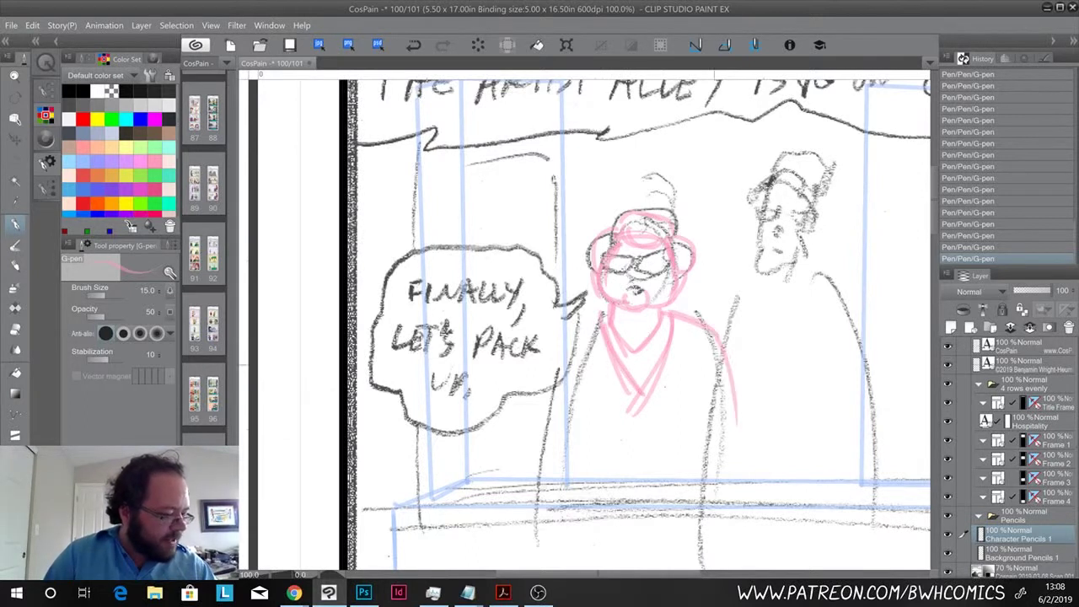
{"action": "left_click_drag", "start_coordinate": [717, 337], "coordinate": [739, 444]}
{"action": "left_click_drag", "start_coordinate": [733, 391], "coordinate": [740, 477]}
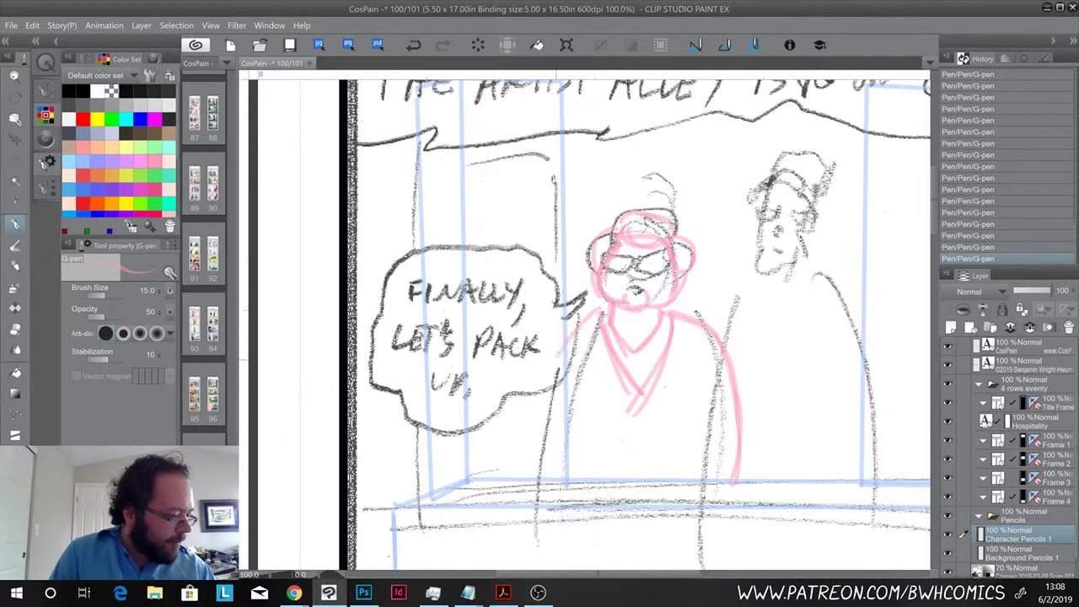
- Pencil the robe's front opening down to the table, the inner sleeve edge on the right and the torso's left edge
{"action": "mouse_move", "coordinate": [599, 310]}
{"action": "left_mouse_down"}
{"action": "mouse_move", "coordinate": [570, 335]}
{"action": "mouse_move", "coordinate": [569, 320]}
{"action": "mouse_move", "coordinate": [649, 400]}
{"action": "mouse_move", "coordinate": [663, 476]}
{"action": "left_mouse_up"}
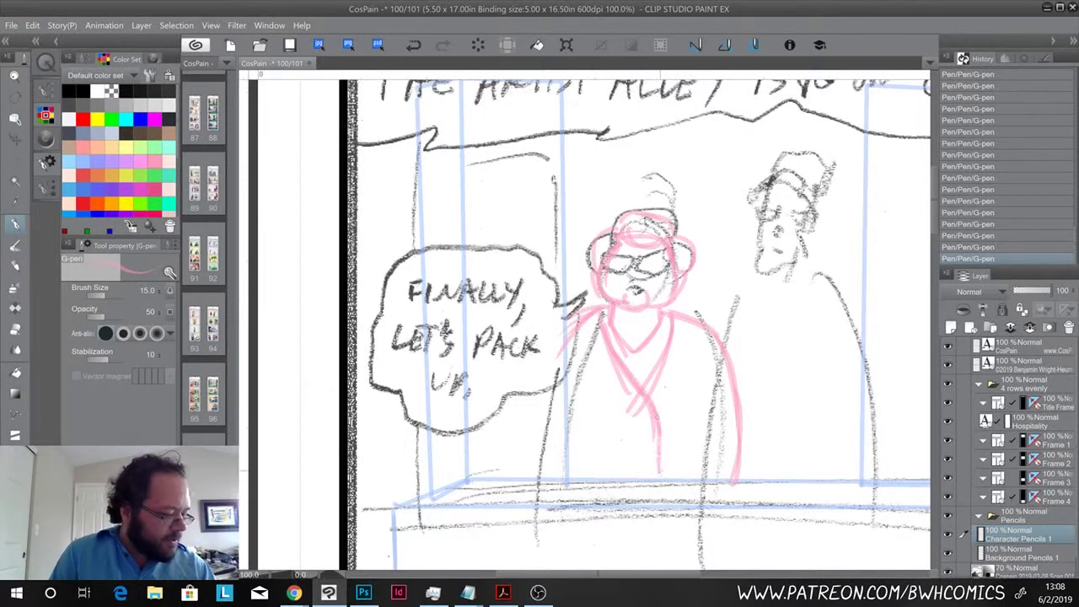
{"action": "left_click_drag", "start_coordinate": [696, 346], "coordinate": [708, 405]}
{"action": "mouse_move", "coordinate": [697, 350]}
{"action": "left_mouse_down"}
{"action": "mouse_move", "coordinate": [711, 444]}
{"action": "mouse_move", "coordinate": [698, 482]}
{"action": "left_mouse_up"}
{"action": "left_click_drag", "start_coordinate": [705, 432], "coordinate": [713, 487]}
{"action": "left_click_drag", "start_coordinate": [698, 377], "coordinate": [705, 430]}
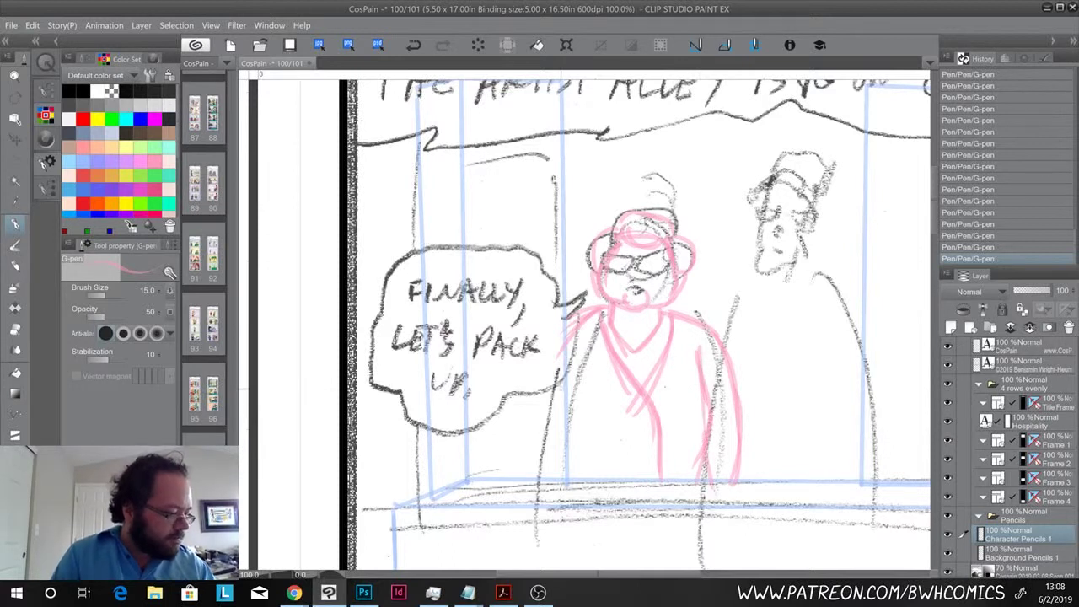
{"action": "left_click_drag", "start_coordinate": [578, 358], "coordinate": [568, 398]}
{"action": "mouse_move", "coordinate": [580, 349]}
{"action": "left_mouse_down"}
{"action": "mouse_move", "coordinate": [563, 403]}
{"action": "mouse_move", "coordinate": [569, 479]}
{"action": "left_mouse_up"}
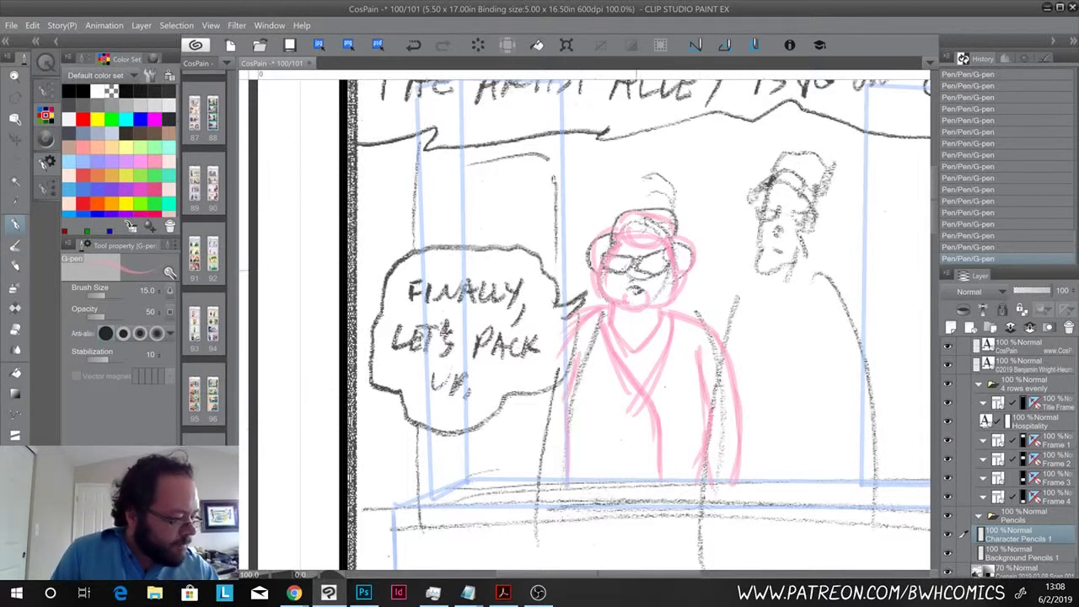
- Pencil the left character's glasses, eyebrows, nose and mouth over the sketched face
{"action": "scroll", "coordinate": [615, 250], "scroll_direction": "up", "scroll_amount": 3}
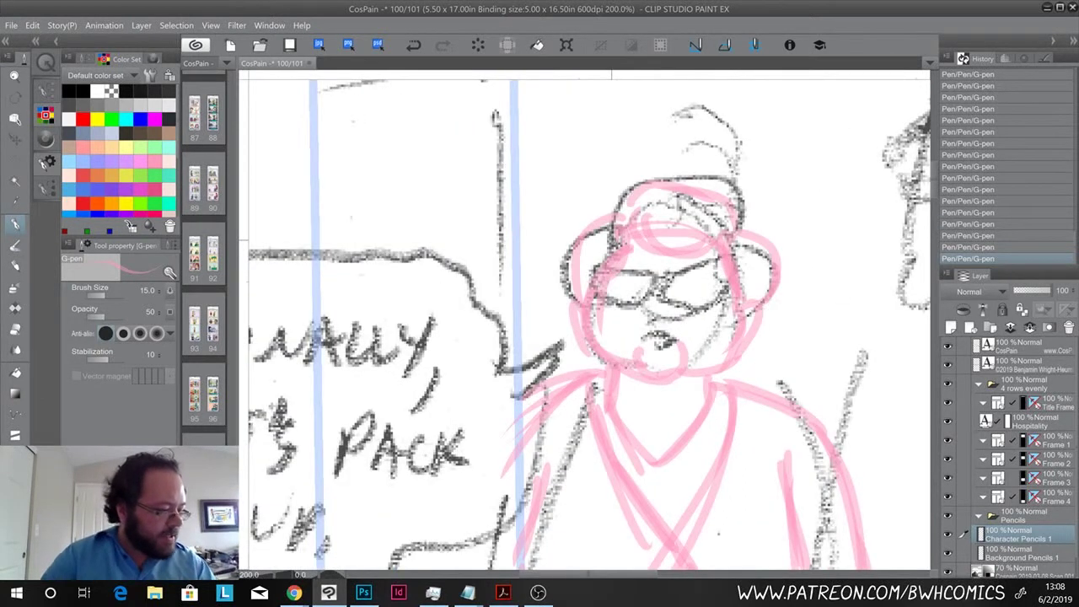
{"action": "mouse_move", "coordinate": [650, 287]}
{"action": "left_mouse_down"}
{"action": "mouse_move", "coordinate": [660, 303]}
{"action": "mouse_move", "coordinate": [747, 279]}
{"action": "mouse_move", "coordinate": [740, 307]}
{"action": "mouse_move", "coordinate": [647, 275]}
{"action": "mouse_move", "coordinate": [631, 288]}
{"action": "mouse_move", "coordinate": [590, 268]}
{"action": "mouse_move", "coordinate": [628, 295]}
{"action": "mouse_move", "coordinate": [583, 272]}
{"action": "mouse_move", "coordinate": [581, 310]}
{"action": "left_mouse_up"}
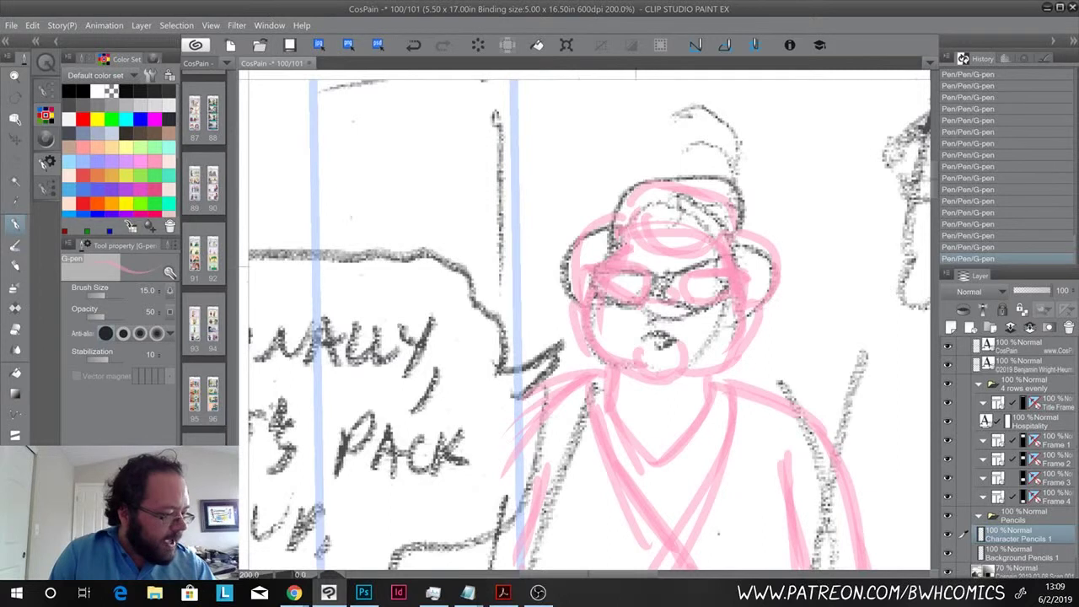
{"action": "left_click_drag", "start_coordinate": [693, 263], "coordinate": [716, 260]}
{"action": "left_click_drag", "start_coordinate": [631, 252], "coordinate": [644, 261]}
{"action": "mouse_move", "coordinate": [650, 327]}
{"action": "left_mouse_down"}
{"action": "mouse_move", "coordinate": [675, 318]}
{"action": "mouse_move", "coordinate": [646, 329]}
{"action": "mouse_move", "coordinate": [659, 345]}
{"action": "mouse_move", "coordinate": [684, 323]}
{"action": "mouse_move", "coordinate": [652, 310]}
{"action": "mouse_move", "coordinate": [685, 317]}
{"action": "left_mouse_up"}
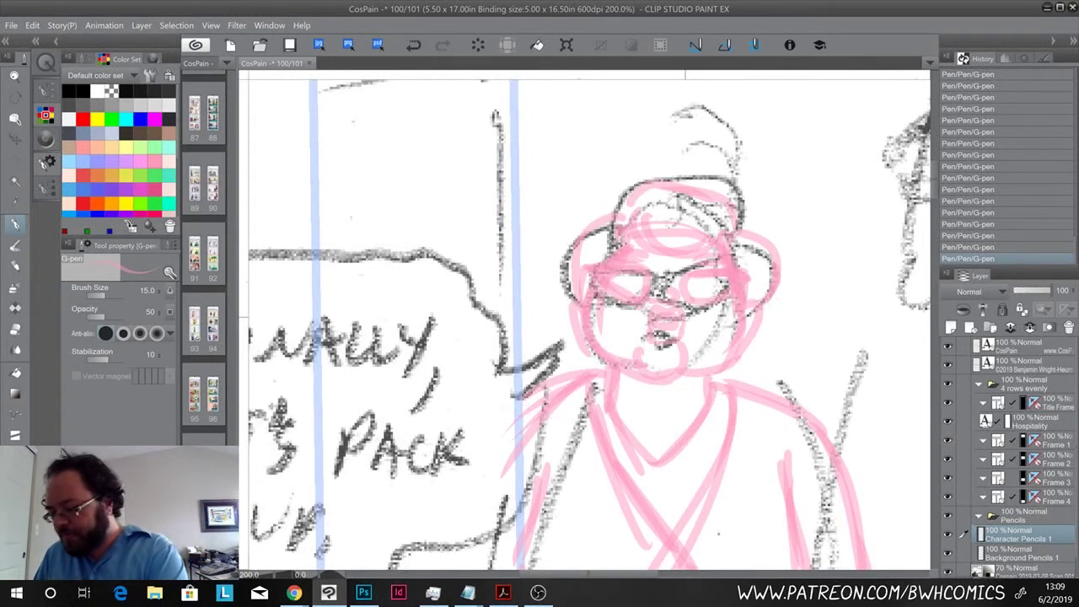
- Lower the scanned sketch layer's opacity to 35 and return to the Character Pencils 1 layer
{"action": "scroll", "coordinate": [685, 317], "scroll_direction": "down", "scroll_amount": 5}
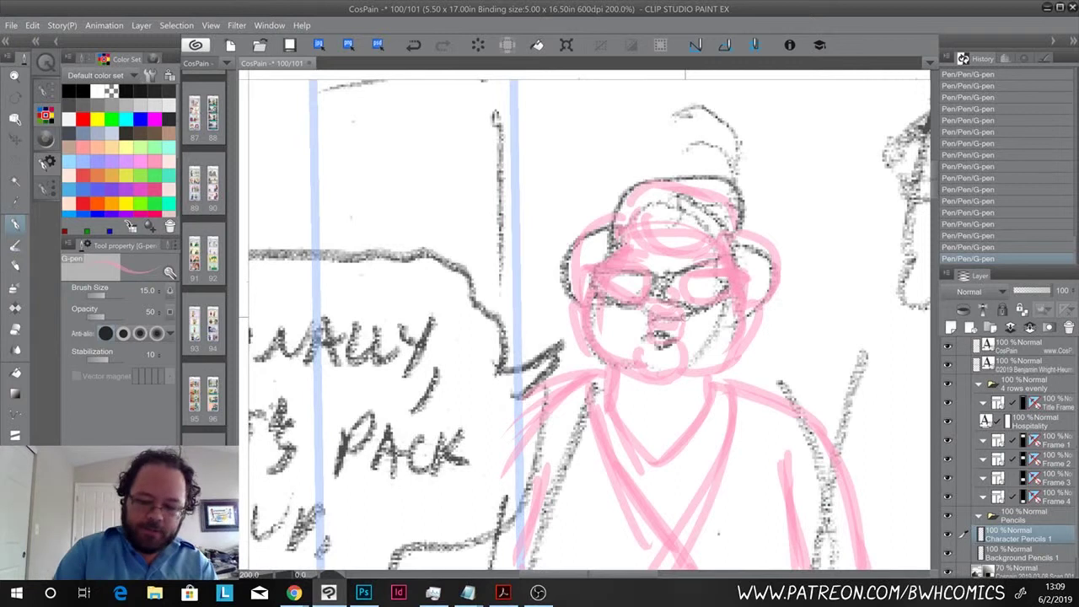
{"action": "left_click", "coordinate": [1012, 567]}
{"action": "mouse_move", "coordinate": [1043, 292]}
{"action": "left_mouse_down"}
{"action": "mouse_move", "coordinate": [1026, 290]}
{"action": "mouse_move", "coordinate": [1040, 289]}
{"action": "left_mouse_up"}
{"action": "key", "text": "ctrl+plus"}
{"action": "key", "text": "ctrl+plus"}
{"action": "key", "text": "ctrl+plus"}
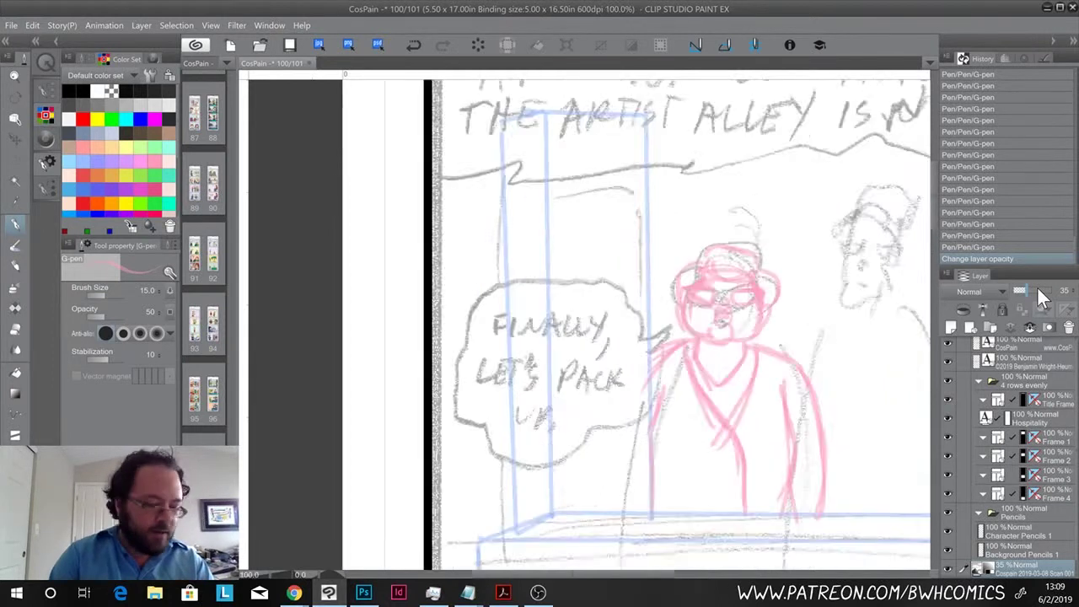
{"action": "left_click_drag", "start_coordinate": [614, 269], "coordinate": [398, 278]}
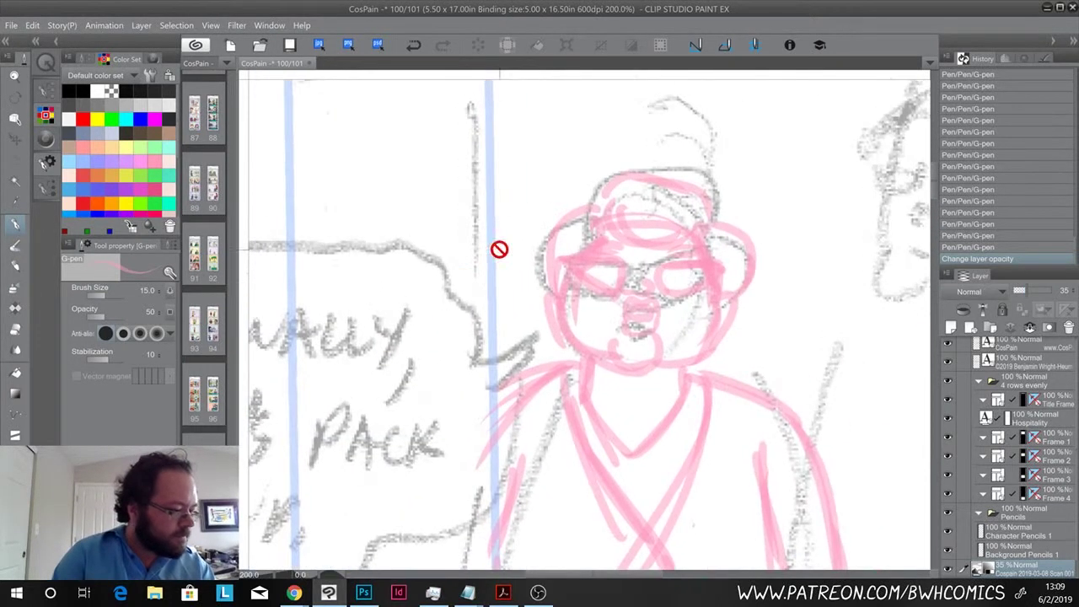
{"action": "key", "text": "p"}
{"action": "left_click", "coordinate": [1010, 529]}
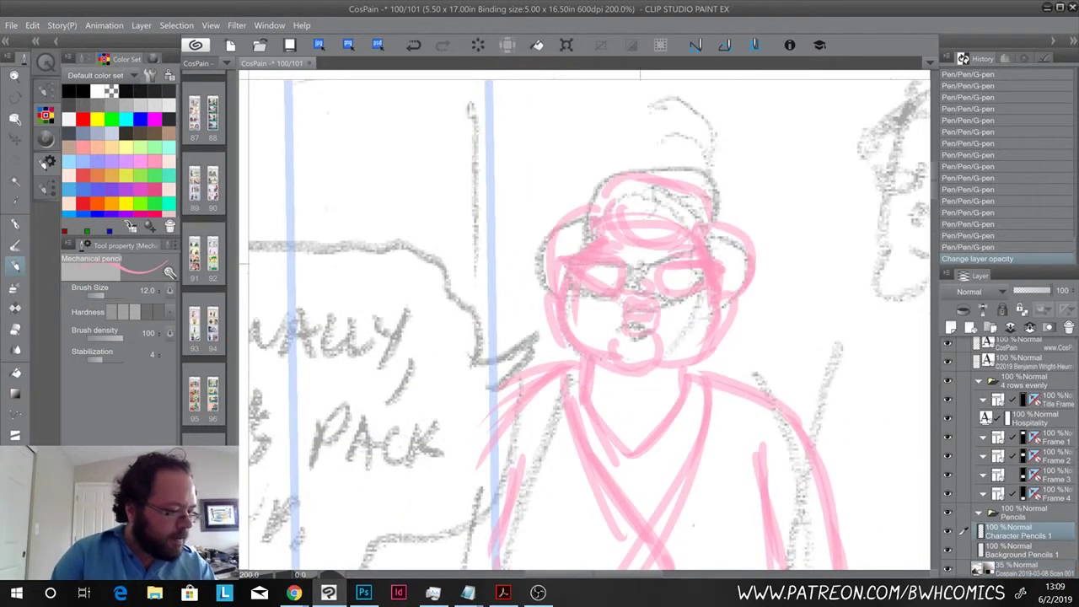
{"action": "left_click_drag", "start_coordinate": [627, 268], "coordinate": [657, 272]}
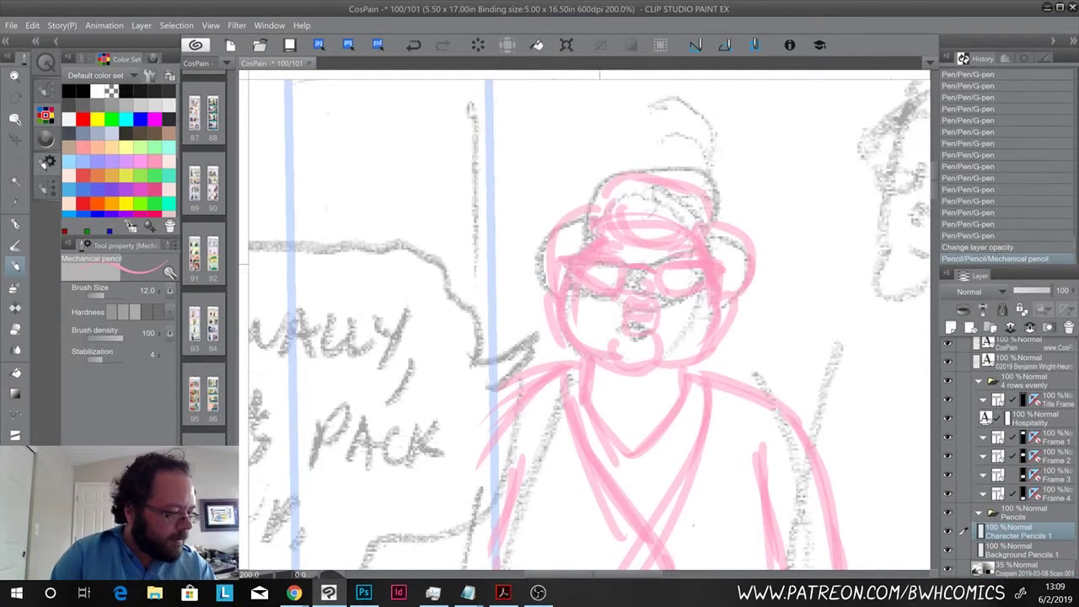
{"action": "key", "text": "ctrl+z"}
{"action": "key", "text": "p"}
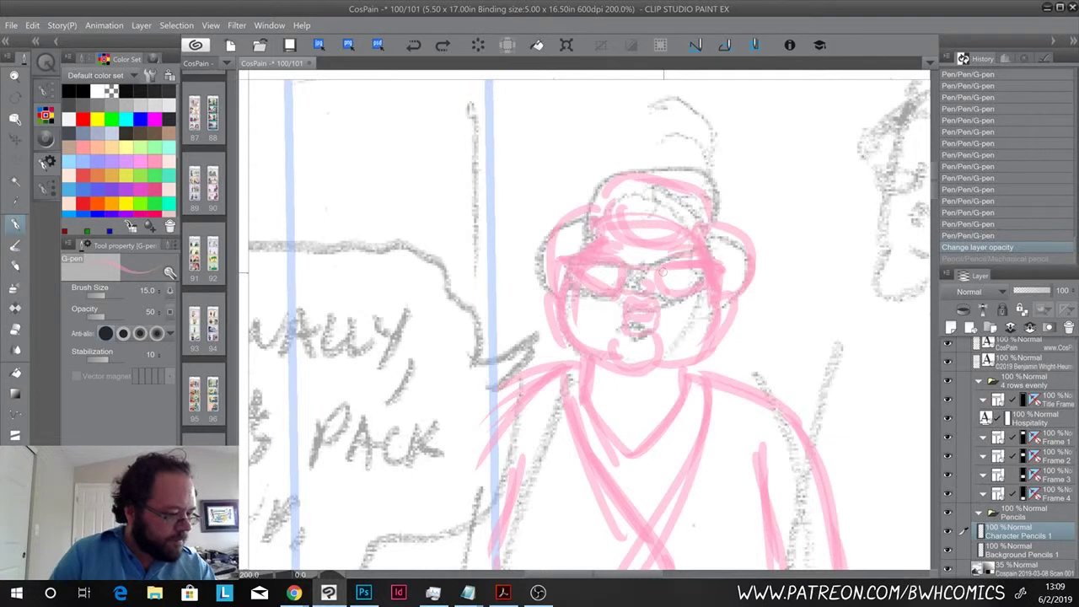
- Pencil the left character's nose beside the glasses bridge, erase the first mouth and redraw it as small parted lips
{"action": "left_click_drag", "start_coordinate": [662, 271], "coordinate": [659, 280]}
{"action": "key", "text": "e"}
{"action": "mouse_move", "coordinate": [631, 322]}
{"action": "left_mouse_down"}
{"action": "mouse_move", "coordinate": [644, 310]}
{"action": "mouse_move", "coordinate": [602, 325]}
{"action": "mouse_move", "coordinate": [632, 295]}
{"action": "mouse_move", "coordinate": [651, 303]}
{"action": "mouse_move", "coordinate": [628, 337]}
{"action": "mouse_move", "coordinate": [594, 333]}
{"action": "mouse_move", "coordinate": [645, 322]}
{"action": "mouse_move", "coordinate": [617, 338]}
{"action": "mouse_move", "coordinate": [647, 343]}
{"action": "mouse_move", "coordinate": [654, 335]}
{"action": "mouse_move", "coordinate": [615, 327]}
{"action": "mouse_move", "coordinate": [648, 316]}
{"action": "left_mouse_up"}
{"action": "key", "text": "p"}
{"action": "key", "text": "e"}
{"action": "key", "text": "p"}
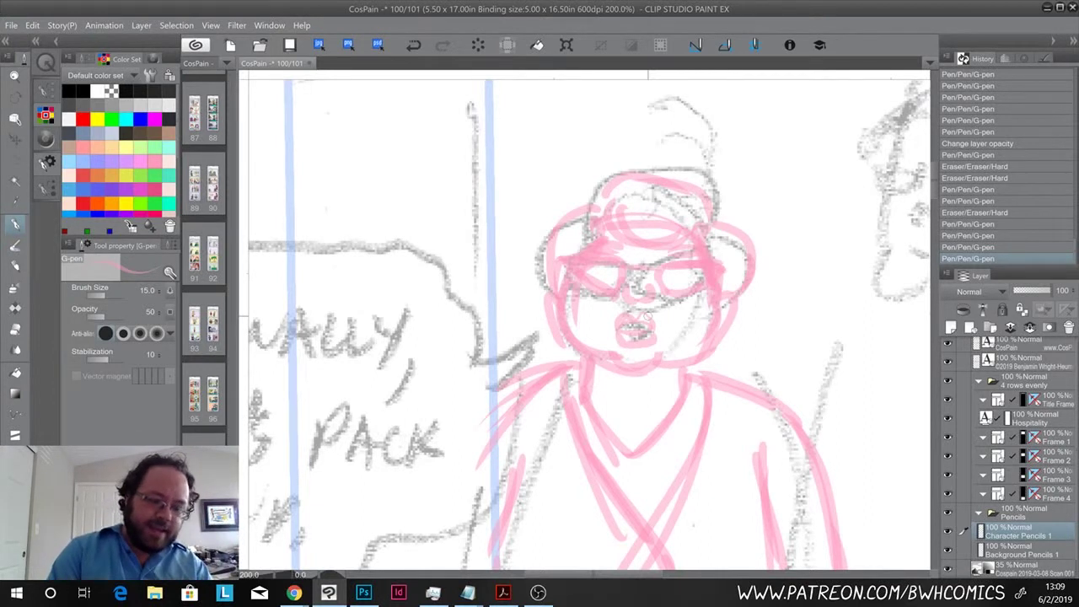
{"action": "scroll", "coordinate": [648, 316], "scroll_direction": "down", "scroll_amount": 2}
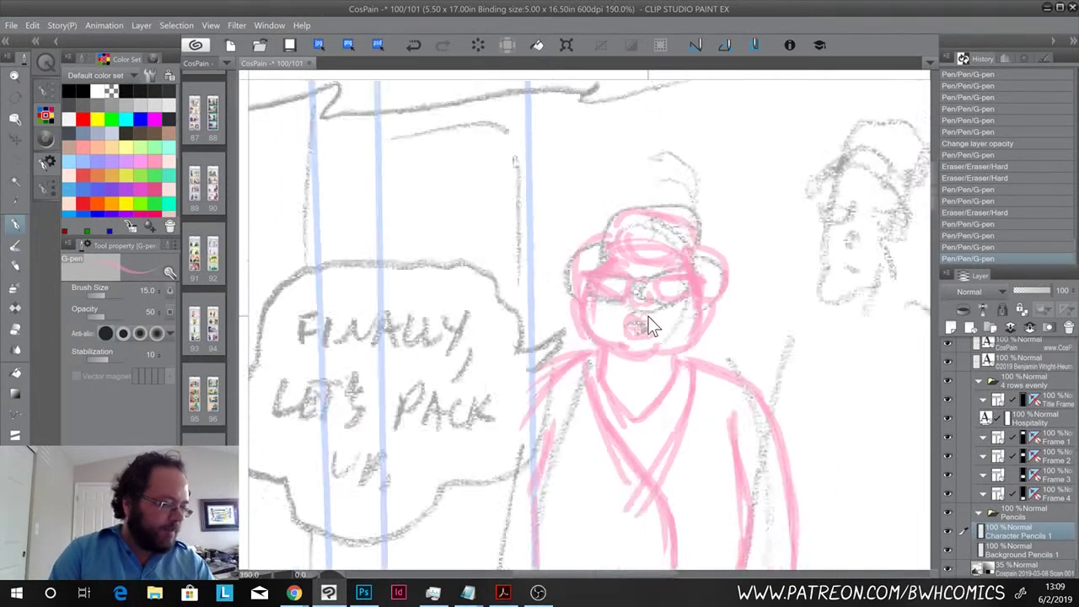
{"action": "scroll", "coordinate": [648, 317], "scroll_direction": "up", "scroll_amount": 4}
{"action": "scroll", "coordinate": [649, 316], "scroll_direction": "down", "scroll_amount": 2}
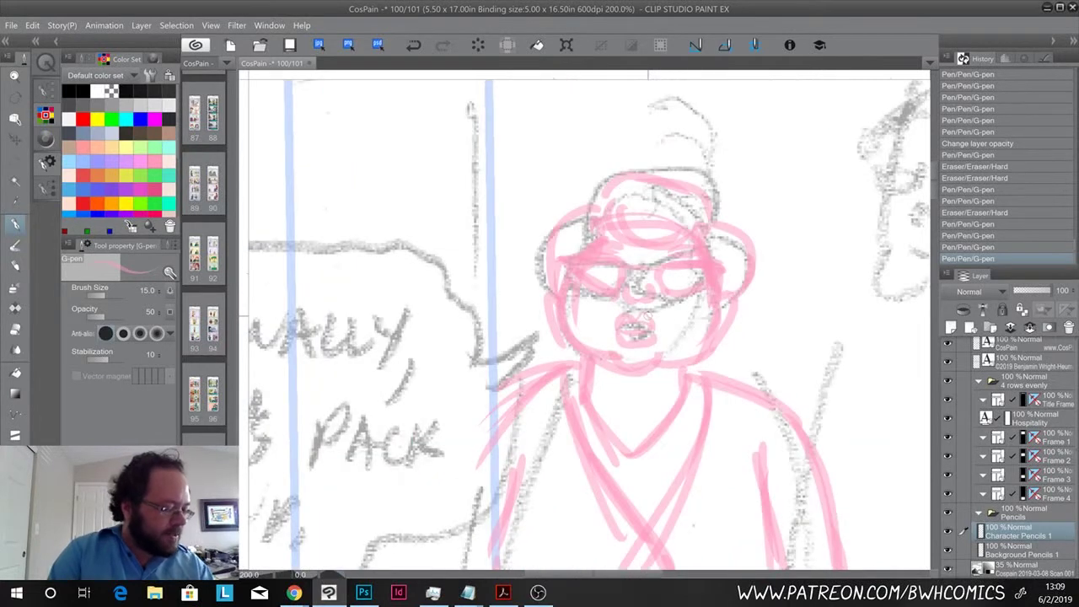
{"action": "left_click_drag", "start_coordinate": [621, 324], "coordinate": [653, 320]}
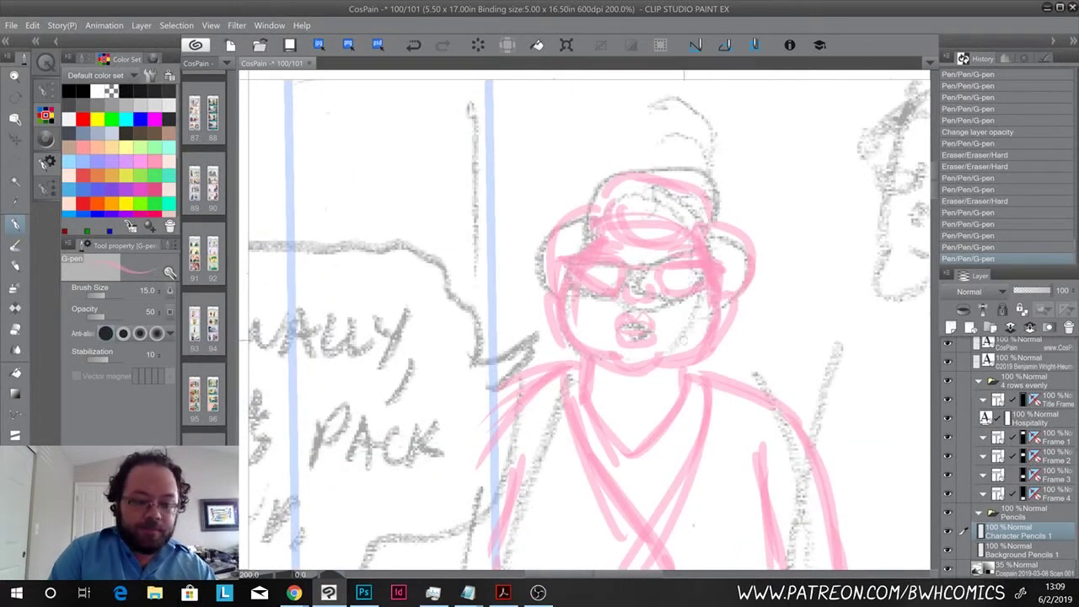
- Reduce the Hard eraser's size and erase the stray line where the left character's jaw meets the neck on the right
{"action": "key", "text": "e"}
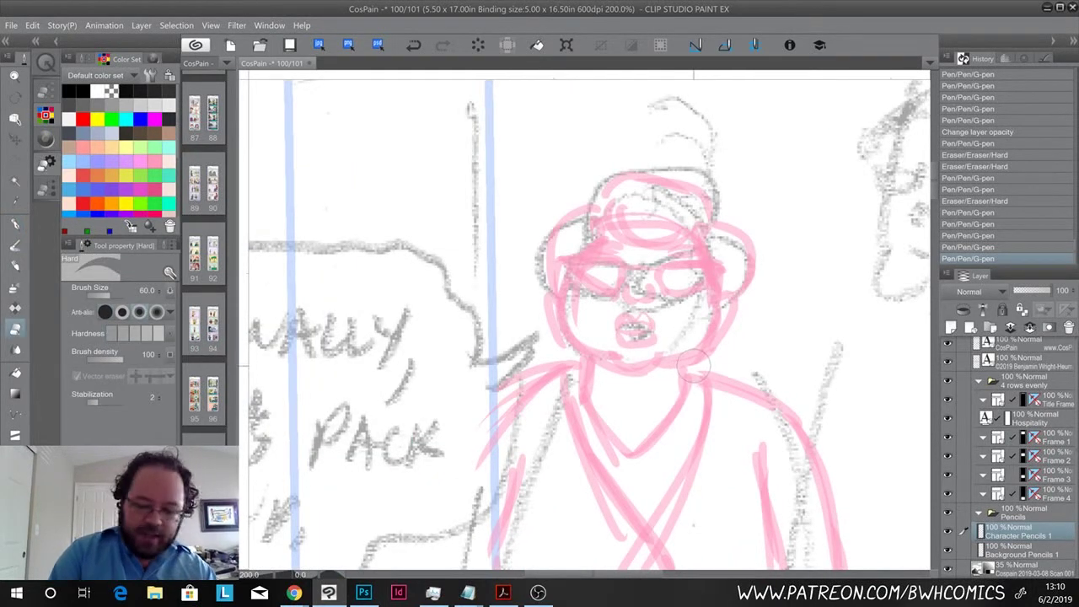
{"action": "key", "text": "["}
{"action": "key", "text": "["}
{"action": "key", "text": "["}
{"action": "key", "text": "["}
{"action": "key", "text": "["}
{"action": "key", "text": "["}
{"action": "mouse_move", "coordinate": [690, 365]}
{"action": "left_mouse_down"}
{"action": "mouse_move", "coordinate": [711, 349]}
{"action": "mouse_move", "coordinate": [692, 361]}
{"action": "left_mouse_up"}
{"action": "key", "text": "p"}
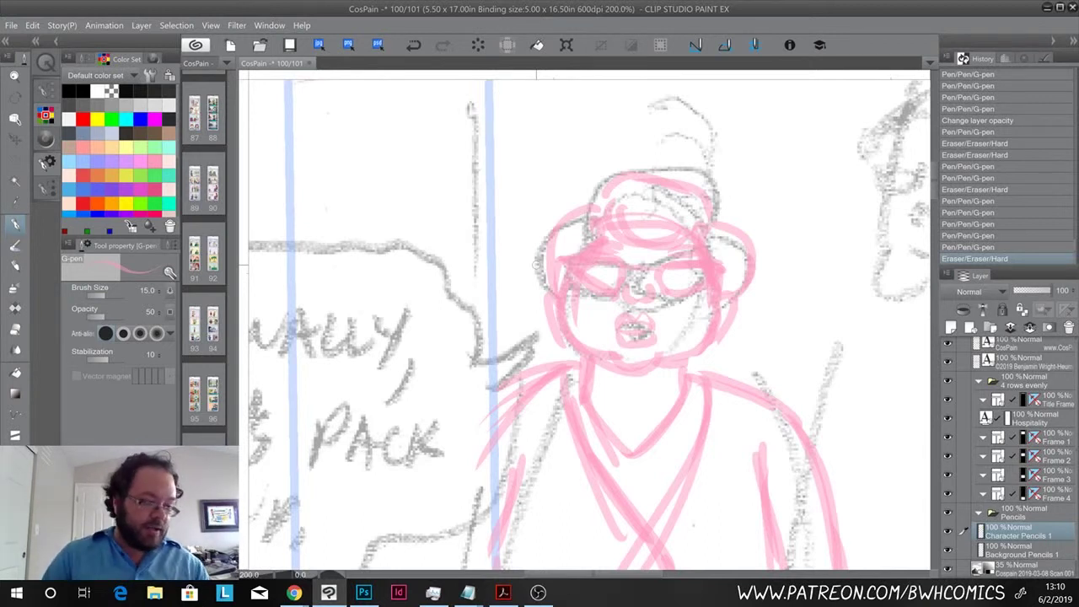
{"action": "scroll", "coordinate": [536, 265], "scroll_direction": "down", "scroll_amount": 4}
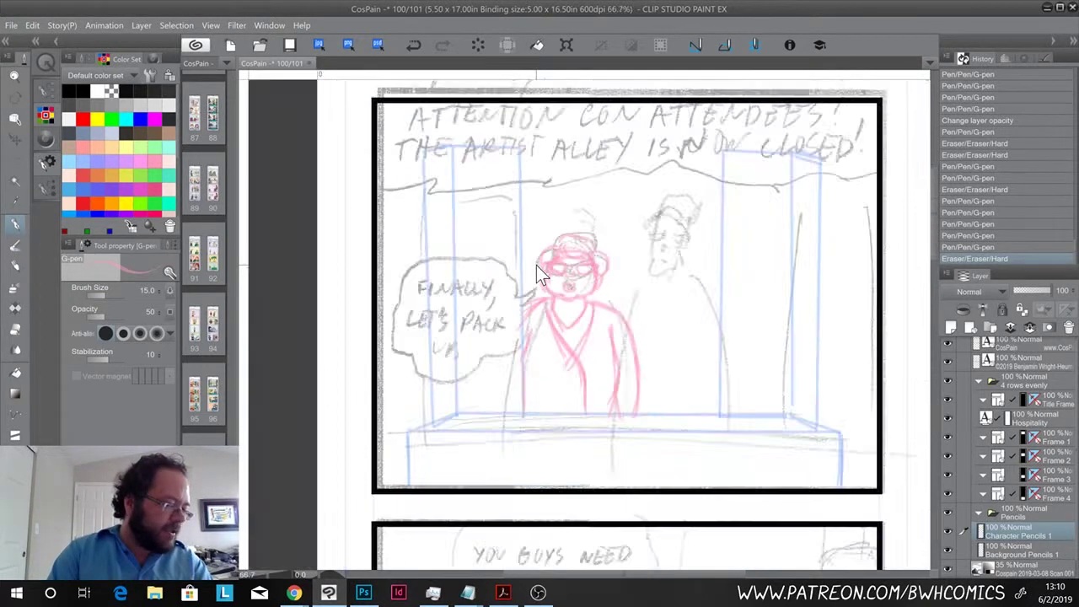
{"action": "scroll", "coordinate": [536, 264], "scroll_direction": "up", "scroll_amount": 2}
{"action": "scroll", "coordinate": [536, 265], "scroll_direction": "up", "scroll_amount": 2}
{"action": "scroll", "coordinate": [536, 264], "scroll_direction": "down", "scroll_amount": 2}
{"action": "key", "text": "p"}
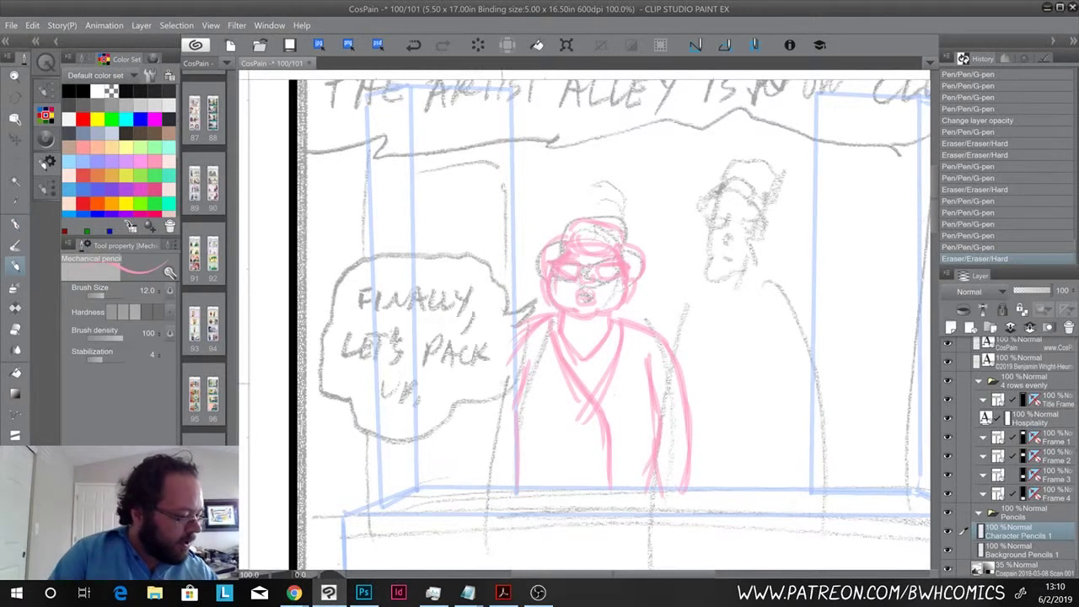
{"action": "left_click_drag", "start_coordinate": [511, 369], "coordinate": [485, 476]}
{"action": "key", "text": "ctrl+z"}
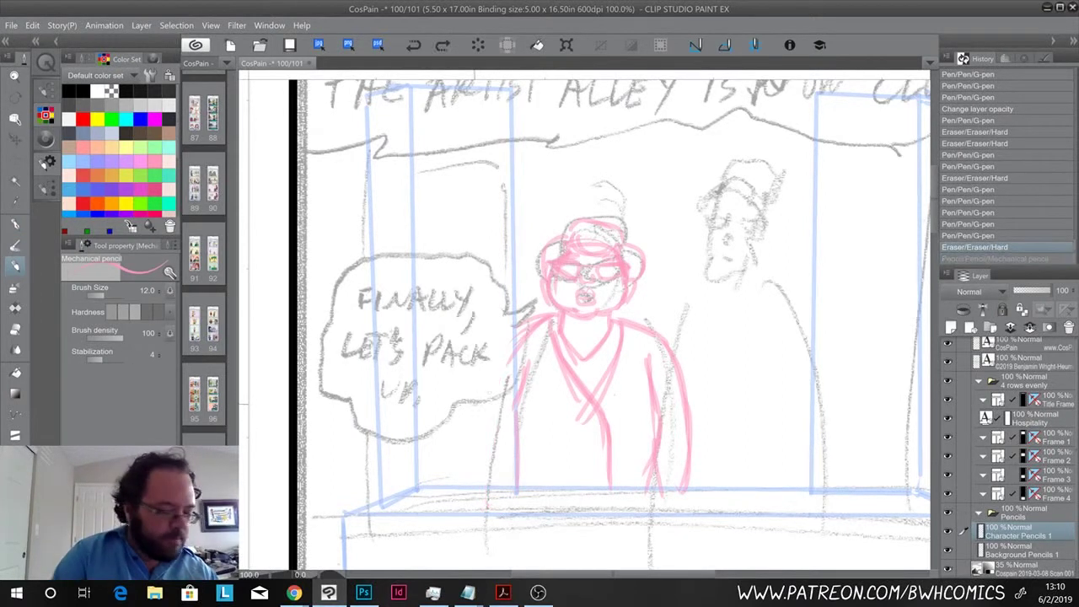
- Pencil the left character's other sleeve with the G-pen, drawing its outer and inner edges from the shoulder down to the table
{"action": "key", "text": "p"}
{"action": "left_click_drag", "start_coordinate": [511, 367], "coordinate": [488, 465]}
{"action": "left_click_drag", "start_coordinate": [516, 403], "coordinate": [511, 421]}
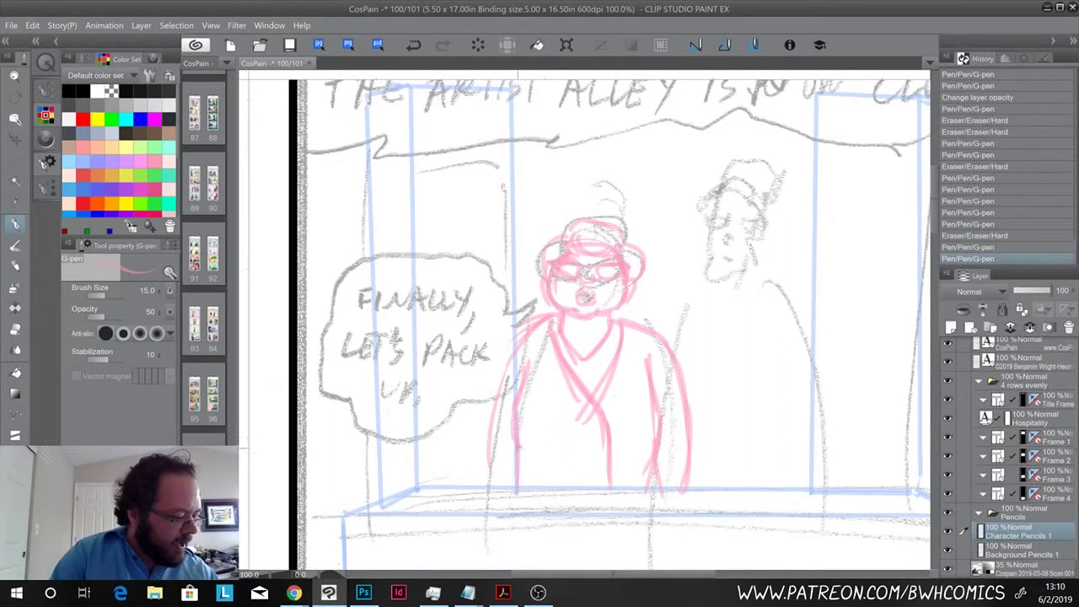
{"action": "left_click_drag", "start_coordinate": [520, 467], "coordinate": [515, 486]}
{"action": "left_click_drag", "start_coordinate": [489, 438], "coordinate": [487, 485]}
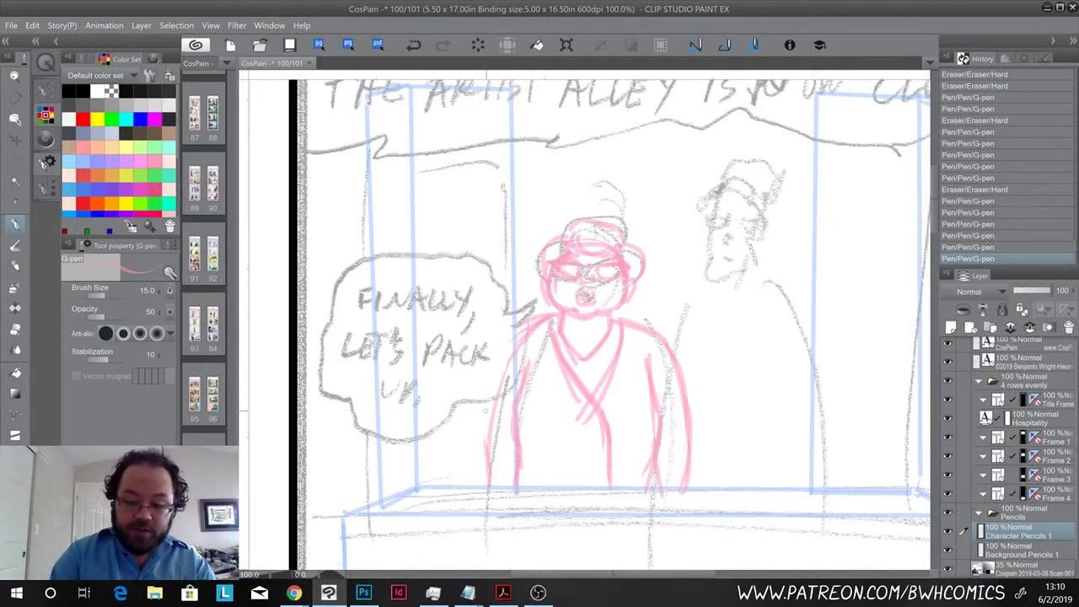
- Pencil the right character's long, narrow head outline with a rounded top and an angular chin over the sketch
{"action": "scroll", "coordinate": [486, 411], "scroll_direction": "up", "scroll_amount": 1}
{"action": "scroll", "coordinate": [486, 410], "scroll_direction": "down", "scroll_amount": 1}
{"action": "scroll", "coordinate": [486, 411], "scroll_direction": "up", "scroll_amount": 1}
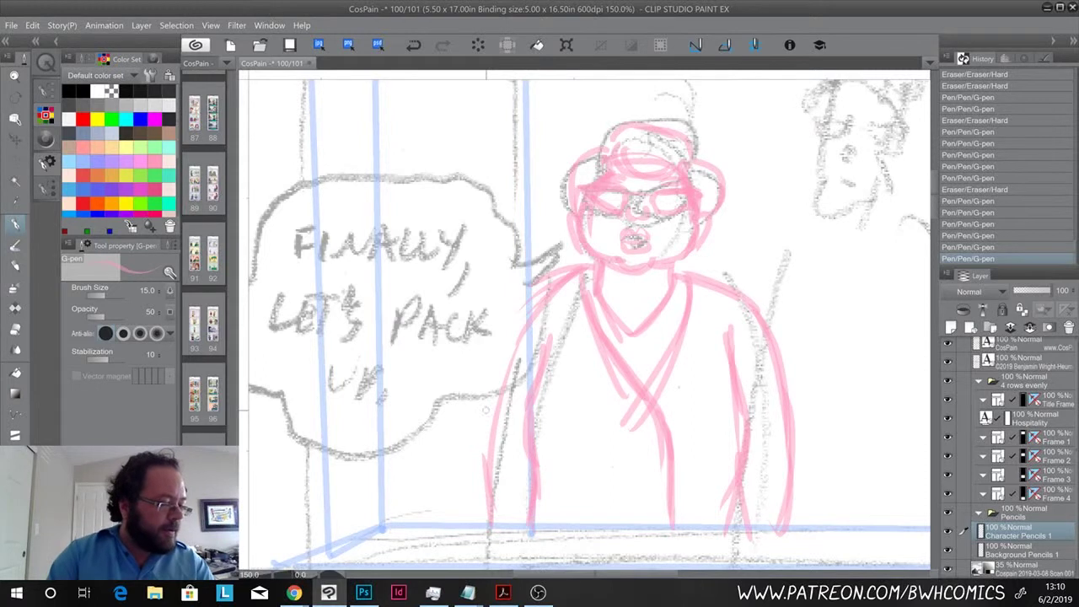
{"action": "left_click_drag", "start_coordinate": [675, 308], "coordinate": [548, 476]}
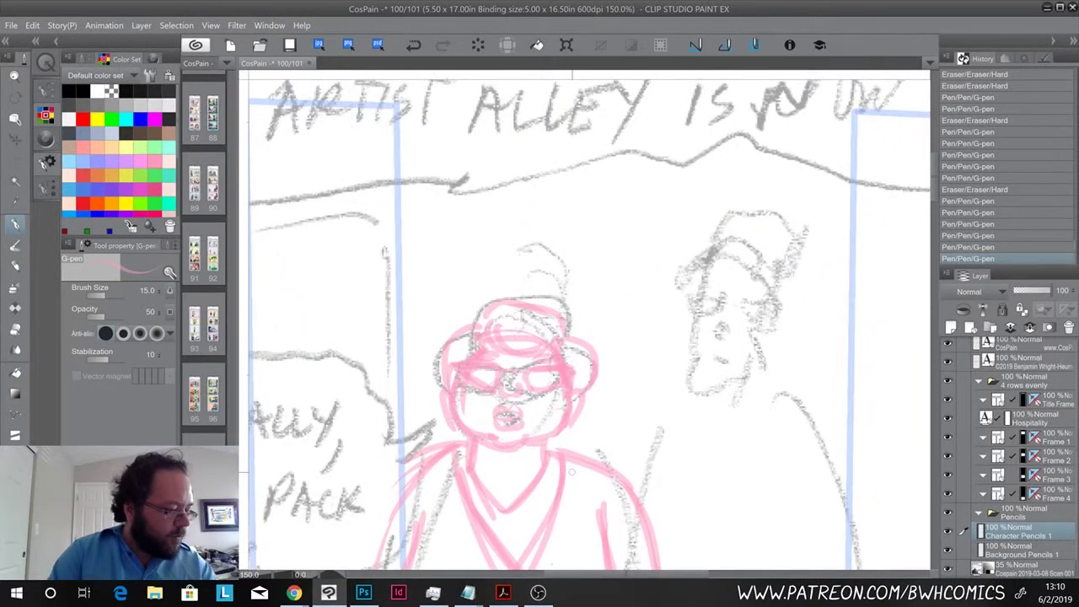
{"action": "mouse_move", "coordinate": [708, 244]}
{"action": "left_mouse_down"}
{"action": "mouse_move", "coordinate": [758, 246]}
{"action": "mouse_move", "coordinate": [774, 314]}
{"action": "mouse_move", "coordinate": [703, 261]}
{"action": "mouse_move", "coordinate": [695, 295]}
{"action": "mouse_move", "coordinate": [712, 364]}
{"action": "left_mouse_up"}
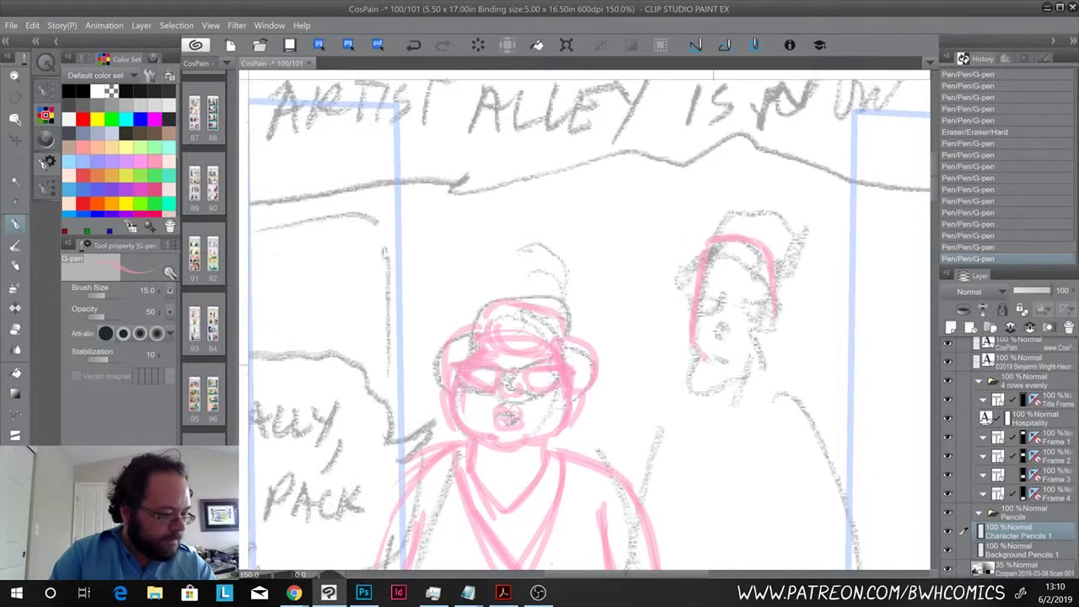
{"action": "mouse_move", "coordinate": [774, 306]}
{"action": "left_mouse_down"}
{"action": "mouse_move", "coordinate": [773, 358]}
{"action": "mouse_move", "coordinate": [706, 359]}
{"action": "mouse_move", "coordinate": [722, 369]}
{"action": "left_mouse_up"}
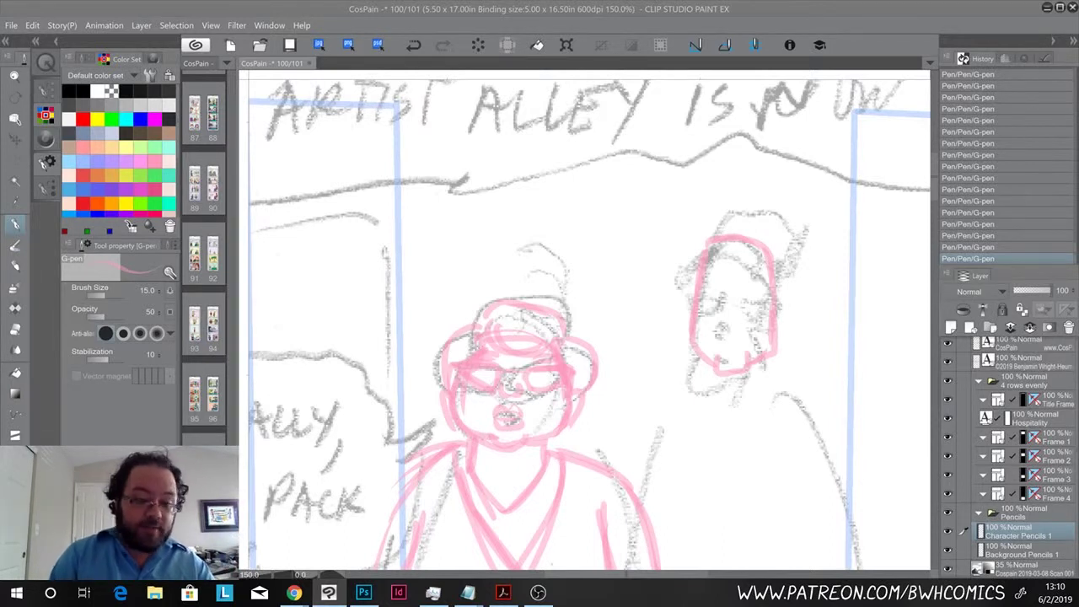
- Switch to File Explorer, move its window clear of the canvas, and return to the Clip Studio Paint drawing
{"action": "key", "text": "super+e"}
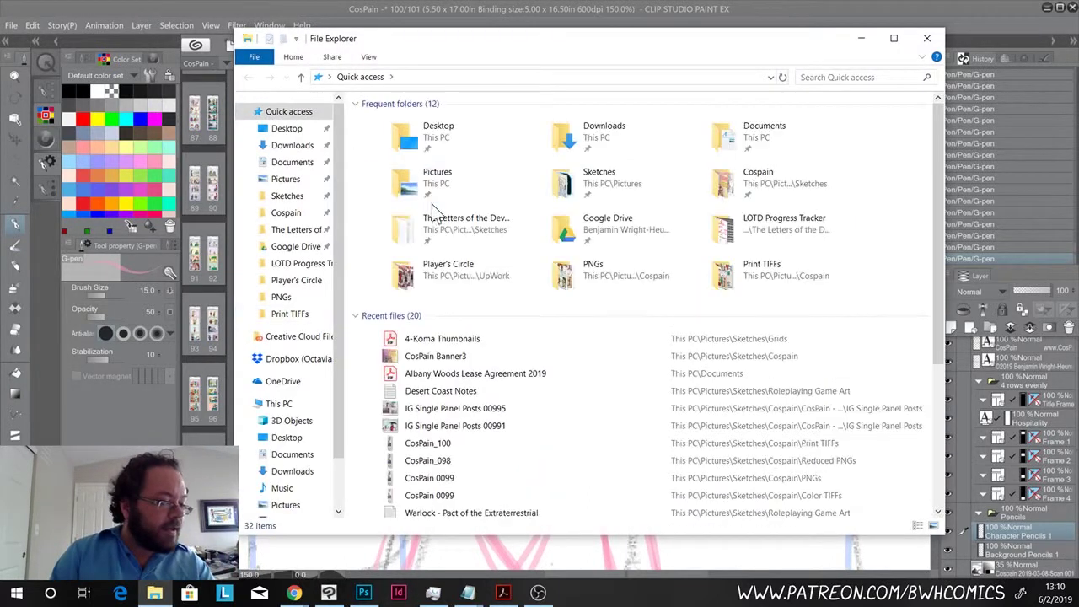
{"action": "left_click_drag", "start_coordinate": [559, 43], "coordinate": [1062, 99]}
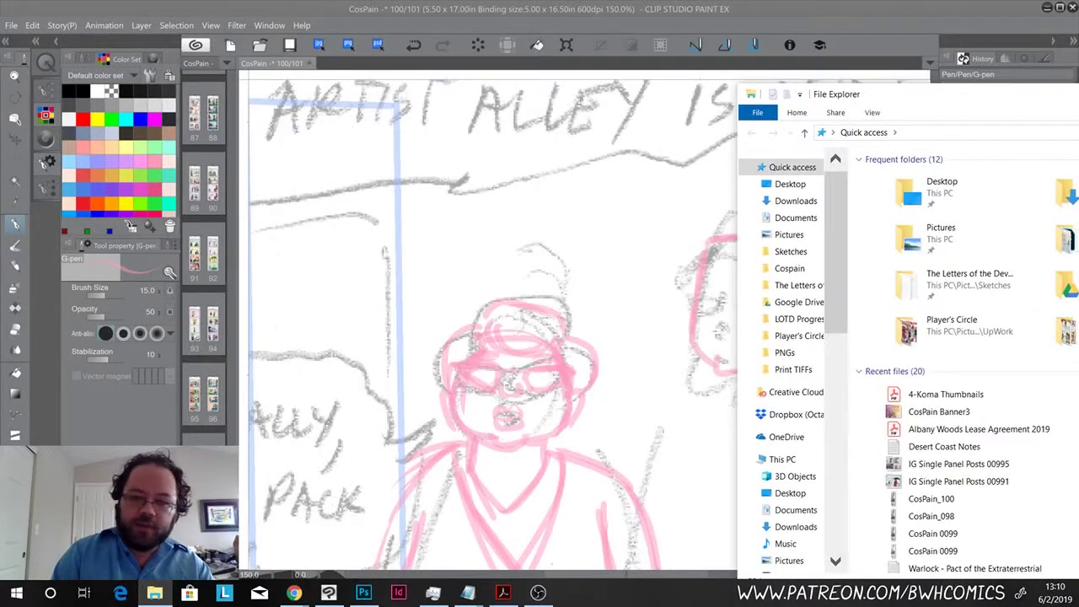
{"action": "left_click_drag", "start_coordinate": [1061, 99], "coordinate": [1078, 99]}
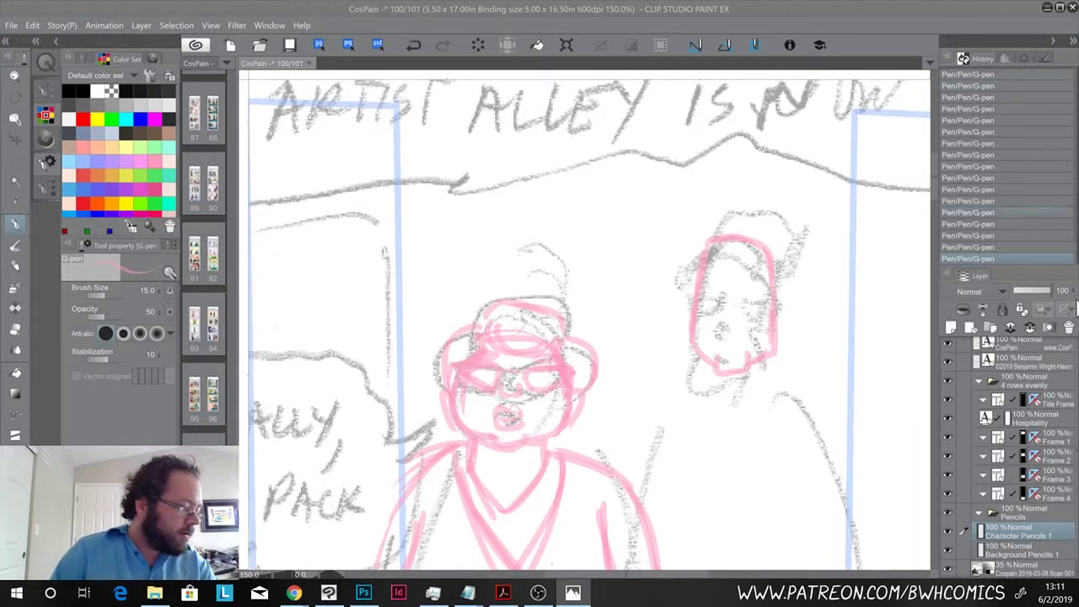
{"action": "left_click", "coordinate": [655, 9]}
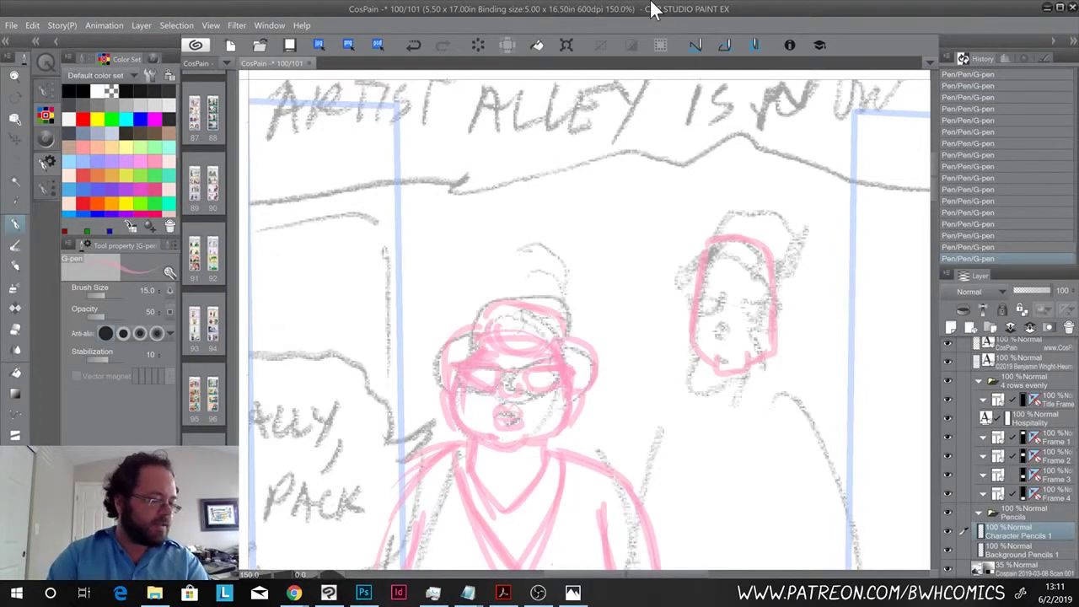
{"action": "key", "text": "ctrl+plus"}
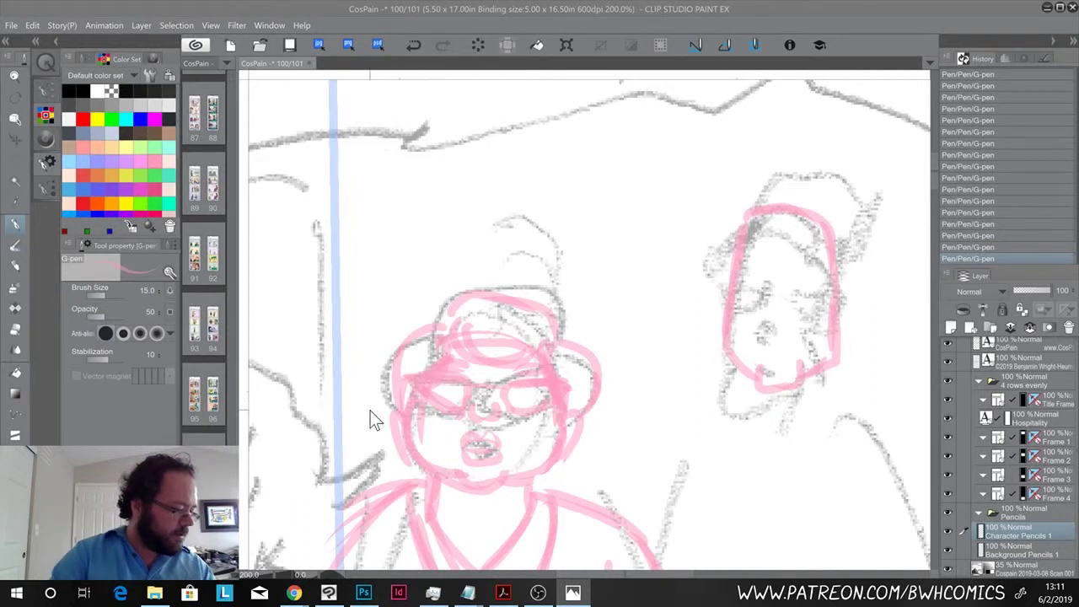
{"action": "left_click_drag", "start_coordinate": [378, 372], "coordinate": [376, 396]}
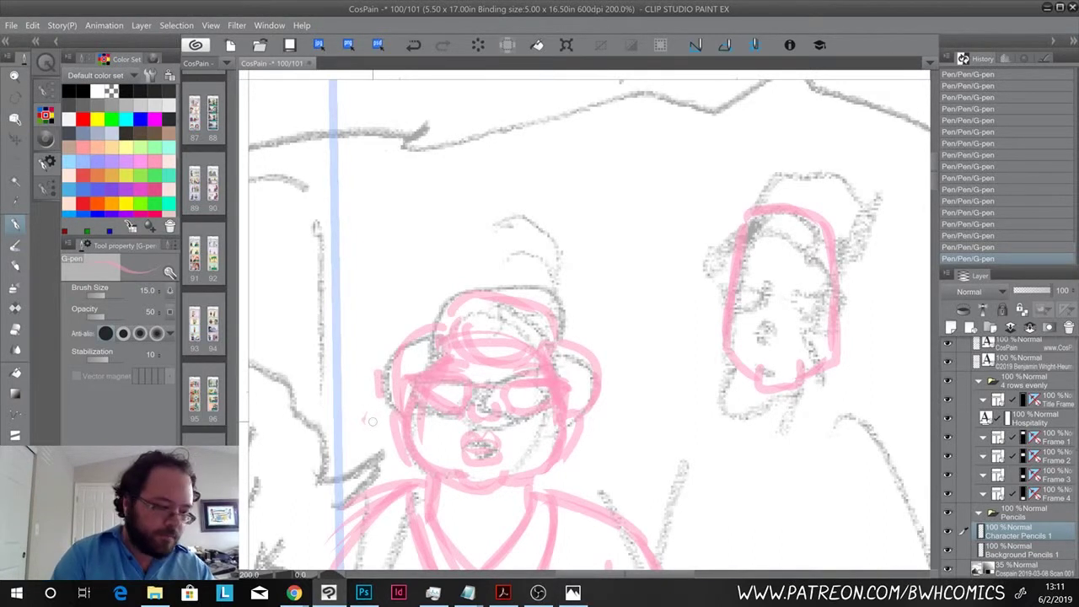
{"action": "key", "text": "ctrl+z"}
- Select the left character's head with a Polyline marquee drawn loosely around the hat, hair and jaw
{"action": "scroll", "coordinate": [381, 381], "scroll_direction": "down", "scroll_amount": 3}
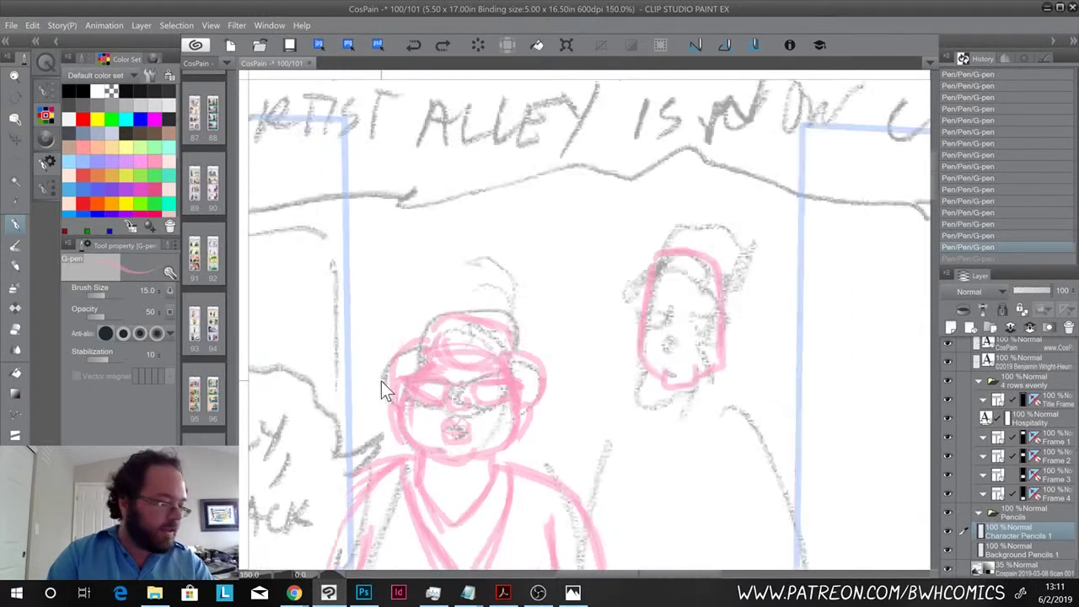
{"action": "scroll", "coordinate": [381, 381], "scroll_direction": "down", "scroll_amount": 1}
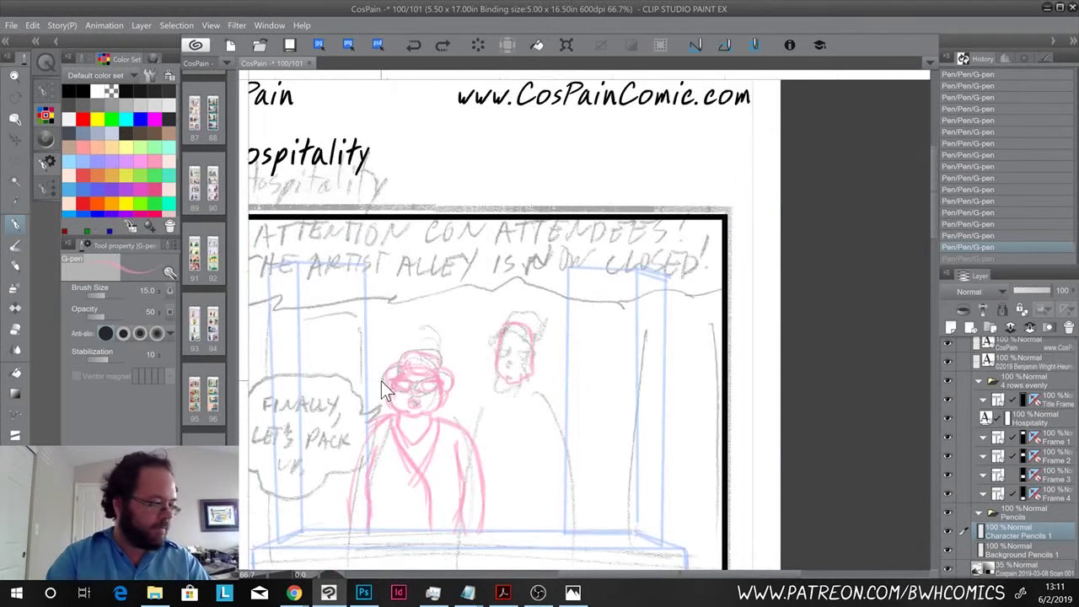
{"action": "key", "text": "m"}
{"action": "left_click", "coordinate": [463, 297]}
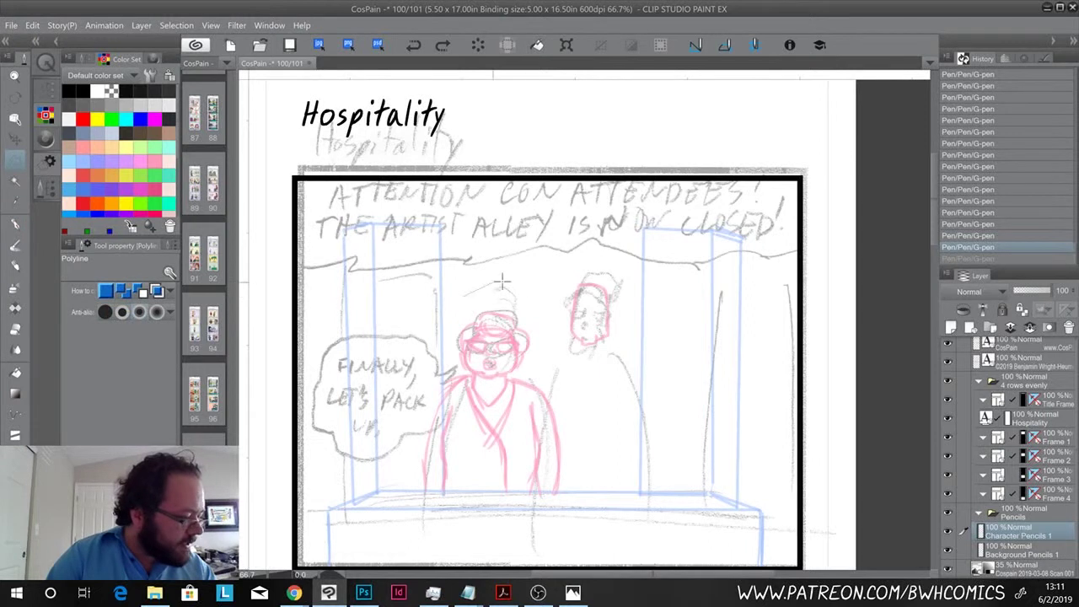
{"action": "left_click", "coordinate": [513, 285]}
{"action": "left_click", "coordinate": [537, 305]}
{"action": "left_click", "coordinate": [540, 354]}
{"action": "left_click", "coordinate": [521, 371]}
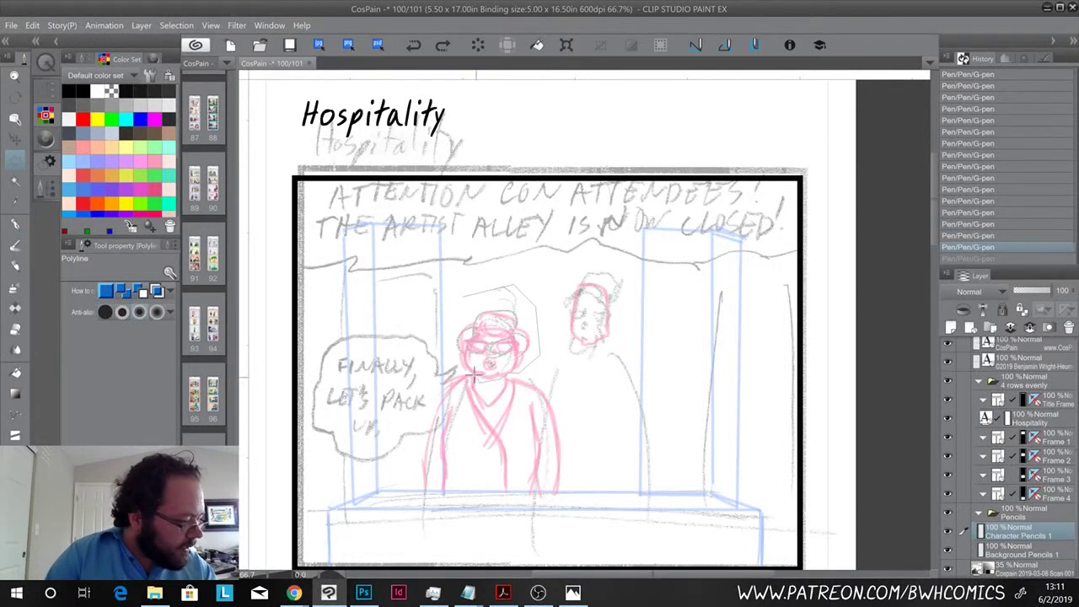
{"action": "left_click", "coordinate": [462, 296]}
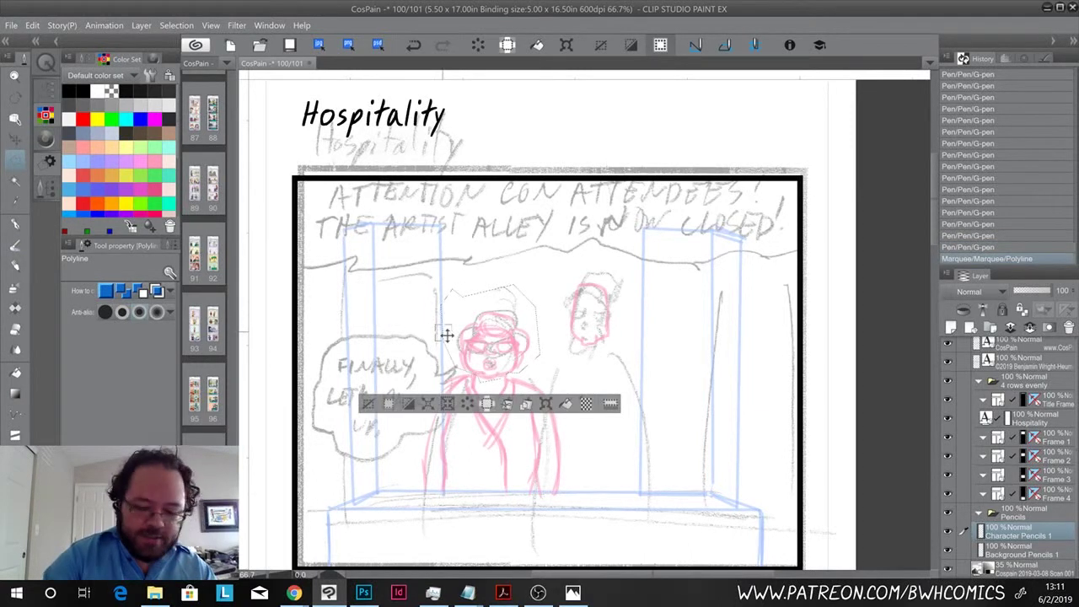
- Free-transform the left character's selected head to make it slightly wider and taller above the shoulders, apply it and clear the selection
{"action": "key", "text": "ctrl+t"}
{"action": "left_click_drag", "start_coordinate": [440, 334], "coordinate": [488, 336]}
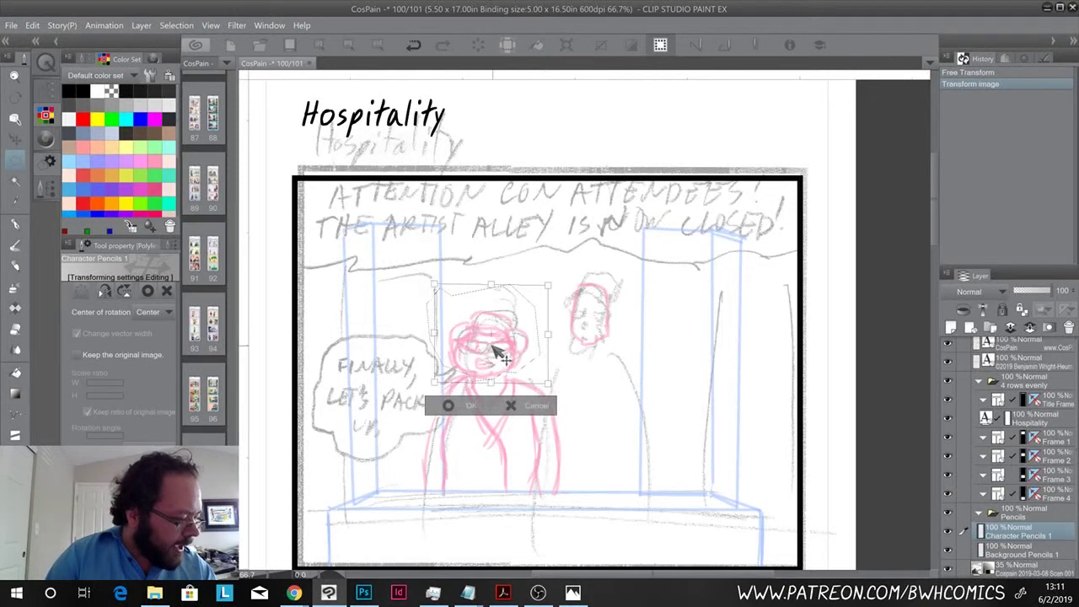
{"action": "left_click_drag", "start_coordinate": [488, 285], "coordinate": [490, 280]}
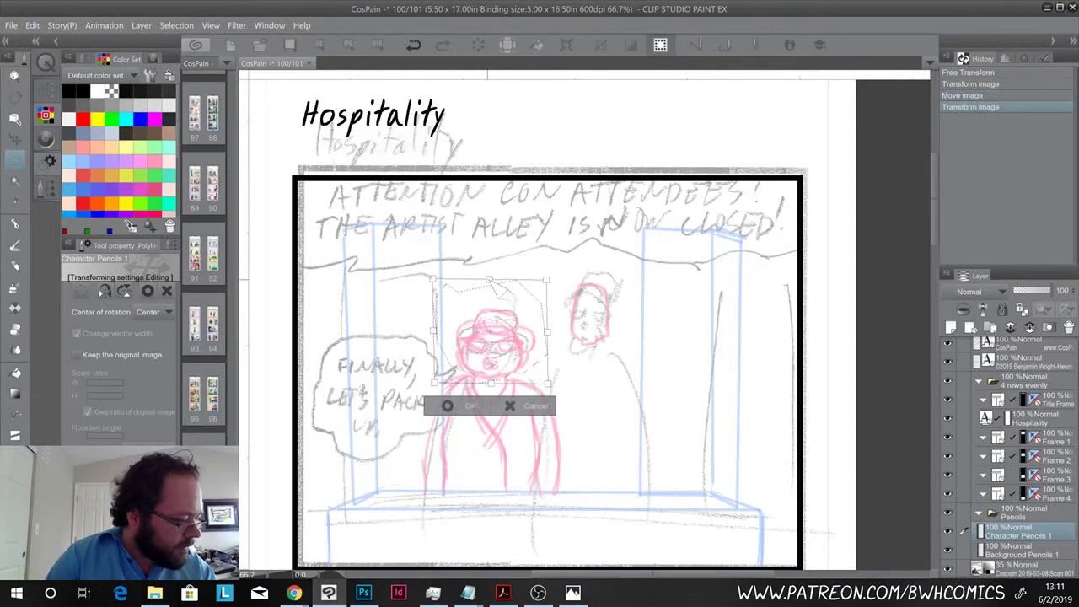
{"action": "left_click_drag", "start_coordinate": [546, 331], "coordinate": [552, 331]}
{"action": "left_click_drag", "start_coordinate": [477, 349], "coordinate": [474, 350]}
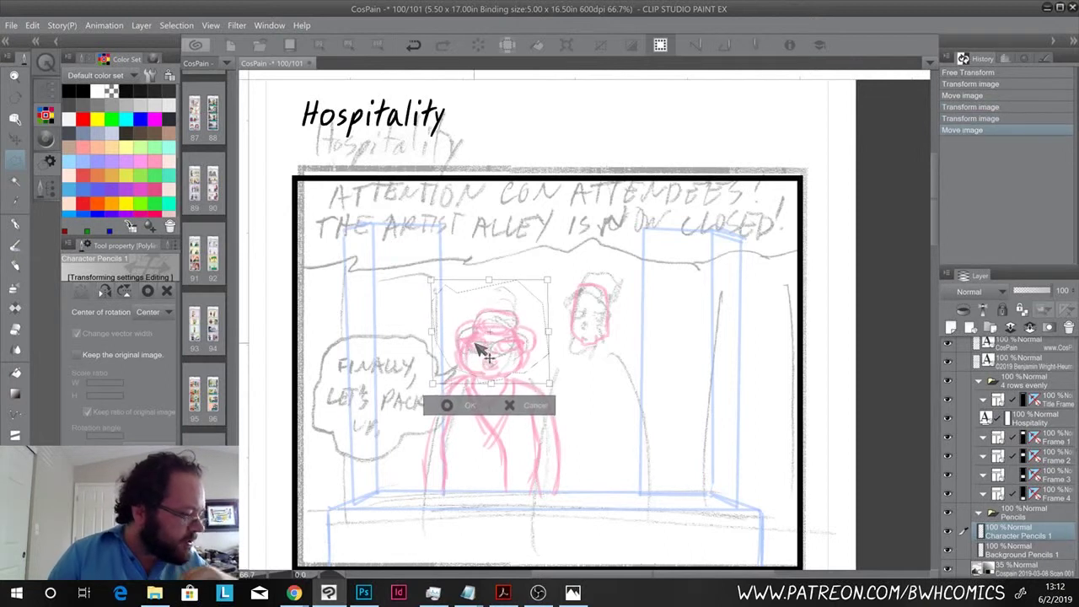
{"action": "left_click", "coordinate": [475, 343]}
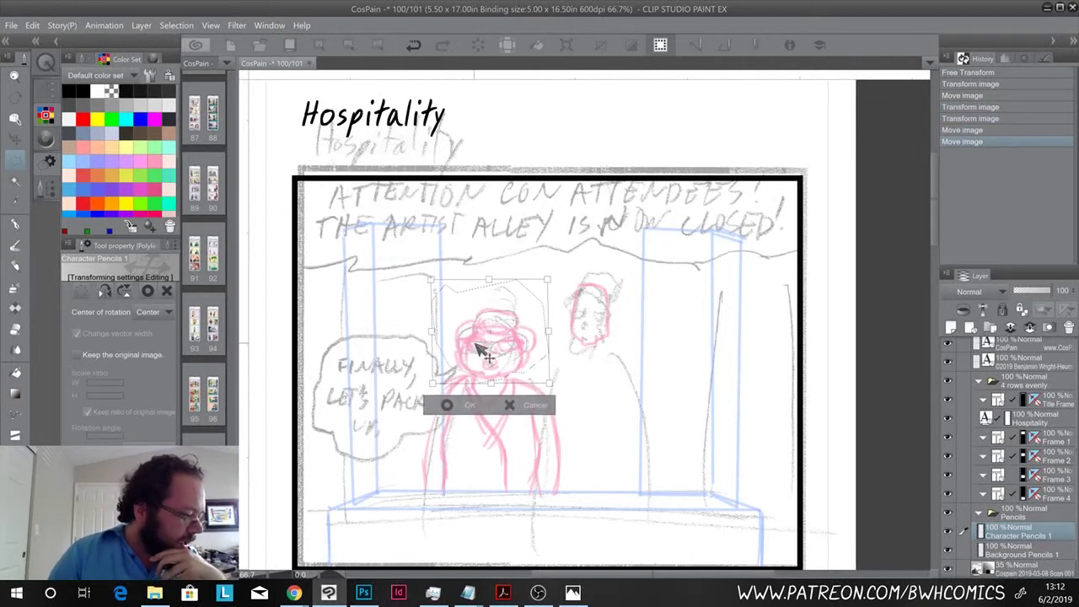
{"action": "key", "text": "Return"}
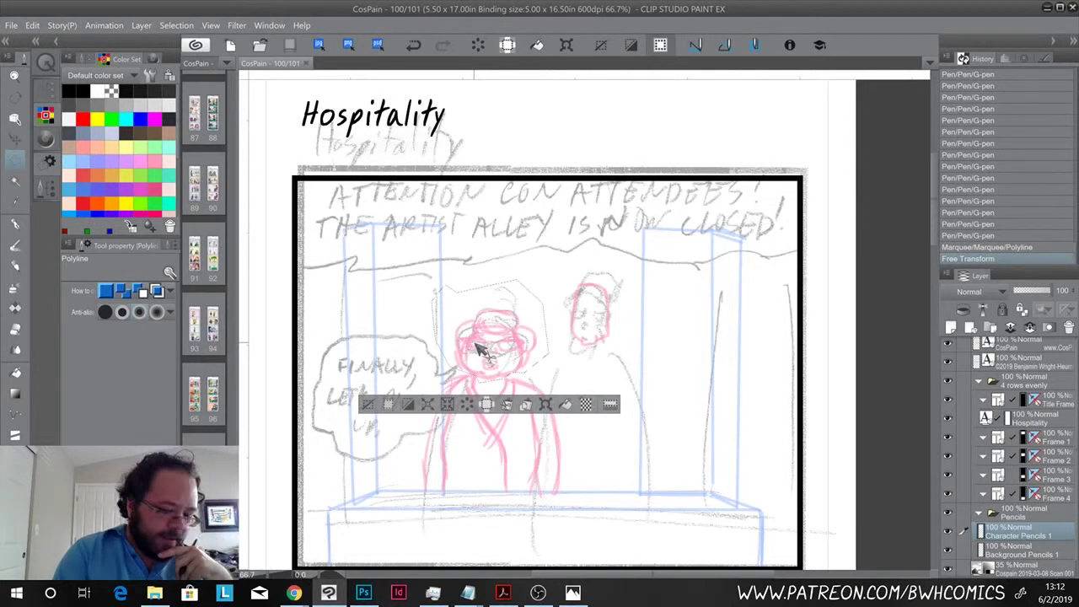
{"action": "key", "text": "ctrl+d"}
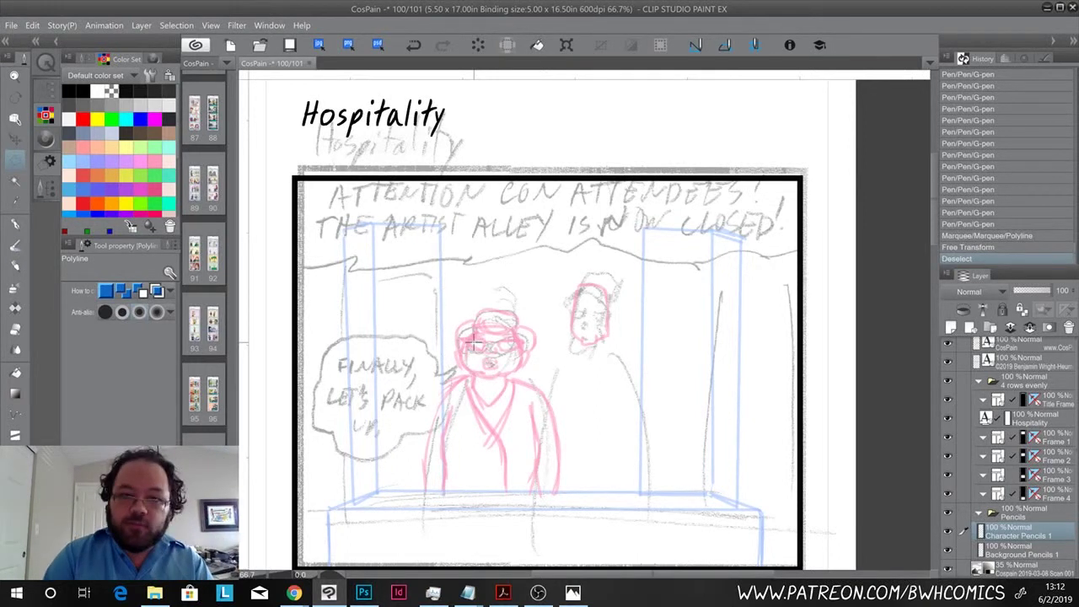
- Pencil the right character's chin mark, flat mouth, nose and the creases on both cheeks with the G-pen
{"action": "scroll", "coordinate": [472, 342], "scroll_direction": "up", "scroll_amount": 7}
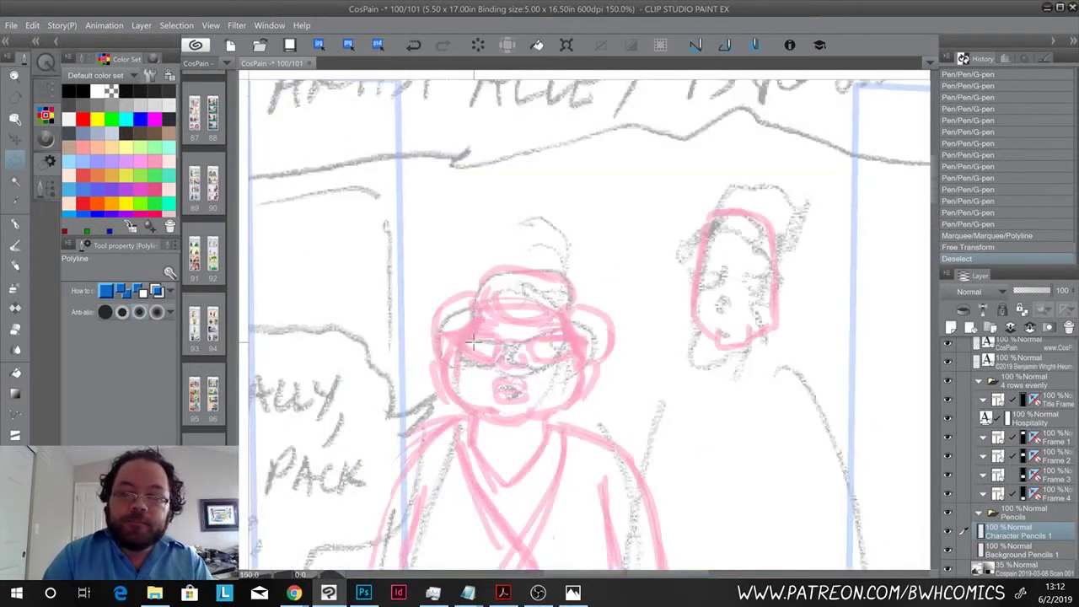
{"action": "left_click_drag", "start_coordinate": [819, 239], "coordinate": [318, 356]}
{"action": "key", "text": "p"}
{"action": "mouse_move", "coordinate": [666, 451]}
{"action": "left_mouse_down"}
{"action": "mouse_move", "coordinate": [666, 469]}
{"action": "mouse_move", "coordinate": [666, 457]}
{"action": "left_mouse_up"}
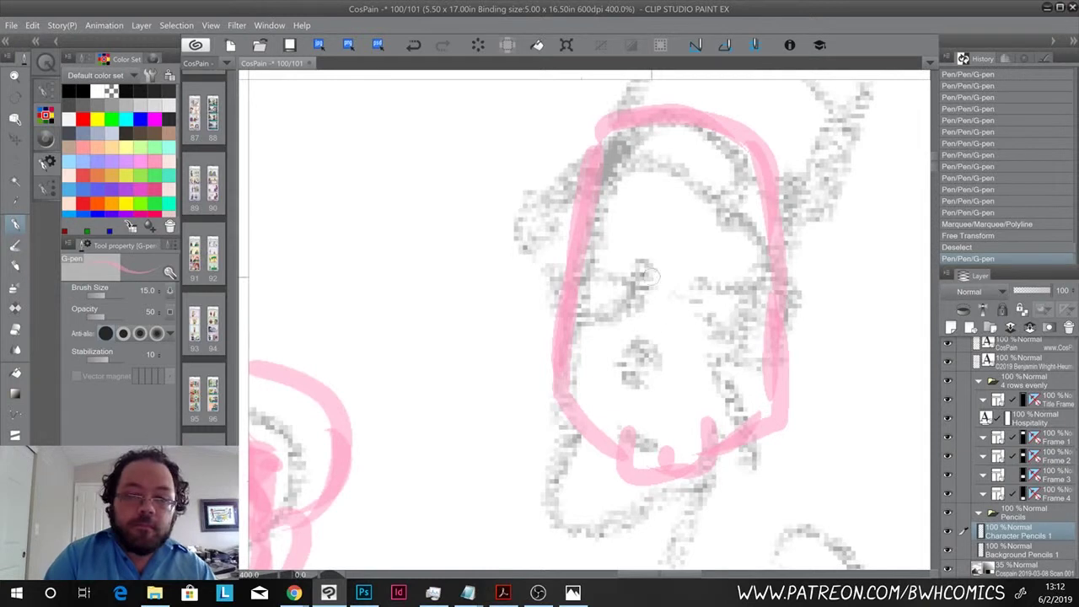
{"action": "left_click_drag", "start_coordinate": [622, 384], "coordinate": [712, 380]}
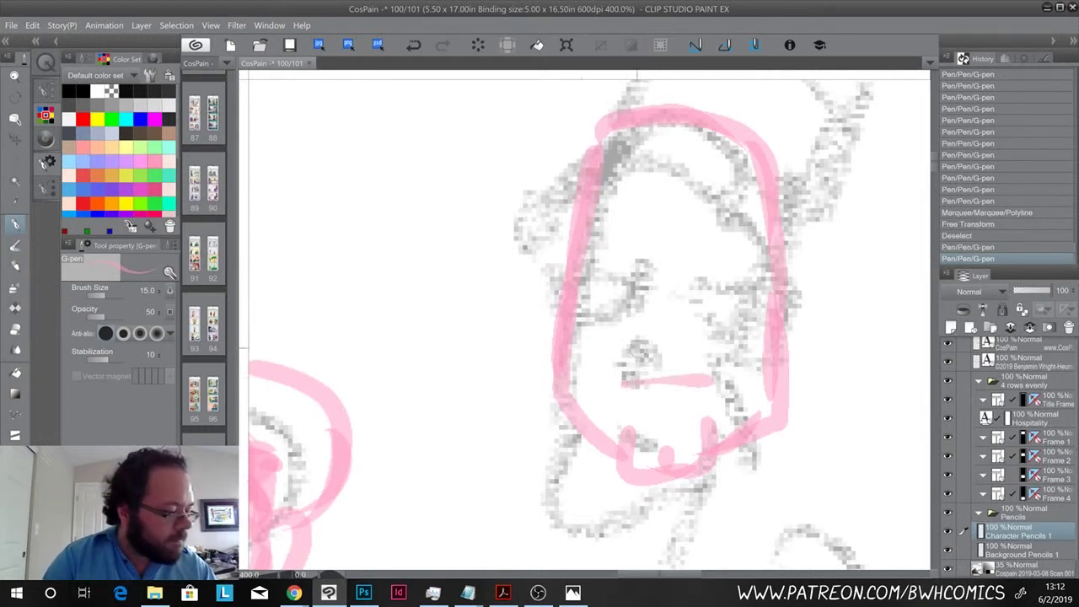
{"action": "mouse_move", "coordinate": [641, 297]}
{"action": "left_mouse_down"}
{"action": "mouse_move", "coordinate": [637, 306]}
{"action": "mouse_move", "coordinate": [661, 312]}
{"action": "mouse_move", "coordinate": [703, 298]}
{"action": "mouse_move", "coordinate": [737, 361]}
{"action": "mouse_move", "coordinate": [610, 316]}
{"action": "mouse_move", "coordinate": [600, 349]}
{"action": "mouse_move", "coordinate": [614, 394]}
{"action": "left_mouse_up"}
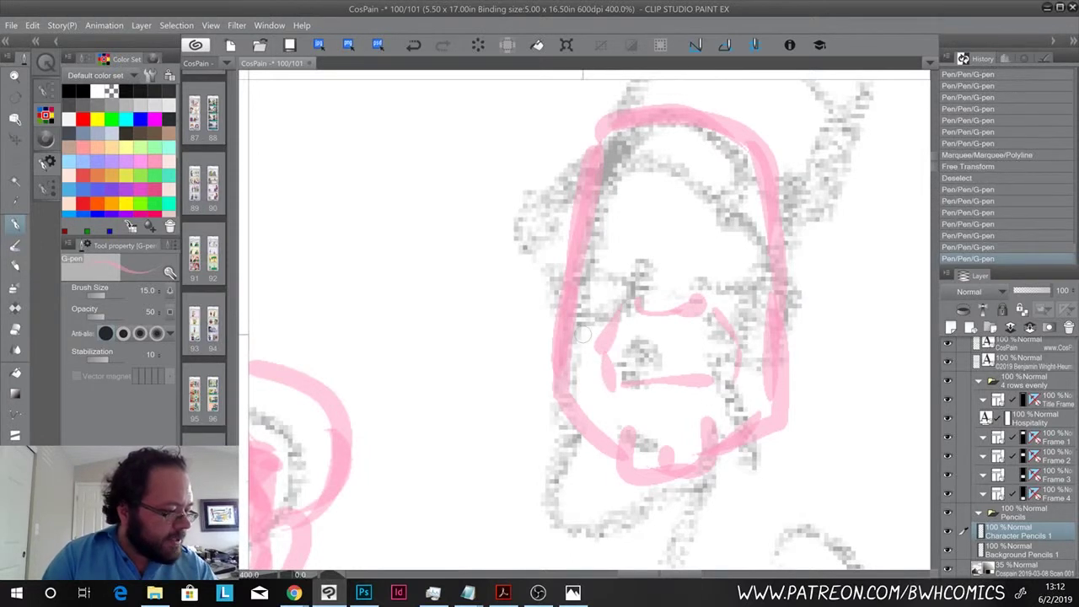
- Pencil narrow rectangular glasses with a curved bridge and two short eyebrows on the right character's face
{"action": "mouse_move", "coordinate": [704, 239]}
{"action": "left_mouse_down"}
{"action": "mouse_move", "coordinate": [705, 270]}
{"action": "mouse_move", "coordinate": [762, 245]}
{"action": "mouse_move", "coordinate": [706, 288]}
{"action": "mouse_move", "coordinate": [766, 272]}
{"action": "mouse_move", "coordinate": [792, 286]}
{"action": "left_mouse_up"}
{"action": "mouse_move", "coordinate": [628, 244]}
{"action": "left_mouse_down"}
{"action": "mouse_move", "coordinate": [631, 287]}
{"action": "mouse_move", "coordinate": [552, 250]}
{"action": "mouse_move", "coordinate": [569, 287]}
{"action": "mouse_move", "coordinate": [624, 288]}
{"action": "mouse_move", "coordinate": [679, 243]}
{"action": "mouse_move", "coordinate": [704, 246]}
{"action": "left_mouse_up"}
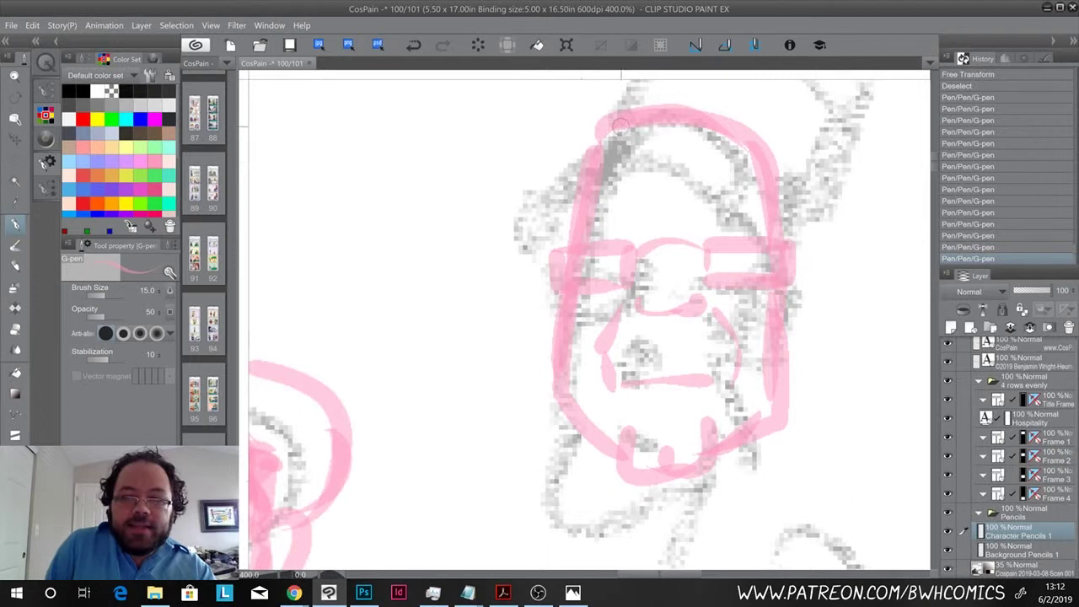
{"action": "mouse_move", "coordinate": [712, 199]}
{"action": "left_mouse_down"}
{"action": "mouse_move", "coordinate": [733, 223]}
{"action": "mouse_move", "coordinate": [708, 211]}
{"action": "left_mouse_up"}
{"action": "mouse_move", "coordinate": [636, 202]}
{"action": "left_mouse_down"}
{"action": "mouse_move", "coordinate": [590, 204]}
{"action": "mouse_move", "coordinate": [638, 206]}
{"action": "left_mouse_up"}
- Pencil the right character's ears and the shaggy hair hanging below them on both sides of the head
{"action": "mouse_move", "coordinate": [797, 254]}
{"action": "left_mouse_down"}
{"action": "mouse_move", "coordinate": [830, 375]}
{"action": "mouse_move", "coordinate": [802, 396]}
{"action": "mouse_move", "coordinate": [831, 420]}
{"action": "left_mouse_up"}
{"action": "mouse_move", "coordinate": [557, 295]}
{"action": "left_mouse_down"}
{"action": "mouse_move", "coordinate": [527, 346]}
{"action": "mouse_move", "coordinate": [506, 349]}
{"action": "left_mouse_up"}
{"action": "mouse_move", "coordinate": [548, 317]}
{"action": "left_mouse_down"}
{"action": "mouse_move", "coordinate": [509, 396]}
{"action": "mouse_move", "coordinate": [557, 447]}
{"action": "left_mouse_up"}
{"action": "left_click_drag", "start_coordinate": [813, 249], "coordinate": [819, 305]}
{"action": "left_click_drag", "start_coordinate": [552, 252], "coordinate": [541, 272]}
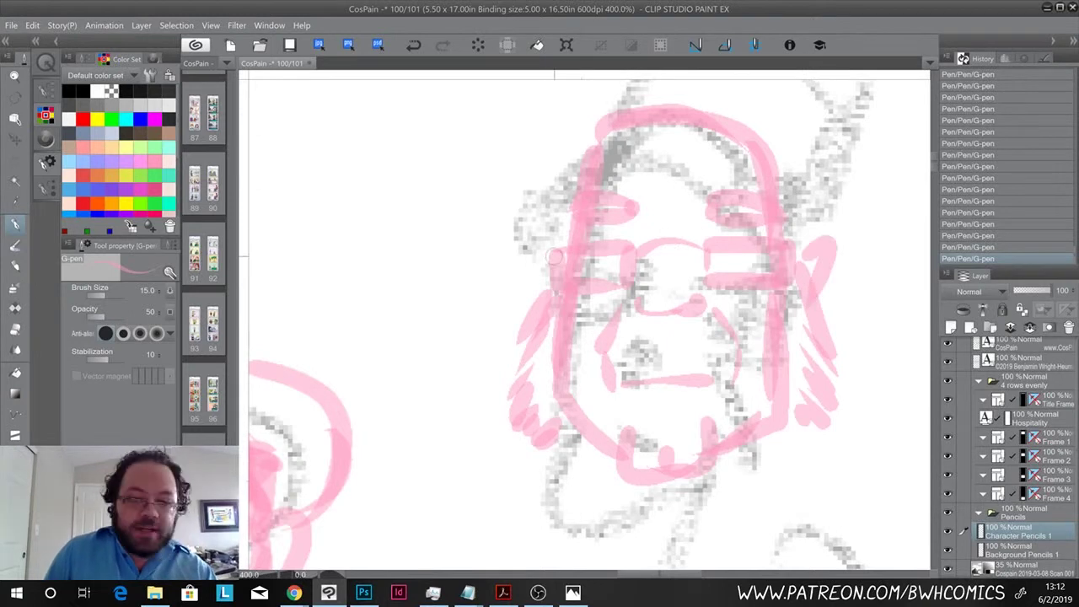
{"action": "left_click_drag", "start_coordinate": [556, 235], "coordinate": [531, 291]}
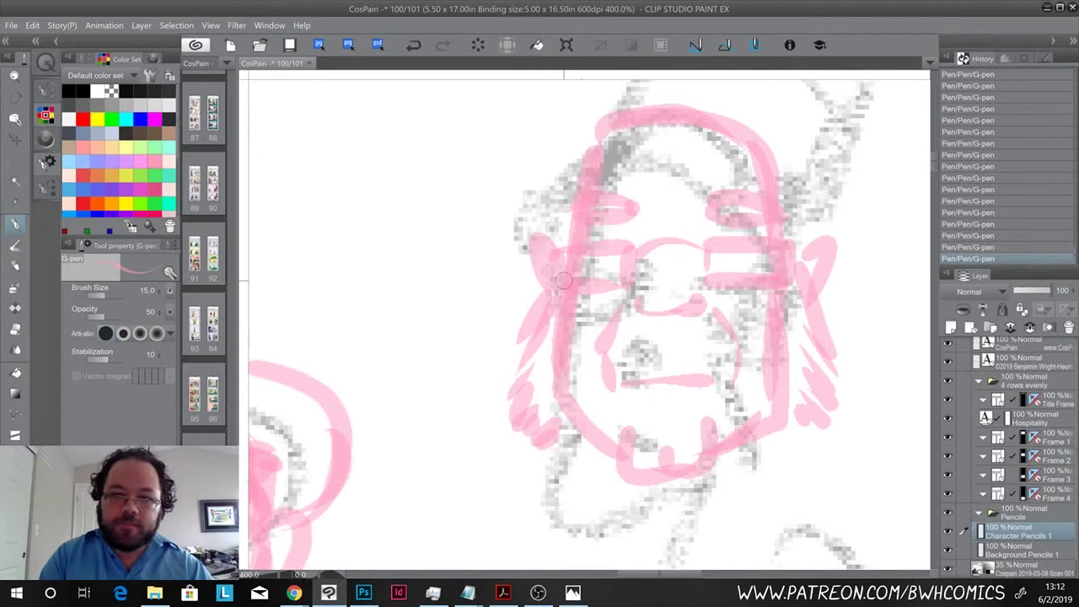
- Pencil the right character's tall cap, with a curved band across the forehead, two upright sides and a rounded top edge
{"action": "scroll", "coordinate": [564, 281], "scroll_direction": "down", "scroll_amount": 3}
{"action": "scroll", "coordinate": [564, 281], "scroll_direction": "up", "scroll_amount": 1}
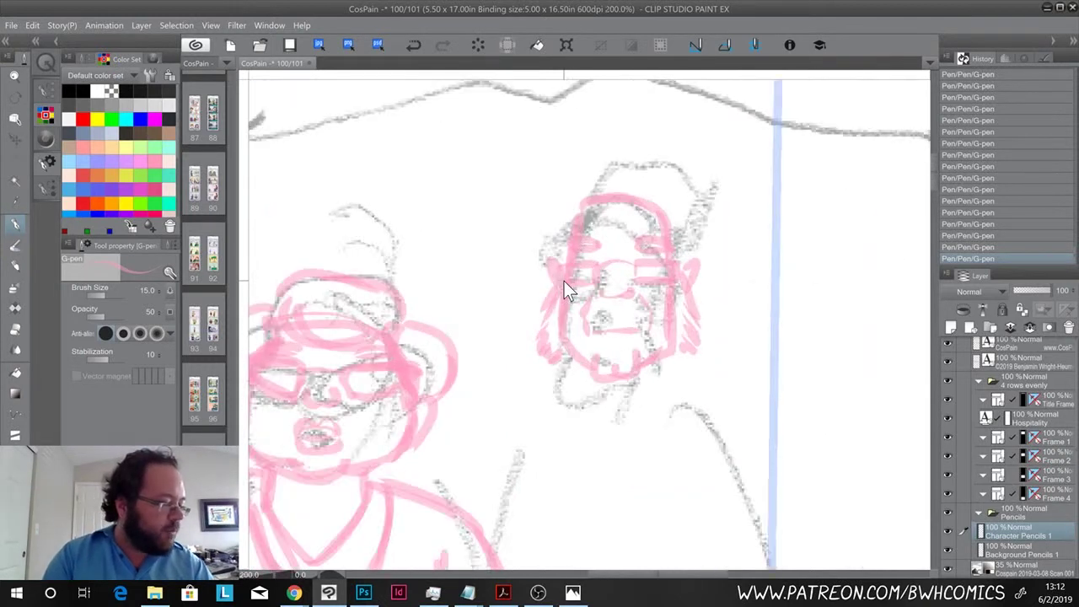
{"action": "scroll", "coordinate": [564, 281], "scroll_direction": "up", "scroll_amount": 2}
{"action": "scroll", "coordinate": [563, 281], "scroll_direction": "down", "scroll_amount": 2}
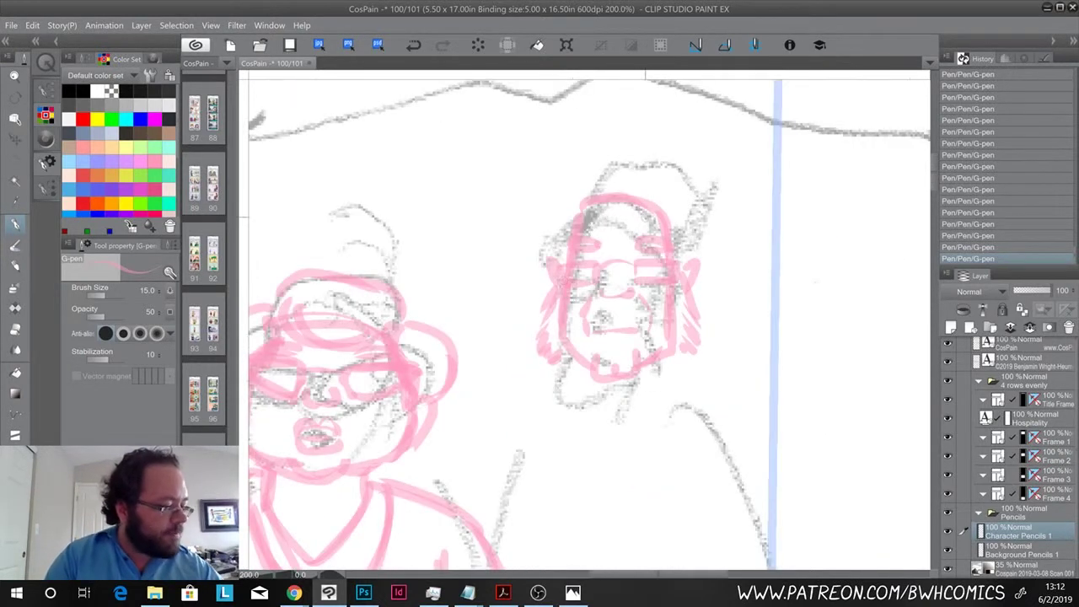
{"action": "mouse_move", "coordinate": [596, 216]}
{"action": "left_mouse_down"}
{"action": "mouse_move", "coordinate": [654, 223]}
{"action": "mouse_move", "coordinate": [672, 261]}
{"action": "left_mouse_up"}
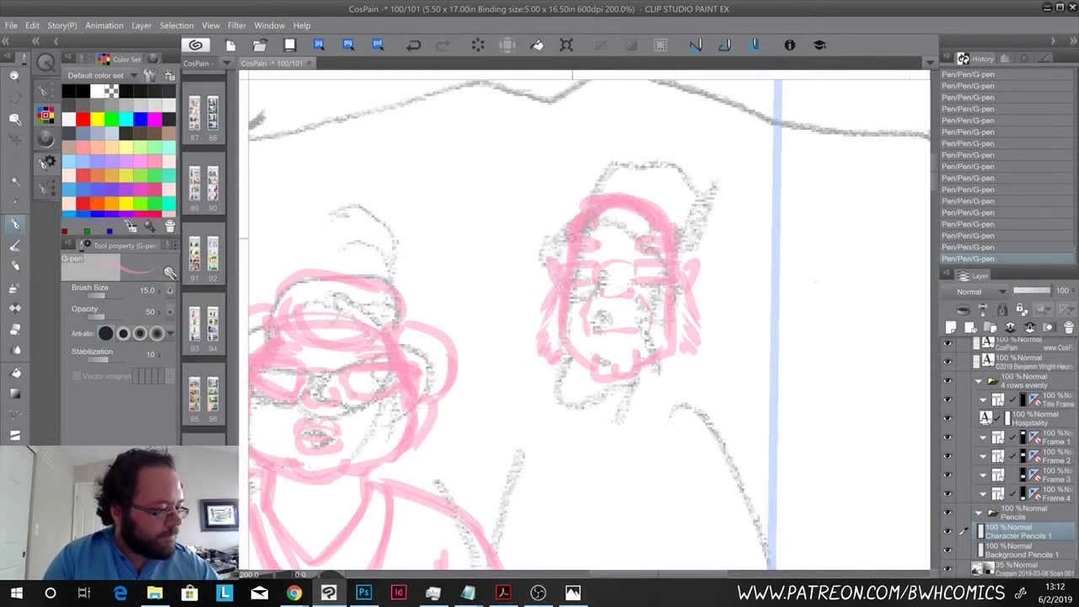
{"action": "left_click_drag", "start_coordinate": [571, 232], "coordinate": [577, 175]}
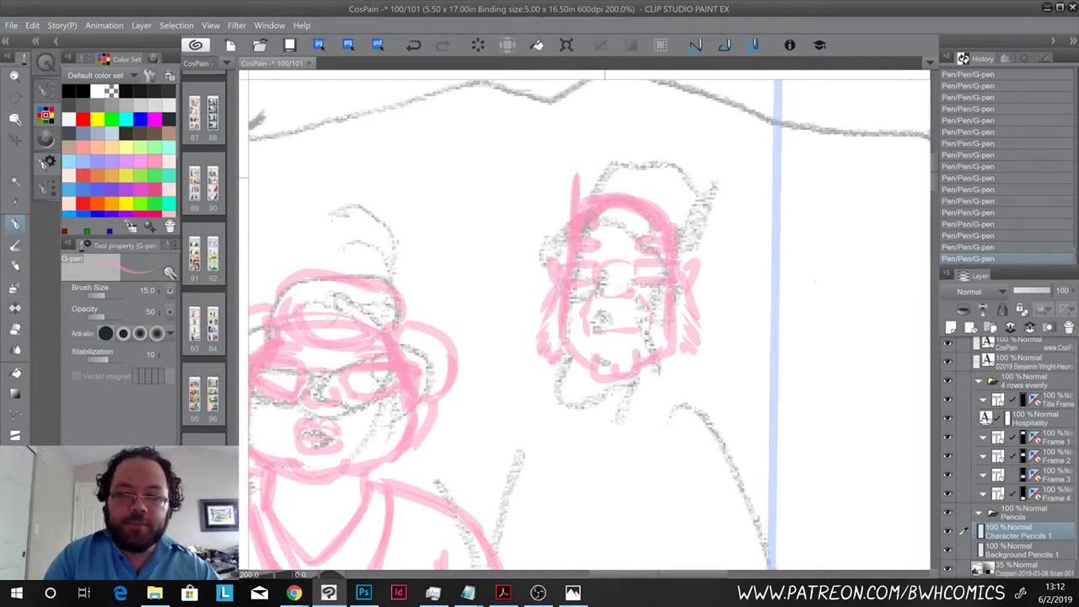
{"action": "mouse_move", "coordinate": [570, 253]}
{"action": "left_mouse_down"}
{"action": "mouse_move", "coordinate": [574, 176]}
{"action": "mouse_move", "coordinate": [589, 187]}
{"action": "mouse_move", "coordinate": [577, 192]}
{"action": "mouse_move", "coordinate": [680, 186]}
{"action": "left_mouse_up"}
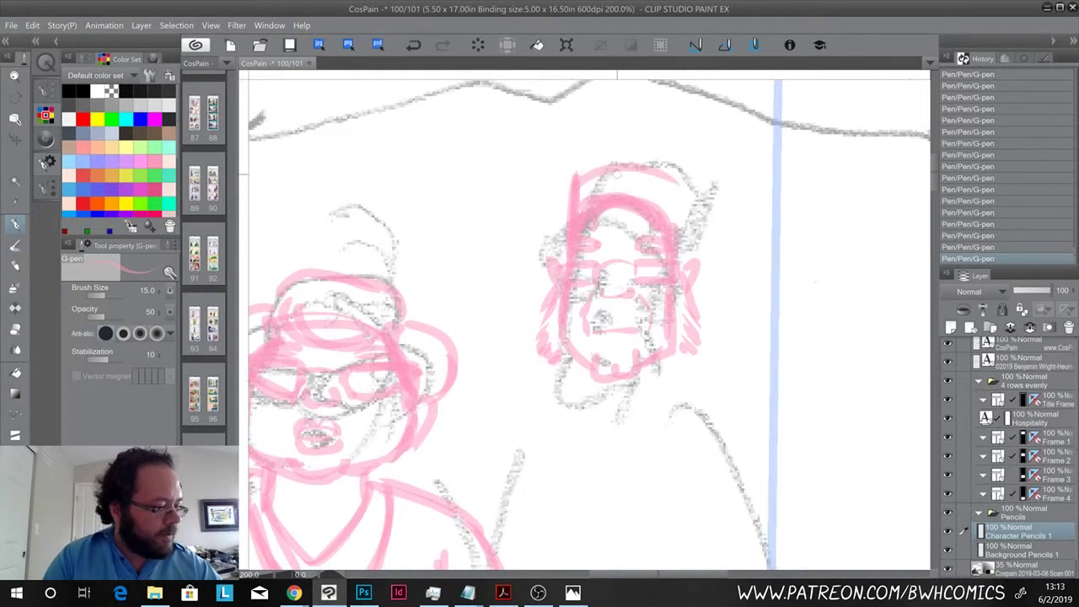
{"action": "left_click_drag", "start_coordinate": [617, 172], "coordinate": [679, 185]}
{"action": "left_click_drag", "start_coordinate": [685, 193], "coordinate": [687, 268]}
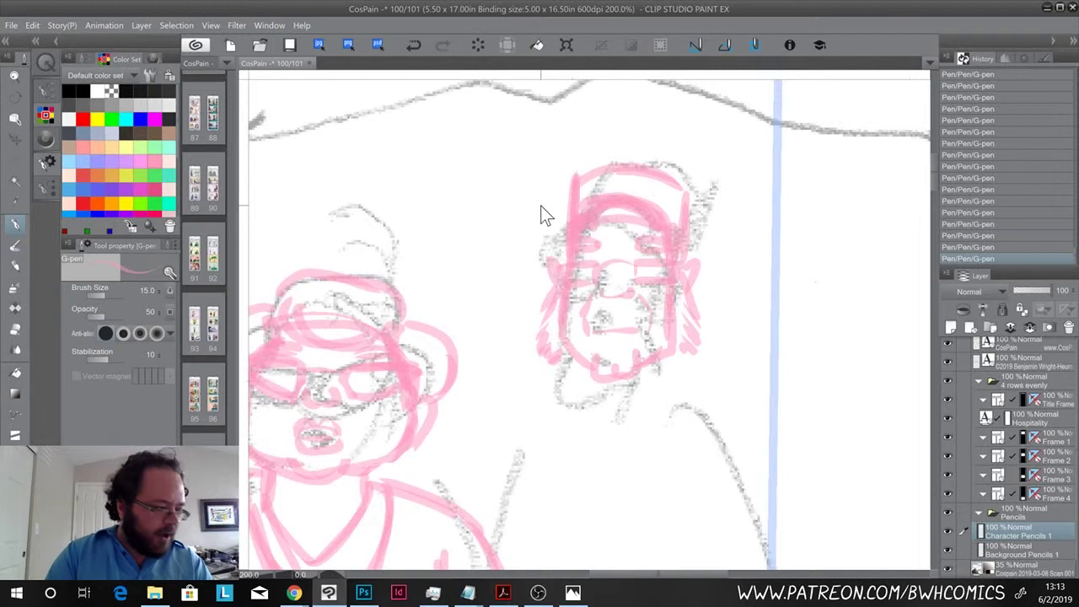
- Pencil the right character's scruffy beard below the jaw, both shoulders and the outer arm on the right down to the table
{"action": "scroll", "coordinate": [544, 215], "scroll_direction": "down", "scroll_amount": 5}
{"action": "scroll", "coordinate": [543, 215], "scroll_direction": "up", "scroll_amount": 4}
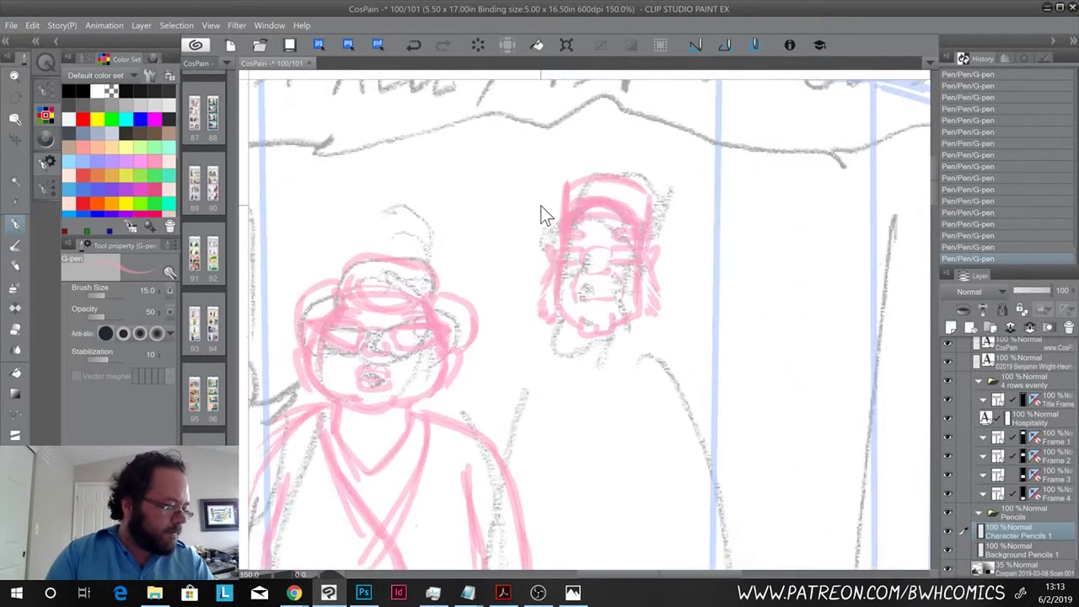
{"action": "scroll", "coordinate": [541, 204], "scroll_direction": "down", "scroll_amount": 1}
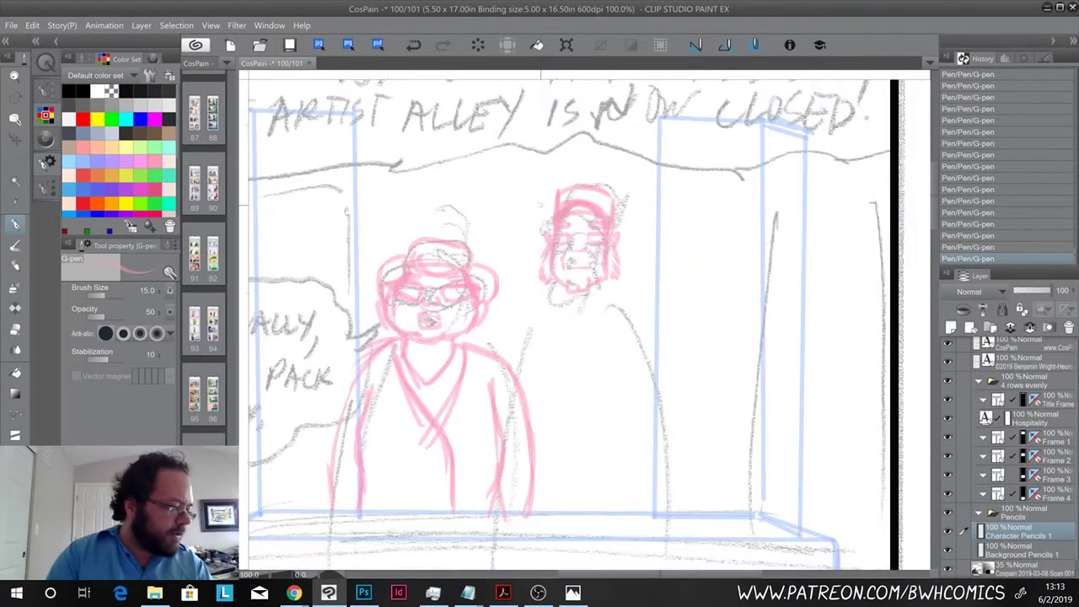
{"action": "key", "text": "space"}
{"action": "left_click_drag", "start_coordinate": [569, 351], "coordinate": [687, 359]}
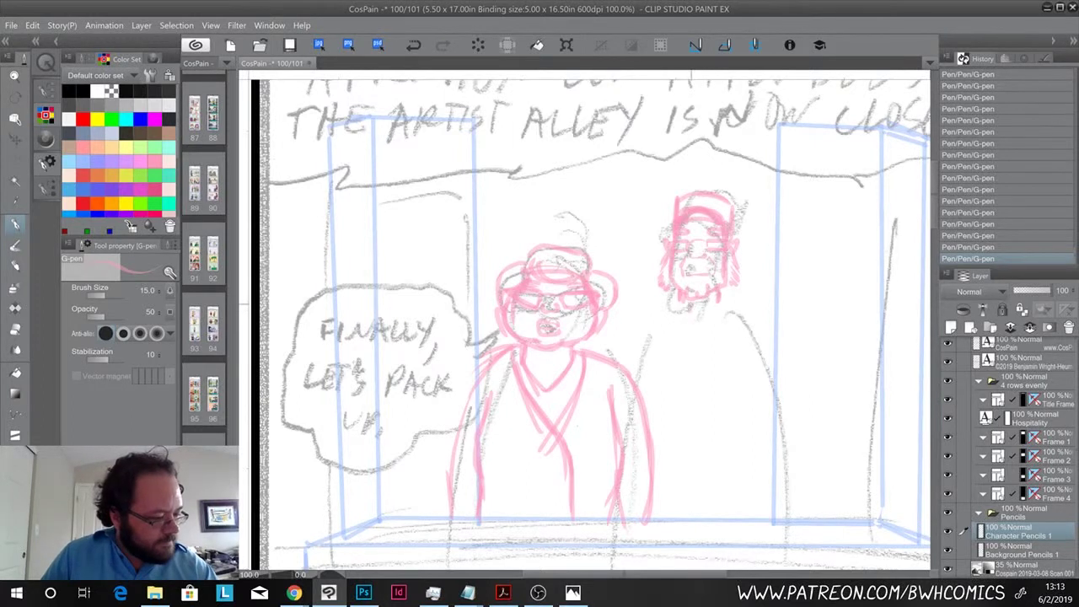
{"action": "mouse_move", "coordinate": [721, 293]}
{"action": "left_mouse_down"}
{"action": "mouse_move", "coordinate": [725, 312]}
{"action": "mouse_move", "coordinate": [767, 319]}
{"action": "mouse_move", "coordinate": [775, 347]}
{"action": "left_mouse_up"}
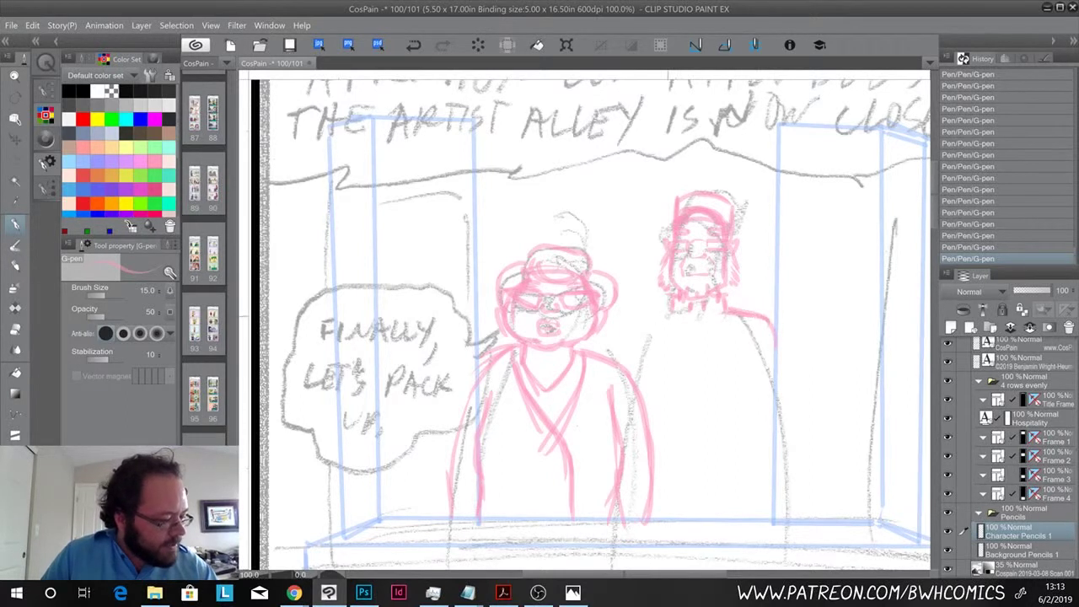
{"action": "left_click_drag", "start_coordinate": [672, 305], "coordinate": [631, 324]}
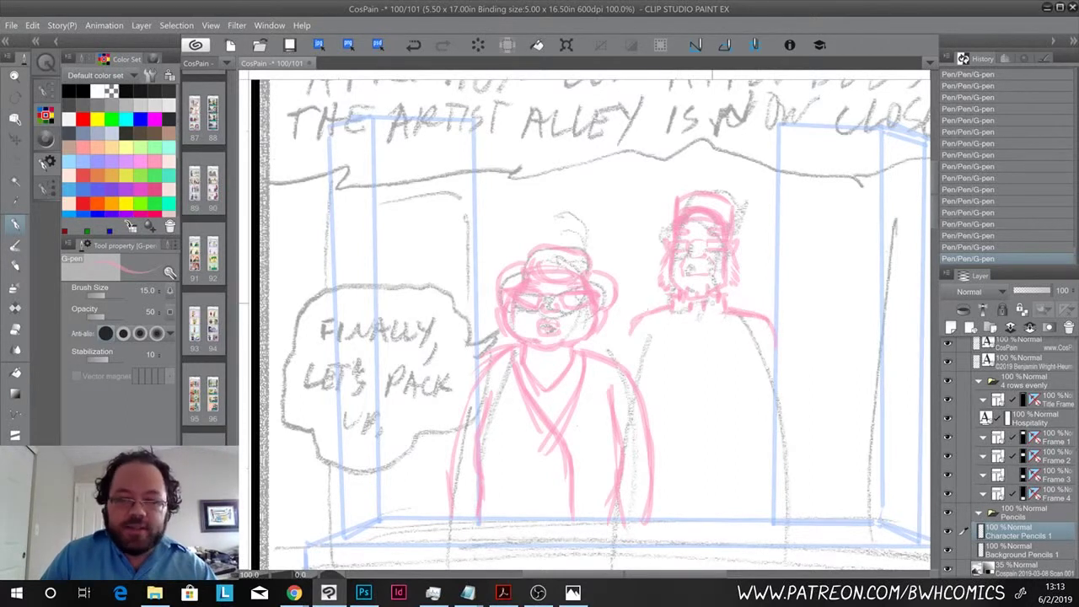
{"action": "left_click_drag", "start_coordinate": [750, 317], "coordinate": [792, 408]}
{"action": "left_click_drag", "start_coordinate": [787, 367], "coordinate": [799, 458]}
{"action": "left_click_drag", "start_coordinate": [790, 395], "coordinate": [791, 536]}
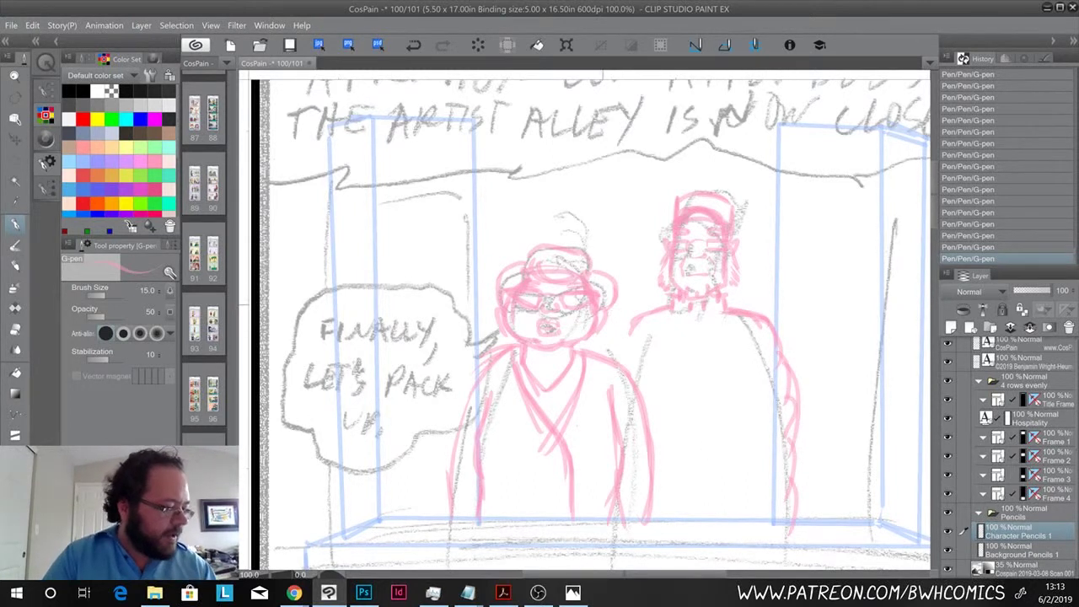
- Outline the right character with a polyline selection, move him right and slightly up, away from the left character, and deselect
{"action": "key", "text": "m"}
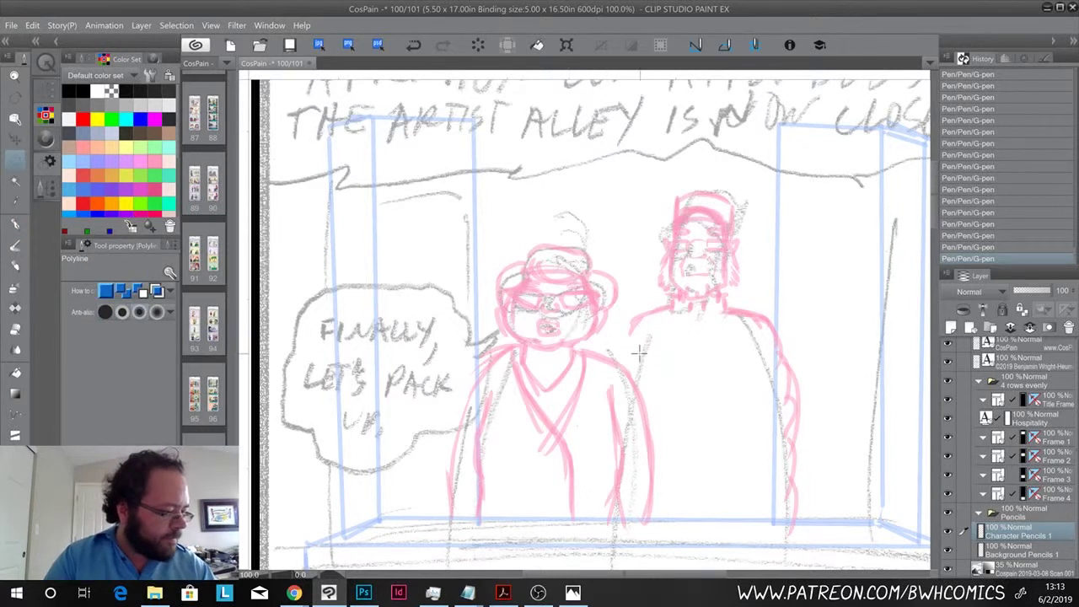
{"action": "left_click", "coordinate": [641, 352]}
{"action": "left_click", "coordinate": [614, 336]}
{"action": "left_click", "coordinate": [633, 288]}
{"action": "left_click", "coordinate": [645, 184]}
{"action": "left_click", "coordinate": [689, 150]}
{"action": "left_click", "coordinate": [806, 198]}
{"action": "left_click", "coordinate": [867, 326]}
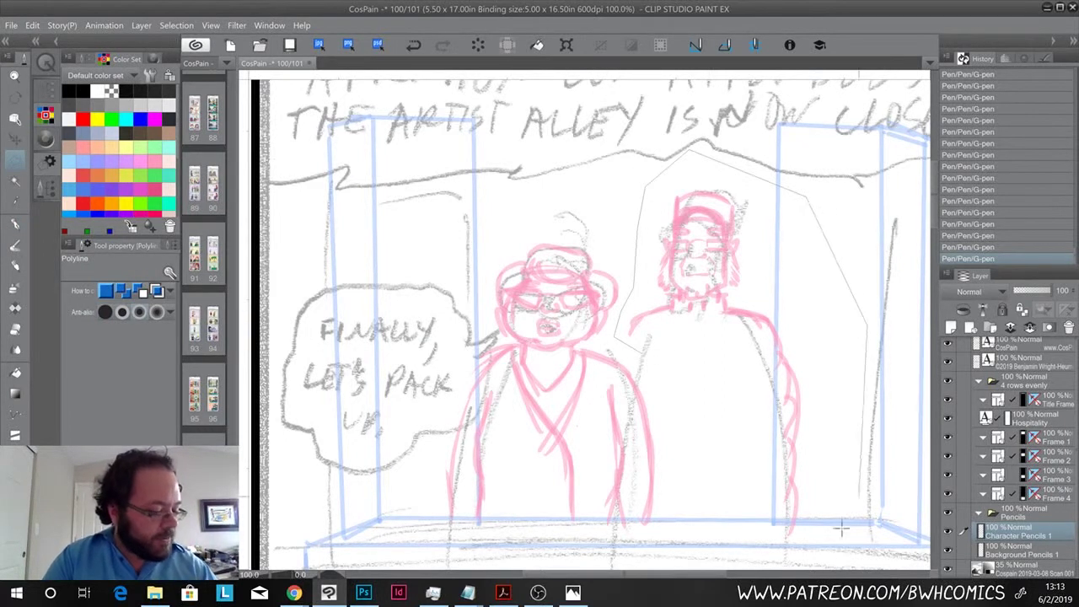
{"action": "left_click", "coordinate": [847, 516]}
{"action": "left_click", "coordinate": [809, 566]}
{"action": "left_click", "coordinate": [738, 537]}
{"action": "left_click", "coordinate": [694, 431]}
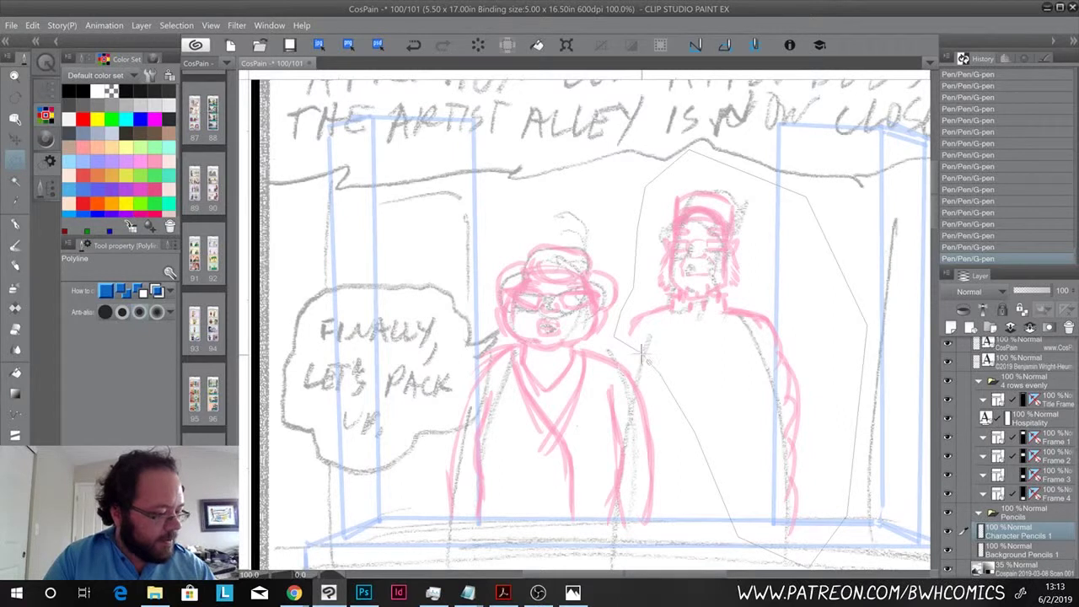
{"action": "double_click", "coordinate": [640, 359]}
{"action": "left_click", "coordinate": [15, 139]}
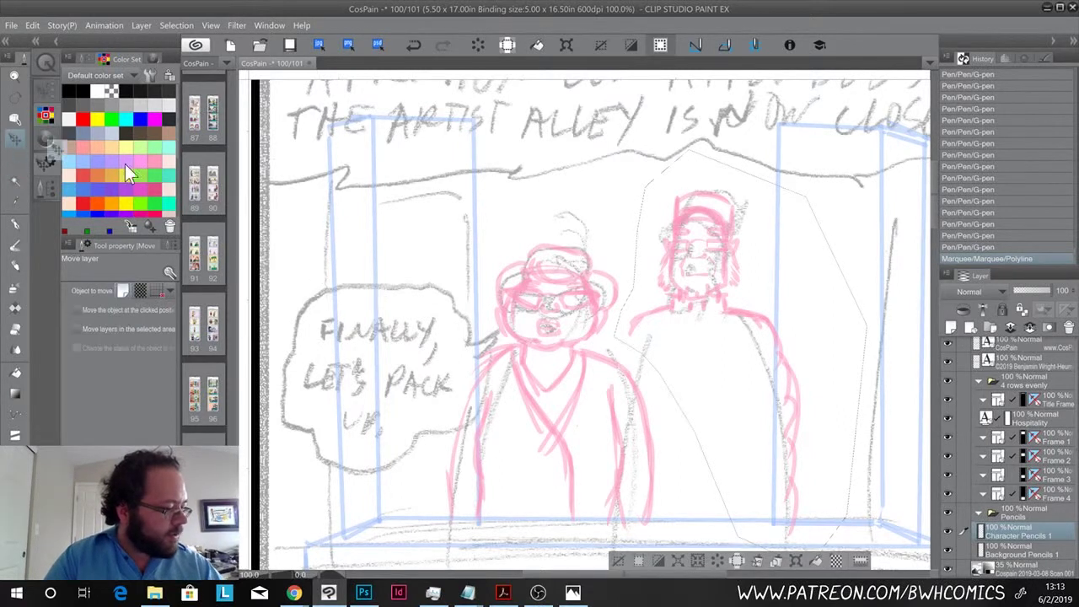
{"action": "left_click_drag", "start_coordinate": [679, 340], "coordinate": [717, 326]}
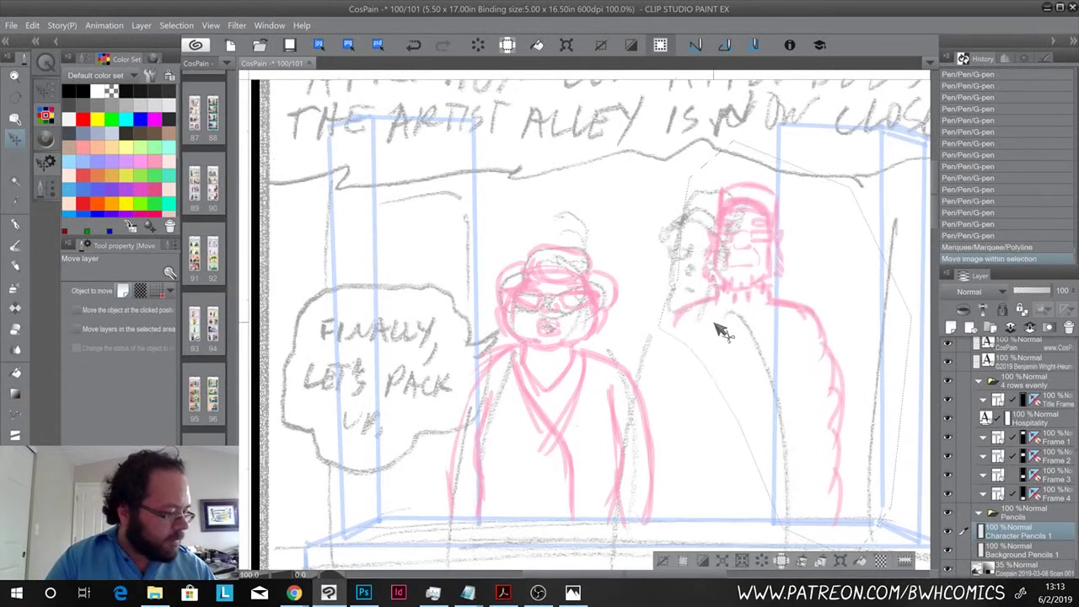
{"action": "key", "text": "ctrl+d"}
- Pencil the right character's missing outer arm beside the left character and the inner sleeve lines of both arms down to the table
{"action": "key", "text": "p"}
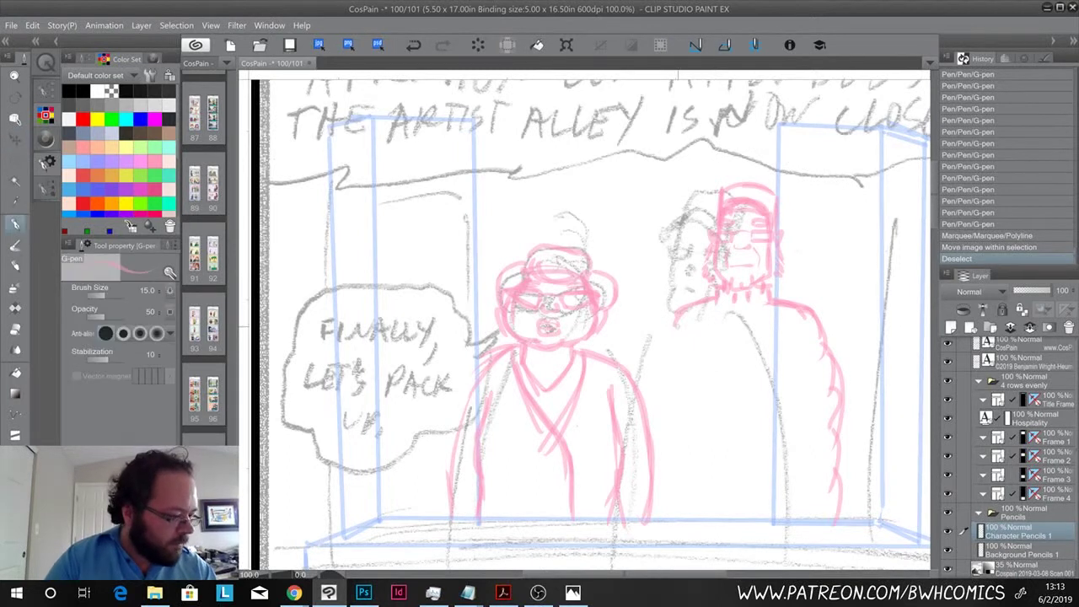
{"action": "left_click_drag", "start_coordinate": [669, 333], "coordinate": [656, 505]}
{"action": "left_click_drag", "start_coordinate": [666, 368], "coordinate": [660, 432]}
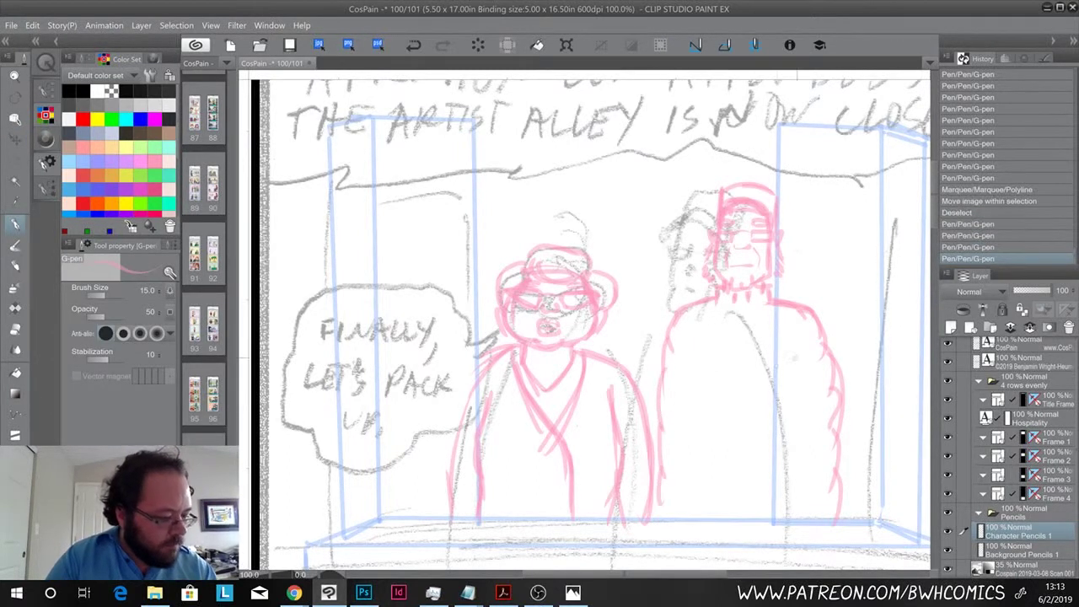
{"action": "left_click_drag", "start_coordinate": [804, 339], "coordinate": [804, 474]}
{"action": "left_click_drag", "start_coordinate": [803, 469], "coordinate": [803, 506]}
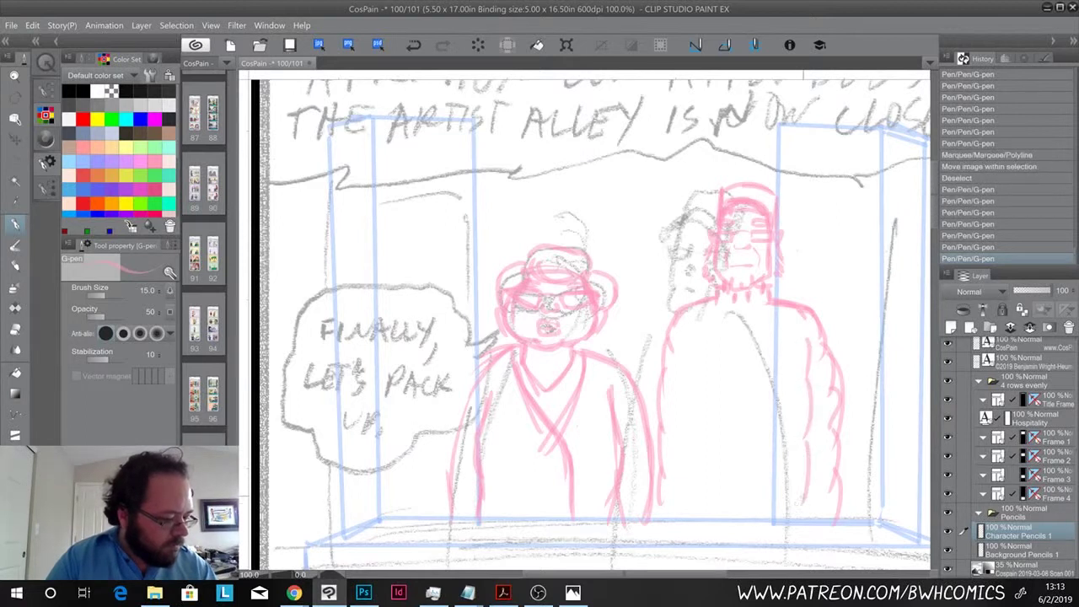
{"action": "mouse_move", "coordinate": [690, 330]}
{"action": "left_mouse_down"}
{"action": "mouse_move", "coordinate": [684, 441]}
{"action": "mouse_move", "coordinate": [670, 401]}
{"action": "mouse_move", "coordinate": [685, 420]}
{"action": "mouse_move", "coordinate": [680, 514]}
{"action": "left_mouse_up"}
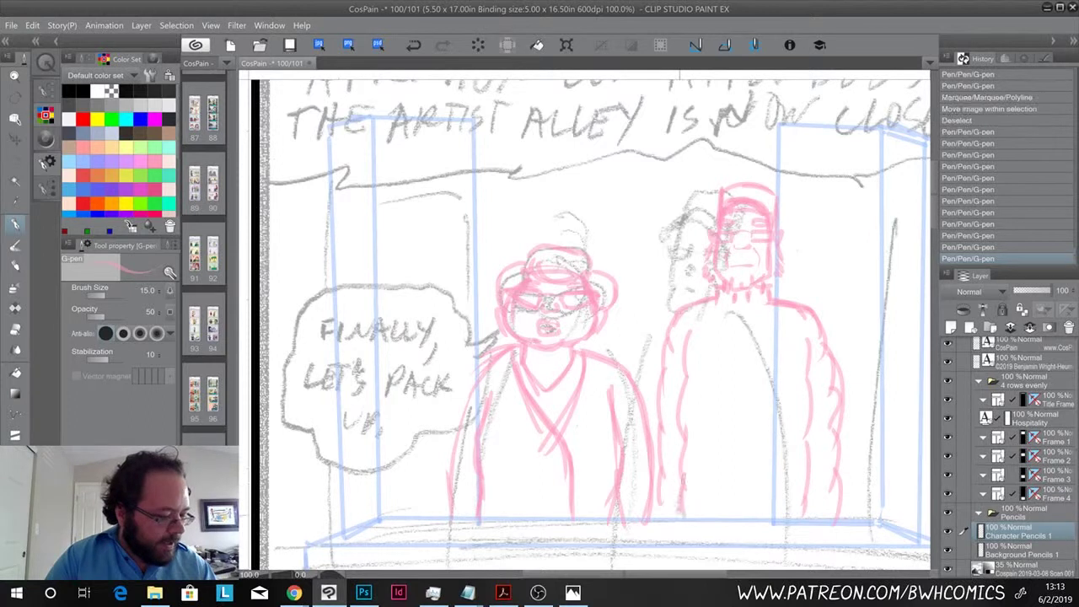
- Pencil two vertical front-opening lines down the right character's jacket and rough in the cuffs and hands at the table
{"action": "mouse_move", "coordinate": [735, 307]}
{"action": "left_mouse_down"}
{"action": "mouse_move", "coordinate": [752, 314]}
{"action": "mouse_move", "coordinate": [750, 485]}
{"action": "left_mouse_up"}
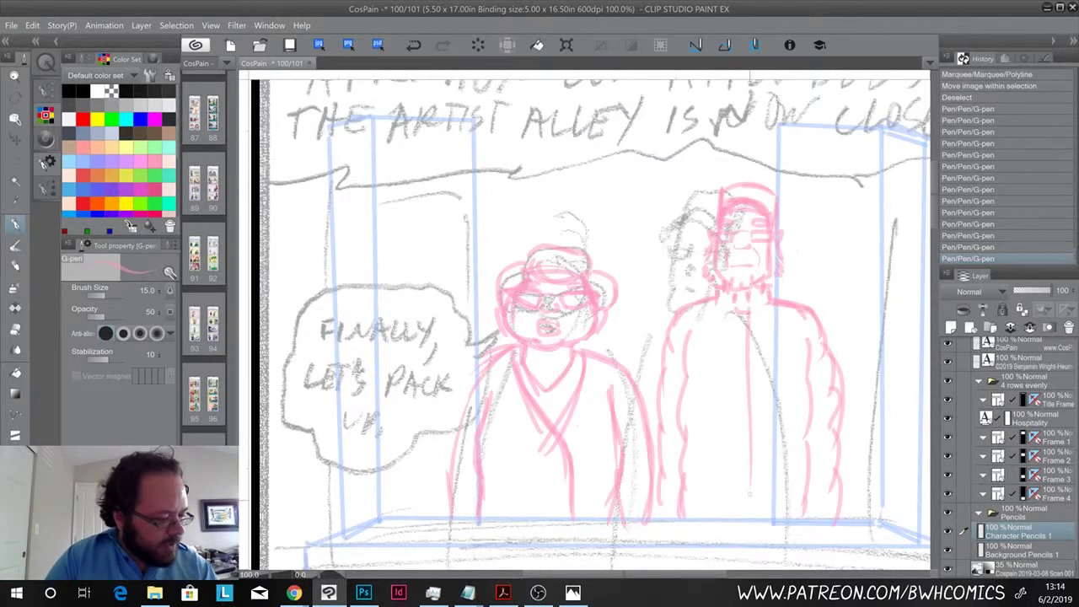
{"action": "mouse_move", "coordinate": [735, 310]}
{"action": "left_mouse_down"}
{"action": "mouse_move", "coordinate": [735, 479]}
{"action": "mouse_move", "coordinate": [747, 525]}
{"action": "left_mouse_up"}
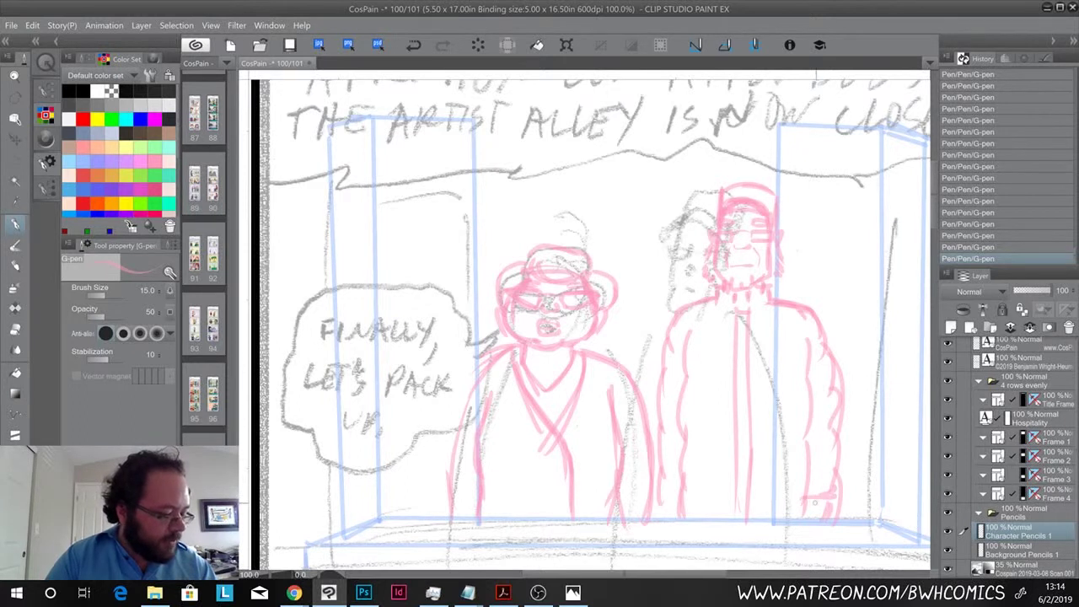
{"action": "left_click_drag", "start_coordinate": [814, 503], "coordinate": [807, 516]}
{"action": "left_click_drag", "start_coordinate": [676, 504], "coordinate": [657, 513]}
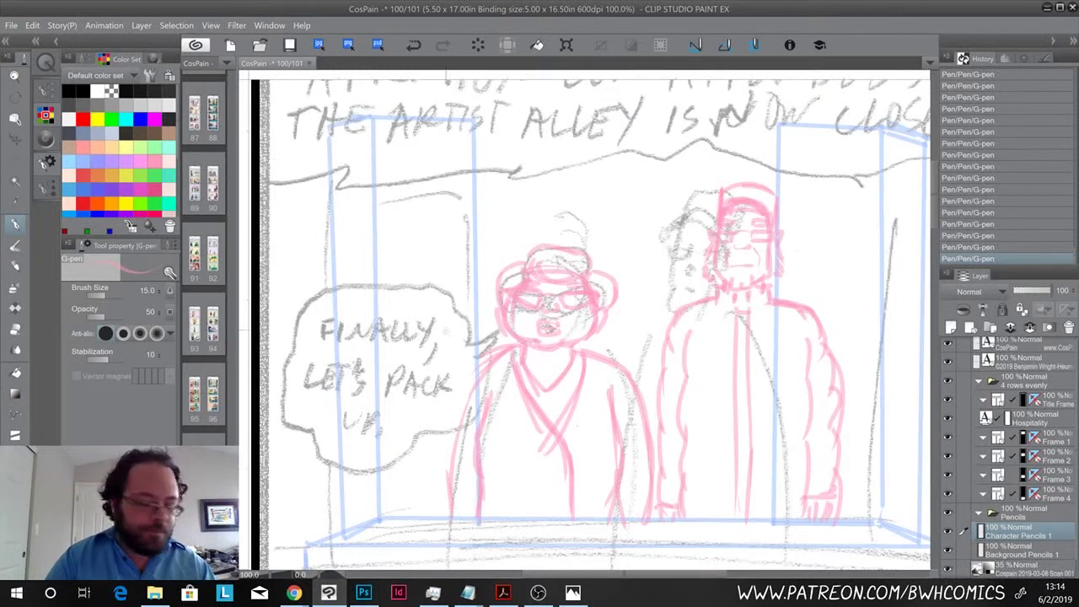
- Outline the whole right character with a polyline selection and move him slightly down and left, closer to the left character
{"action": "key", "text": "m"}
{"action": "left_click", "coordinate": [650, 345]}
{"action": "left_click", "coordinate": [645, 223]}
{"action": "left_click", "coordinate": [678, 172]}
{"action": "left_click", "coordinate": [755, 147]}
{"action": "left_click", "coordinate": [853, 215]}
{"action": "left_click", "coordinate": [901, 356]}
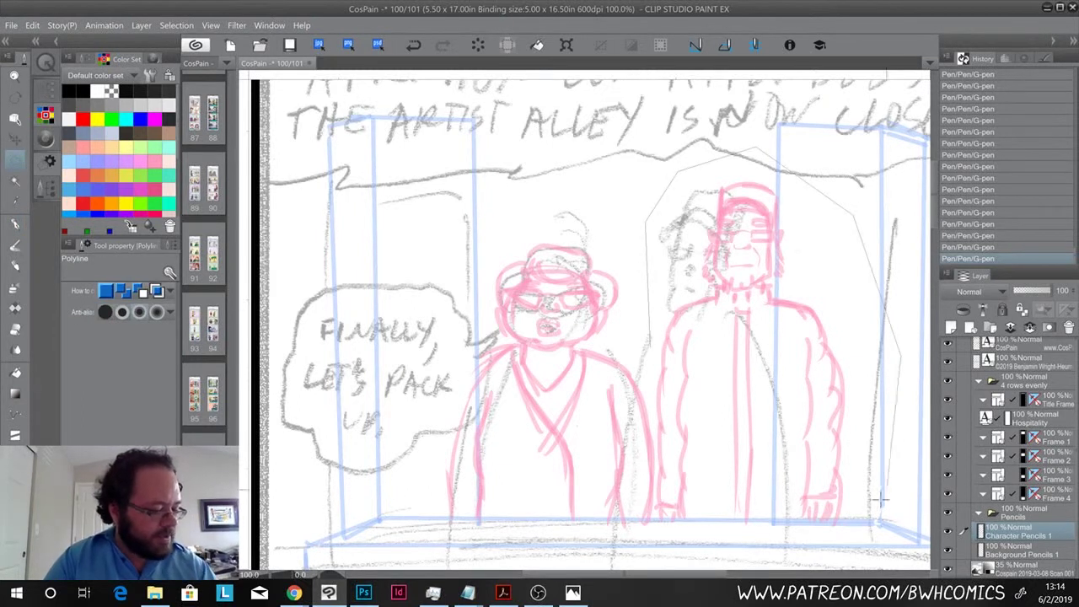
{"action": "left_click", "coordinate": [870, 541]}
{"action": "left_click", "coordinate": [651, 538]}
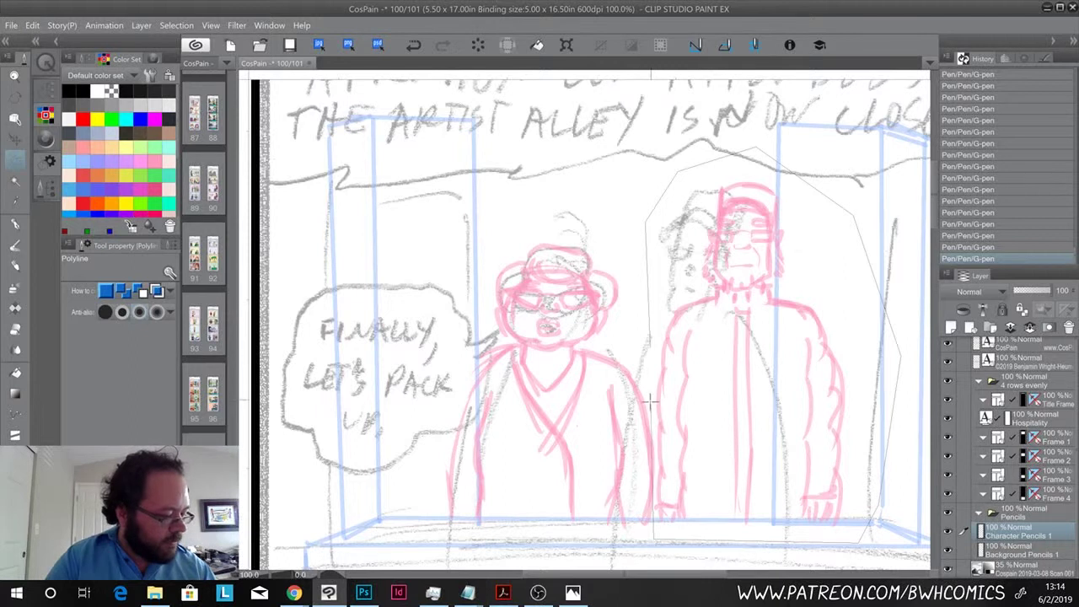
{"action": "left_click", "coordinate": [649, 344]}
{"action": "scroll", "coordinate": [584, 324], "scroll_direction": "left", "scroll_amount": 10}
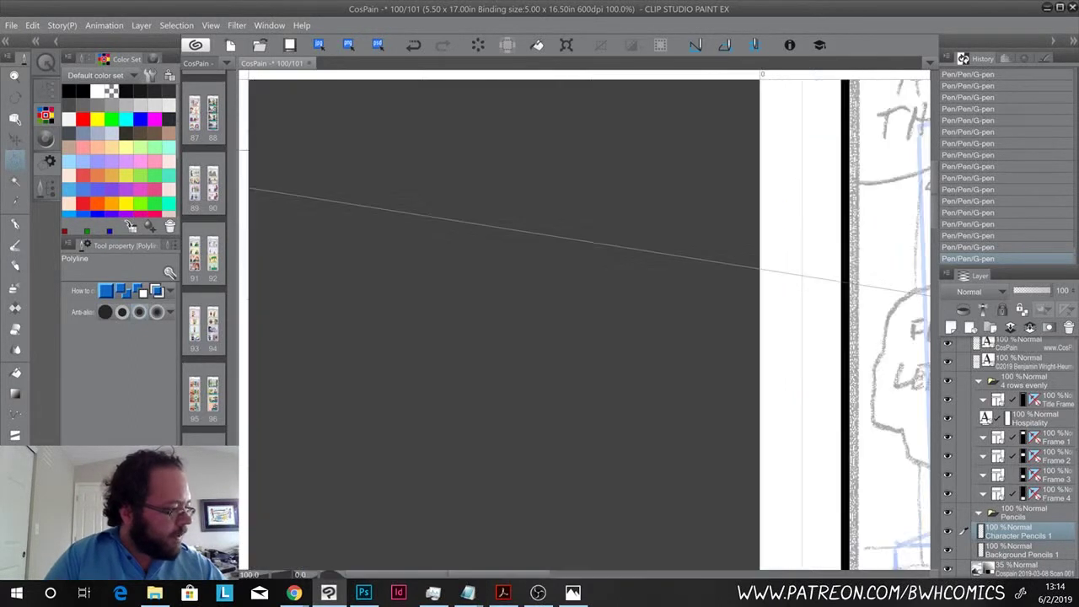
{"action": "scroll", "coordinate": [584, 325], "scroll_direction": "right", "scroll_amount": 3}
{"action": "scroll", "coordinate": [584, 324], "scroll_direction": "right", "scroll_amount": 1}
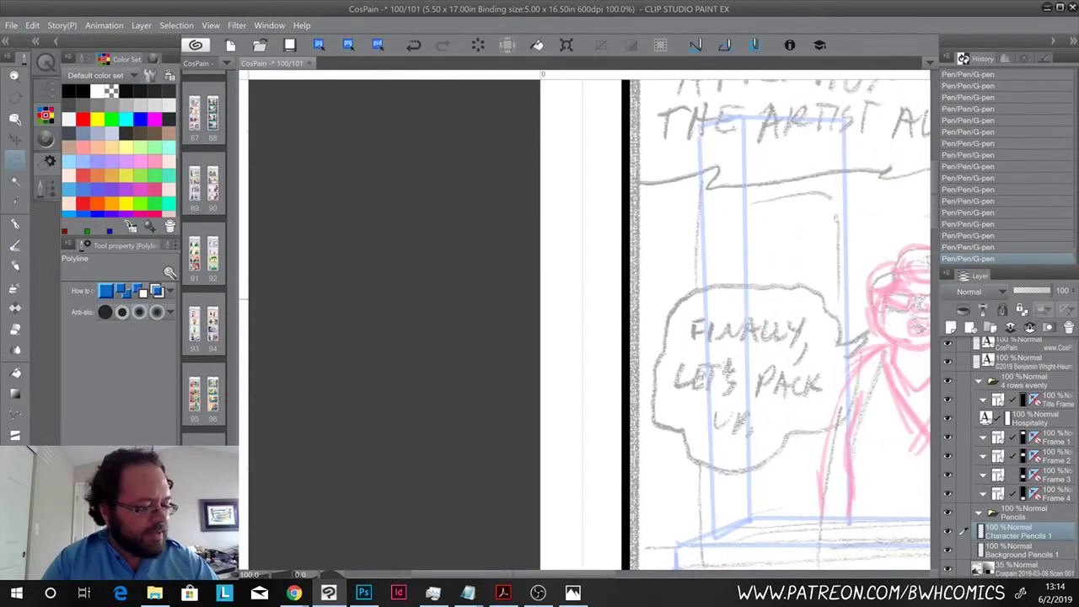
{"action": "scroll", "coordinate": [910, 339], "scroll_direction": "right", "scroll_amount": 8}
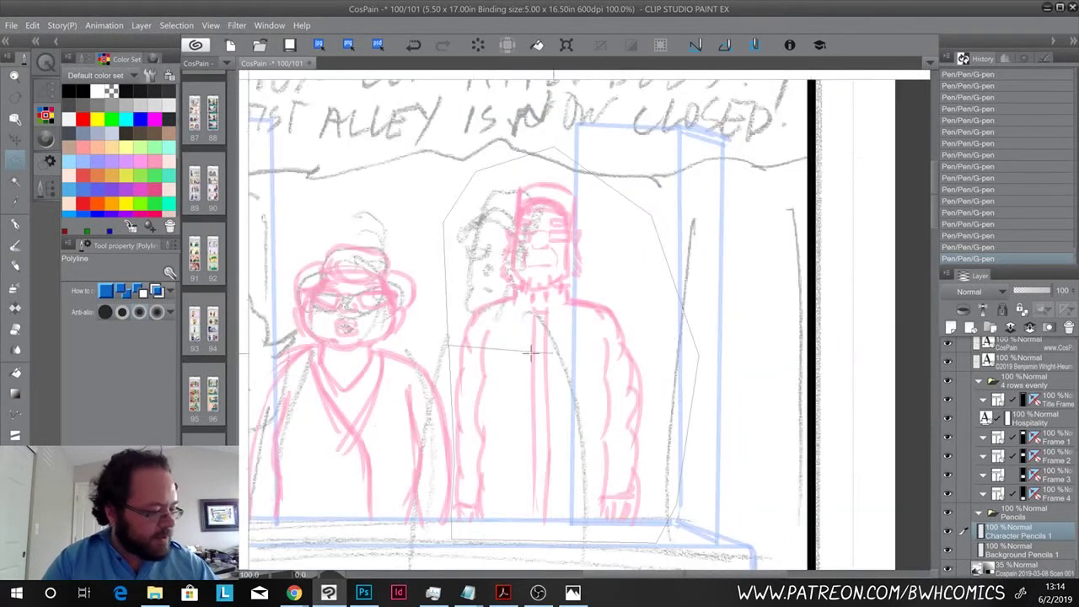
{"action": "double_click", "coordinate": [446, 337]}
{"action": "key", "text": "k"}
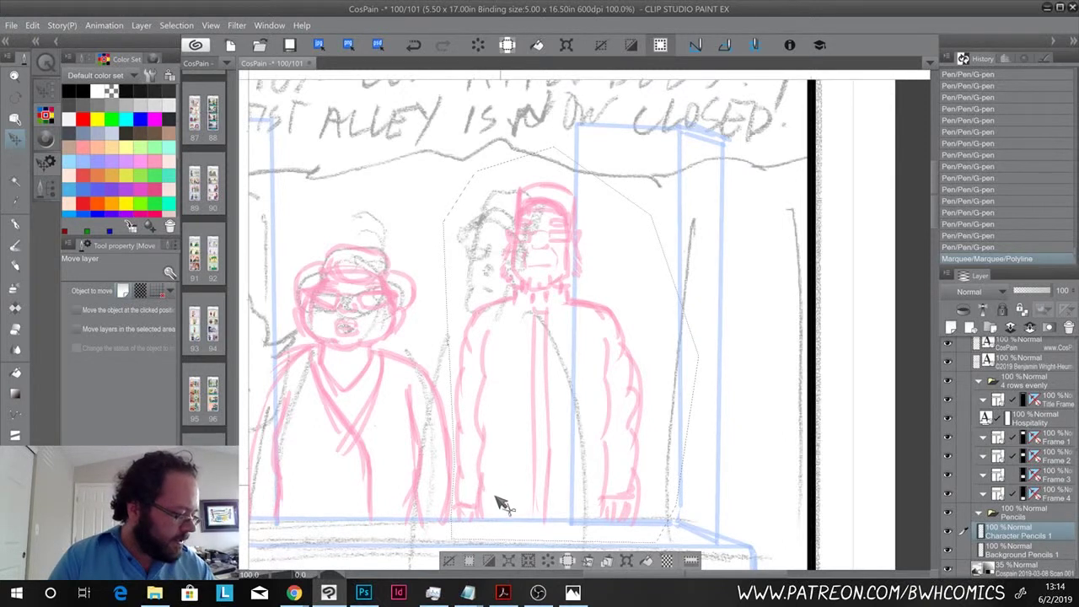
{"action": "left_click_drag", "start_coordinate": [493, 489], "coordinate": [490, 486]}
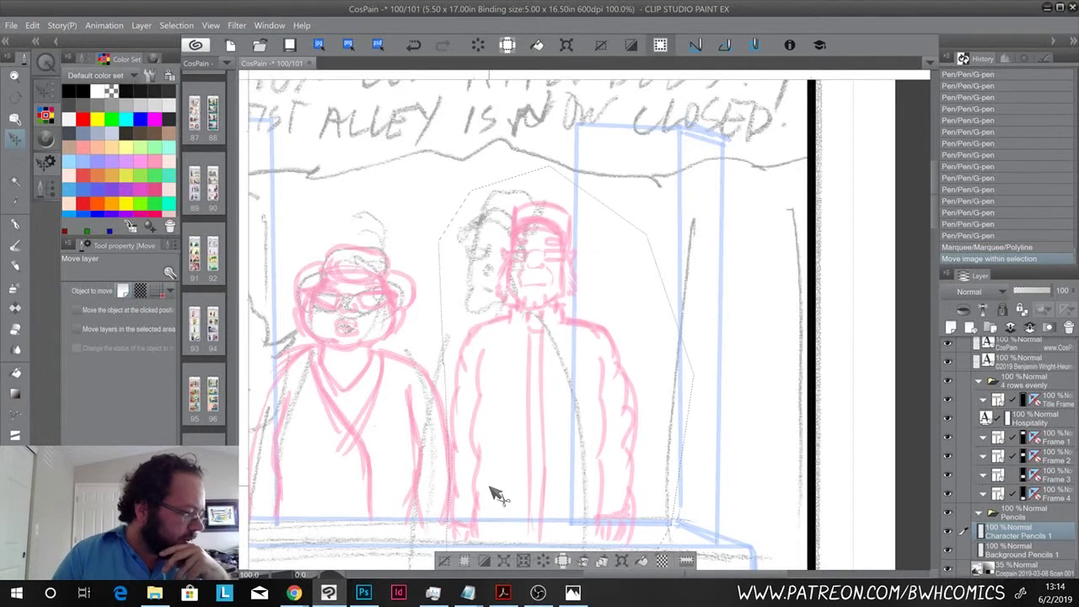
- Erase the right character's hands and sleeve ends that overlap the table top, and deselect
{"action": "scroll", "coordinate": [497, 494], "scroll_direction": "down", "scroll_amount": 1}
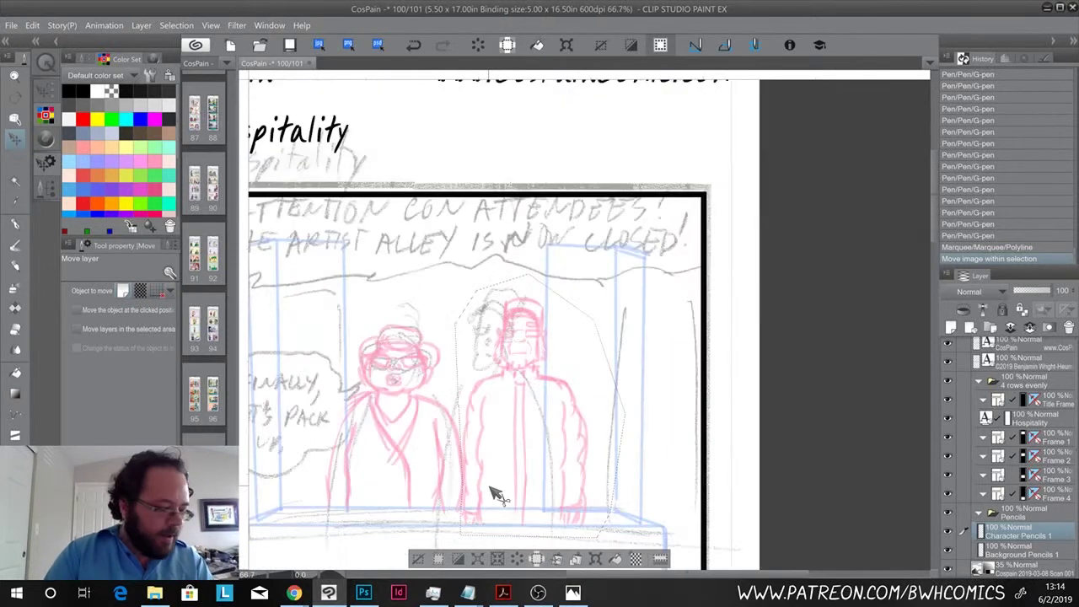
{"action": "key", "text": "e"}
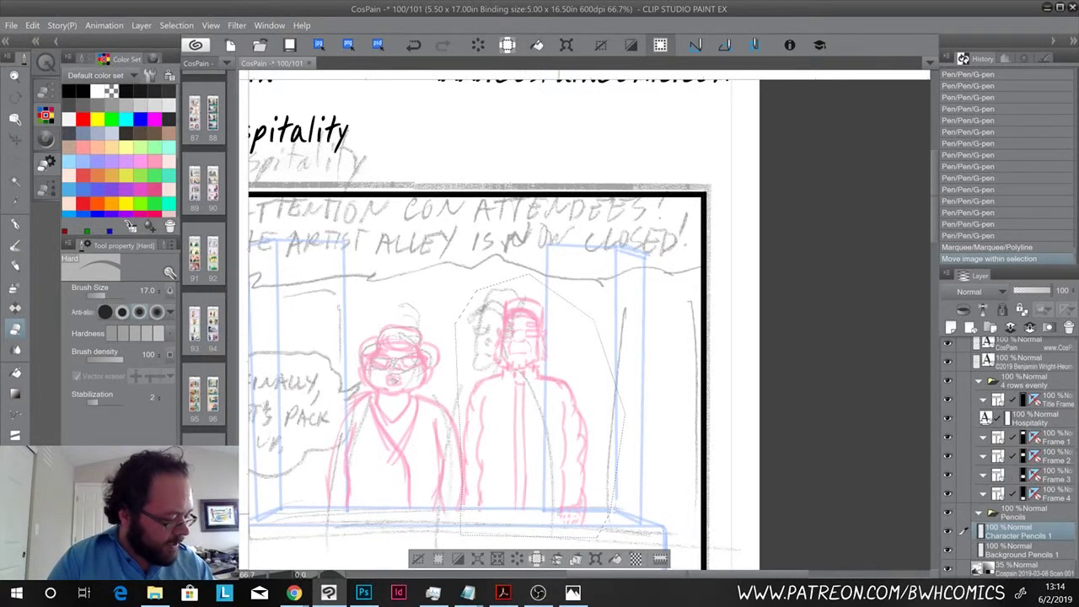
{"action": "left_click_drag", "start_coordinate": [579, 521], "coordinate": [540, 511]}
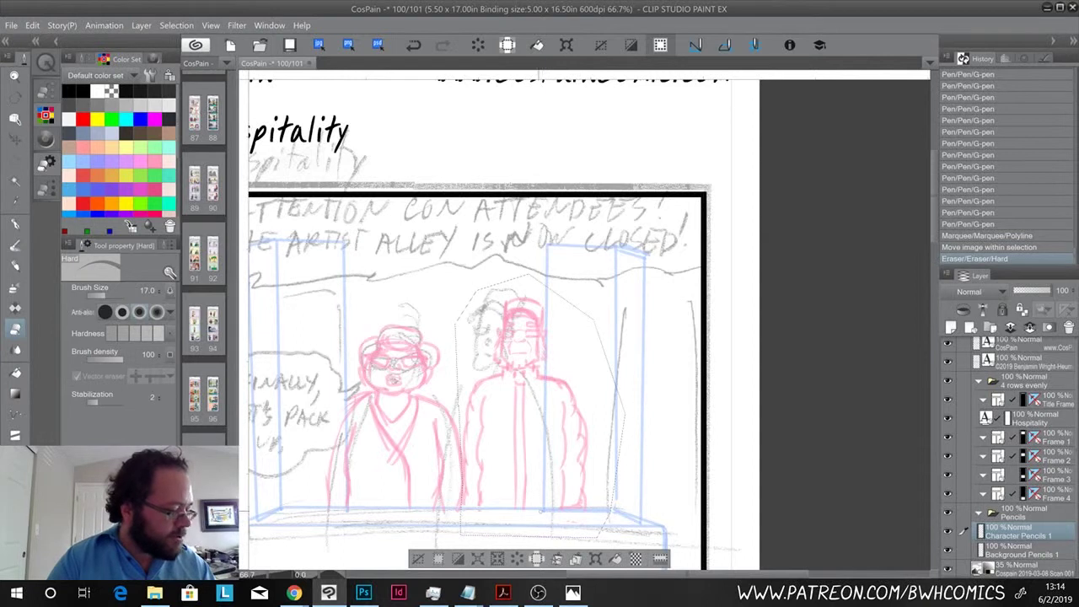
{"action": "key", "text": "ctrl+d"}
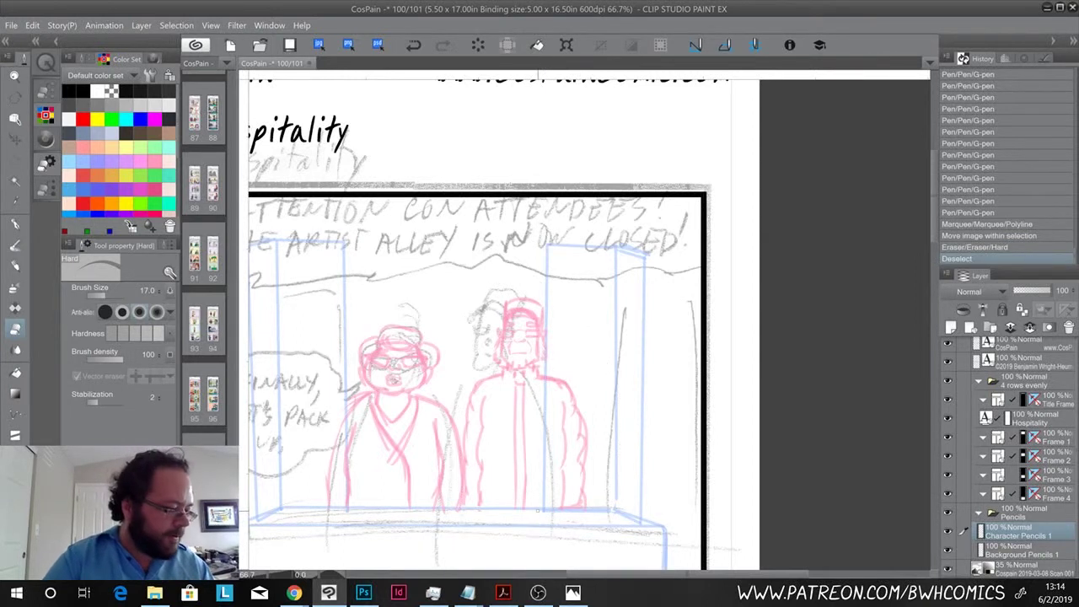
- Scale both pencilled characters down to 92% and lower them until their bodies meet the table's back edge
{"action": "key", "text": "ctrl+t"}
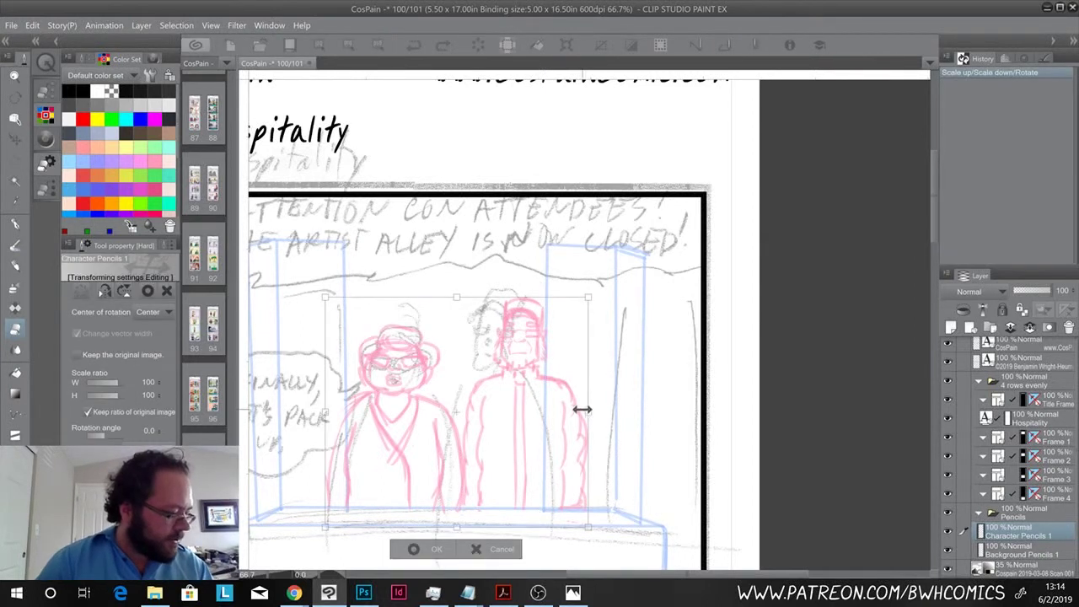
{"action": "left_click_drag", "start_coordinate": [576, 408], "coordinate": [567, 407]}
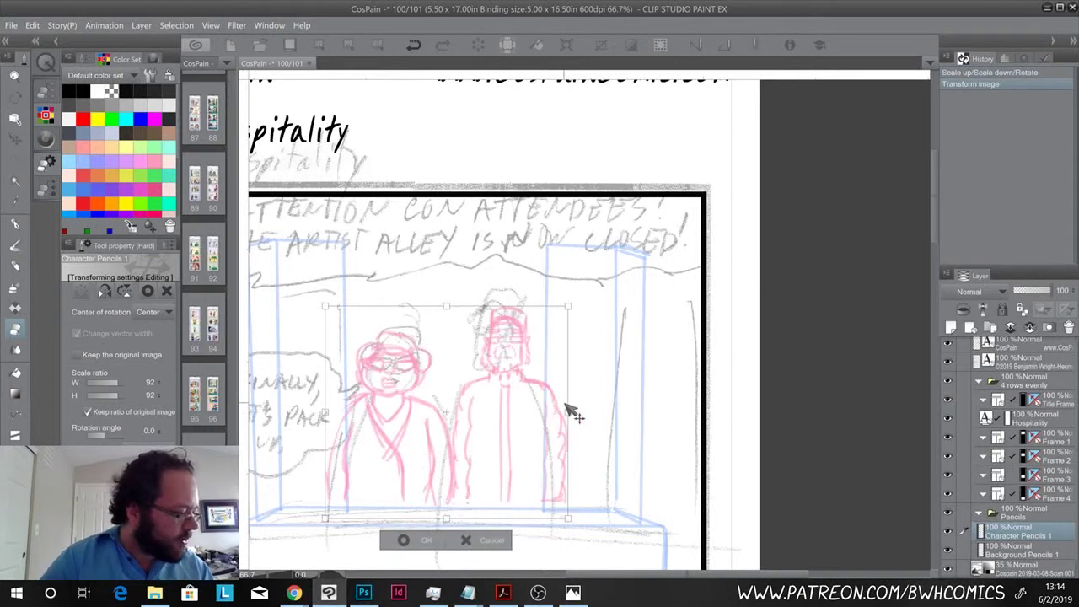
{"action": "left_click", "coordinate": [566, 408]}
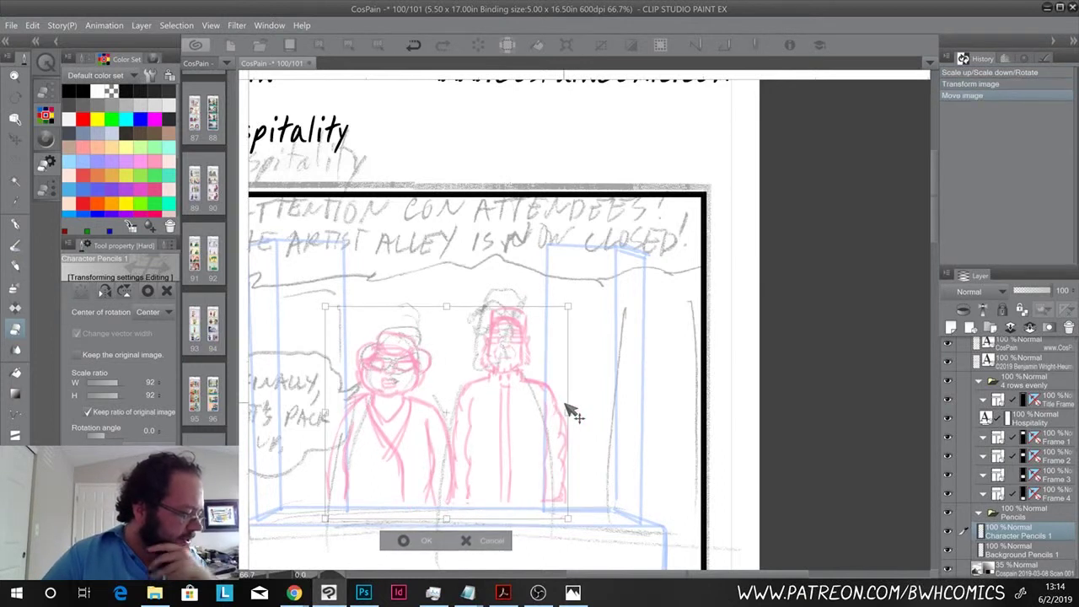
{"action": "key", "text": "Down"}
{"action": "key", "text": "Down"}
{"action": "key", "text": "Down"}
{"action": "key", "text": "Down"}
{"action": "key", "text": "Down"}
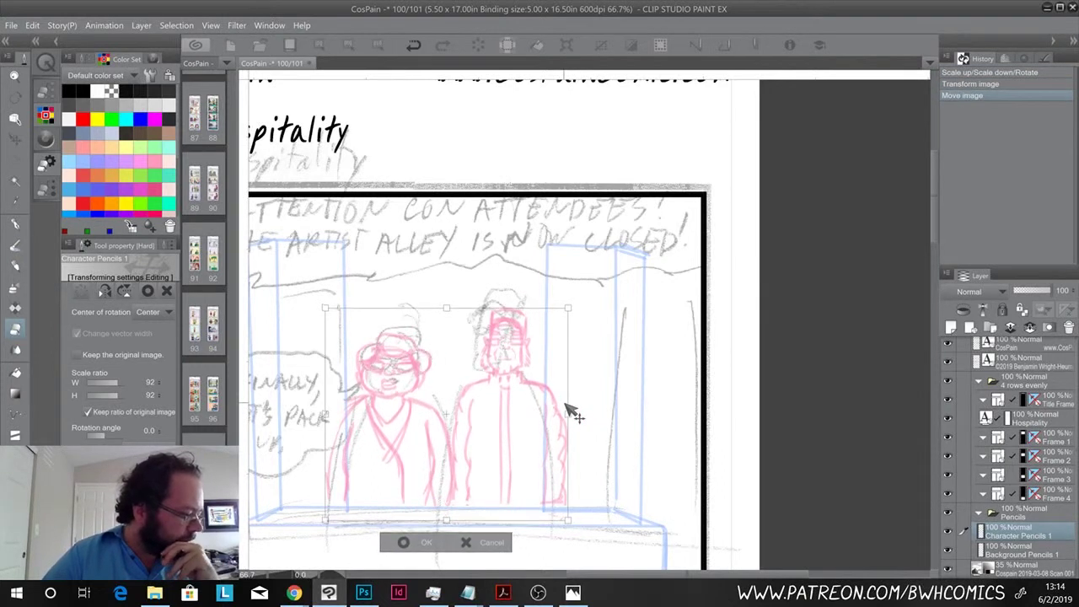
{"action": "left_click_drag", "start_coordinate": [571, 412], "coordinate": [572, 417]}
{"action": "key", "text": "Return"}
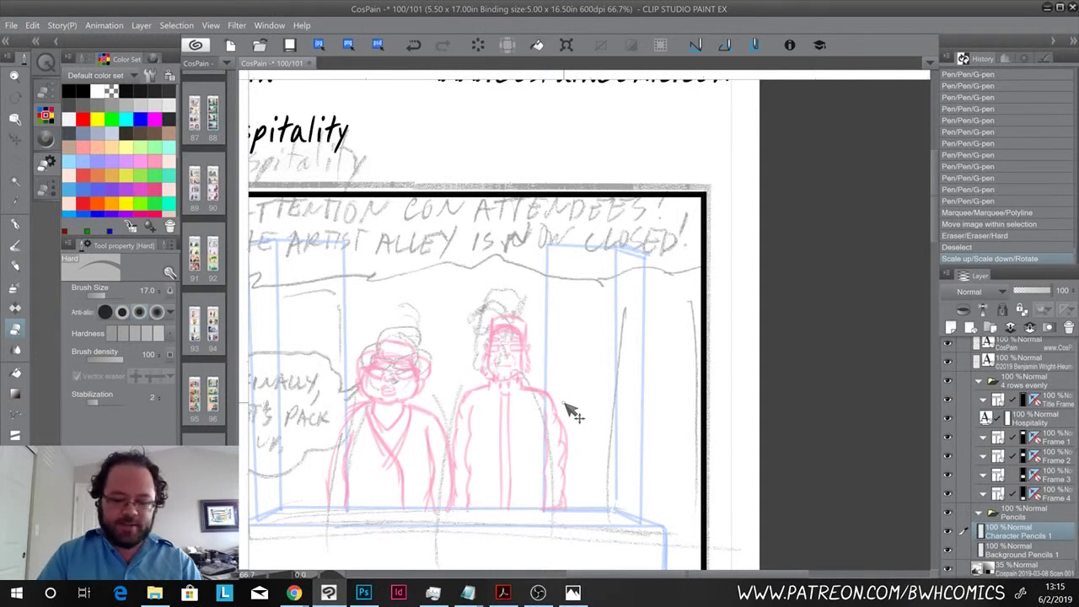
- Pencil evenly spaced horizontal lines across both front halves of the right character's jacket
{"action": "scroll", "coordinate": [564, 403], "scroll_direction": "up", "scroll_amount": 2}
{"action": "left_click_drag", "start_coordinate": [390, 375], "coordinate": [559, 249]}
{"action": "key", "text": "p"}
{"action": "left_click_drag", "start_coordinate": [699, 310], "coordinate": [650, 312]}
{"action": "left_click_drag", "start_coordinate": [701, 346], "coordinate": [654, 349]}
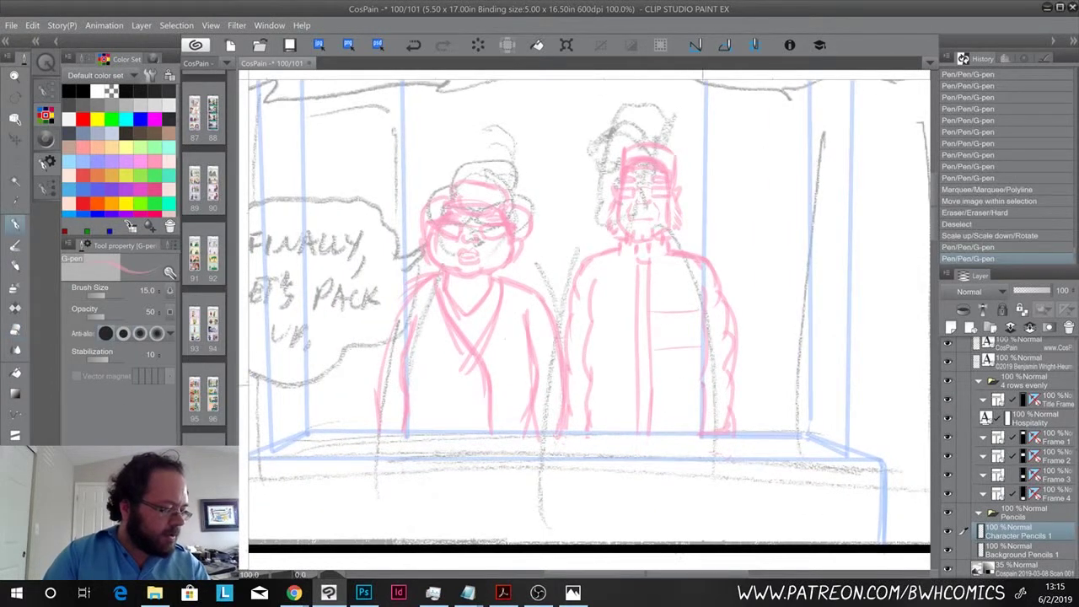
{"action": "left_click_drag", "start_coordinate": [703, 387], "coordinate": [639, 391]}
{"action": "left_click_drag", "start_coordinate": [637, 310], "coordinate": [589, 313]}
{"action": "left_click_drag", "start_coordinate": [635, 349], "coordinate": [588, 355]}
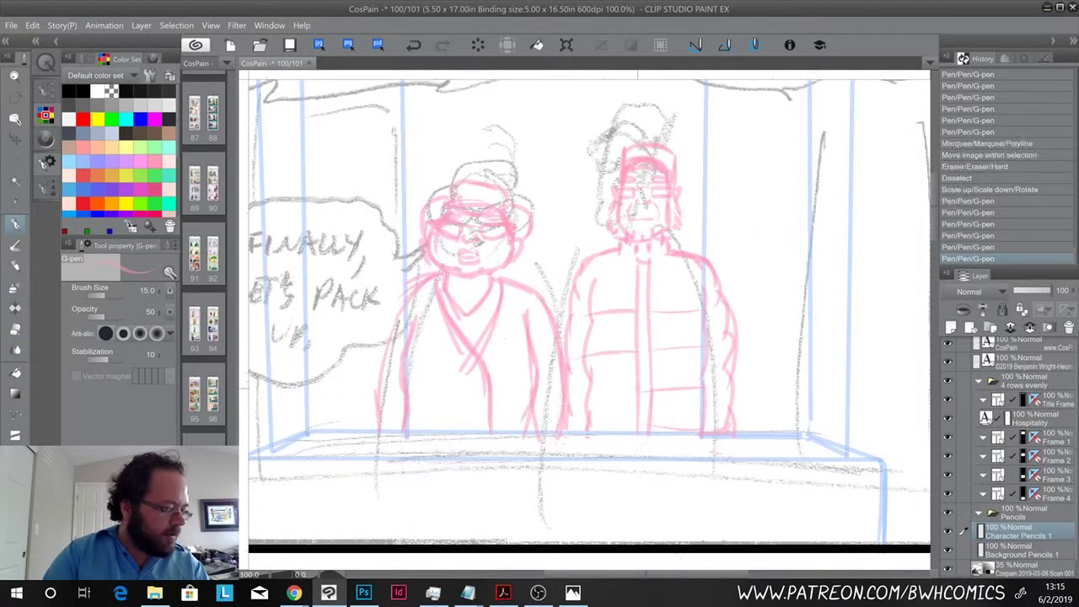
{"action": "left_click_drag", "start_coordinate": [635, 388], "coordinate": [593, 391]}
- Pencil vertical lines down both halves of the jacket's front, plus a horizontal chest line, to form a check pattern
{"action": "left_click_drag", "start_coordinate": [608, 257], "coordinate": [590, 422]}
{"action": "mouse_move", "coordinate": [633, 277]}
{"action": "left_mouse_down"}
{"action": "mouse_move", "coordinate": [593, 280]}
{"action": "mouse_move", "coordinate": [708, 276]}
{"action": "mouse_move", "coordinate": [675, 276]}
{"action": "mouse_move", "coordinate": [679, 310]}
{"action": "left_mouse_up"}
{"action": "left_click_drag", "start_coordinate": [674, 318], "coordinate": [678, 430]}
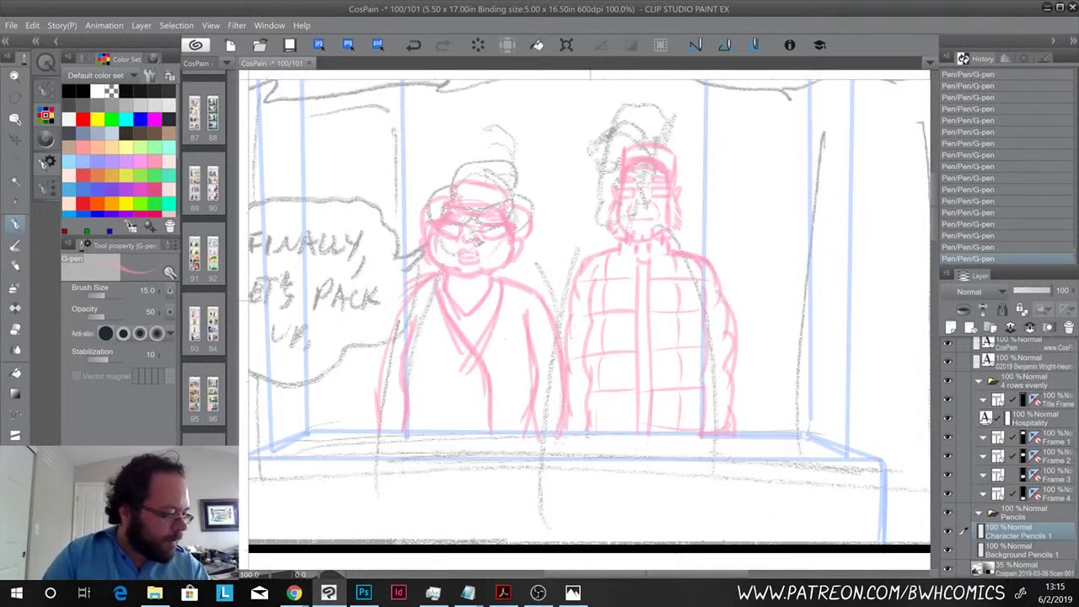
- Continue the check pattern over both jacket sleeves with short cross lines and a lengthwise line down each arm
{"action": "mouse_move", "coordinate": [590, 291]}
{"action": "left_mouse_down"}
{"action": "mouse_move", "coordinate": [579, 295]}
{"action": "mouse_move", "coordinate": [567, 356]}
{"action": "left_mouse_up"}
{"action": "left_click_drag", "start_coordinate": [587, 383], "coordinate": [566, 388]}
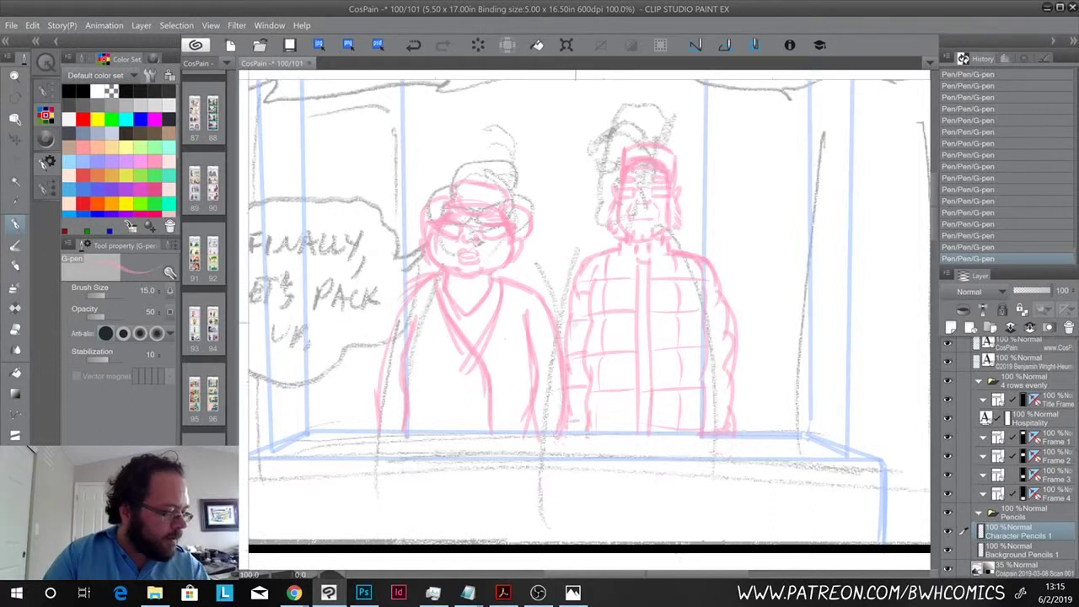
{"action": "left_click_drag", "start_coordinate": [589, 287], "coordinate": [578, 383]}
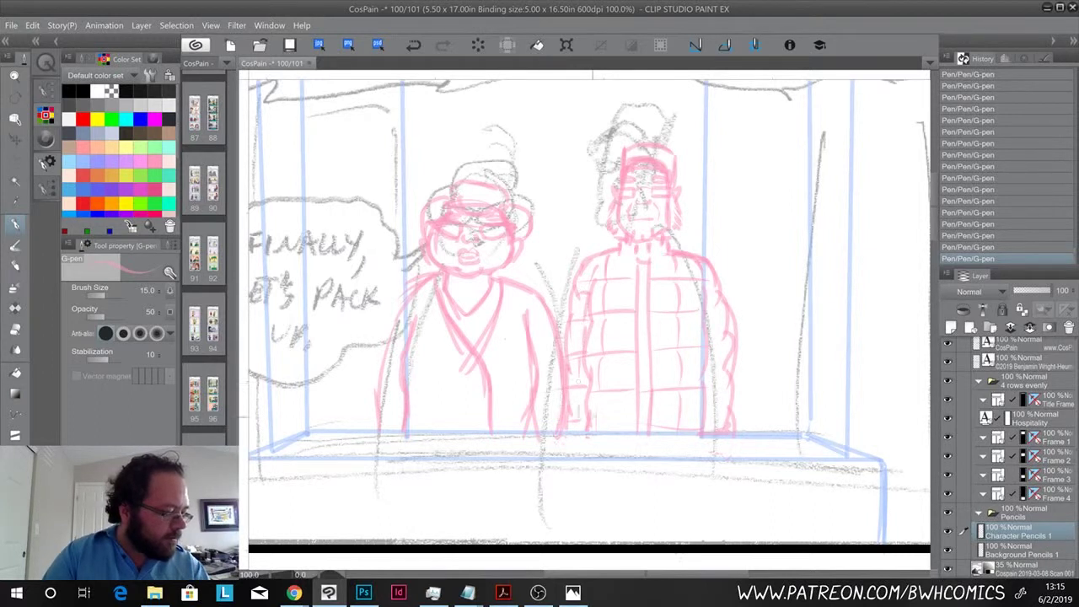
{"action": "left_click_drag", "start_coordinate": [706, 323], "coordinate": [726, 325]}
{"action": "left_click_drag", "start_coordinate": [707, 362], "coordinate": [737, 362]}
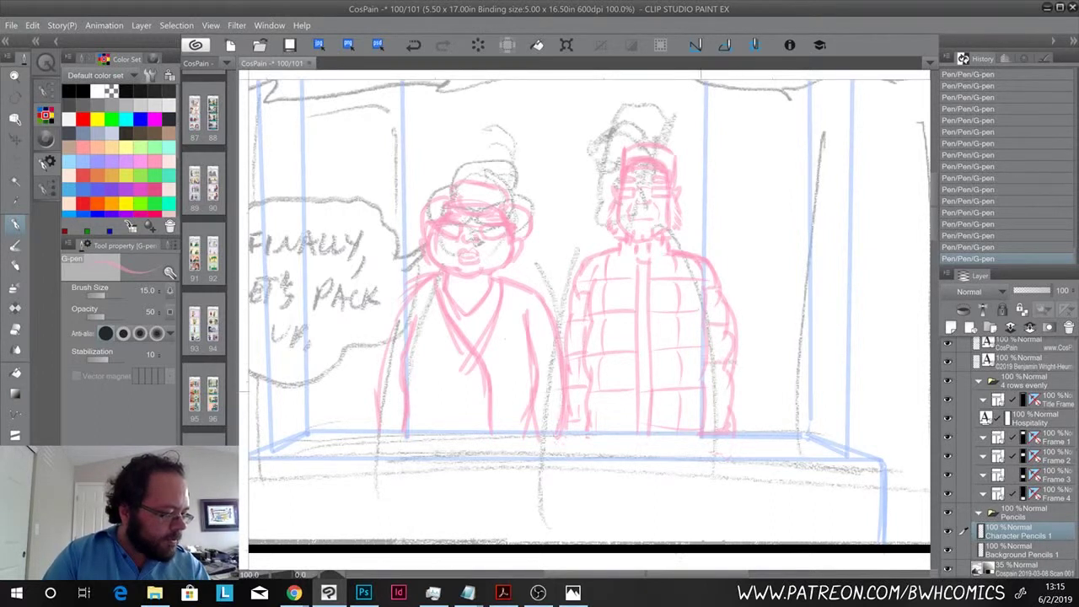
{"action": "left_click_drag", "start_coordinate": [710, 268], "coordinate": [715, 354]}
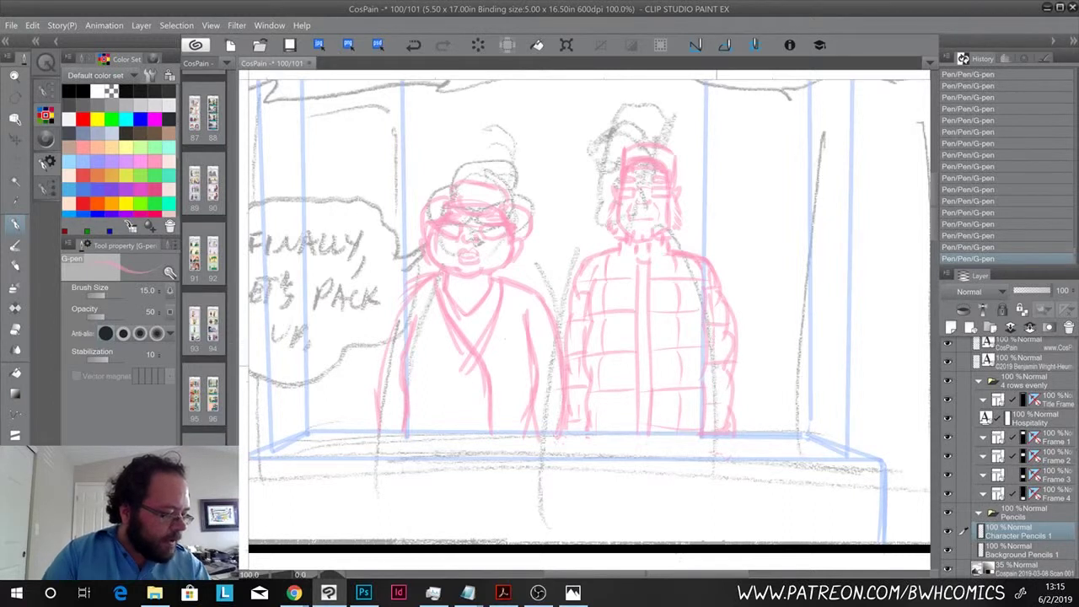
- Finish the right character's checked jacket with a short stroke at its lower edge and save the comic file
{"action": "left_click_drag", "start_coordinate": [710, 411], "coordinate": [713, 431]}
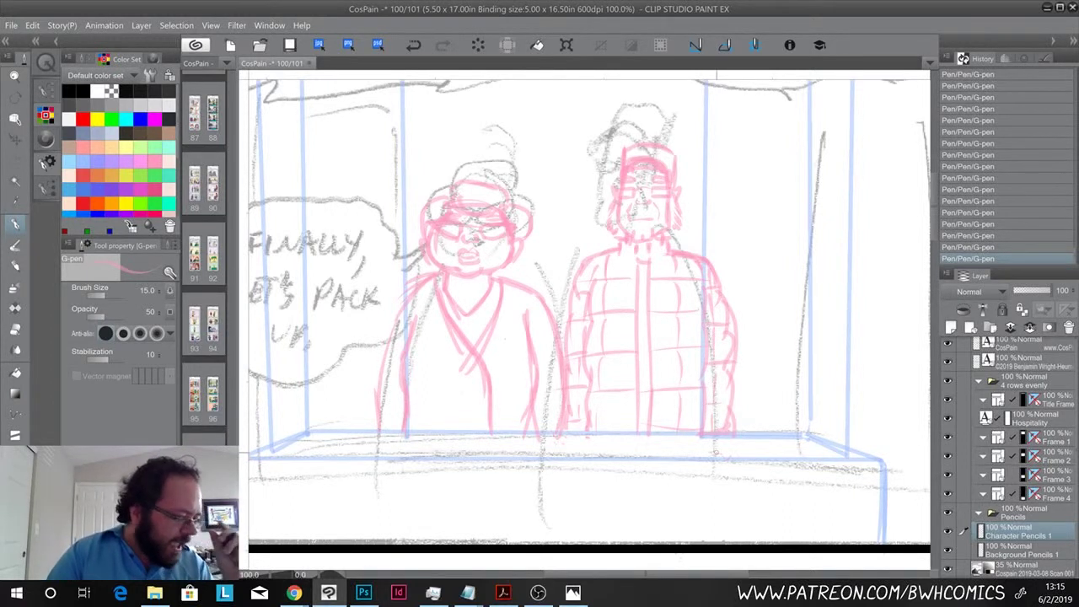
{"action": "scroll", "coordinate": [716, 459], "scroll_direction": "down", "scroll_amount": 2}
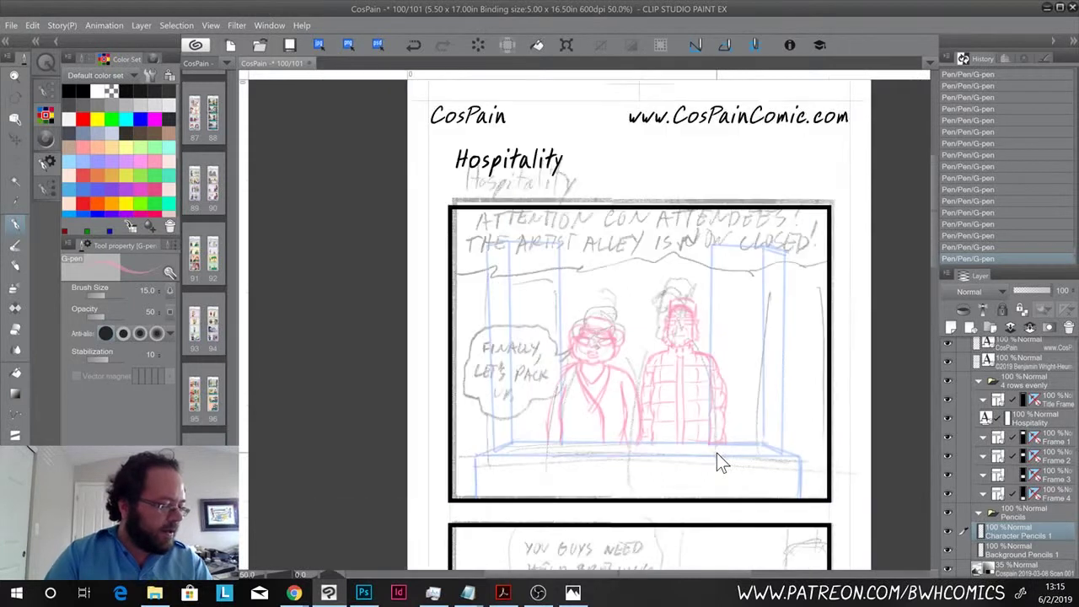
{"action": "key", "text": "ctrl+s"}
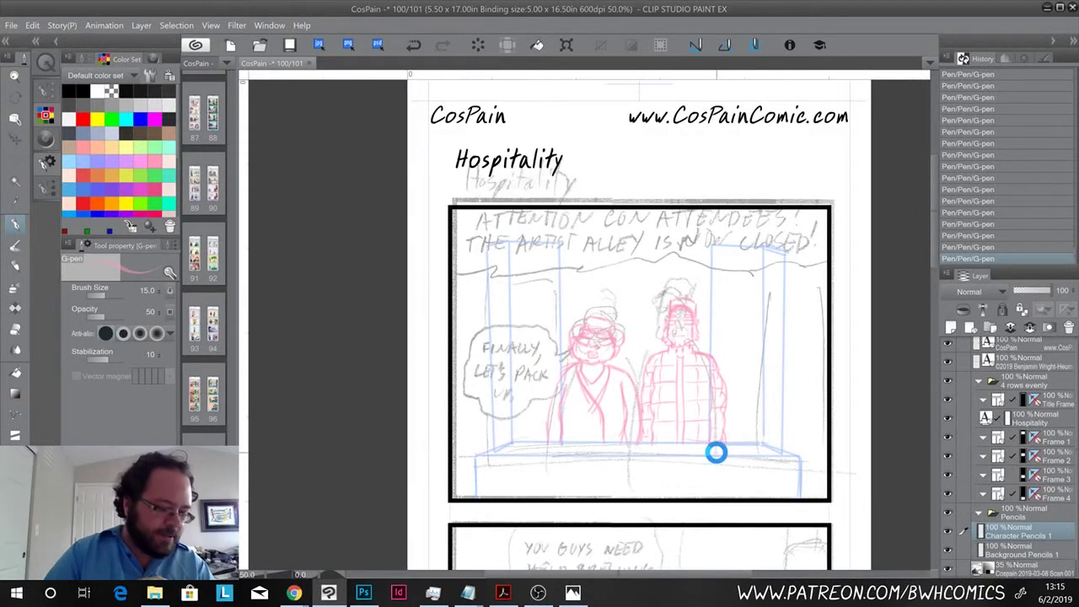
- On the Background Pencils 1 layer, draw a straight pale blue vertical line down panel two, just before the right character's face
{"action": "left_click_drag", "start_coordinate": [588, 413], "coordinate": [600, 212]}
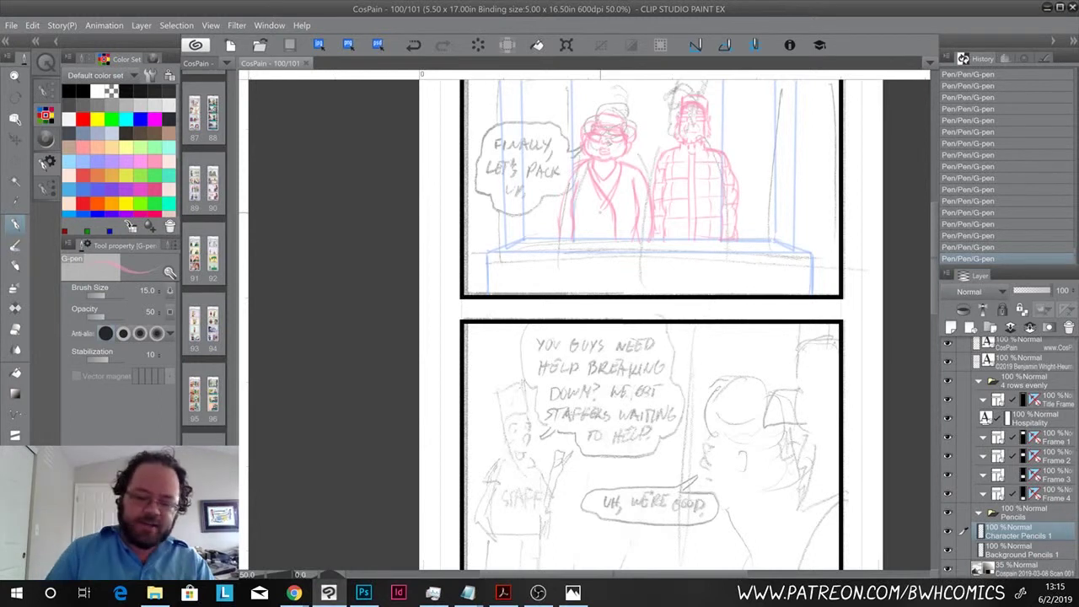
{"action": "scroll", "coordinate": [601, 212], "scroll_direction": "up", "scroll_amount": 1}
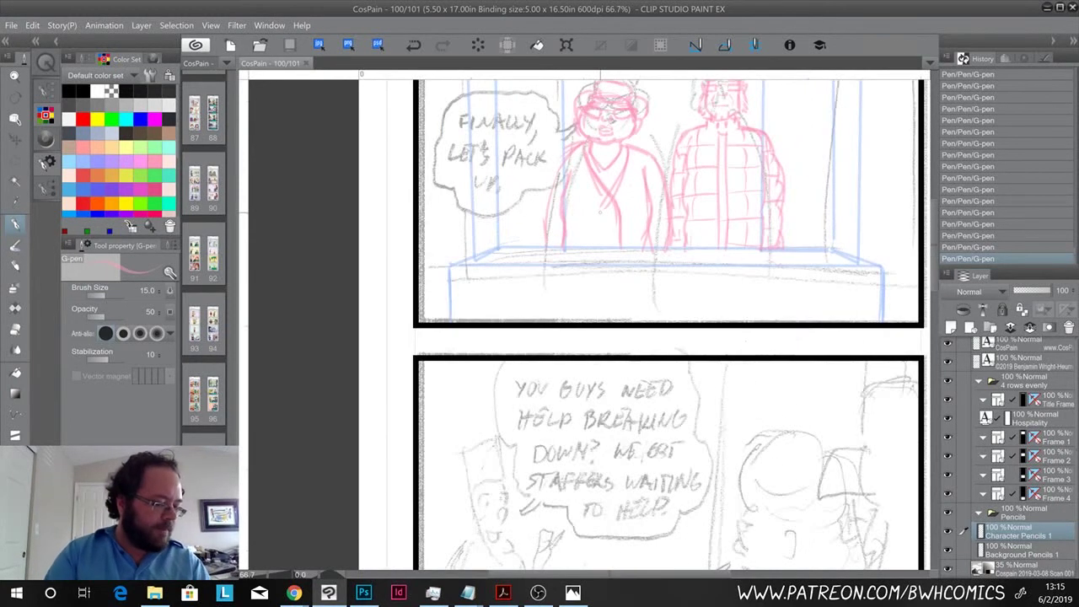
{"action": "left_click_drag", "start_coordinate": [590, 392], "coordinate": [545, 151]}
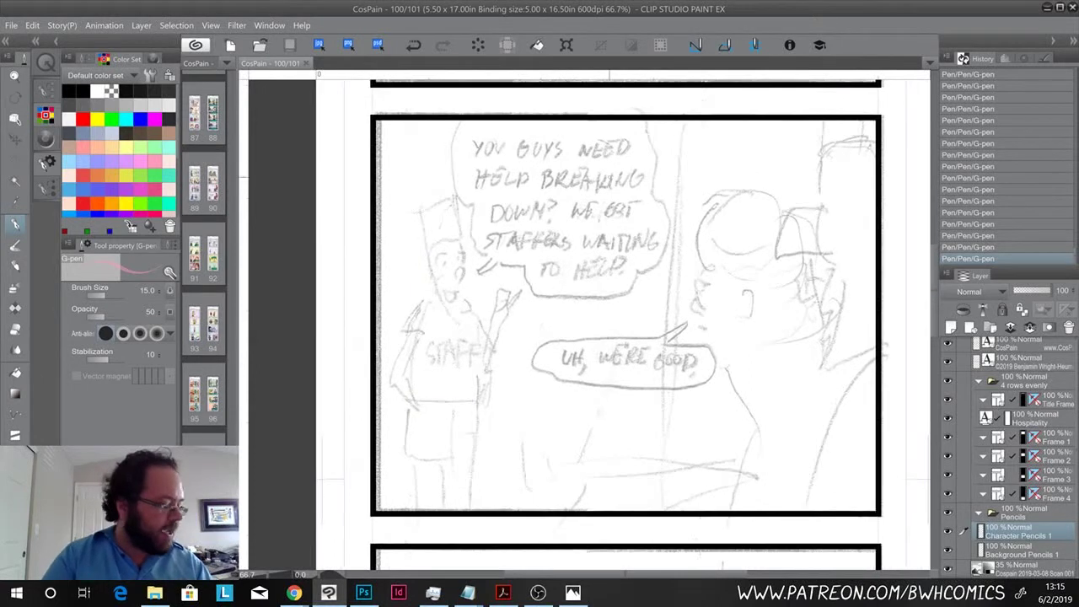
{"action": "left_click", "coordinate": [1012, 551]}
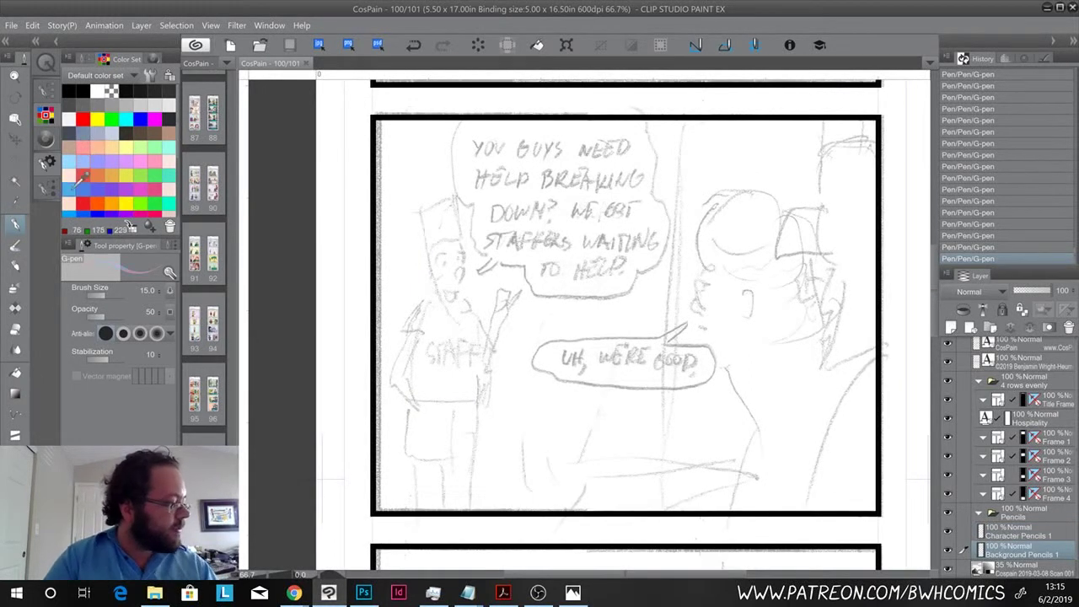
{"action": "left_click", "coordinate": [685, 125]}
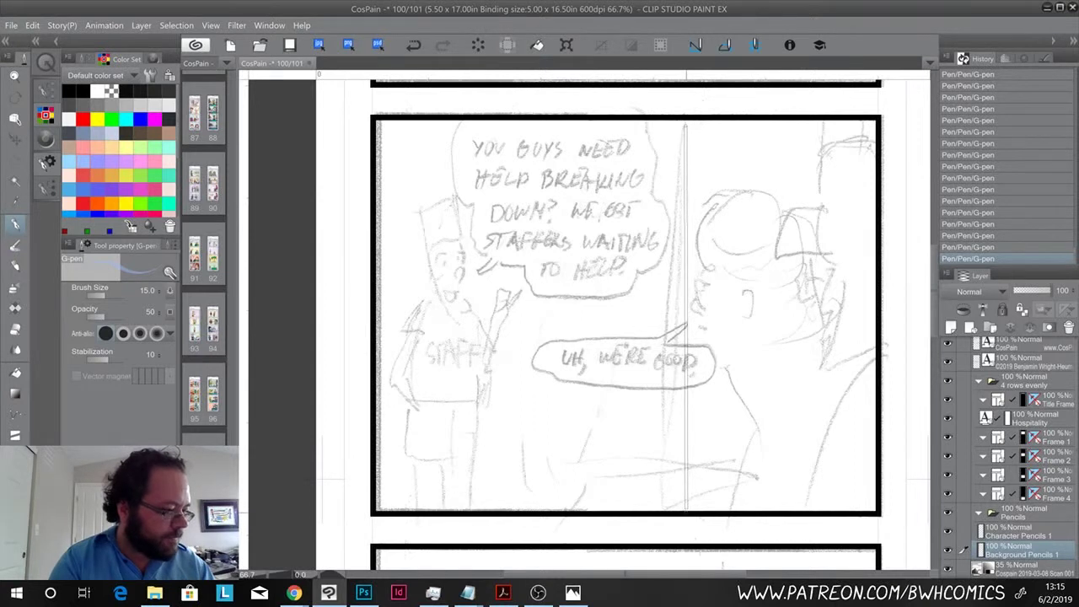
{"action": "left_click", "coordinate": [687, 509], "text": "shift"}
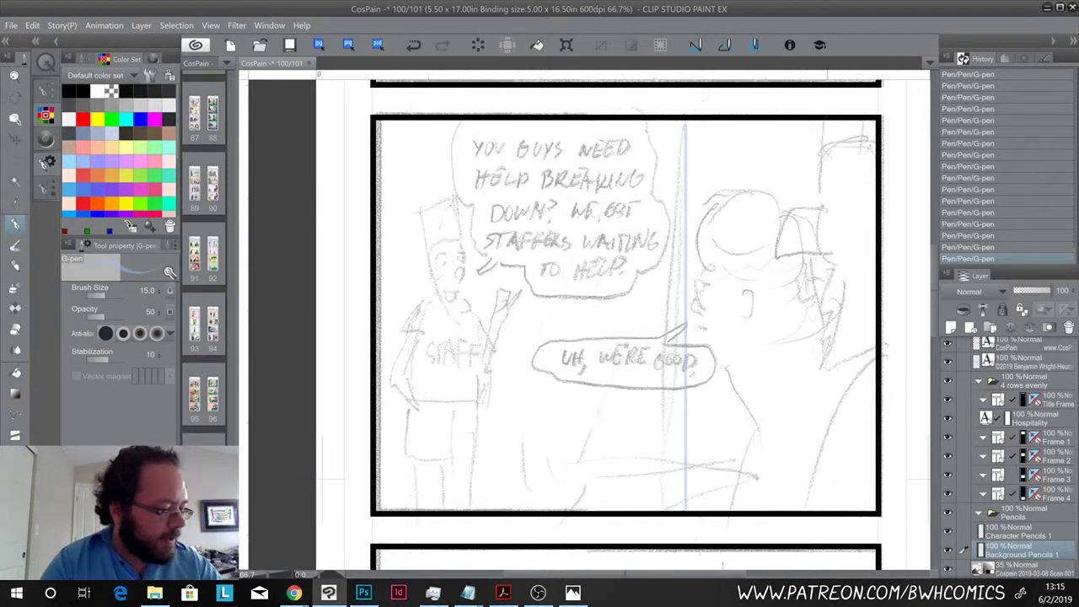
- Pencil two more full-height vertical blue lines behind the right character, near panel two's right border
{"action": "left_click_drag", "start_coordinate": [826, 123], "coordinate": [821, 506]}
{"action": "left_click_drag", "start_coordinate": [821, 394], "coordinate": [820, 514]}
{"action": "left_click_drag", "start_coordinate": [821, 342], "coordinate": [821, 506]}
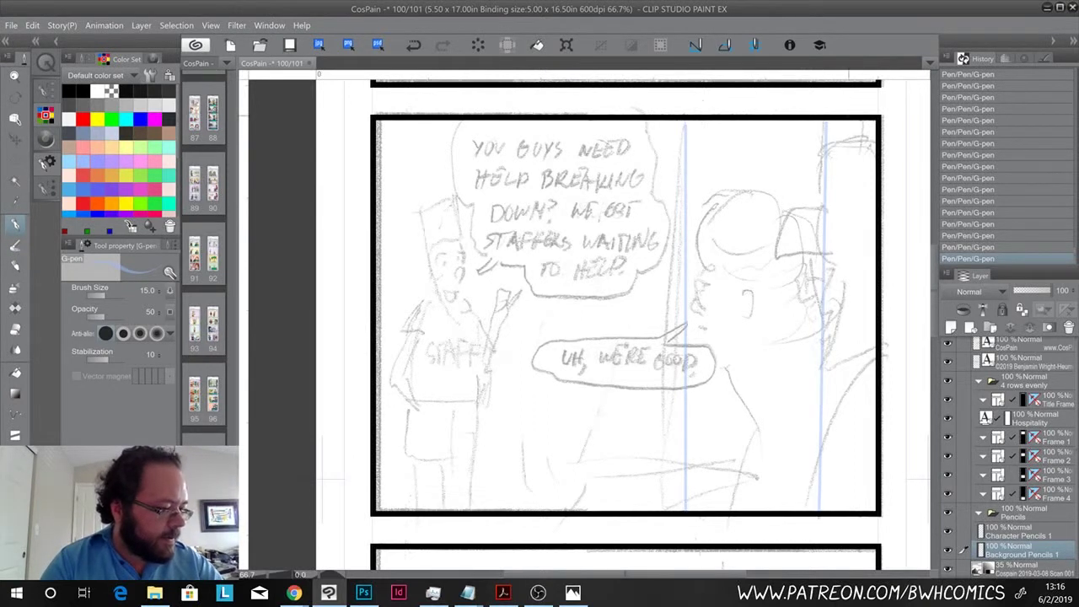
{"action": "left_click_drag", "start_coordinate": [849, 130], "coordinate": [848, 514]}
{"action": "left_click_drag", "start_coordinate": [848, 240], "coordinate": [845, 514]}
{"action": "left_click_drag", "start_coordinate": [845, 402], "coordinate": [845, 521]}
{"action": "left_click_drag", "start_coordinate": [850, 130], "coordinate": [847, 404]}
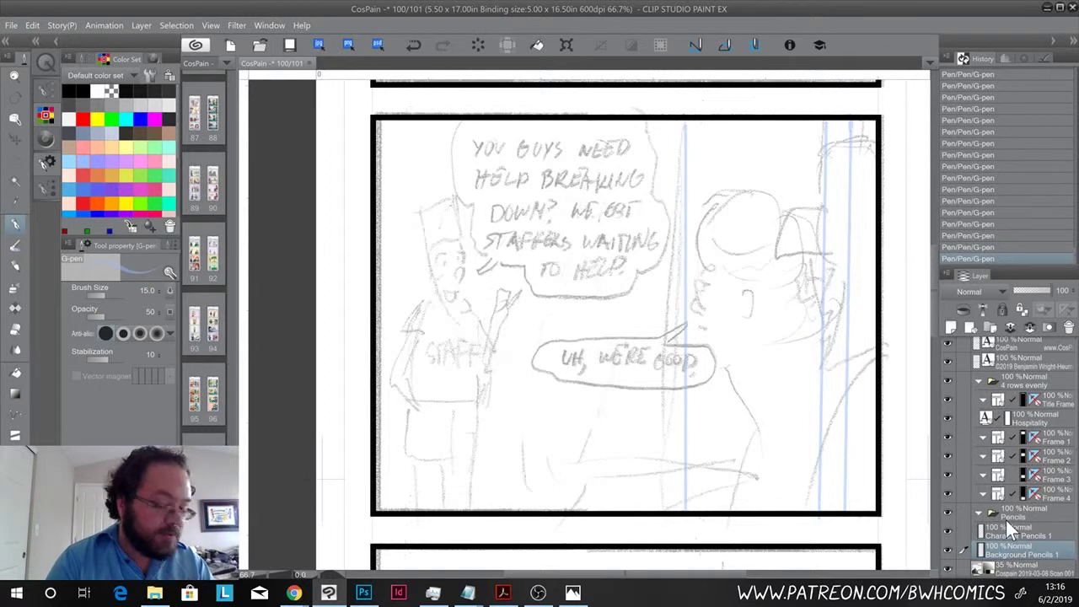
- On the Character Pencils 1 layer, outline the panel two staffer's tall flat top, ears and pointed jaw in pink
{"action": "left_click", "coordinate": [1007, 527]}
{"action": "left_click", "coordinate": [160, 158]}
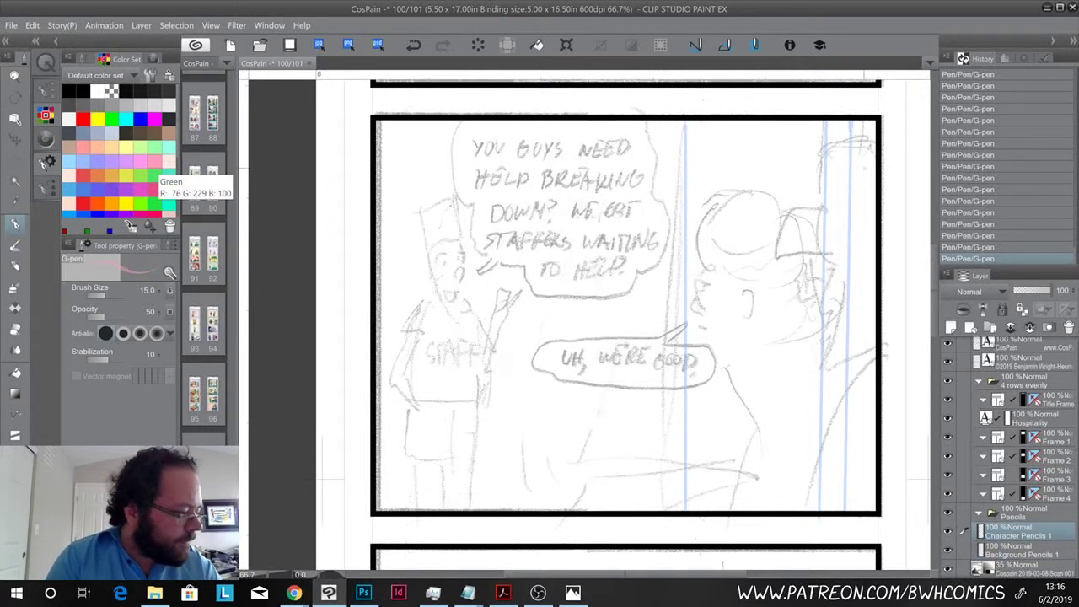
{"action": "mouse_move", "coordinate": [419, 217]}
{"action": "left_mouse_down"}
{"action": "mouse_move", "coordinate": [438, 294]}
{"action": "mouse_move", "coordinate": [451, 202]}
{"action": "mouse_move", "coordinate": [458, 292]}
{"action": "left_mouse_up"}
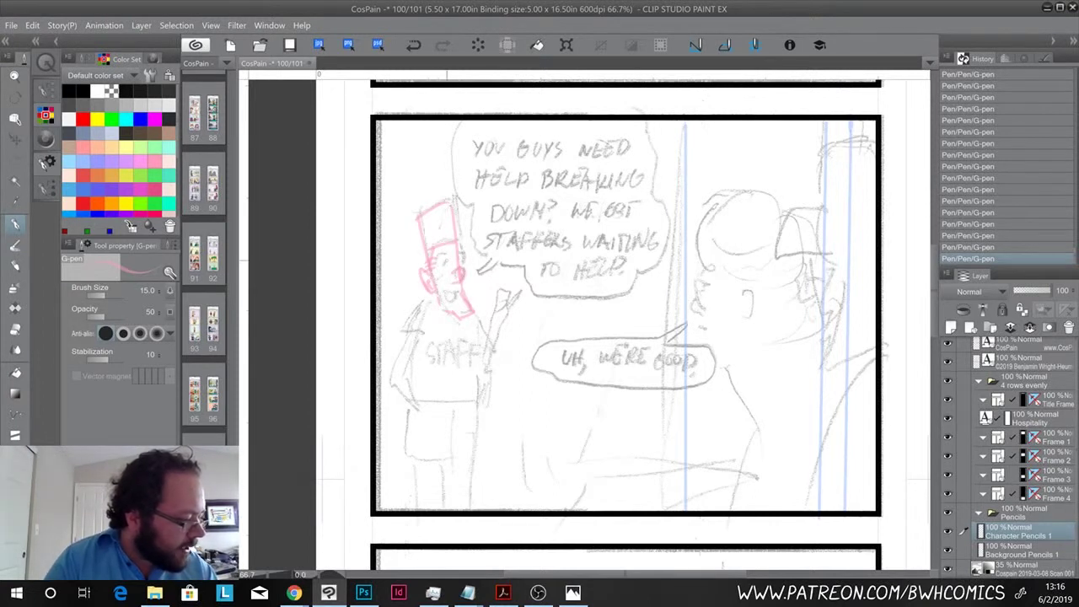
- Clean up the stray lines on the staffer's face and pencil in the nose, open mouth, eyes and eyebrows
{"action": "scroll", "coordinate": [467, 254], "scroll_direction": "up", "scroll_amount": 4}
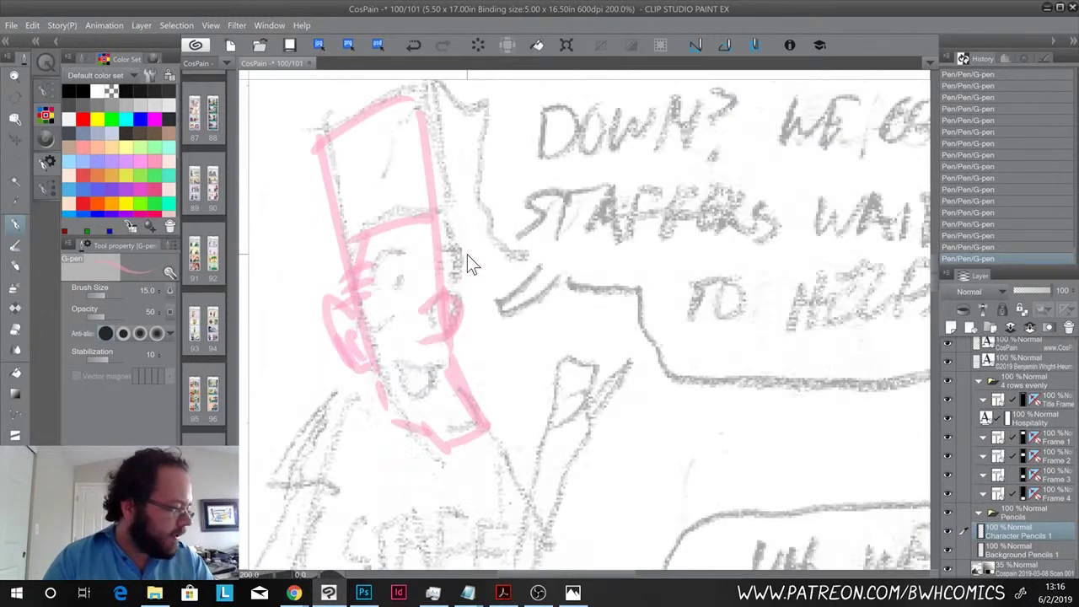
{"action": "key", "text": "e"}
{"action": "mouse_move", "coordinate": [420, 343]}
{"action": "left_mouse_down"}
{"action": "mouse_move", "coordinate": [456, 319]}
{"action": "mouse_move", "coordinate": [456, 300]}
{"action": "mouse_move", "coordinate": [447, 310]}
{"action": "mouse_move", "coordinate": [441, 297]}
{"action": "mouse_move", "coordinate": [455, 320]}
{"action": "mouse_move", "coordinate": [423, 329]}
{"action": "mouse_move", "coordinate": [452, 346]}
{"action": "mouse_move", "coordinate": [384, 361]}
{"action": "mouse_move", "coordinate": [413, 396]}
{"action": "mouse_move", "coordinate": [430, 391]}
{"action": "mouse_move", "coordinate": [434, 364]}
{"action": "left_mouse_up"}
{"action": "key", "text": "p"}
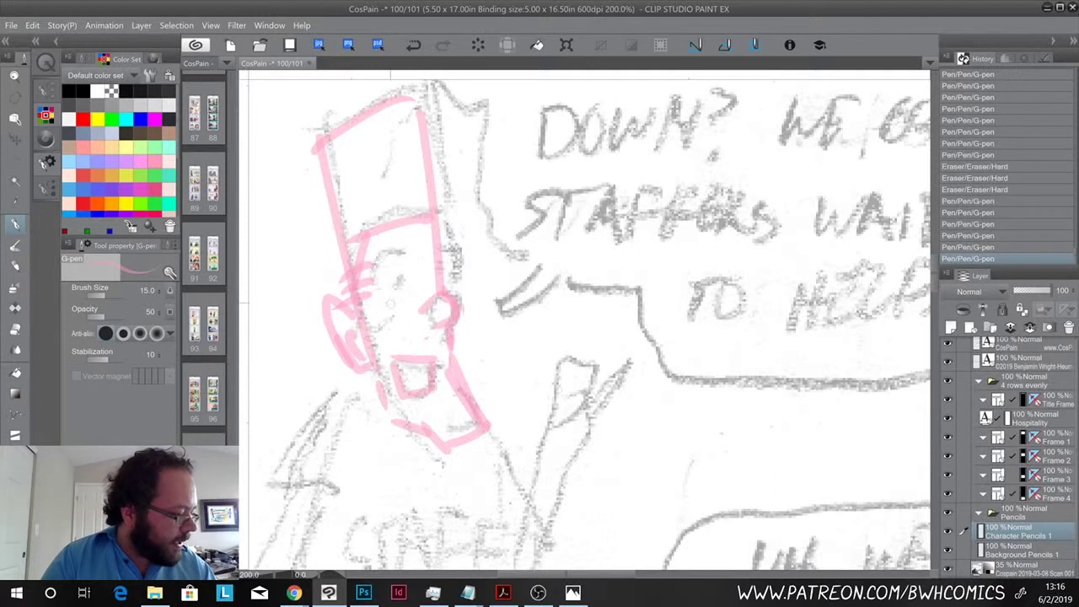
{"action": "mouse_move", "coordinate": [376, 272]}
{"action": "left_mouse_down"}
{"action": "mouse_move", "coordinate": [403, 264]}
{"action": "mouse_move", "coordinate": [394, 293]}
{"action": "mouse_move", "coordinate": [437, 255]}
{"action": "mouse_move", "coordinate": [428, 283]}
{"action": "left_mouse_up"}
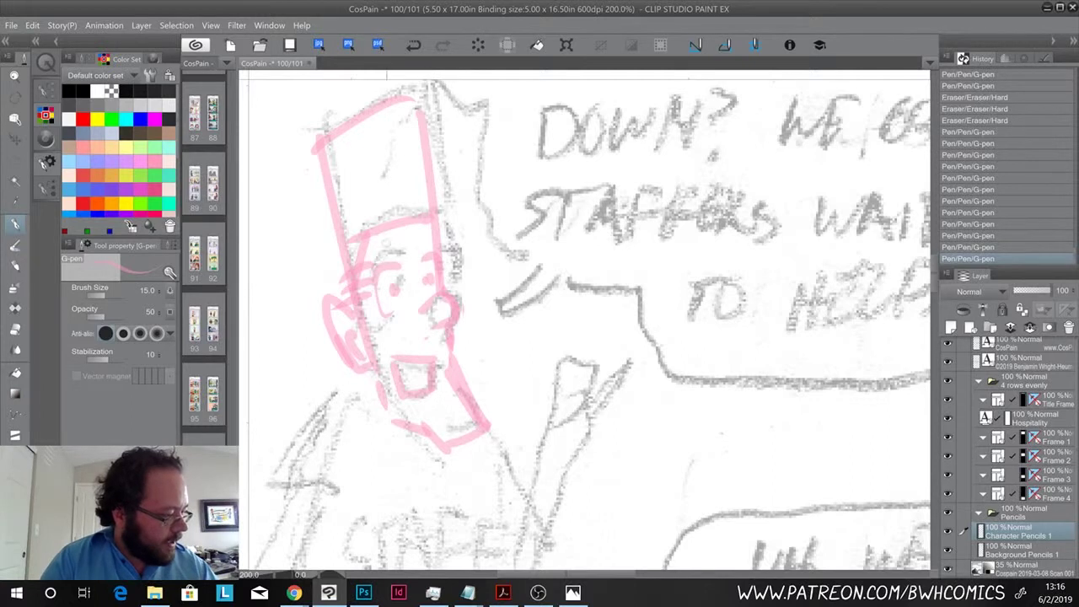
{"action": "mouse_move", "coordinate": [389, 242]}
{"action": "left_mouse_down"}
{"action": "mouse_move", "coordinate": [370, 248]}
{"action": "mouse_move", "coordinate": [430, 245]}
{"action": "left_mouse_up"}
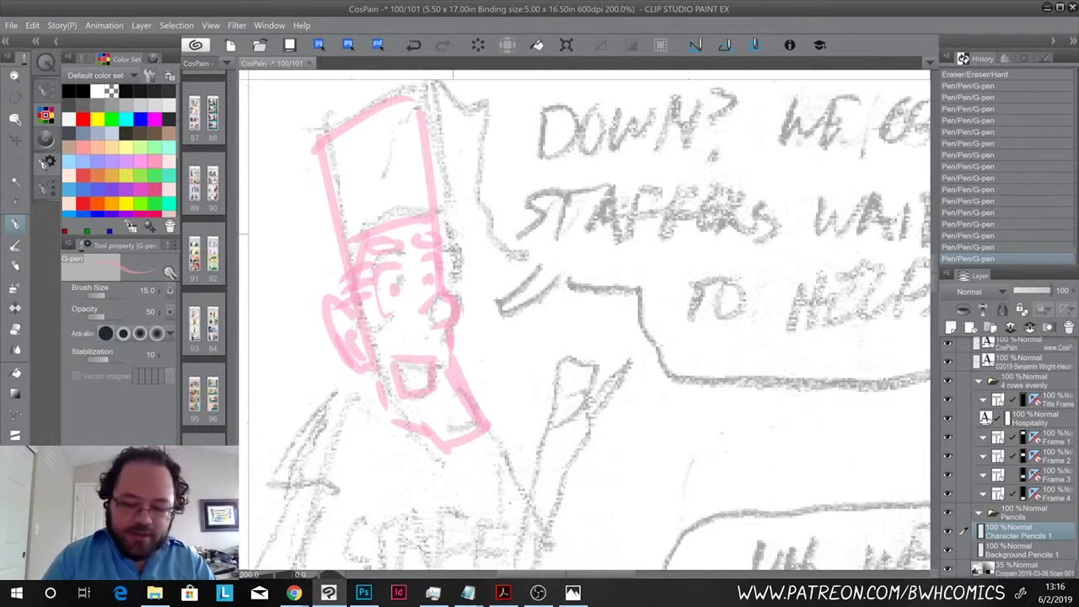
- Pencil the staffer's neckline, shoulders and both sides of the shirt, undoing the overlong hem line
{"action": "scroll", "coordinate": [453, 234], "scroll_direction": "down", "scroll_amount": 4}
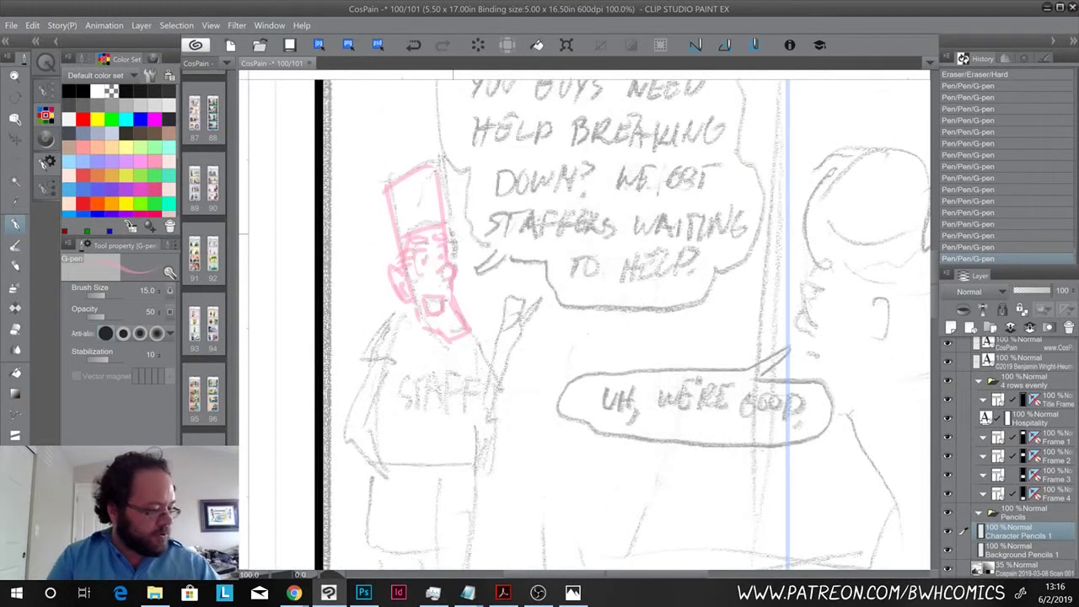
{"action": "mouse_move", "coordinate": [415, 309]}
{"action": "left_mouse_down"}
{"action": "mouse_move", "coordinate": [413, 344]}
{"action": "mouse_move", "coordinate": [435, 345]}
{"action": "mouse_move", "coordinate": [427, 360]}
{"action": "mouse_move", "coordinate": [440, 341]}
{"action": "mouse_move", "coordinate": [376, 335]}
{"action": "left_mouse_up"}
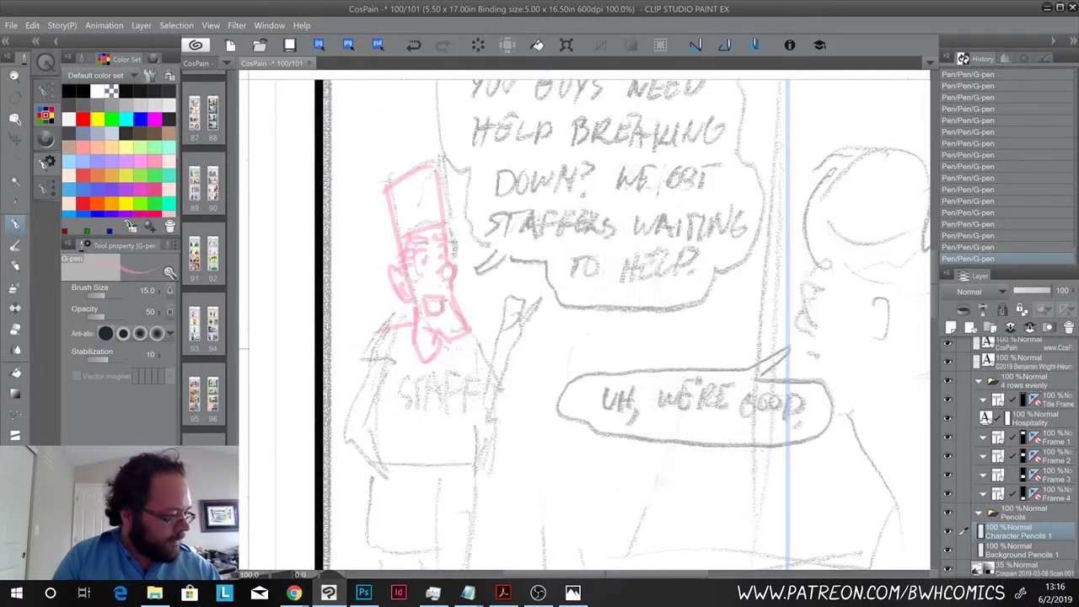
{"action": "mouse_move", "coordinate": [455, 338]}
{"action": "left_mouse_down"}
{"action": "mouse_move", "coordinate": [494, 386]}
{"action": "mouse_move", "coordinate": [464, 376]}
{"action": "mouse_move", "coordinate": [477, 486]}
{"action": "left_mouse_up"}
{"action": "mouse_move", "coordinate": [377, 383]}
{"action": "left_mouse_down"}
{"action": "mouse_move", "coordinate": [371, 477]}
{"action": "mouse_move", "coordinate": [496, 487]}
{"action": "left_mouse_up"}
{"action": "left_click_drag", "start_coordinate": [438, 430], "coordinate": [486, 278]}
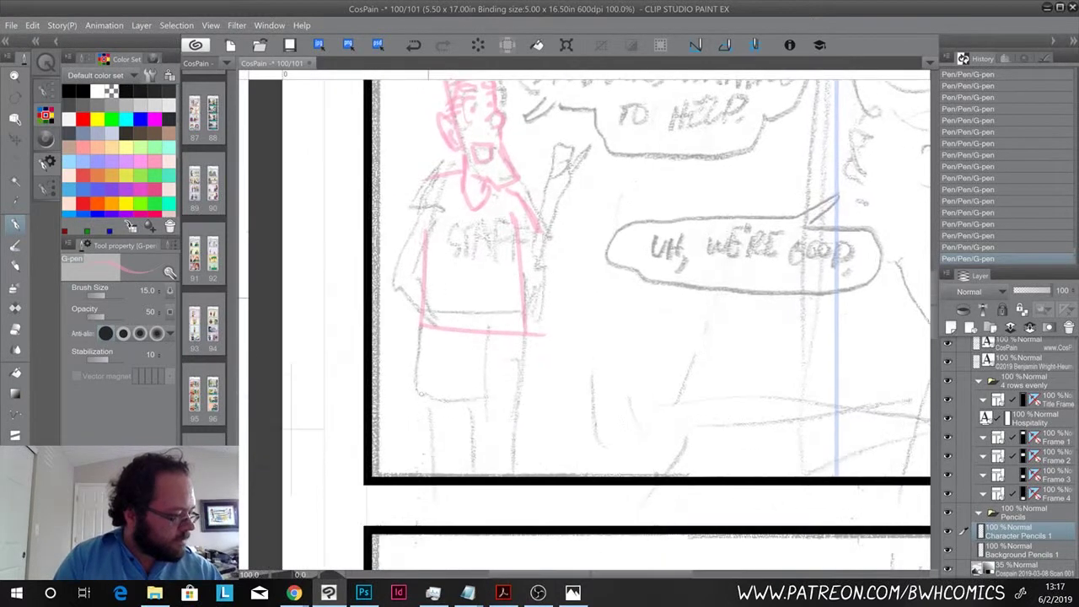
{"action": "key", "text": "ctrl+z"}
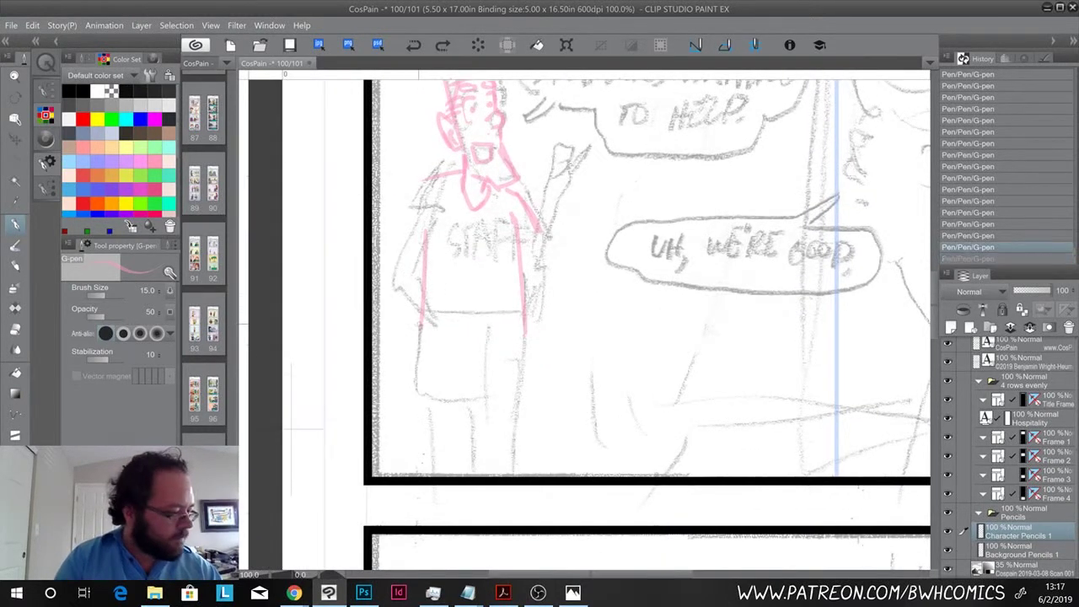
- Pencil the staffer's shirt hem and the shorts below it, with side edges, leg openings and a centre seam
{"action": "mouse_move", "coordinate": [418, 324]}
{"action": "left_mouse_down"}
{"action": "mouse_move", "coordinate": [523, 325]}
{"action": "mouse_move", "coordinate": [519, 401]}
{"action": "left_mouse_up"}
{"action": "left_click_drag", "start_coordinate": [424, 325], "coordinate": [416, 411]}
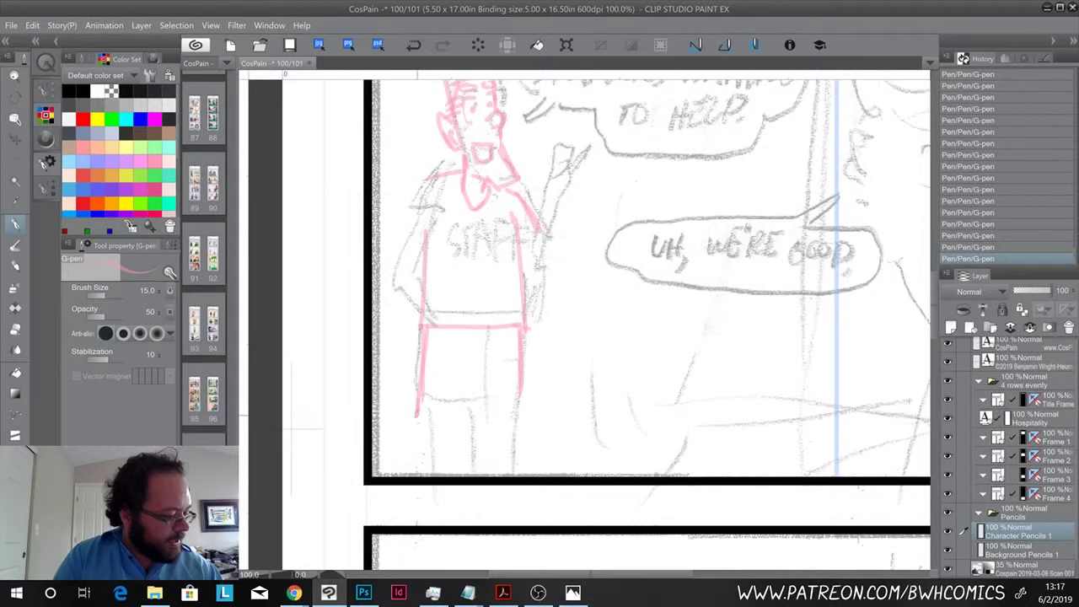
{"action": "left_click_drag", "start_coordinate": [416, 416], "coordinate": [477, 421]}
{"action": "mouse_move", "coordinate": [481, 370]}
{"action": "left_mouse_down"}
{"action": "mouse_move", "coordinate": [480, 426]}
{"action": "mouse_move", "coordinate": [450, 371]}
{"action": "mouse_move", "coordinate": [504, 367]}
{"action": "mouse_move", "coordinate": [529, 418]}
{"action": "mouse_move", "coordinate": [480, 419]}
{"action": "left_mouse_up"}
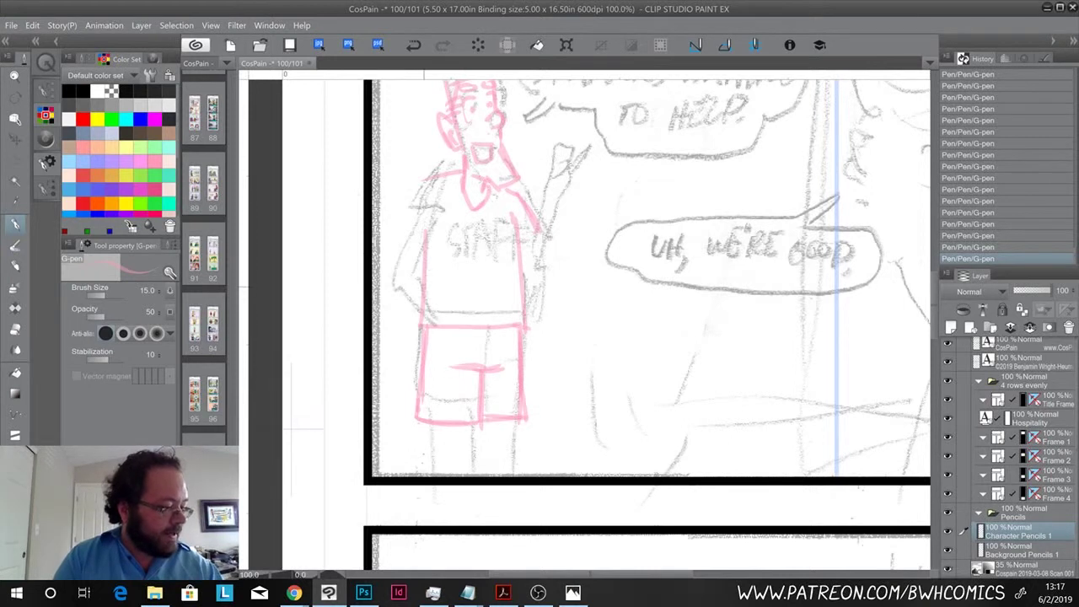
{"action": "mouse_move", "coordinate": [418, 287]}
{"action": "left_mouse_down"}
{"action": "mouse_move", "coordinate": [445, 328]}
{"action": "mouse_move", "coordinate": [531, 327]}
{"action": "left_mouse_up"}
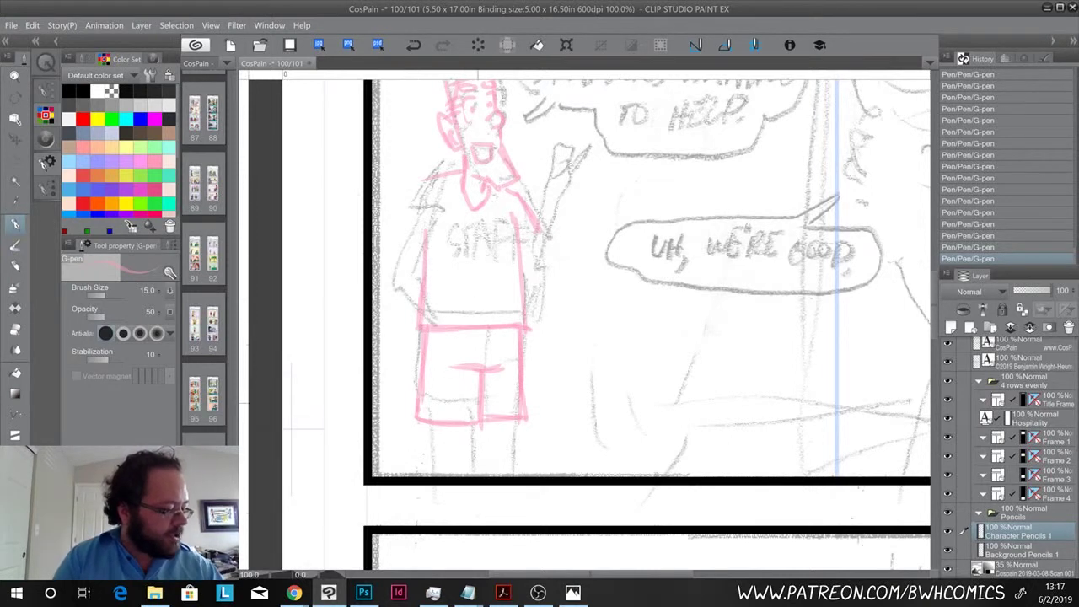
- Pencil both of the staffer's legs from the shorts down to the panel's lower border
{"action": "left_click_drag", "start_coordinate": [514, 420], "coordinate": [506, 472]}
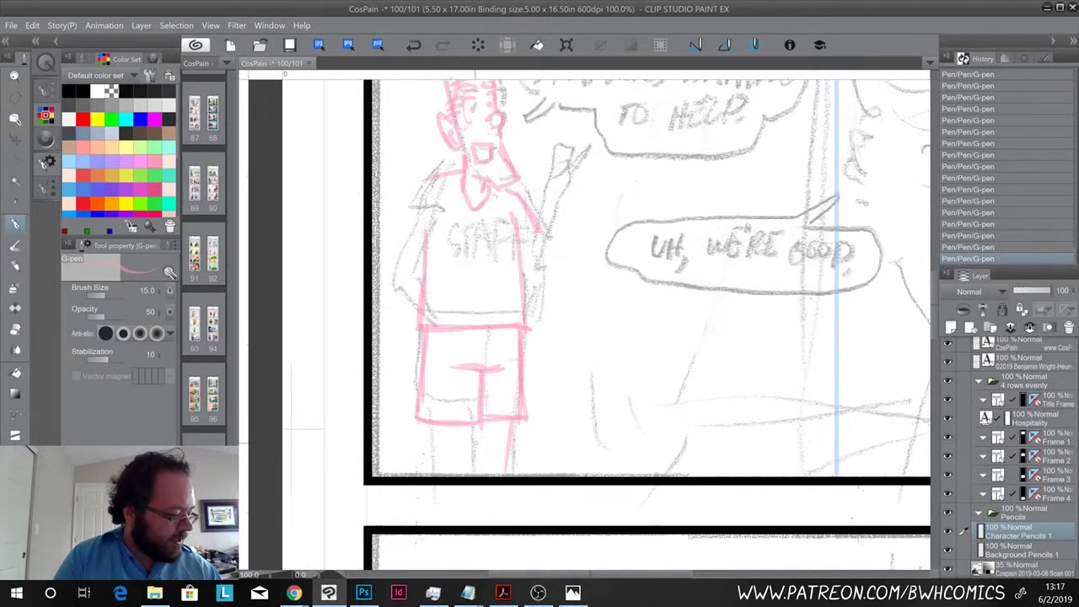
{"action": "left_click_drag", "start_coordinate": [477, 421], "coordinate": [474, 472]}
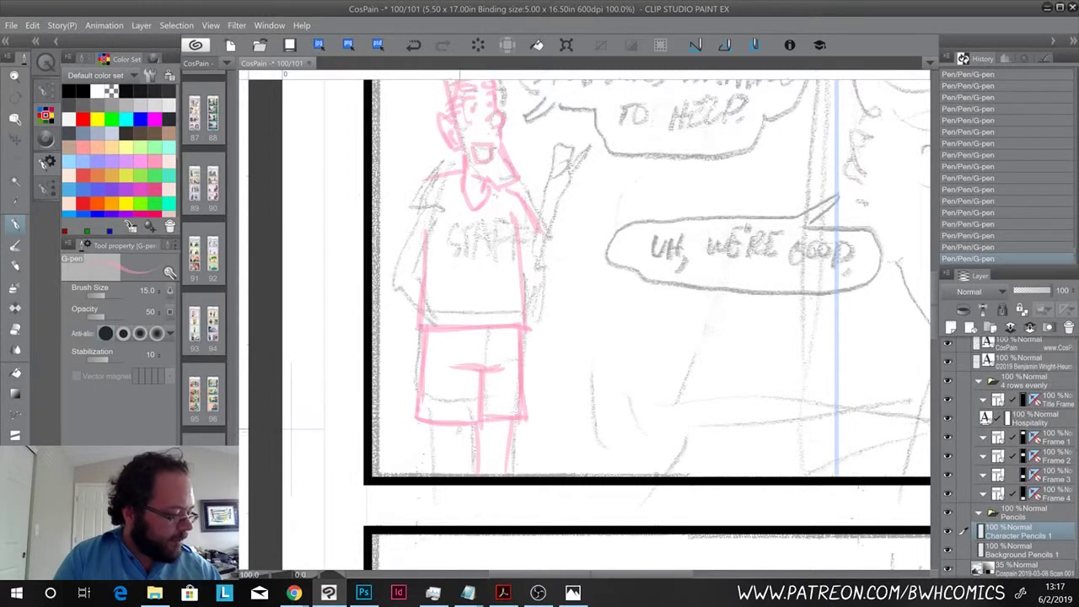
{"action": "left_click_drag", "start_coordinate": [465, 425], "coordinate": [456, 474]}
{"action": "left_click_drag", "start_coordinate": [428, 425], "coordinate": [427, 472]}
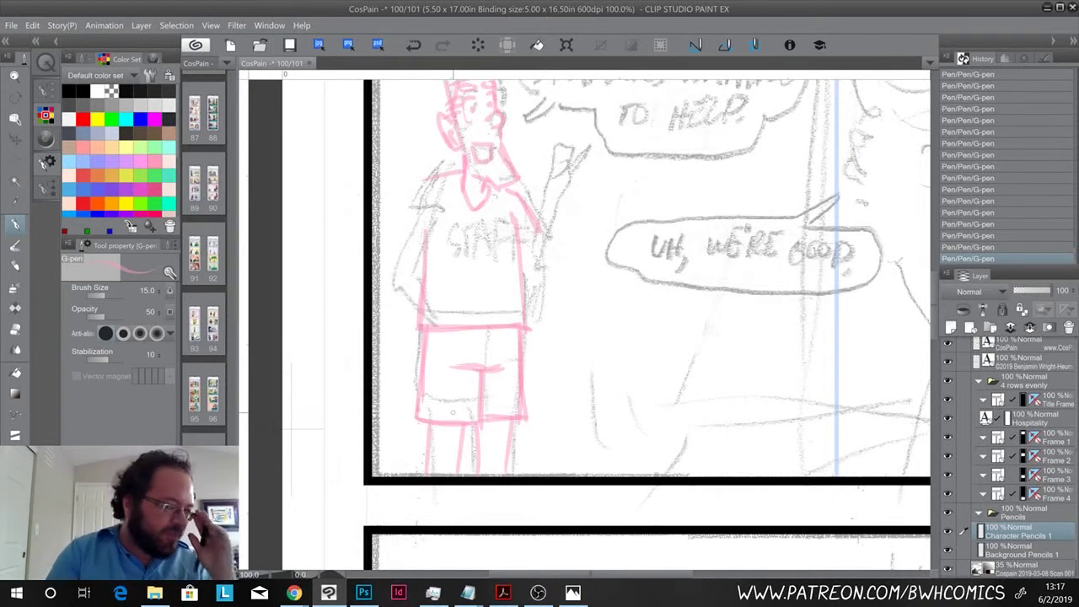
- Pencil the staffer's sleeve and raised forearm beside the speech balloons, erasing and reworking the stray forearm lines
{"action": "mouse_move", "coordinate": [543, 236]}
{"action": "left_mouse_down"}
{"action": "mouse_move", "coordinate": [531, 244]}
{"action": "mouse_move", "coordinate": [533, 276]}
{"action": "left_mouse_up"}
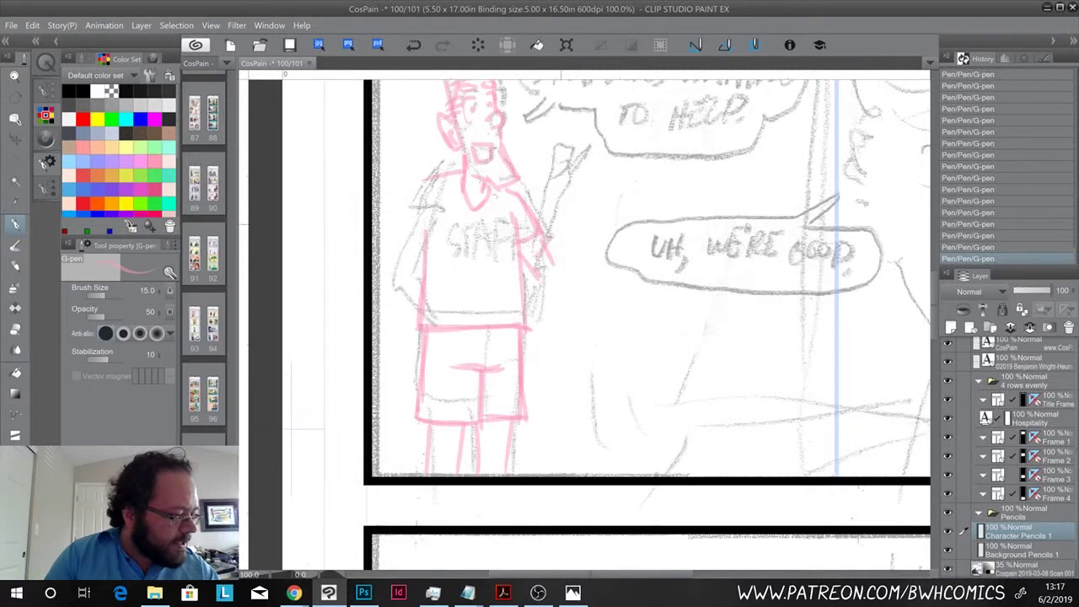
{"action": "left_click_drag", "start_coordinate": [577, 211], "coordinate": [548, 243]}
{"action": "mouse_move", "coordinate": [563, 197]}
{"action": "left_mouse_down"}
{"action": "mouse_move", "coordinate": [534, 258]}
{"action": "mouse_move", "coordinate": [544, 243]}
{"action": "mouse_move", "coordinate": [548, 290]}
{"action": "mouse_move", "coordinate": [569, 186]}
{"action": "mouse_move", "coordinate": [561, 273]}
{"action": "mouse_move", "coordinate": [533, 271]}
{"action": "left_mouse_up"}
{"action": "key", "text": "e"}
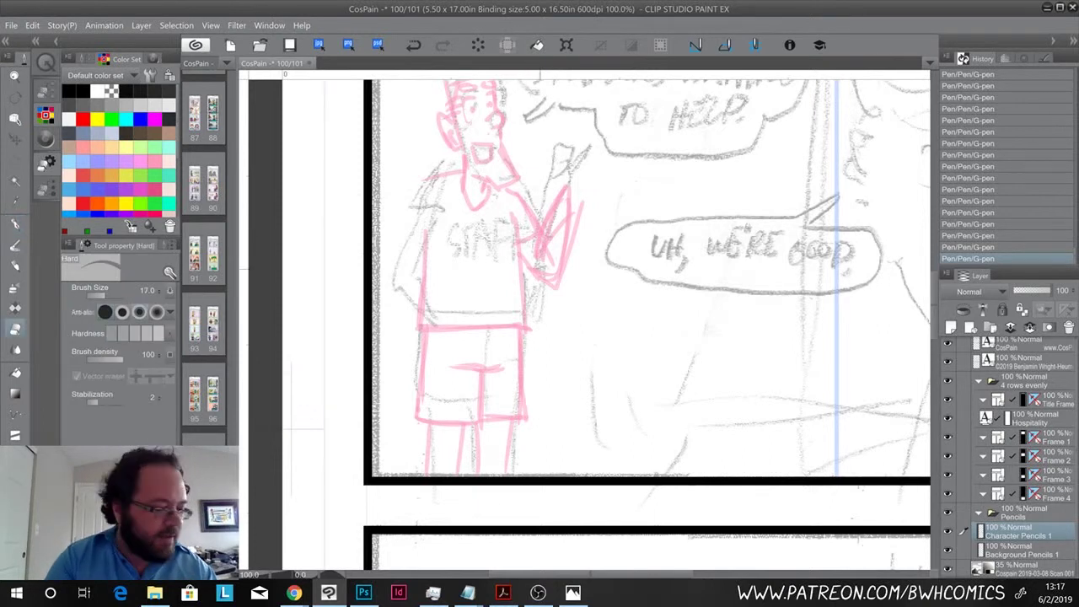
{"action": "left_click_drag", "start_coordinate": [551, 290], "coordinate": [557, 287]}
{"action": "mouse_move", "coordinate": [560, 222]}
{"action": "left_mouse_down"}
{"action": "mouse_move", "coordinate": [574, 250]}
{"action": "mouse_move", "coordinate": [581, 202]}
{"action": "mouse_move", "coordinate": [566, 211]}
{"action": "mouse_move", "coordinate": [570, 197]}
{"action": "mouse_move", "coordinate": [571, 212]}
{"action": "mouse_move", "coordinate": [545, 236]}
{"action": "mouse_move", "coordinate": [575, 203]}
{"action": "left_mouse_up"}
{"action": "key", "text": "p"}
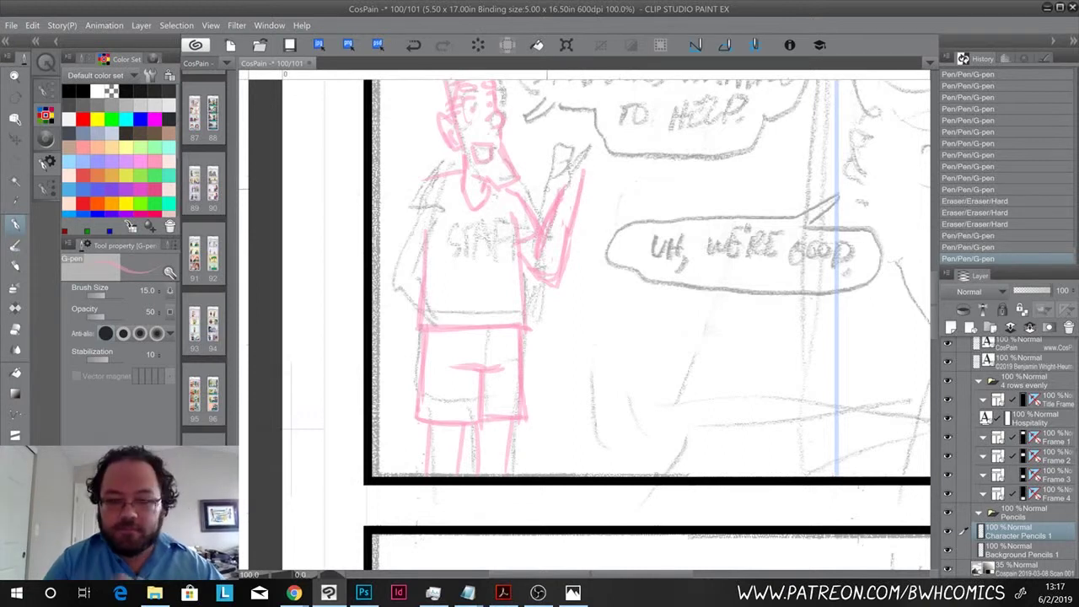
- Pencil the staffer's raised hand with curled fingers at the end of the bent forearm
{"action": "mouse_move", "coordinate": [583, 179]}
{"action": "left_mouse_down"}
{"action": "mouse_move", "coordinate": [558, 160]}
{"action": "mouse_move", "coordinate": [552, 184]}
{"action": "left_mouse_up"}
{"action": "mouse_move", "coordinate": [552, 177]}
{"action": "left_mouse_down"}
{"action": "mouse_move", "coordinate": [563, 192]}
{"action": "mouse_move", "coordinate": [555, 157]}
{"action": "left_mouse_up"}
{"action": "mouse_move", "coordinate": [554, 155]}
{"action": "left_mouse_down"}
{"action": "mouse_move", "coordinate": [549, 177]}
{"action": "mouse_move", "coordinate": [563, 158]}
{"action": "mouse_move", "coordinate": [575, 205]}
{"action": "left_mouse_up"}
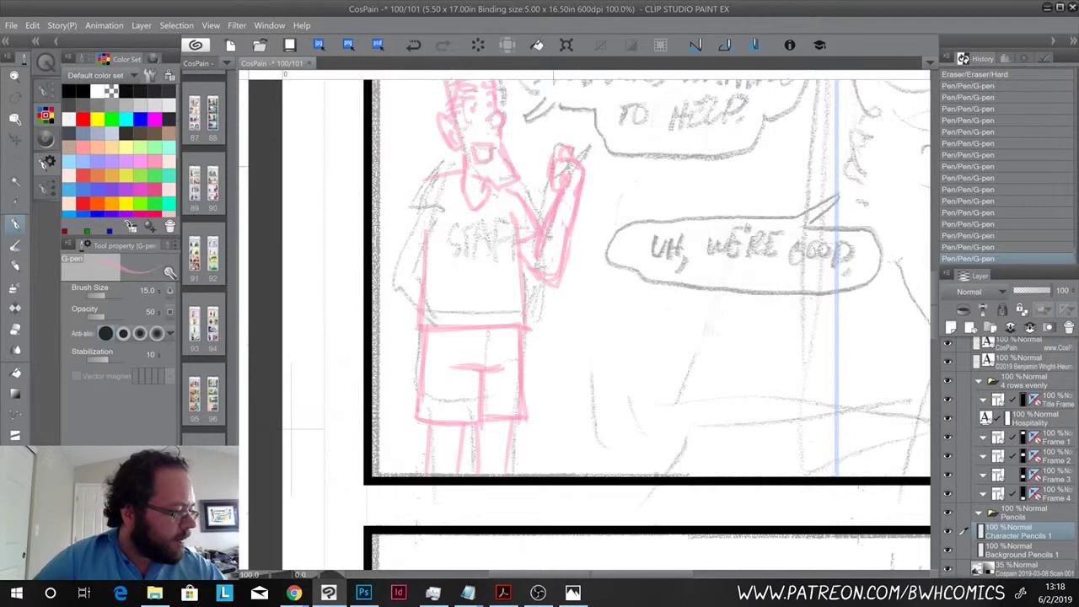
{"action": "mouse_move", "coordinate": [547, 165]}
{"action": "left_mouse_down"}
{"action": "mouse_move", "coordinate": [552, 187]}
{"action": "mouse_move", "coordinate": [543, 187]}
{"action": "mouse_move", "coordinate": [546, 172]}
{"action": "left_mouse_up"}
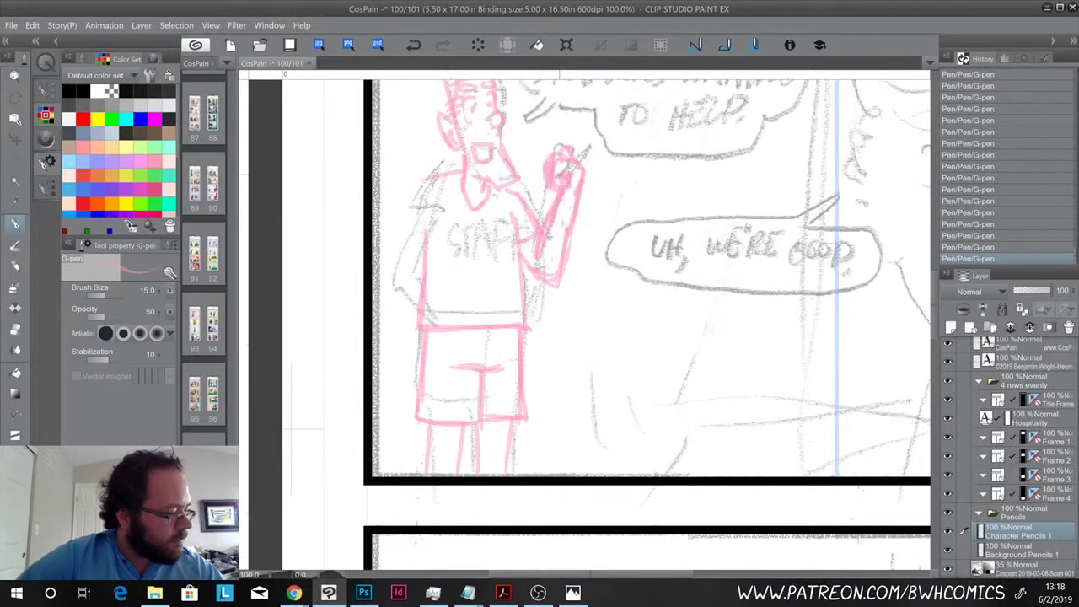
- Pencil the staffer's other sleeve and bent arm with the hand on the hip, erasing the overlapping shirt line
{"action": "mouse_move", "coordinate": [455, 169]}
{"action": "left_mouse_down"}
{"action": "mouse_move", "coordinate": [401, 200]}
{"action": "mouse_move", "coordinate": [398, 221]}
{"action": "mouse_move", "coordinate": [409, 209]}
{"action": "left_mouse_up"}
{"action": "mouse_move", "coordinate": [411, 209]}
{"action": "left_mouse_down"}
{"action": "mouse_move", "coordinate": [396, 228]}
{"action": "mouse_move", "coordinate": [436, 246]}
{"action": "left_mouse_up"}
{"action": "mouse_move", "coordinate": [408, 229]}
{"action": "left_mouse_down"}
{"action": "mouse_move", "coordinate": [438, 247]}
{"action": "mouse_move", "coordinate": [445, 211]}
{"action": "mouse_move", "coordinate": [386, 276]}
{"action": "mouse_move", "coordinate": [421, 307]}
{"action": "mouse_move", "coordinate": [410, 275]}
{"action": "mouse_move", "coordinate": [440, 300]}
{"action": "mouse_move", "coordinate": [408, 331]}
{"action": "mouse_move", "coordinate": [410, 304]}
{"action": "left_mouse_up"}
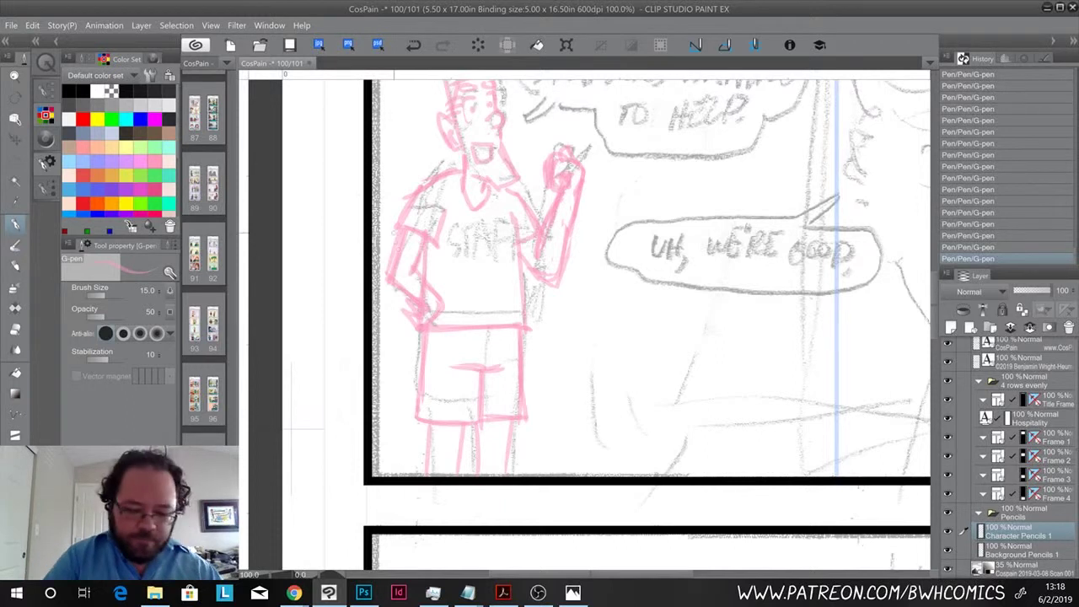
{"action": "key", "text": "e"}
{"action": "left_click_drag", "start_coordinate": [421, 280], "coordinate": [432, 295]}
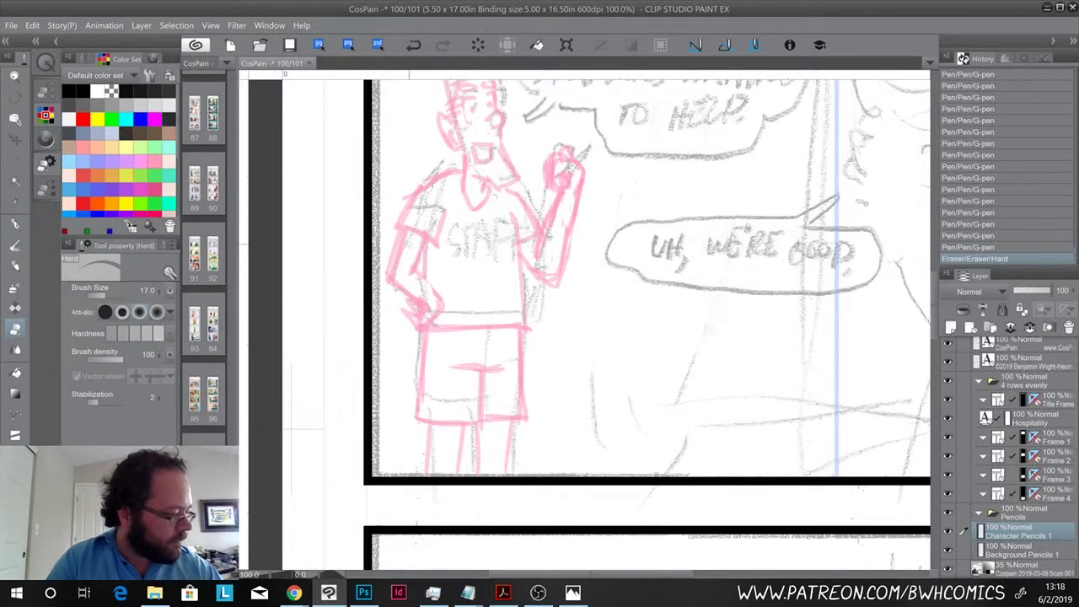
{"action": "key", "text": "p"}
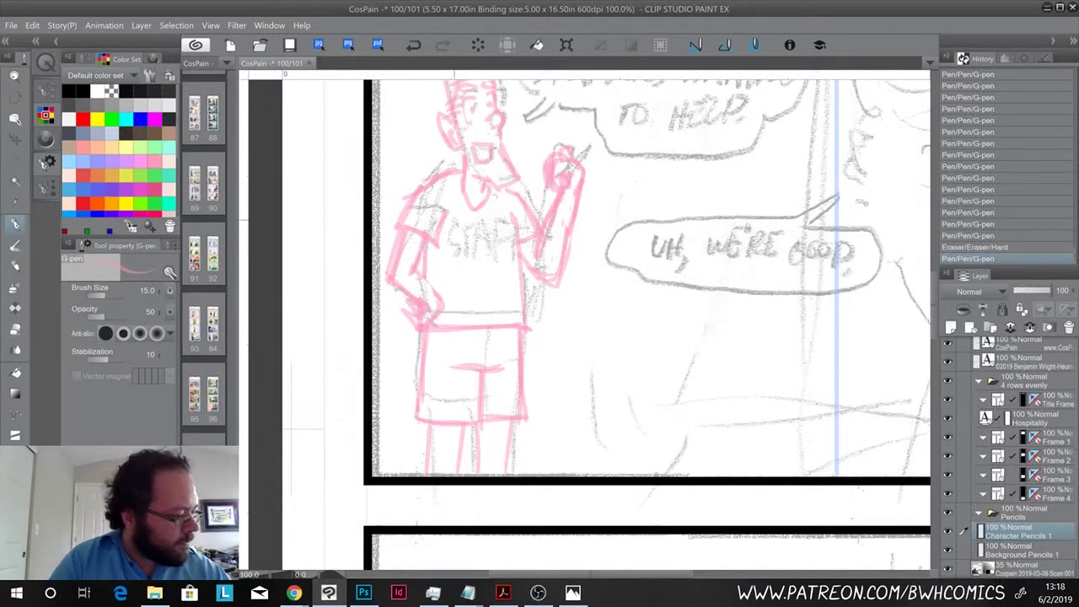
- Letter the word STAFF across the front of the staffer's shirt in panel two
{"action": "mouse_move", "coordinate": [462, 223]}
{"action": "left_mouse_down"}
{"action": "mouse_move", "coordinate": [449, 252]}
{"action": "mouse_move", "coordinate": [459, 240]}
{"action": "mouse_move", "coordinate": [470, 249]}
{"action": "mouse_move", "coordinate": [482, 223]}
{"action": "mouse_move", "coordinate": [477, 249]}
{"action": "mouse_move", "coordinate": [497, 249]}
{"action": "mouse_move", "coordinate": [511, 225]}
{"action": "mouse_move", "coordinate": [511, 249]}
{"action": "mouse_move", "coordinate": [522, 226]}
{"action": "left_mouse_up"}
{"action": "left_click_drag", "start_coordinate": [513, 237], "coordinate": [521, 236]}
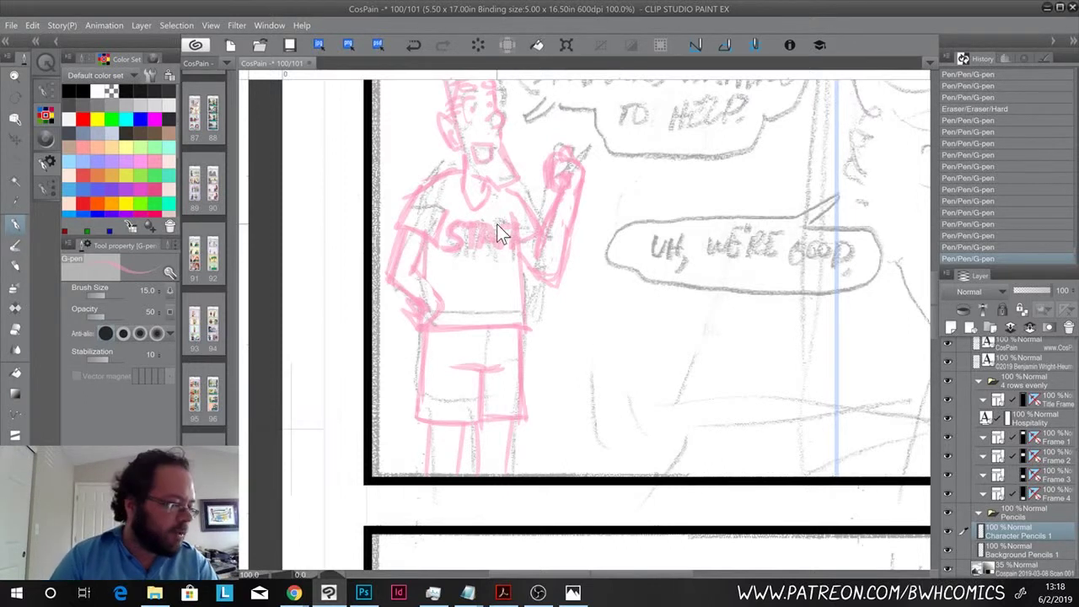
- Pencil the tall, partly cropped head at panel two's right border, including its horizontal bands, front details and jaw line
{"action": "scroll", "coordinate": [496, 223], "scroll_direction": "down", "scroll_amount": 2}
{"action": "key", "text": "space"}
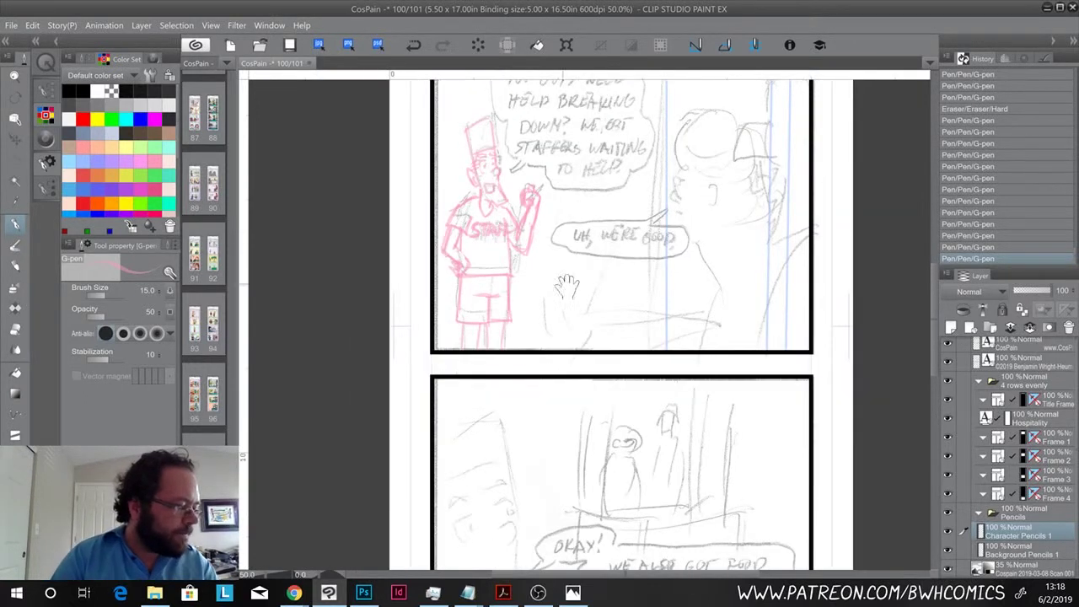
{"action": "left_click_drag", "start_coordinate": [612, 301], "coordinate": [599, 432]}
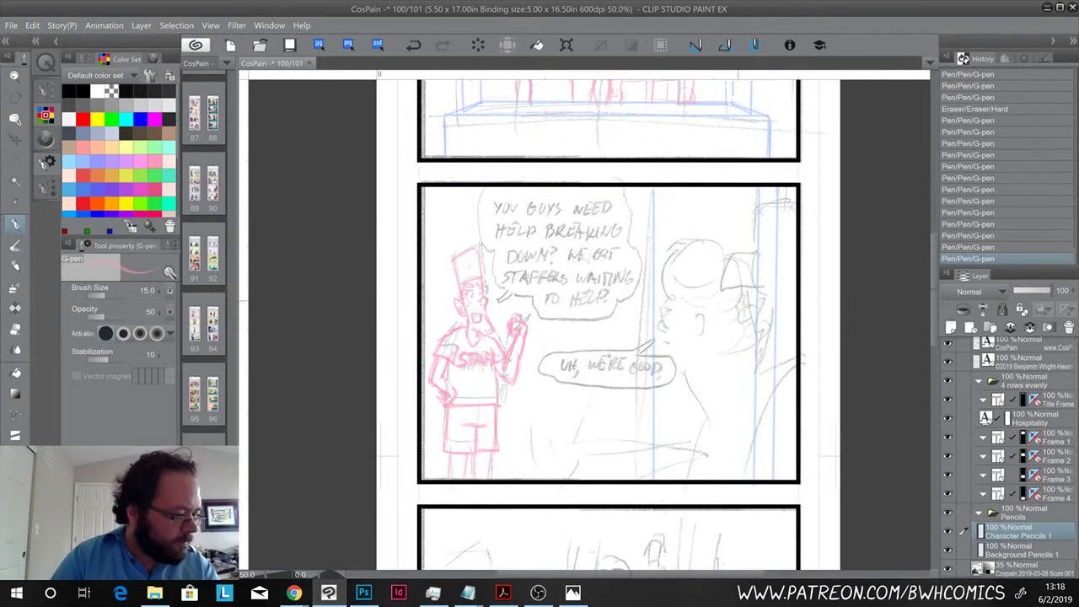
{"action": "mouse_move", "coordinate": [793, 201]}
{"action": "left_mouse_down"}
{"action": "mouse_move", "coordinate": [758, 204]}
{"action": "mouse_move", "coordinate": [754, 251]}
{"action": "left_mouse_up"}
{"action": "mouse_move", "coordinate": [757, 212]}
{"action": "left_mouse_down"}
{"action": "mouse_move", "coordinate": [729, 283]}
{"action": "mouse_move", "coordinate": [756, 275]}
{"action": "mouse_move", "coordinate": [759, 257]}
{"action": "mouse_move", "coordinate": [755, 270]}
{"action": "left_mouse_up"}
{"action": "left_click_drag", "start_coordinate": [759, 261], "coordinate": [796, 273]}
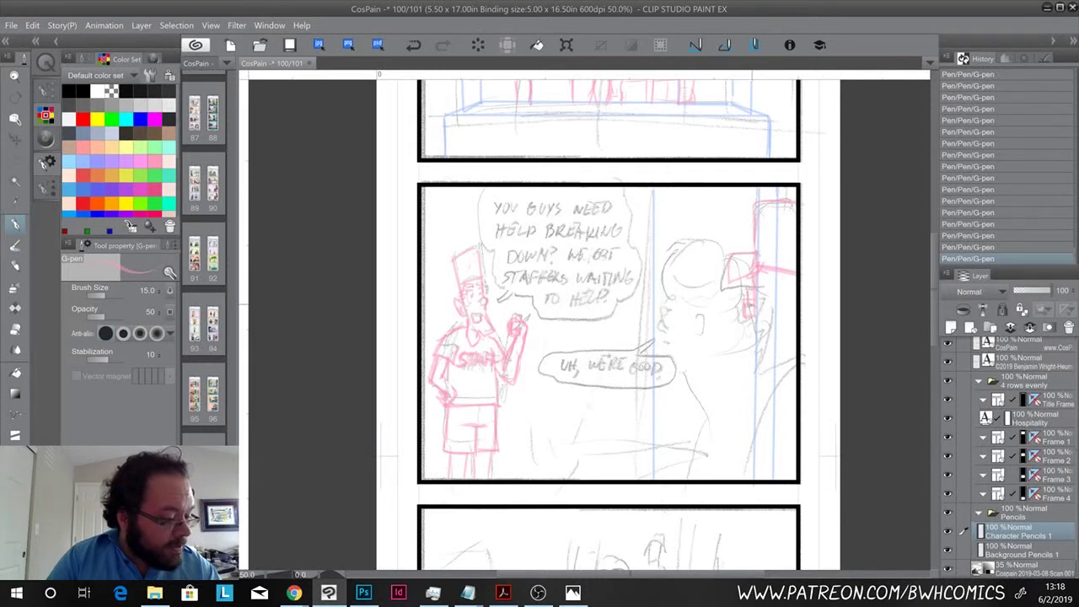
{"action": "mouse_move", "coordinate": [750, 289]}
{"action": "left_mouse_down"}
{"action": "mouse_move", "coordinate": [751, 307]}
{"action": "mouse_move", "coordinate": [795, 294]}
{"action": "left_mouse_up"}
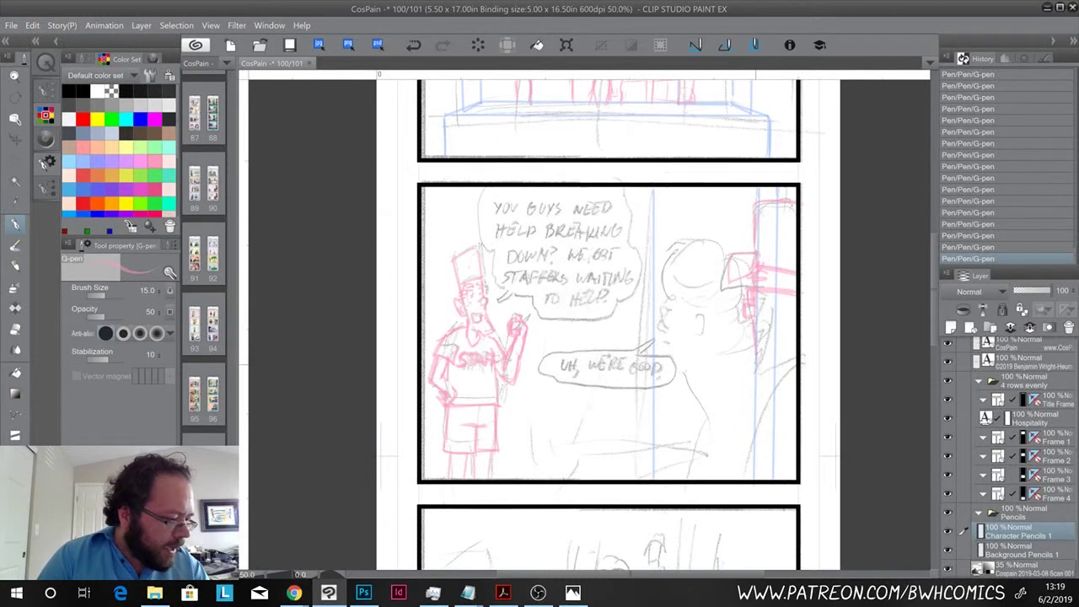
{"action": "mouse_move", "coordinate": [756, 344]}
{"action": "left_mouse_down"}
{"action": "mouse_move", "coordinate": [751, 367]}
{"action": "mouse_move", "coordinate": [794, 364]}
{"action": "left_mouse_up"}
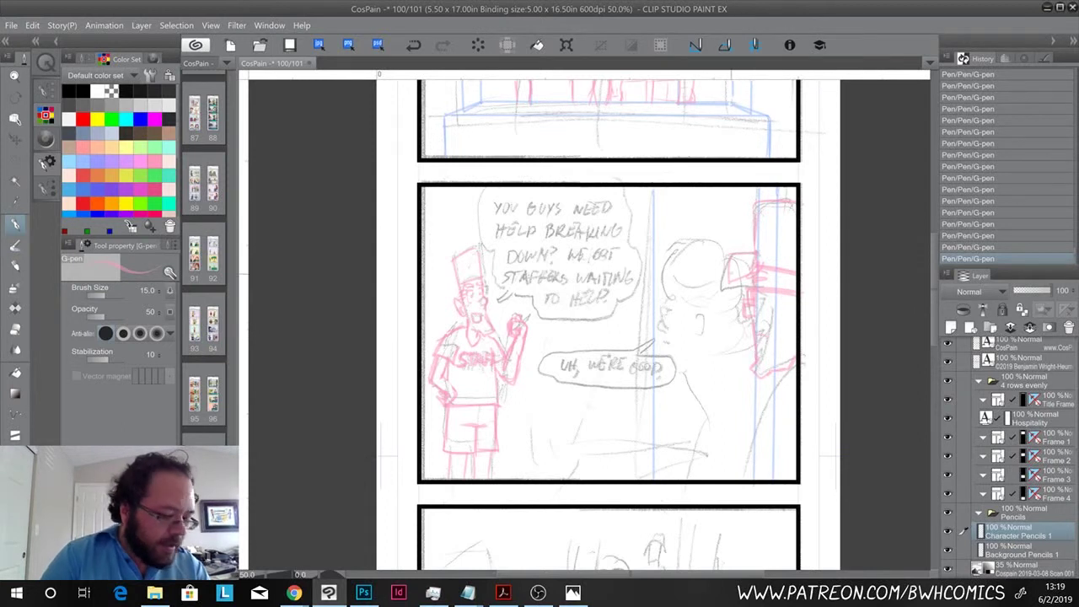
- Compare the cropped head with and without its last stroke, and add the inner contour and jagged hair strokes beside the border
{"action": "key", "text": "ctrl+z"}
{"action": "scroll", "coordinate": [745, 284], "scroll_direction": "up", "scroll_amount": 2}
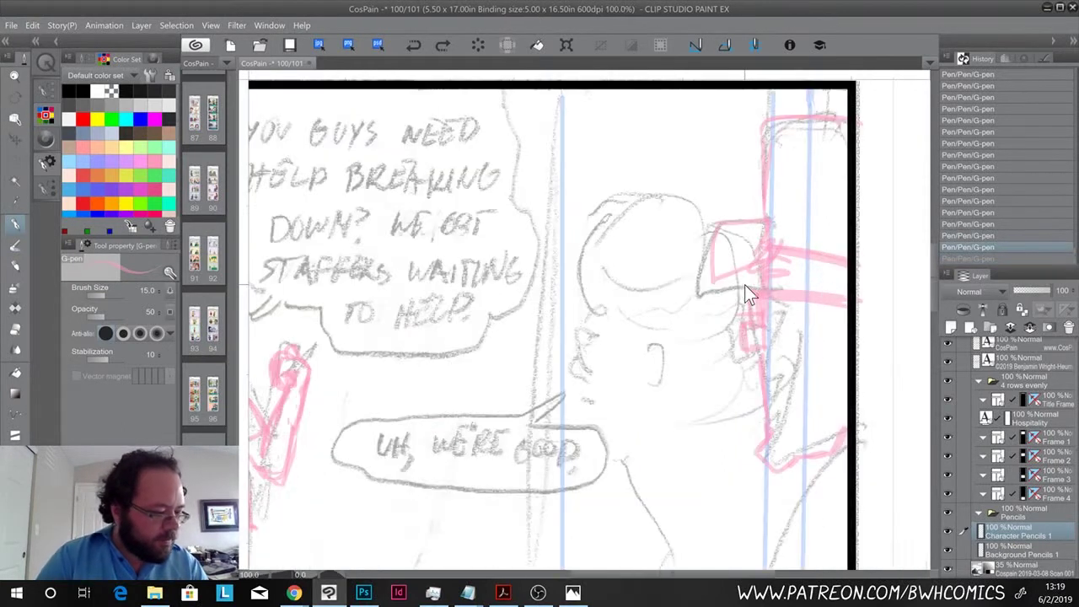
{"action": "key", "text": "ctrl+y"}
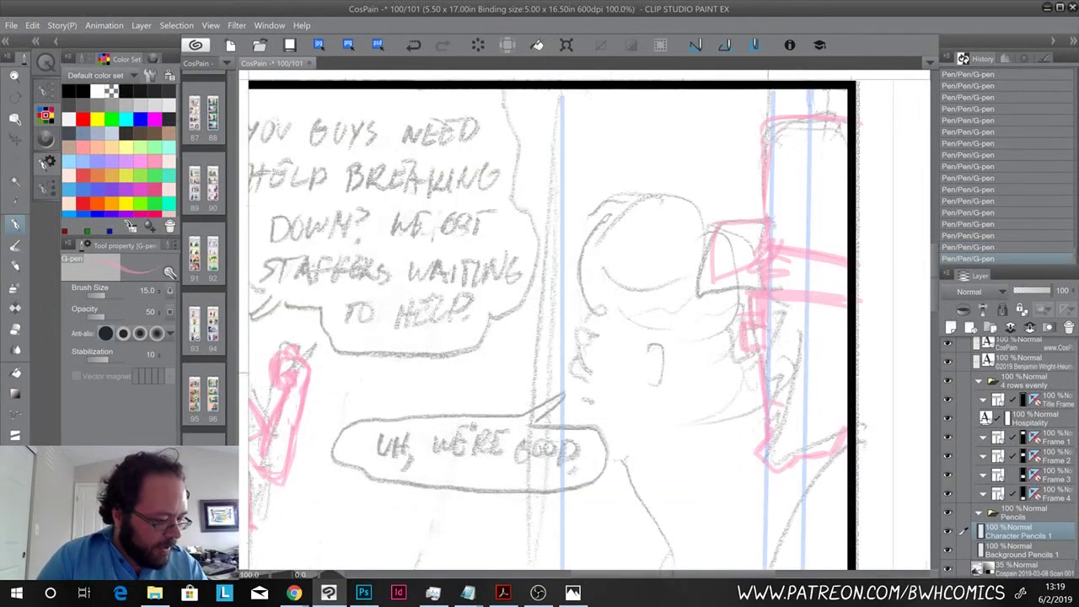
{"action": "key", "text": "ctrl+z"}
{"action": "key", "text": "ctrl+y"}
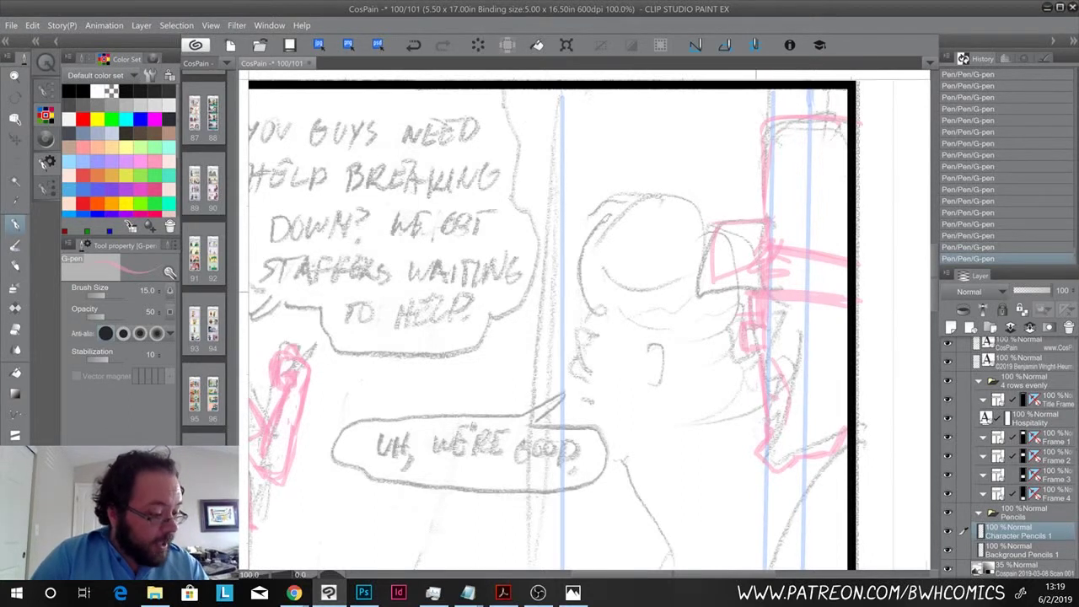
{"action": "left_click_drag", "start_coordinate": [846, 275], "coordinate": [831, 364]}
{"action": "left_click_drag", "start_coordinate": [846, 305], "coordinate": [815, 400]}
{"action": "mouse_move", "coordinate": [835, 385]}
{"action": "left_mouse_down"}
{"action": "mouse_move", "coordinate": [822, 414]}
{"action": "mouse_move", "coordinate": [848, 413]}
{"action": "left_mouse_up"}
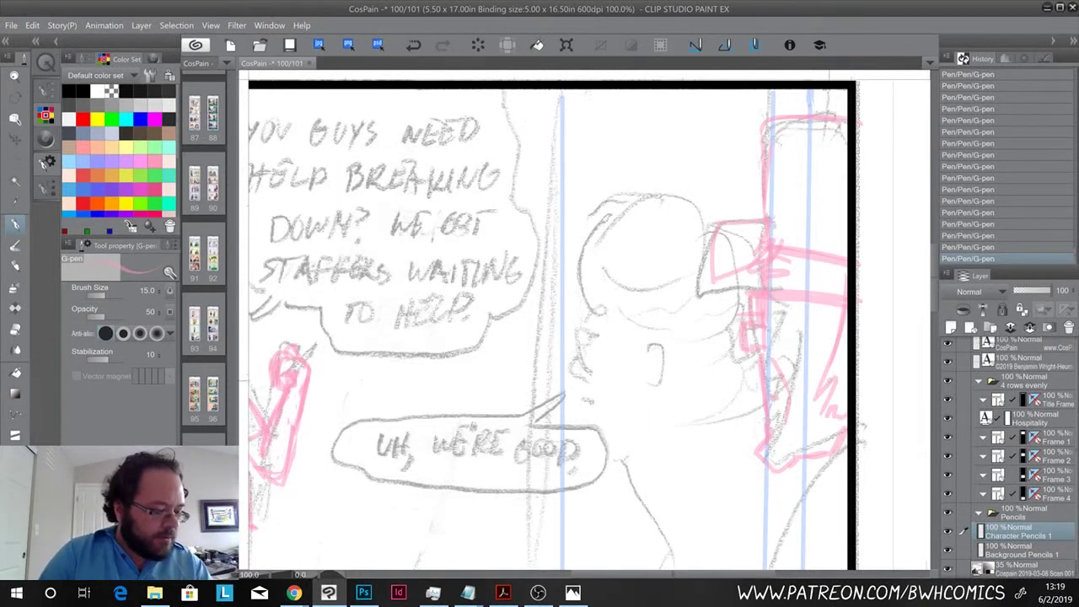
{"action": "left_click_drag", "start_coordinate": [830, 383], "coordinate": [816, 424]}
{"action": "mouse_move", "coordinate": [837, 420]}
{"action": "left_mouse_down"}
{"action": "mouse_move", "coordinate": [821, 439]}
{"action": "mouse_move", "coordinate": [835, 431]}
{"action": "left_mouse_up"}
{"action": "left_click_drag", "start_coordinate": [837, 329], "coordinate": [824, 357]}
{"action": "left_click_drag", "start_coordinate": [828, 360], "coordinate": [836, 347]}
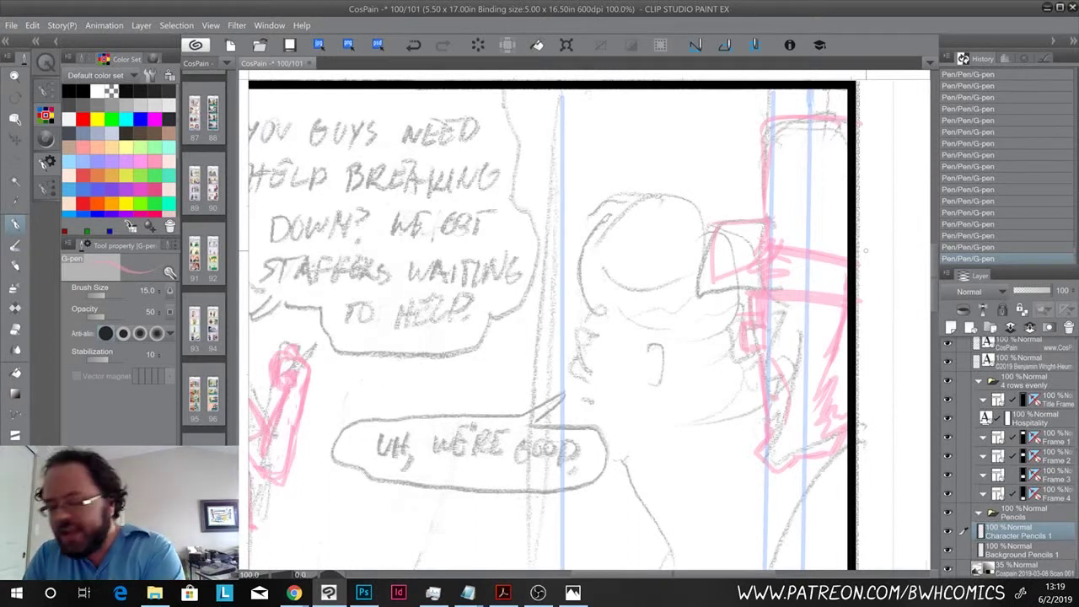
- Pencil the cropped figure's neck, shoulder, banded arm and squared chest shape down to the panel's lower border
{"action": "left_click_drag", "start_coordinate": [721, 461], "coordinate": [697, 272]}
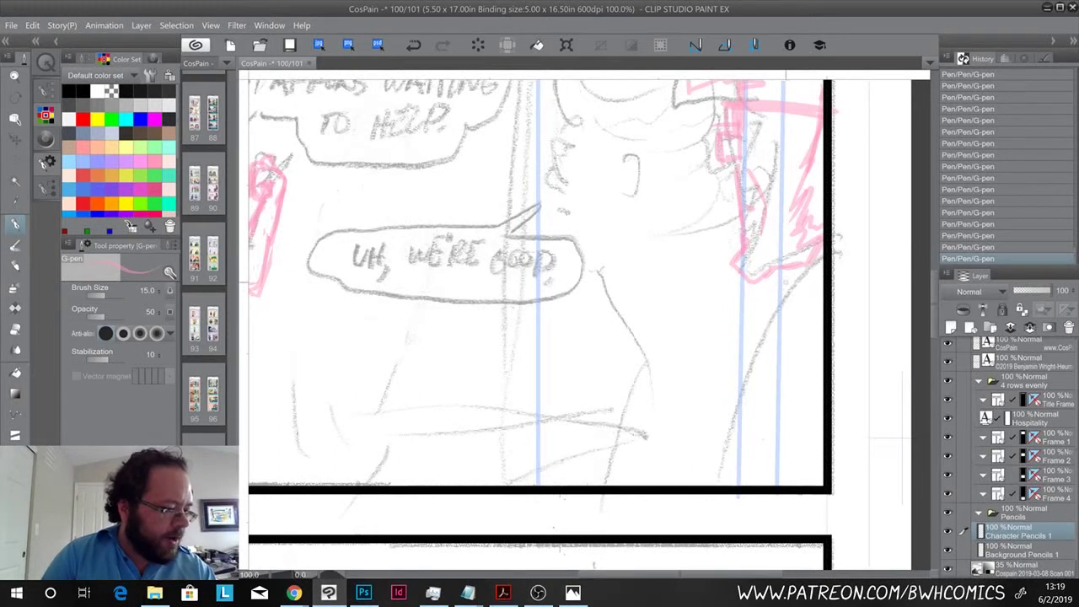
{"action": "mouse_move", "coordinate": [793, 270]}
{"action": "left_mouse_down"}
{"action": "mouse_move", "coordinate": [777, 293]}
{"action": "mouse_move", "coordinate": [843, 284]}
{"action": "left_mouse_up"}
{"action": "mouse_move", "coordinate": [774, 287]}
{"action": "left_mouse_down"}
{"action": "mouse_move", "coordinate": [781, 317]}
{"action": "mouse_move", "coordinate": [735, 348]}
{"action": "left_mouse_up"}
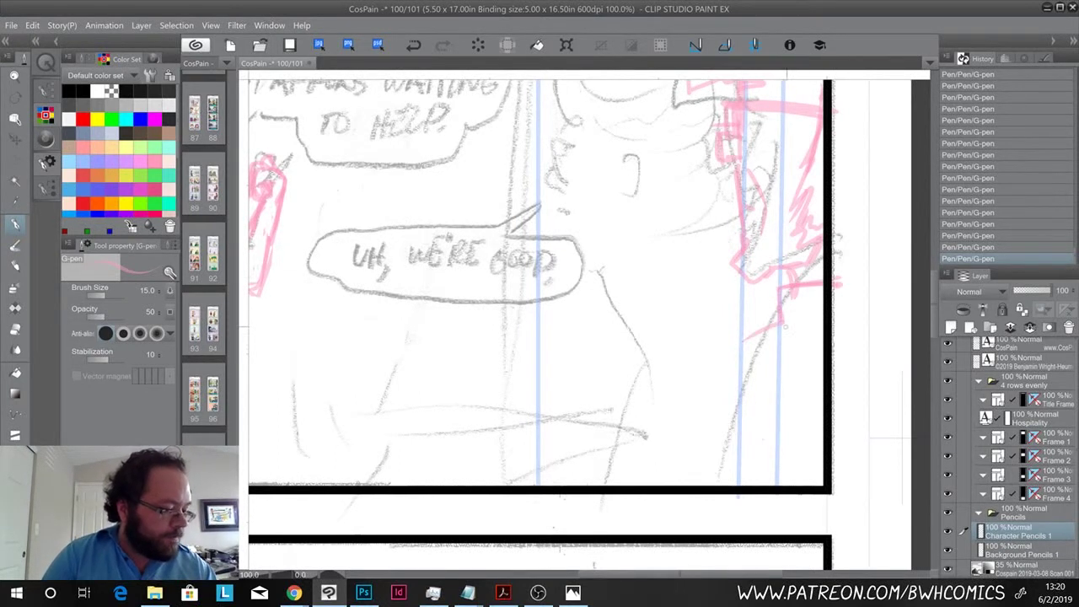
{"action": "mouse_move", "coordinate": [789, 326]}
{"action": "left_mouse_down"}
{"action": "mouse_move", "coordinate": [734, 362]}
{"action": "mouse_move", "coordinate": [737, 353]}
{"action": "mouse_move", "coordinate": [722, 399]}
{"action": "mouse_move", "coordinate": [722, 384]}
{"action": "mouse_move", "coordinate": [722, 486]}
{"action": "left_mouse_up"}
{"action": "left_click_drag", "start_coordinate": [782, 351], "coordinate": [774, 485]}
{"action": "mouse_move", "coordinate": [784, 420]}
{"action": "left_mouse_down"}
{"action": "mouse_move", "coordinate": [822, 427]}
{"action": "mouse_move", "coordinate": [792, 349]}
{"action": "mouse_move", "coordinate": [851, 346]}
{"action": "left_mouse_up"}
{"action": "left_click_drag", "start_coordinate": [735, 381], "coordinate": [782, 396]}
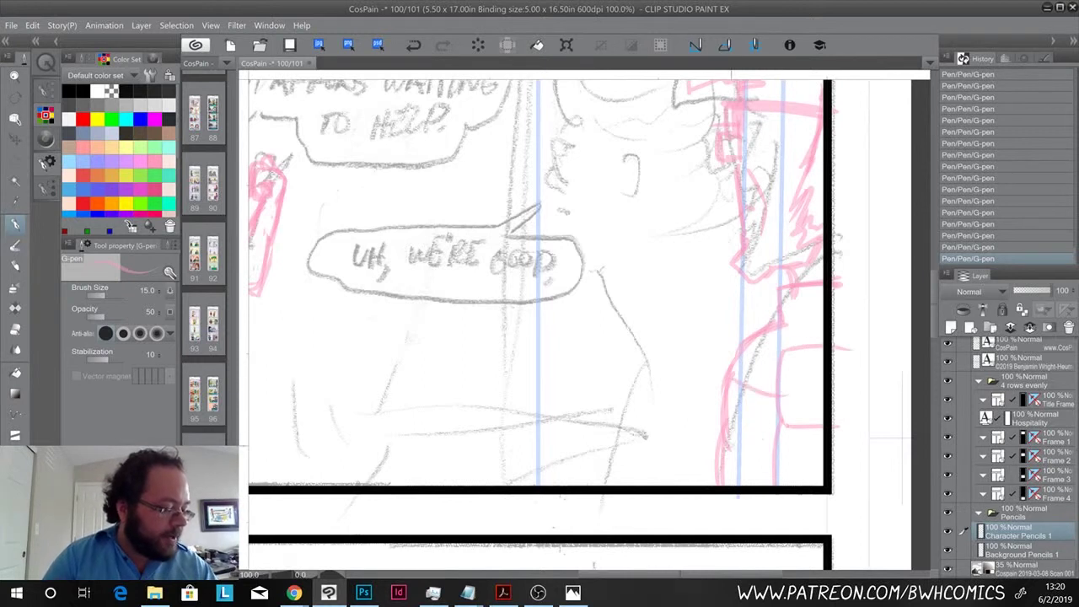
{"action": "left_click_drag", "start_coordinate": [725, 439], "coordinate": [774, 462]}
{"action": "left_click_drag", "start_coordinate": [806, 354], "coordinate": [809, 327]}
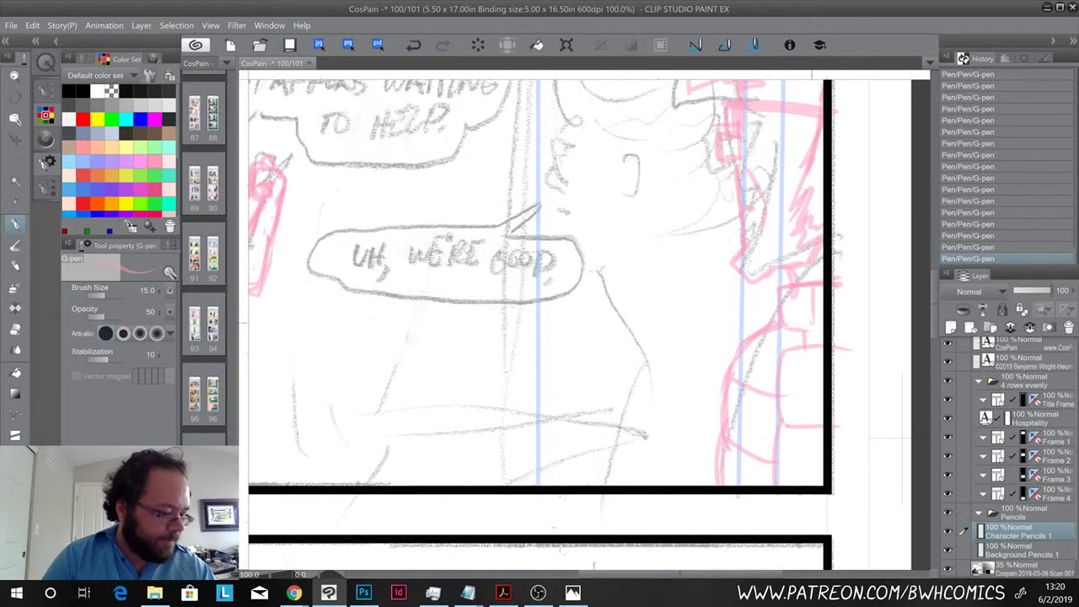
- Pencil the swept-up hair outline and the ear of the foreground character who says "Uh, we're good"
{"action": "left_click_drag", "start_coordinate": [634, 368], "coordinate": [718, 469]}
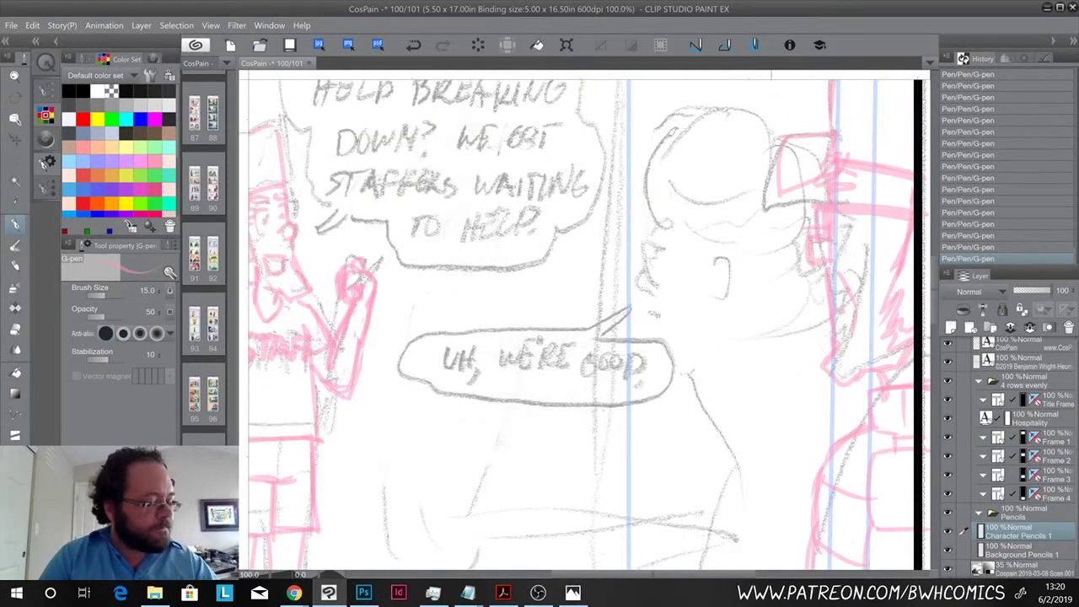
{"action": "left_click_drag", "start_coordinate": [775, 152], "coordinate": [782, 155]}
{"action": "left_click_drag", "start_coordinate": [738, 117], "coordinate": [777, 153]}
{"action": "mouse_move", "coordinate": [662, 136]}
{"action": "left_mouse_down"}
{"action": "mouse_move", "coordinate": [736, 109]}
{"action": "mouse_move", "coordinate": [652, 162]}
{"action": "left_mouse_up"}
{"action": "left_click_drag", "start_coordinate": [693, 120], "coordinate": [639, 184]}
{"action": "mouse_move", "coordinate": [649, 147]}
{"action": "left_mouse_down"}
{"action": "mouse_move", "coordinate": [643, 217]}
{"action": "mouse_move", "coordinate": [671, 222]}
{"action": "mouse_move", "coordinate": [651, 216]}
{"action": "left_mouse_up"}
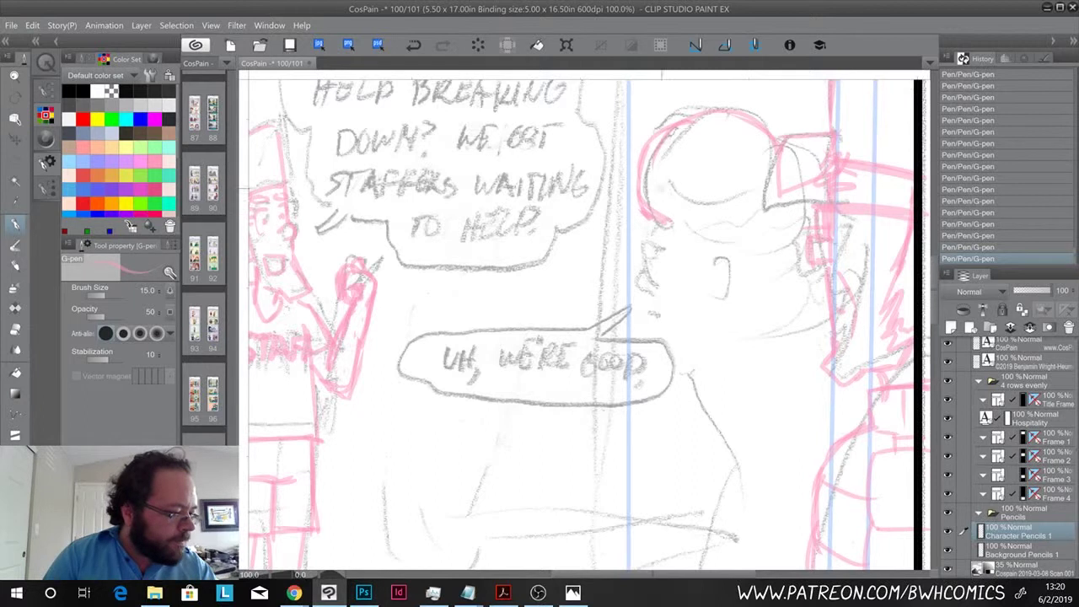
{"action": "mouse_move", "coordinate": [726, 226]}
{"action": "left_mouse_down"}
{"action": "mouse_move", "coordinate": [757, 222]}
{"action": "mouse_move", "coordinate": [762, 266]}
{"action": "mouse_move", "coordinate": [740, 279]}
{"action": "mouse_move", "coordinate": [751, 236]}
{"action": "mouse_move", "coordinate": [743, 259]}
{"action": "left_mouse_up"}
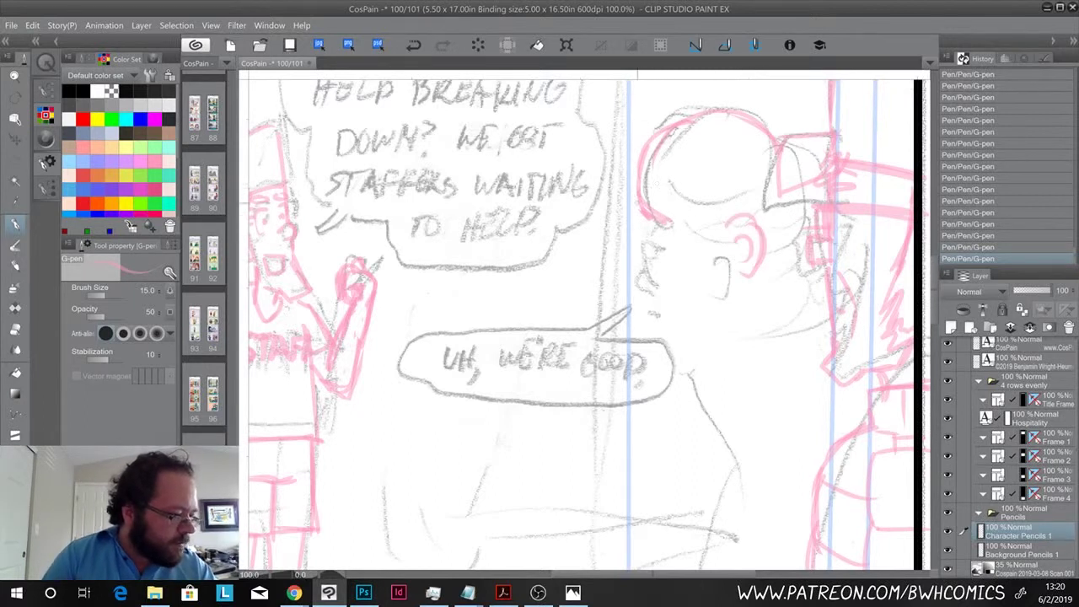
- Pencil the foreground character's hairline, eyebrows, glasses, nose, open mouth and jaw
{"action": "mouse_move", "coordinate": [639, 175]}
{"action": "left_mouse_down"}
{"action": "mouse_move", "coordinate": [663, 227]}
{"action": "mouse_move", "coordinate": [658, 208]}
{"action": "mouse_move", "coordinate": [674, 220]}
{"action": "mouse_move", "coordinate": [682, 203]}
{"action": "mouse_move", "coordinate": [723, 224]}
{"action": "left_mouse_up"}
{"action": "mouse_move", "coordinate": [685, 185]}
{"action": "left_mouse_down"}
{"action": "mouse_move", "coordinate": [716, 221]}
{"action": "mouse_move", "coordinate": [653, 255]}
{"action": "mouse_move", "coordinate": [637, 300]}
{"action": "mouse_move", "coordinate": [666, 305]}
{"action": "mouse_move", "coordinate": [667, 329]}
{"action": "mouse_move", "coordinate": [700, 361]}
{"action": "mouse_move", "coordinate": [745, 330]}
{"action": "mouse_move", "coordinate": [759, 295]}
{"action": "mouse_move", "coordinate": [737, 335]}
{"action": "left_mouse_up"}
{"action": "mouse_move", "coordinate": [676, 311]}
{"action": "left_mouse_down"}
{"action": "mouse_move", "coordinate": [690, 328]}
{"action": "mouse_move", "coordinate": [672, 300]}
{"action": "mouse_move", "coordinate": [693, 316]}
{"action": "mouse_move", "coordinate": [684, 339]}
{"action": "mouse_move", "coordinate": [696, 322]}
{"action": "left_mouse_up"}
{"action": "mouse_move", "coordinate": [651, 251]}
{"action": "left_mouse_down"}
{"action": "mouse_move", "coordinate": [676, 249]}
{"action": "mouse_move", "coordinate": [676, 283]}
{"action": "mouse_move", "coordinate": [677, 241]}
{"action": "left_mouse_up"}
{"action": "left_click_drag", "start_coordinate": [659, 246], "coordinate": [677, 243]}
{"action": "left_click_drag", "start_coordinate": [653, 281], "coordinate": [671, 284]}
{"action": "mouse_move", "coordinate": [684, 245]}
{"action": "left_mouse_down"}
{"action": "mouse_move", "coordinate": [732, 227]}
{"action": "mouse_move", "coordinate": [656, 236]}
{"action": "left_mouse_up"}
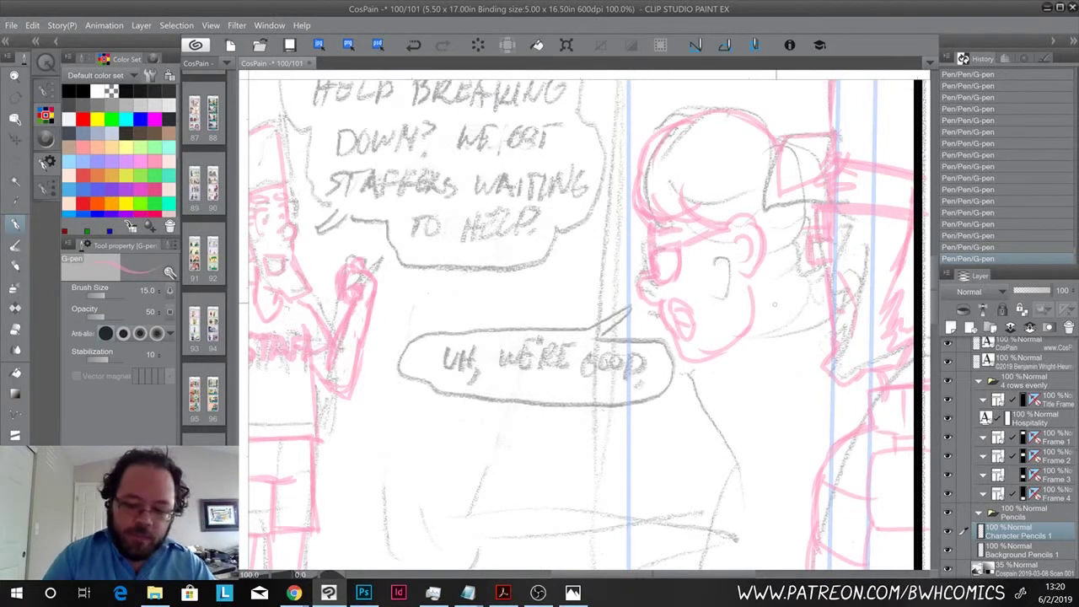
- Pencil the foreground character's back hair, neck, collar, diagonal strap and torso down to panel two's lower border
{"action": "scroll", "coordinate": [776, 303], "scroll_direction": "down", "scroll_amount": 2}
{"action": "mouse_move", "coordinate": [733, 208]}
{"action": "left_mouse_down"}
{"action": "mouse_move", "coordinate": [788, 211]}
{"action": "mouse_move", "coordinate": [792, 224]}
{"action": "mouse_move", "coordinate": [701, 226]}
{"action": "mouse_move", "coordinate": [703, 253]}
{"action": "mouse_move", "coordinate": [728, 247]}
{"action": "left_mouse_up"}
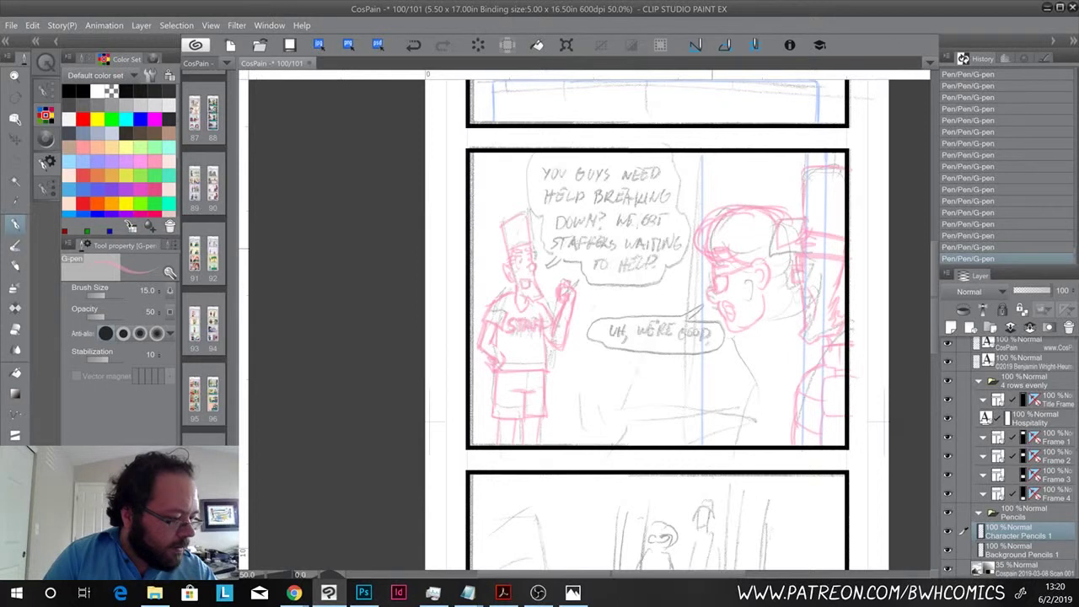
{"action": "left_click_drag", "start_coordinate": [784, 222], "coordinate": [787, 237]}
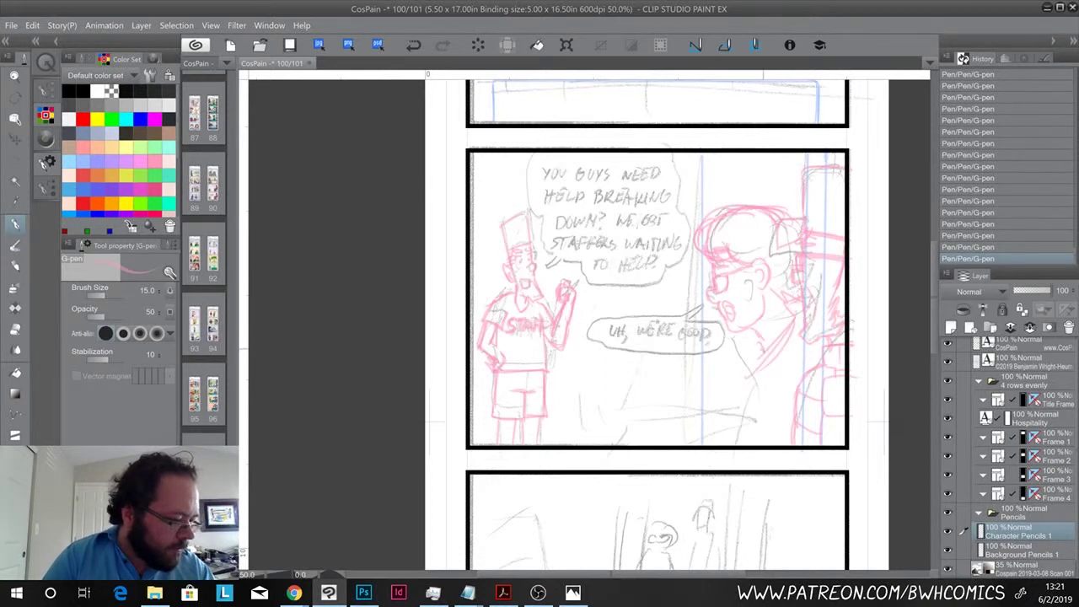
{"action": "left_click_drag", "start_coordinate": [765, 349], "coordinate": [747, 384]}
{"action": "left_click_drag", "start_coordinate": [799, 342], "coordinate": [741, 402]}
{"action": "left_click_drag", "start_coordinate": [754, 354], "coordinate": [733, 409]}
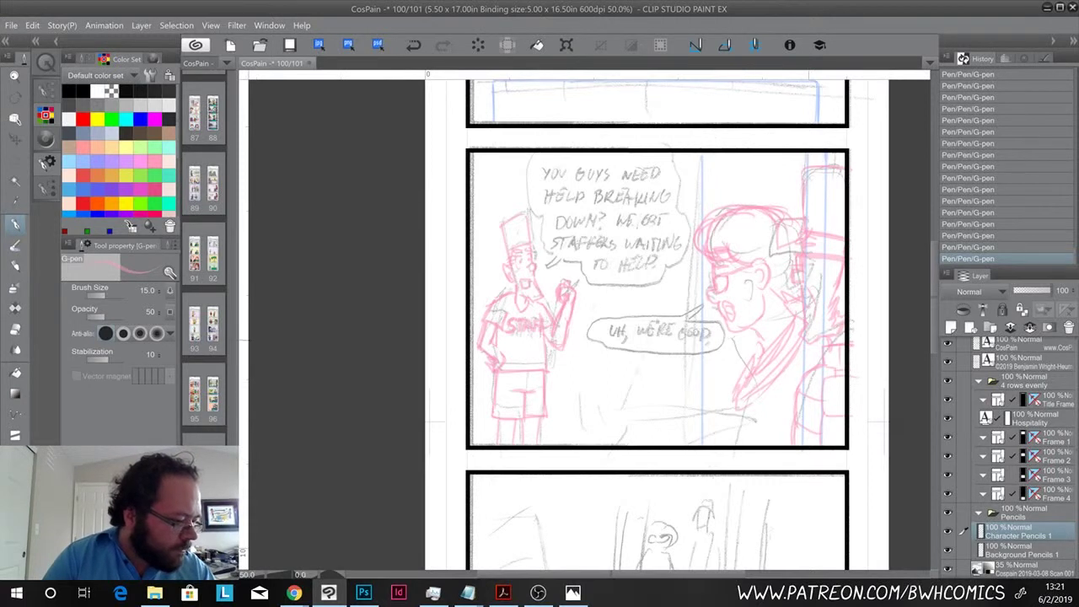
{"action": "mouse_move", "coordinate": [800, 342]}
{"action": "left_mouse_down"}
{"action": "mouse_move", "coordinate": [733, 407]}
{"action": "mouse_move", "coordinate": [750, 391]}
{"action": "mouse_move", "coordinate": [728, 442]}
{"action": "left_mouse_up"}
{"action": "mouse_move", "coordinate": [747, 368]}
{"action": "left_mouse_down"}
{"action": "mouse_move", "coordinate": [710, 430]}
{"action": "mouse_move", "coordinate": [715, 460]}
{"action": "left_mouse_up"}
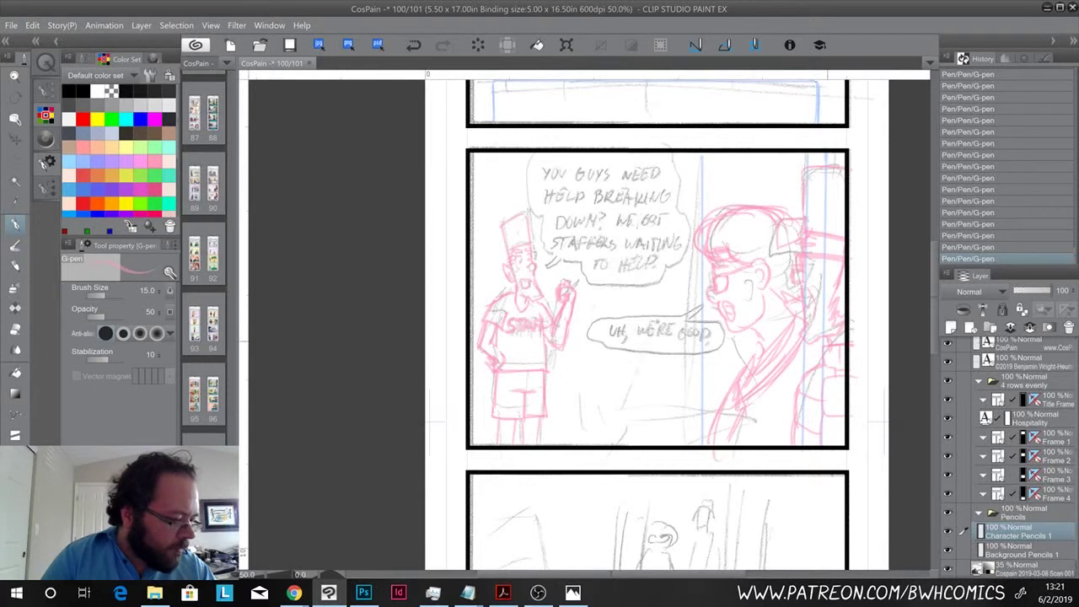
{"action": "left_click_drag", "start_coordinate": [792, 380], "coordinate": [785, 420]}
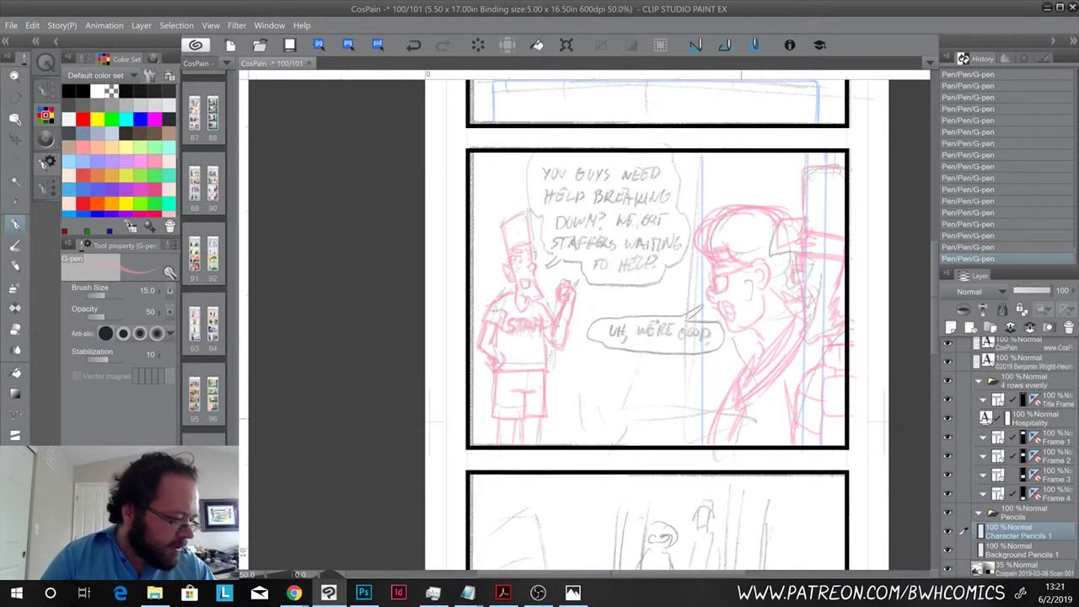
{"action": "left_click_drag", "start_coordinate": [728, 389], "coordinate": [715, 419]}
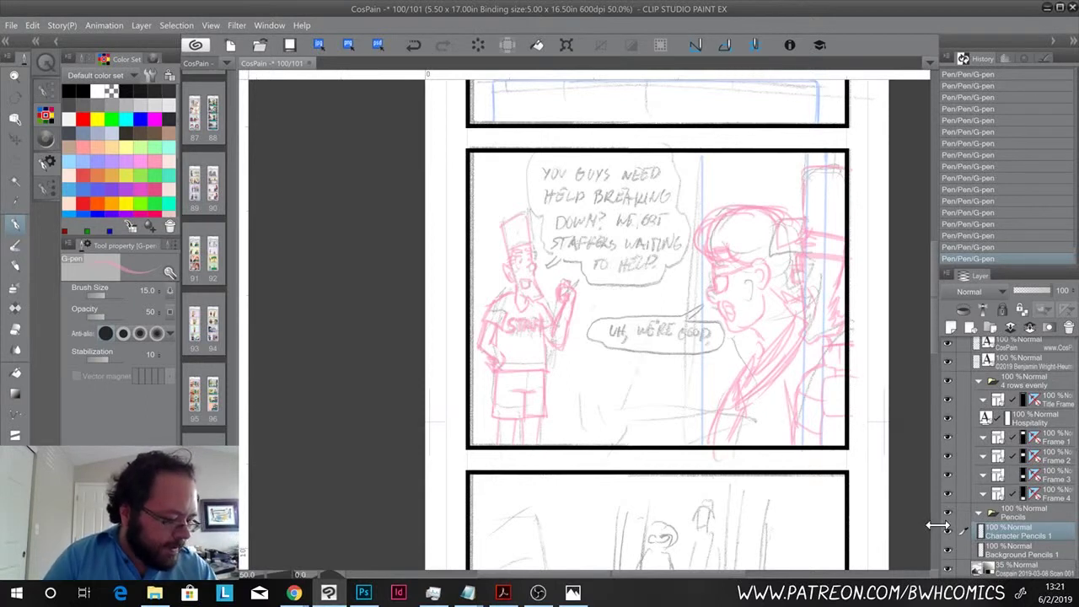
- Check panel two's pencils with the scanned sketch layer hidden, show the layer again, and save the comic
{"action": "left_click", "coordinate": [949, 571]}
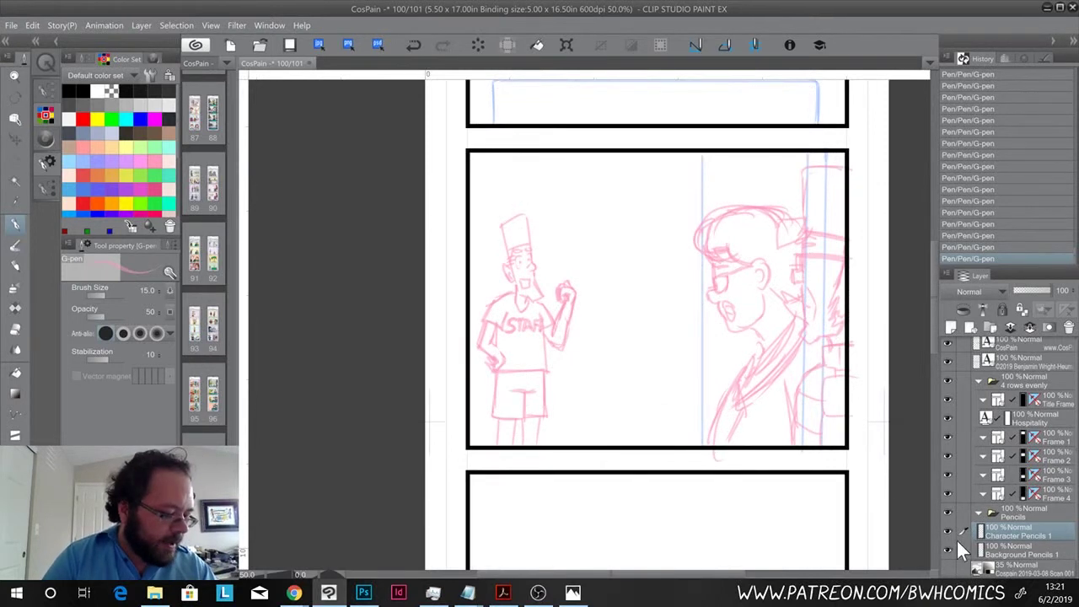
{"action": "left_click", "coordinate": [948, 571]}
{"action": "scroll", "coordinate": [656, 320], "scroll_direction": "down", "scroll_amount": 5}
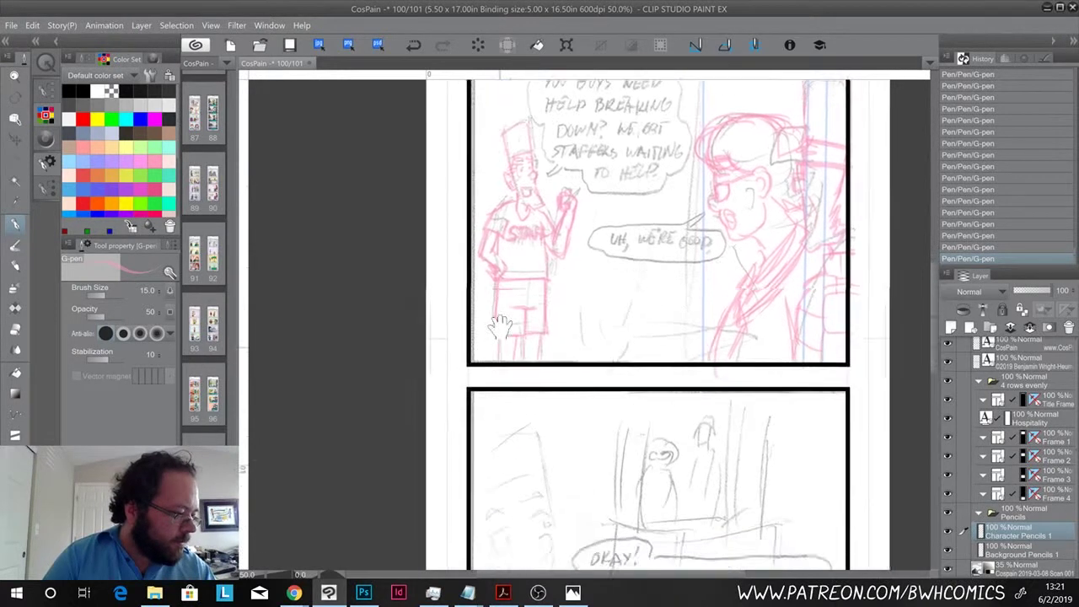
{"action": "scroll", "coordinate": [656, 320], "scroll_direction": "down", "scroll_amount": 2}
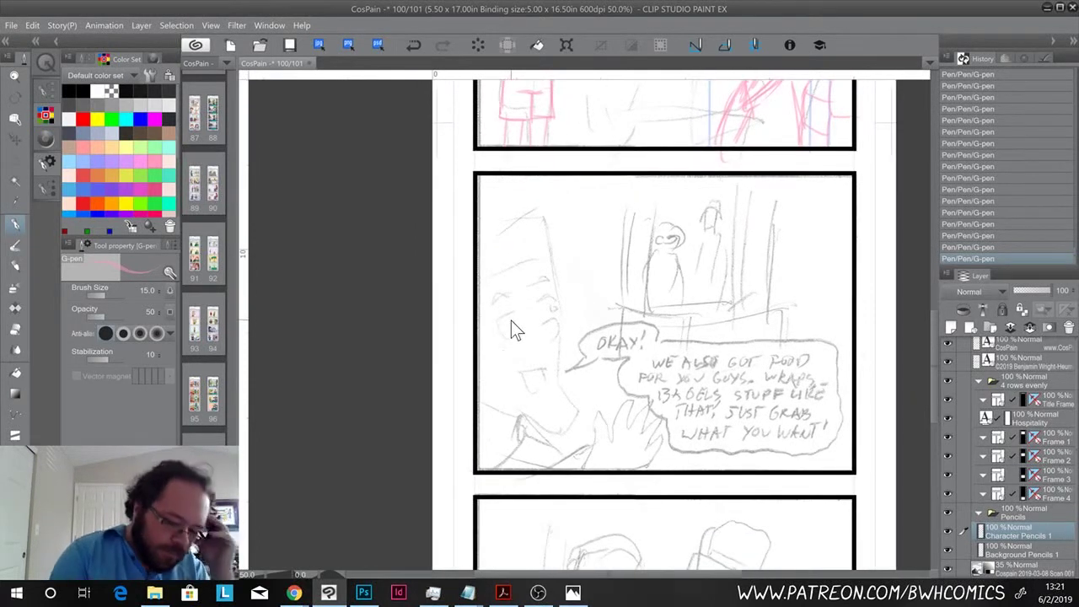
{"action": "key", "text": "ctrl+s"}
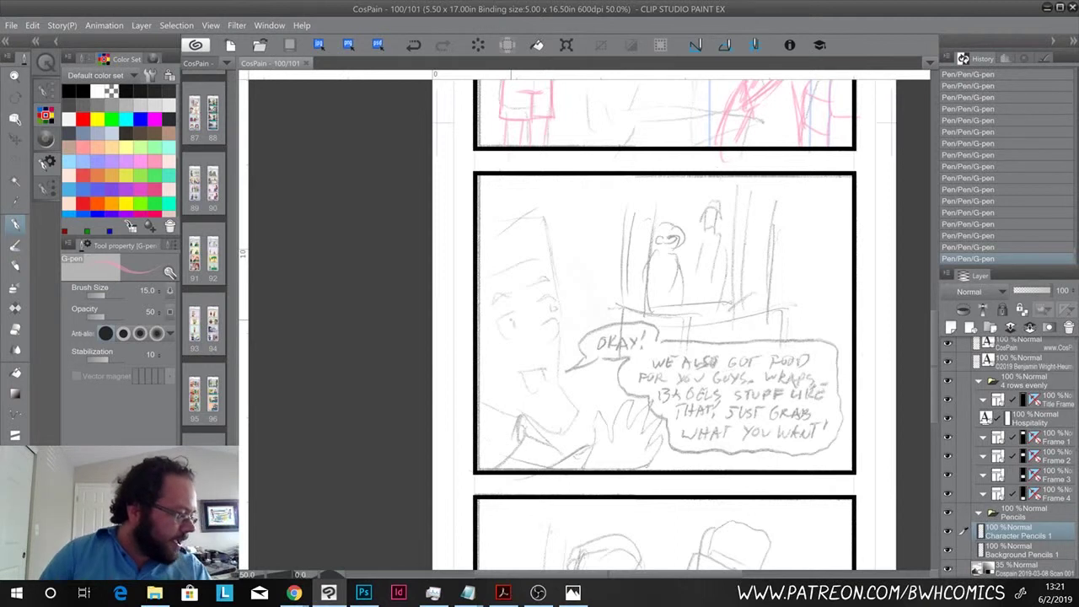
- Pencil the outline of the staffer's tall hat, face and pointed chin along panel three's left border
{"action": "mouse_move", "coordinate": [545, 210]}
{"action": "left_mouse_down"}
{"action": "mouse_move", "coordinate": [570, 354]}
{"action": "mouse_move", "coordinate": [564, 383]}
{"action": "mouse_move", "coordinate": [583, 408]}
{"action": "mouse_move", "coordinate": [563, 429]}
{"action": "mouse_move", "coordinate": [531, 404]}
{"action": "left_mouse_up"}
{"action": "mouse_move", "coordinate": [459, 232]}
{"action": "left_mouse_down"}
{"action": "mouse_move", "coordinate": [540, 211]}
{"action": "mouse_move", "coordinate": [530, 211]}
{"action": "left_mouse_up"}
{"action": "mouse_move", "coordinate": [494, 332]}
{"action": "left_mouse_down"}
{"action": "mouse_move", "coordinate": [484, 372]}
{"action": "mouse_move", "coordinate": [536, 408]}
{"action": "left_mouse_up"}
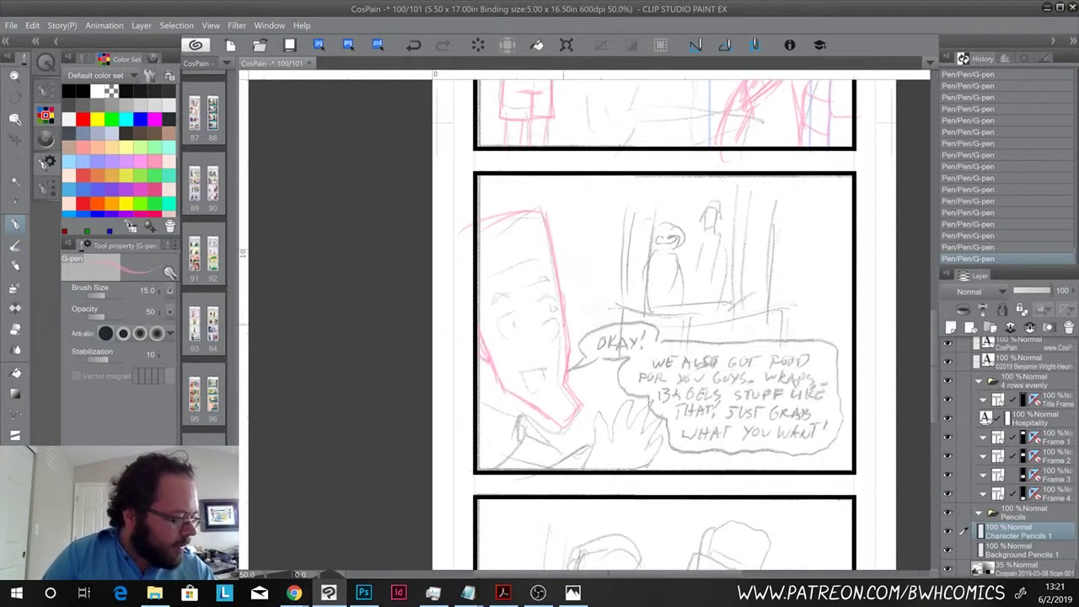
- Pencil the staffer's open mouth, nose, eyes, hat brim and eyebrows in panel three, redoing one stroke near the eye
{"action": "mouse_move", "coordinate": [536, 327]}
{"action": "left_mouse_down"}
{"action": "mouse_move", "coordinate": [556, 323]}
{"action": "mouse_move", "coordinate": [558, 341]}
{"action": "mouse_move", "coordinate": [523, 371]}
{"action": "mouse_move", "coordinate": [531, 390]}
{"action": "mouse_move", "coordinate": [546, 370]}
{"action": "left_mouse_up"}
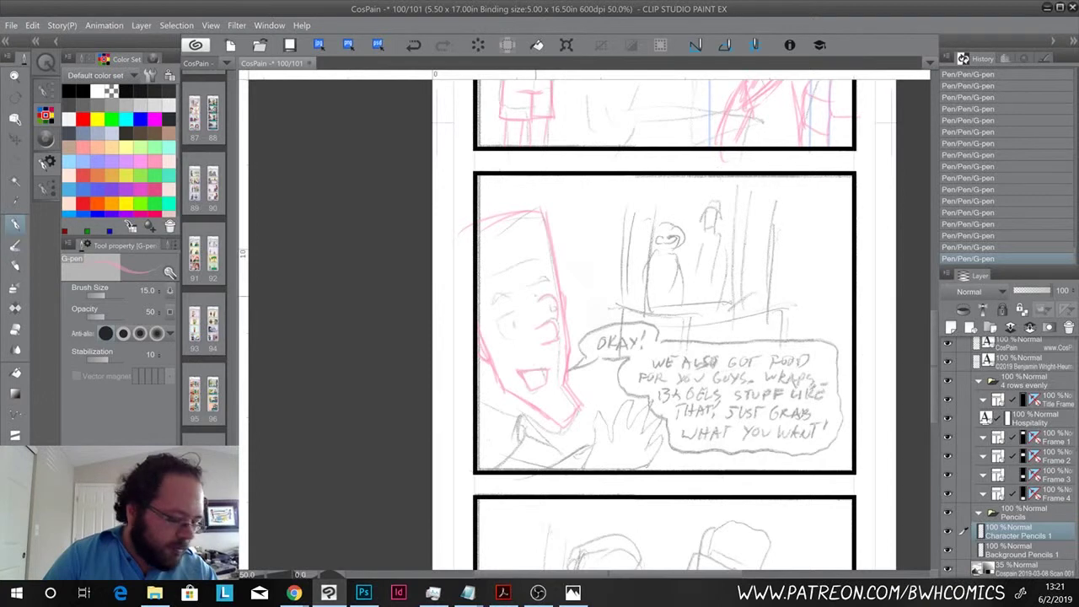
{"action": "key", "text": "ctrl+z"}
{"action": "left_click_drag", "start_coordinate": [539, 298], "coordinate": [554, 308]}
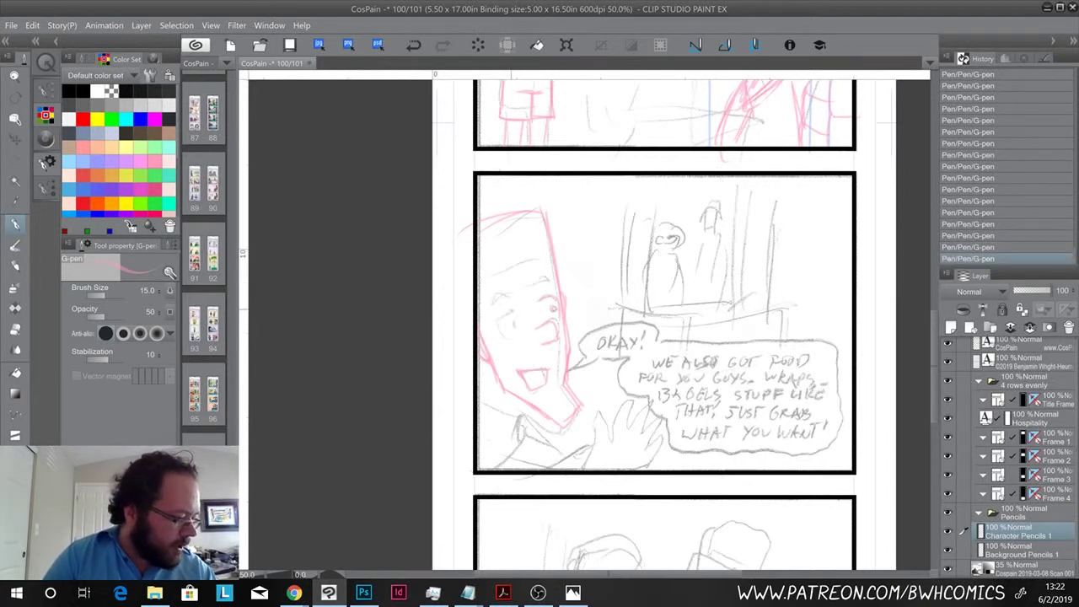
{"action": "left_click_drag", "start_coordinate": [496, 318], "coordinate": [510, 336]}
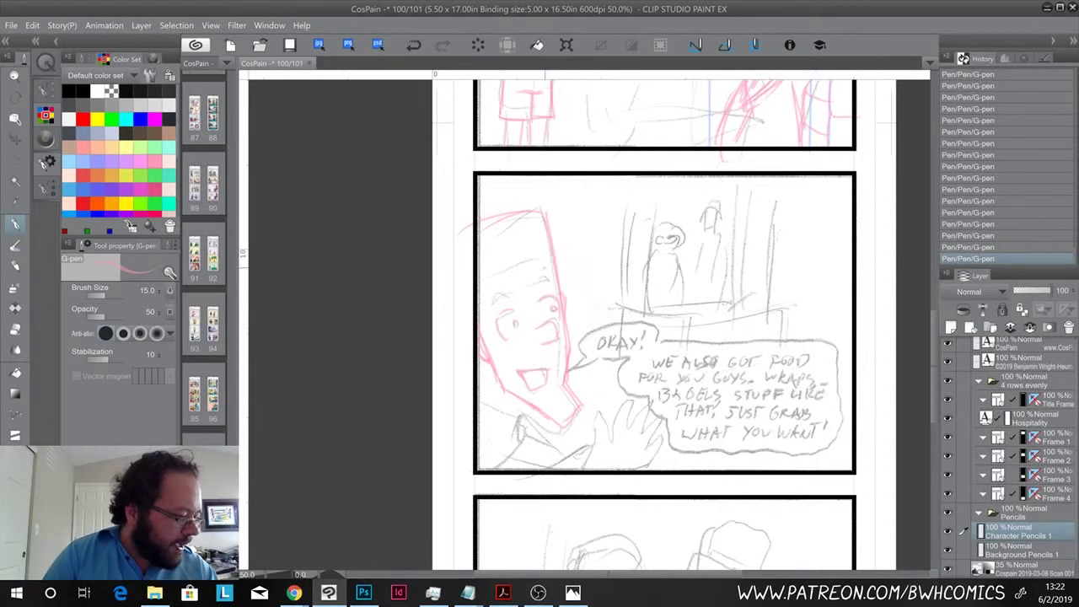
{"action": "left_click_drag", "start_coordinate": [488, 276], "coordinate": [553, 261]}
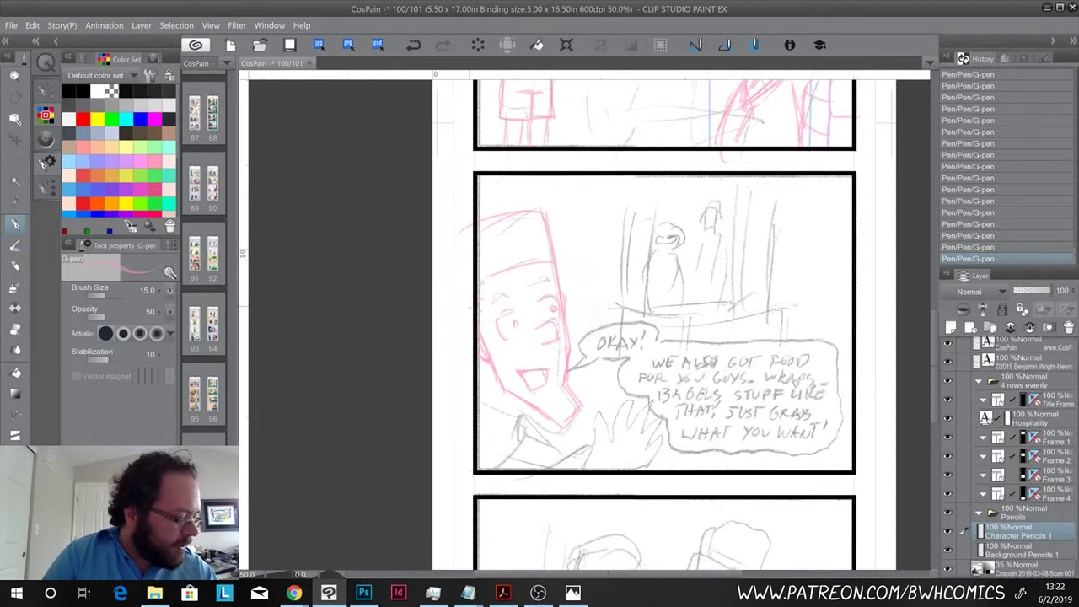
{"action": "mouse_move", "coordinate": [509, 294]}
{"action": "left_mouse_down"}
{"action": "mouse_move", "coordinate": [495, 296]}
{"action": "mouse_move", "coordinate": [550, 281]}
{"action": "mouse_move", "coordinate": [534, 286]}
{"action": "left_mouse_up"}
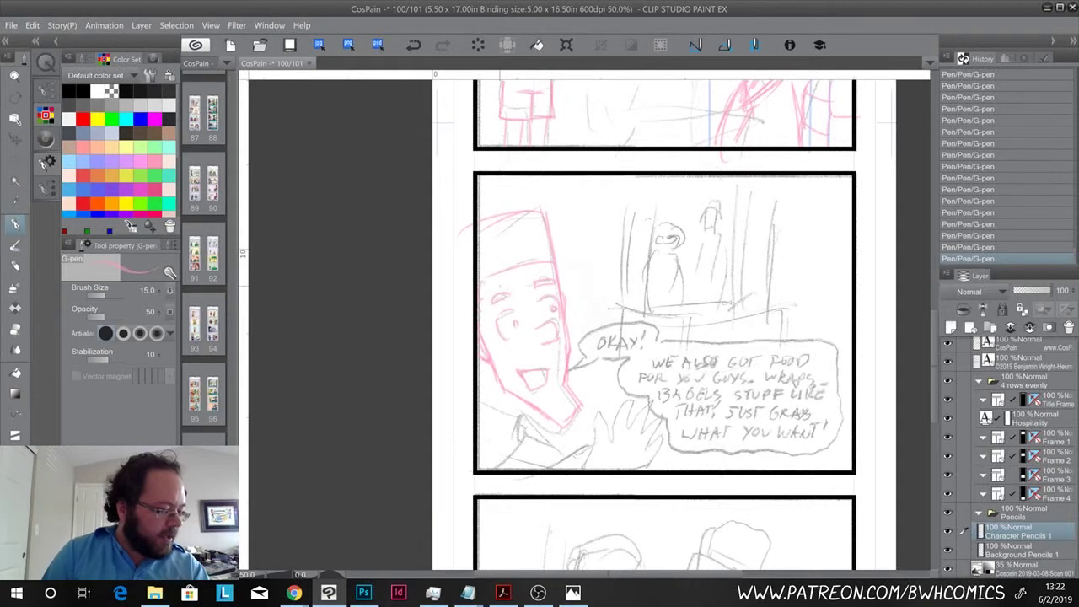
- Firm up the staffer's jawline down to the pointed chin in panel three and erase stray marks around the chin
{"action": "left_click_drag", "start_coordinate": [501, 297], "coordinate": [502, 296]}
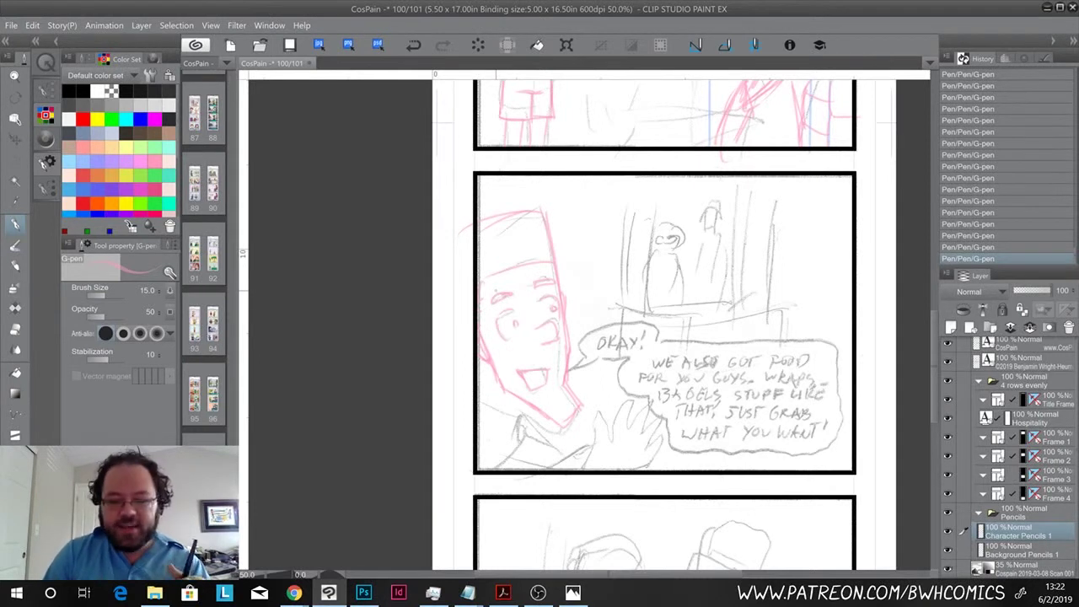
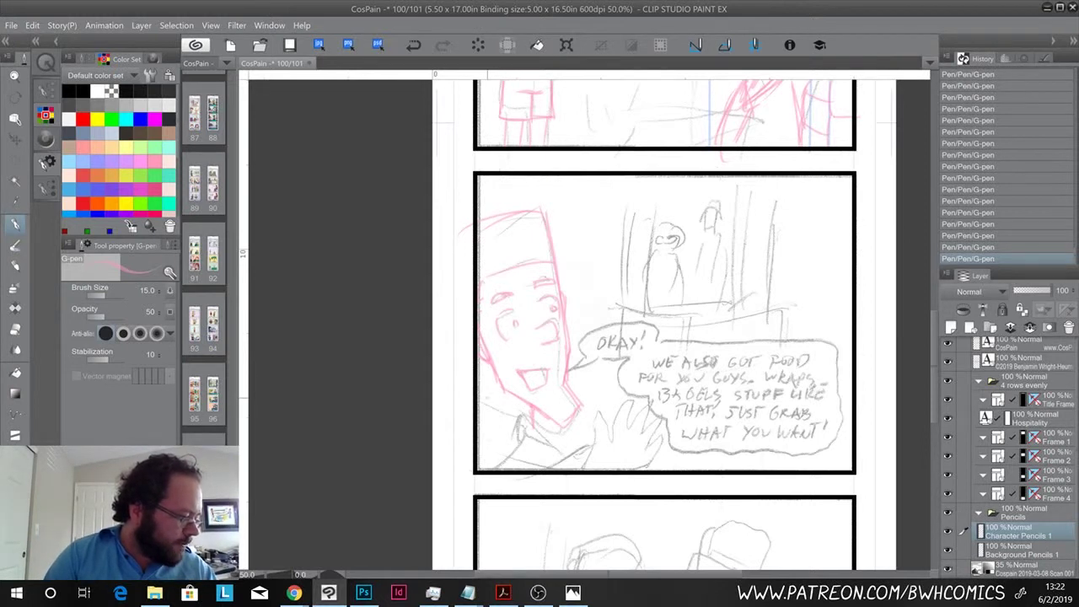
{"action": "mouse_move", "coordinate": [491, 369]}
{"action": "left_mouse_down"}
{"action": "mouse_move", "coordinate": [497, 391]}
{"action": "mouse_move", "coordinate": [553, 422]}
{"action": "left_mouse_up"}
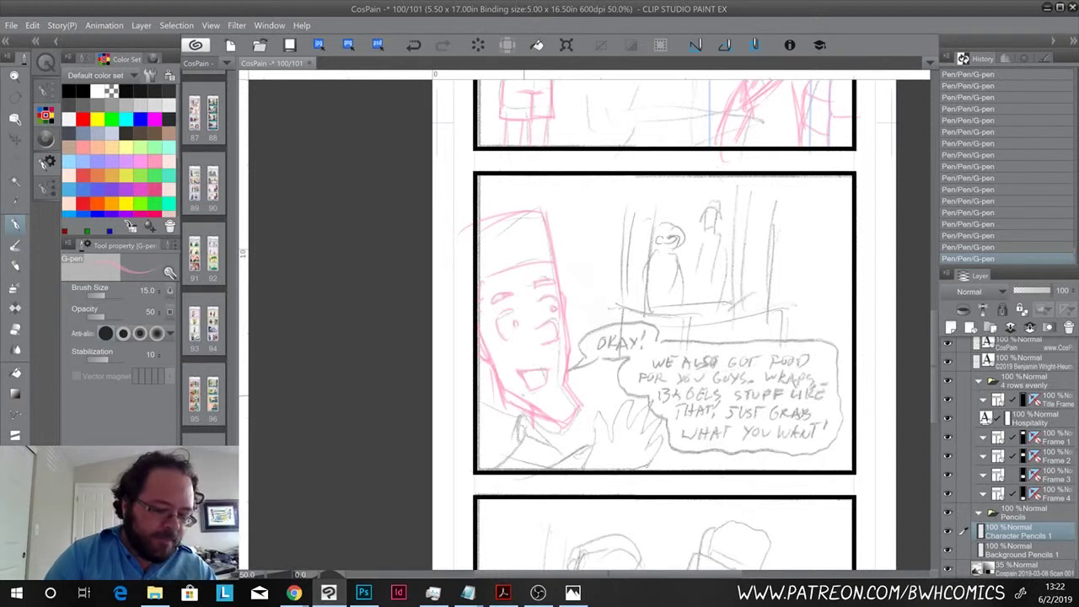
{"action": "key", "text": "e"}
{"action": "mouse_move", "coordinate": [533, 407]}
{"action": "left_mouse_down"}
{"action": "mouse_move", "coordinate": [546, 416]}
{"action": "mouse_move", "coordinate": [580, 404]}
{"action": "left_mouse_up"}
{"action": "key", "text": "p"}
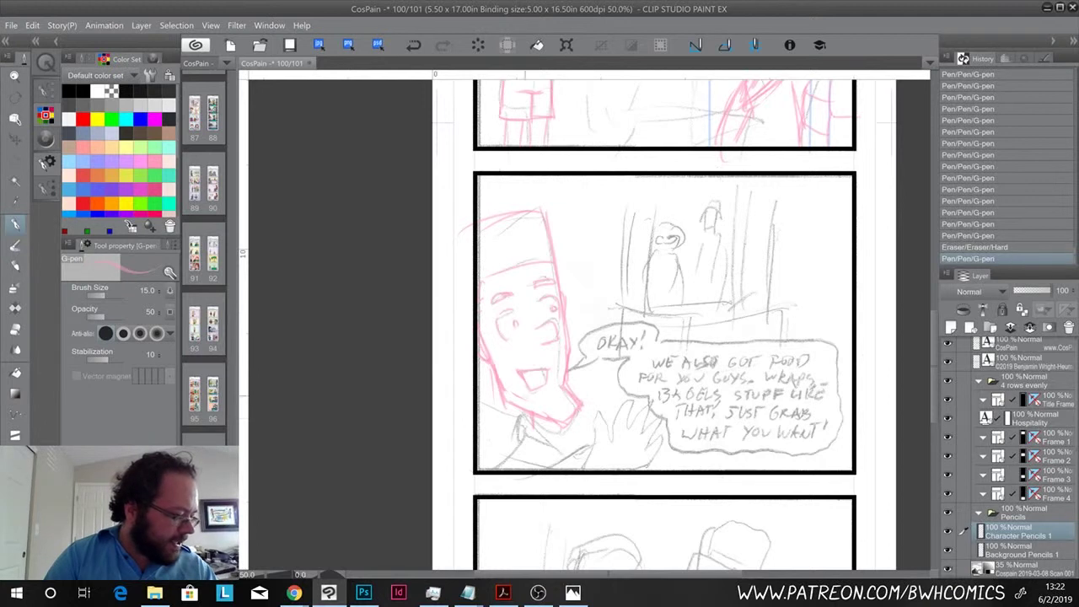
- Pencil the staffer's neck, collar, shoulder and outstretched arm line in panel three, down toward the lower border
{"action": "mouse_move", "coordinate": [499, 386]}
{"action": "left_mouse_down"}
{"action": "mouse_move", "coordinate": [498, 419]}
{"action": "mouse_move", "coordinate": [517, 452]}
{"action": "mouse_move", "coordinate": [531, 441]}
{"action": "mouse_move", "coordinate": [605, 453]}
{"action": "left_mouse_up"}
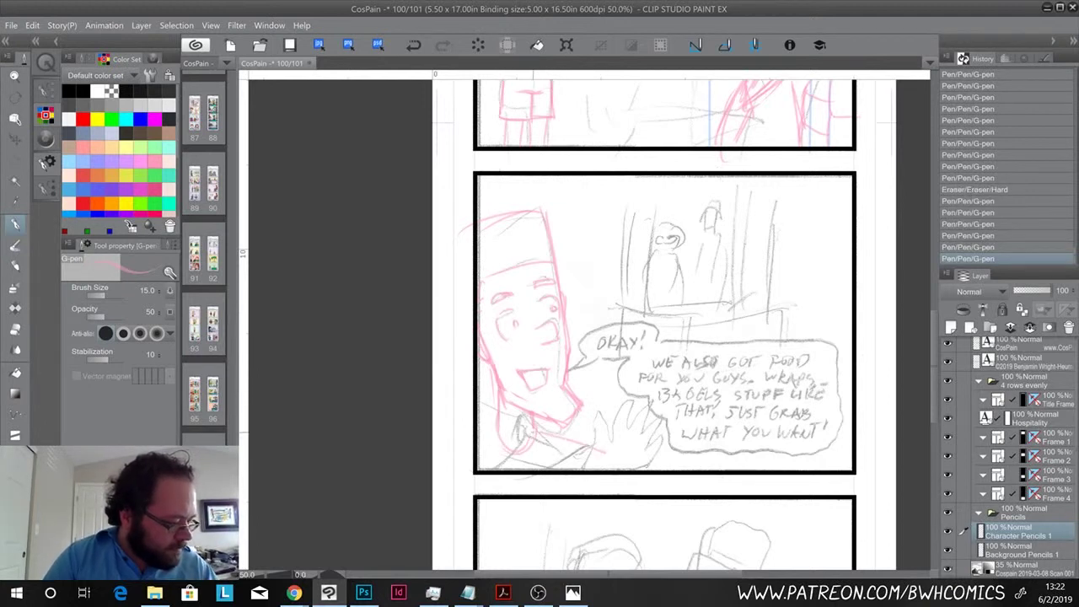
{"action": "mouse_move", "coordinate": [541, 435]}
{"action": "left_mouse_down"}
{"action": "mouse_move", "coordinate": [610, 450]}
{"action": "mouse_move", "coordinate": [565, 437]}
{"action": "mouse_move", "coordinate": [621, 467]}
{"action": "left_mouse_up"}
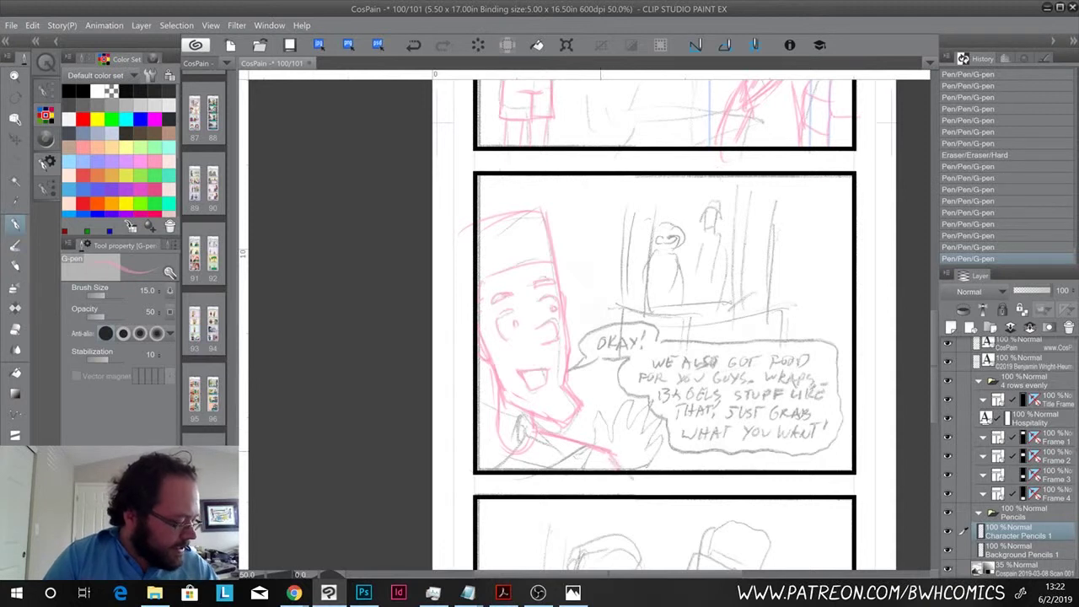
{"action": "mouse_move", "coordinate": [497, 424]}
{"action": "left_mouse_down"}
{"action": "mouse_move", "coordinate": [471, 434]}
{"action": "mouse_move", "coordinate": [494, 425]}
{"action": "left_mouse_up"}
{"action": "left_click_drag", "start_coordinate": [471, 432], "coordinate": [591, 445]}
{"action": "left_click_drag", "start_coordinate": [546, 430], "coordinate": [637, 461]}
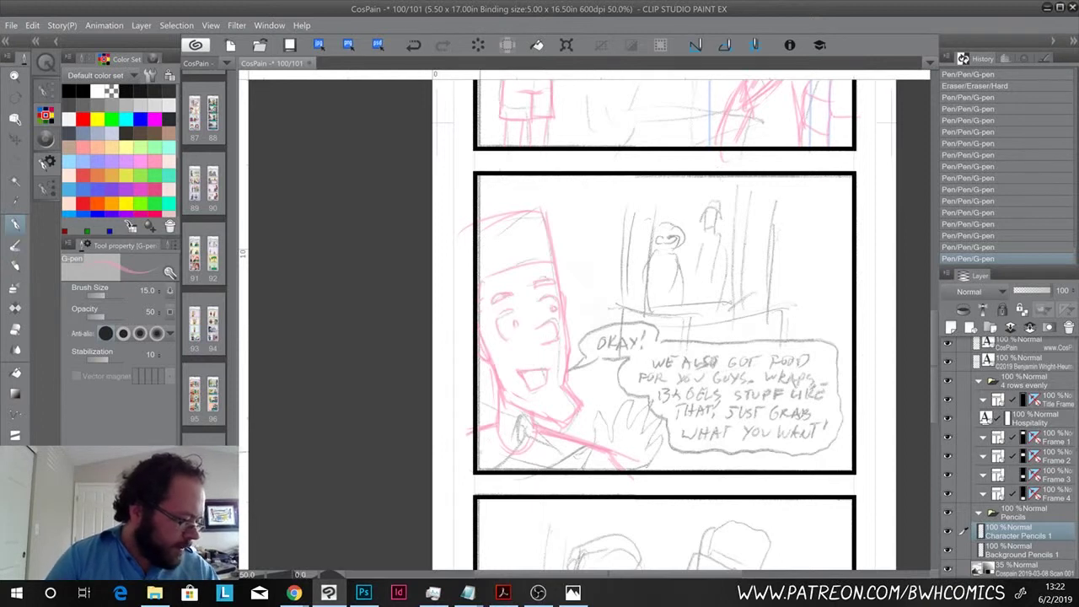
{"action": "mouse_move", "coordinate": [479, 452]}
{"action": "left_mouse_down"}
{"action": "mouse_move", "coordinate": [521, 447]}
{"action": "mouse_move", "coordinate": [536, 431]}
{"action": "mouse_move", "coordinate": [563, 467]}
{"action": "left_mouse_up"}
{"action": "mouse_move", "coordinate": [608, 432]}
{"action": "left_mouse_down"}
{"action": "mouse_move", "coordinate": [570, 467]}
{"action": "mouse_move", "coordinate": [636, 442]}
{"action": "left_mouse_up"}
{"action": "mouse_move", "coordinate": [612, 471]}
{"action": "left_mouse_down"}
{"action": "mouse_move", "coordinate": [621, 459]}
{"action": "mouse_move", "coordinate": [591, 410]}
{"action": "mouse_move", "coordinate": [604, 388]}
{"action": "mouse_move", "coordinate": [607, 418]}
{"action": "mouse_move", "coordinate": [632, 388]}
{"action": "mouse_move", "coordinate": [628, 422]}
{"action": "left_mouse_up"}
{"action": "mouse_move", "coordinate": [630, 419]}
{"action": "left_mouse_down"}
{"action": "mouse_move", "coordinate": [646, 408]}
{"action": "mouse_move", "coordinate": [654, 447]}
{"action": "left_mouse_up"}
{"action": "left_click_drag", "start_coordinate": [659, 450], "coordinate": [628, 464]}
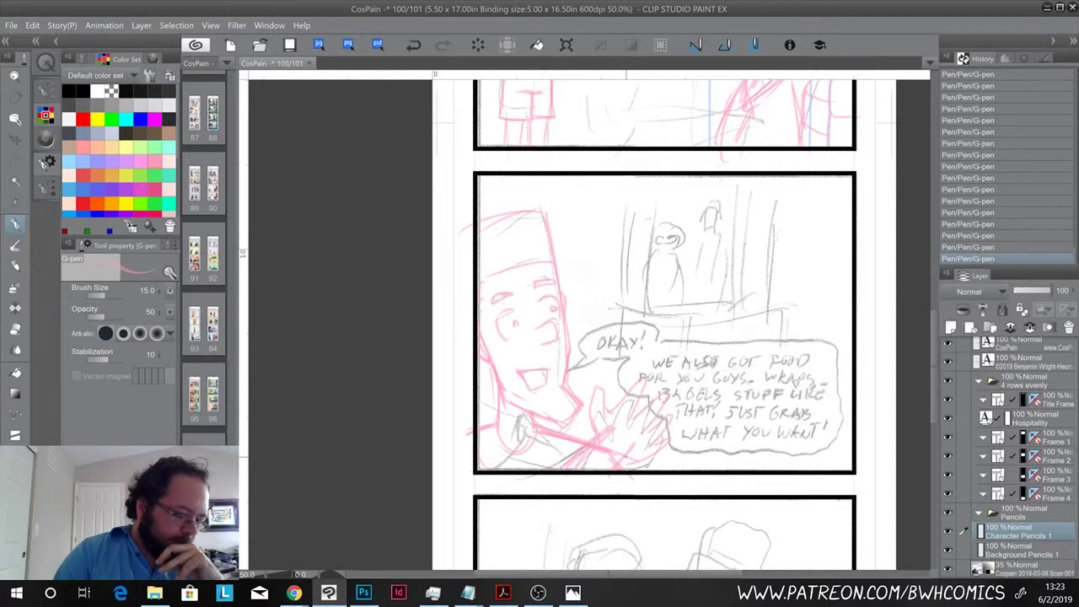
{"action": "key", "text": "ctrl+z"}
{"action": "key", "text": "ctrl+z"}
{"action": "key", "text": "ctrl+z"}
{"action": "key", "text": "ctrl+z"}
{"action": "key", "text": "ctrl+z"}
{"action": "key", "text": "ctrl+z"}
{"action": "key", "text": "ctrl+z"}
{"action": "key", "text": "ctrl+z"}
{"action": "key", "text": "ctrl+z"}
{"action": "key", "text": "ctrl+z"}
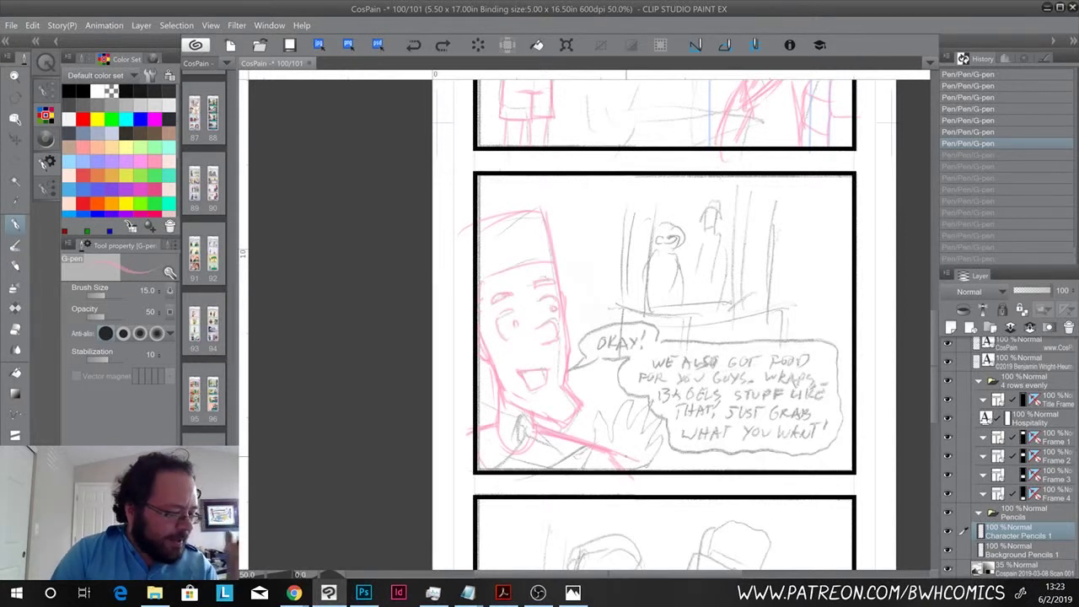
{"action": "key", "text": "ctrl+y"}
{"action": "key", "text": "ctrl+y"}
{"action": "key", "text": "ctrl+y"}
{"action": "key", "text": "ctrl+y"}
{"action": "key", "text": "ctrl+y"}
{"action": "key", "text": "ctrl+y"}
{"action": "key", "text": "ctrl+y"}
{"action": "key", "text": "ctrl+y"}
{"action": "key", "text": "ctrl+y"}
{"action": "key", "text": "ctrl+y"}
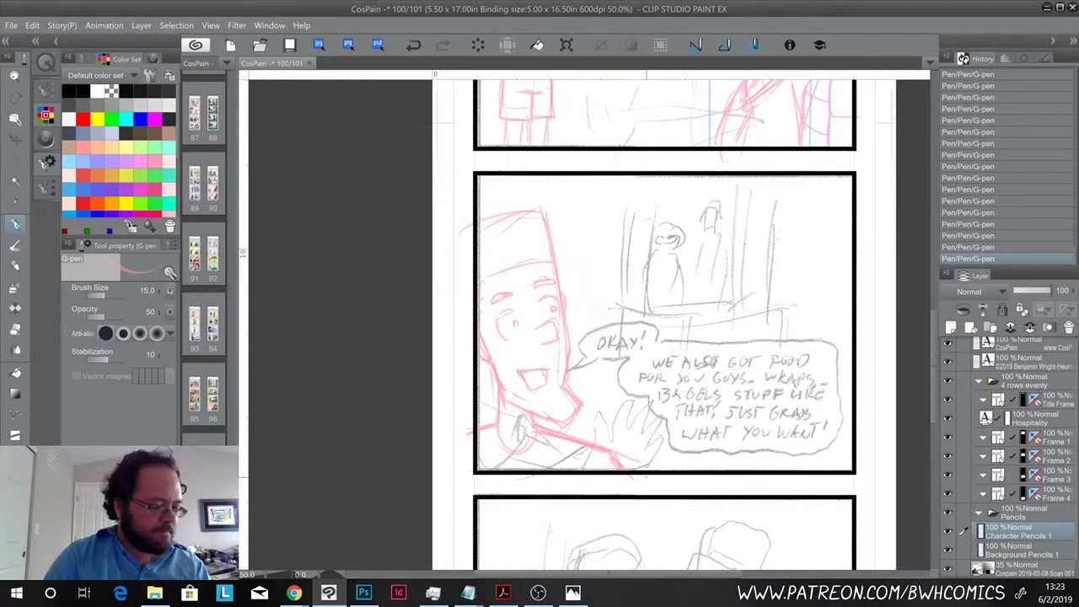
- Switch to the Background Pencils 1 layer and choose pale blue as the drawing colour
{"action": "left_click", "coordinate": [997, 548]}
{"action": "key", "text": "p"}
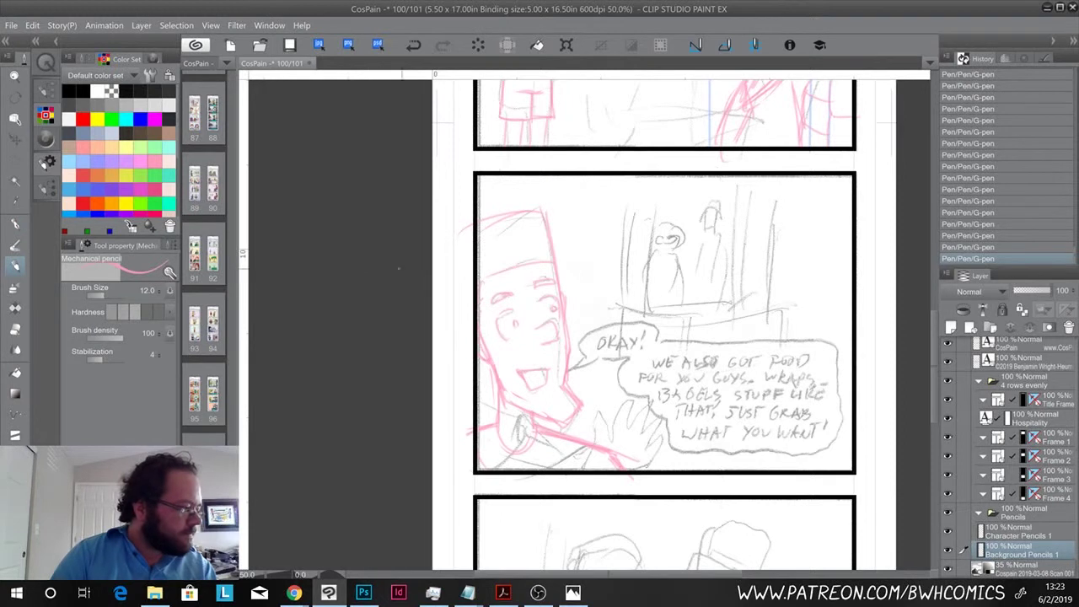
{"action": "left_click", "coordinate": [82, 161]}
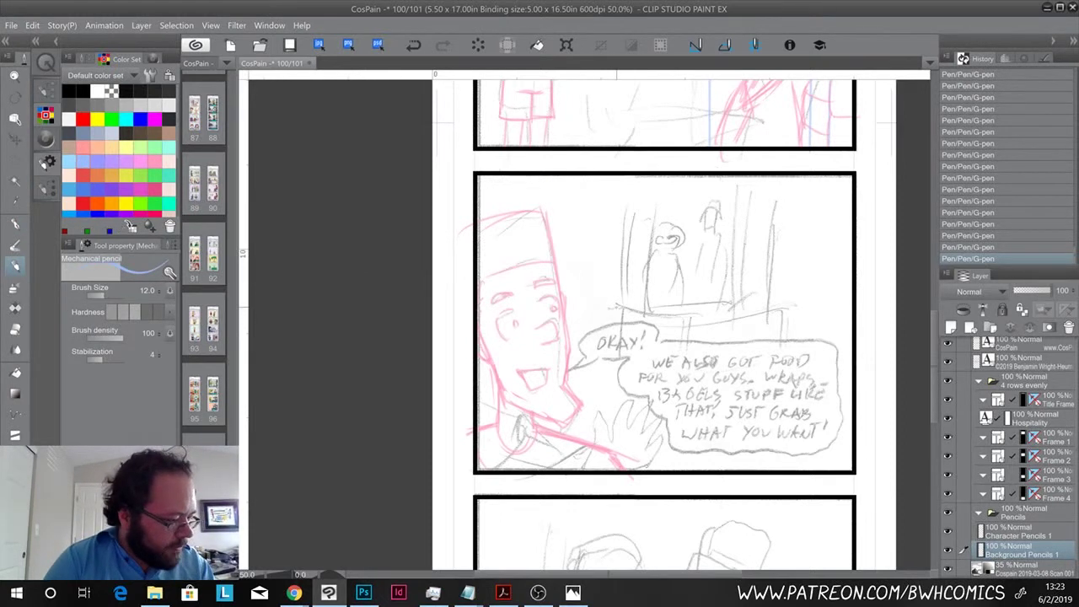
{"action": "left_click_drag", "start_coordinate": [616, 305], "coordinate": [674, 316]}
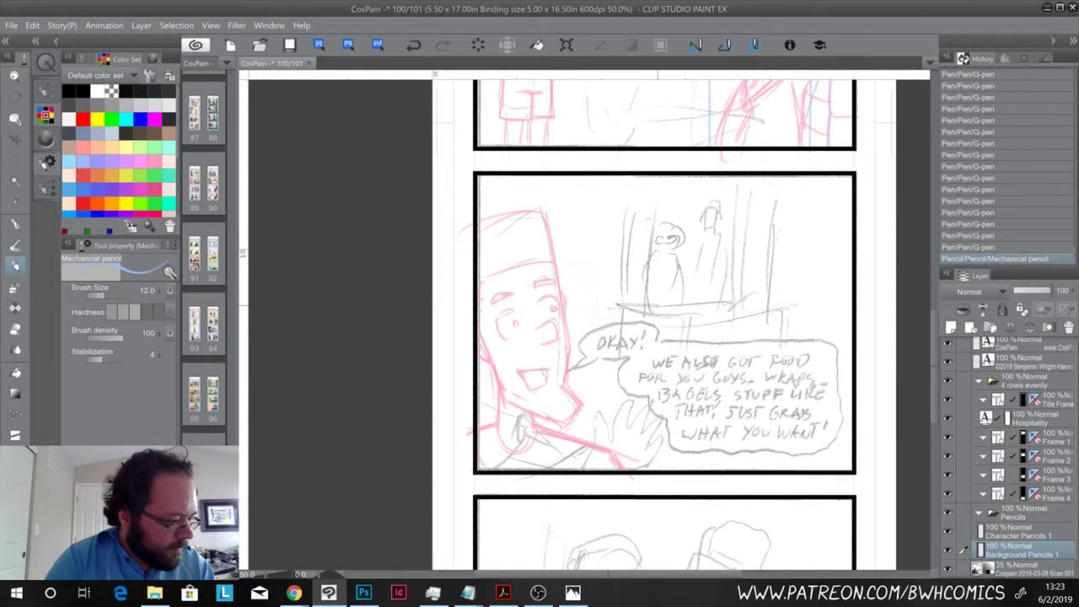
{"action": "left_click", "coordinate": [805, 317], "text": "shift"}
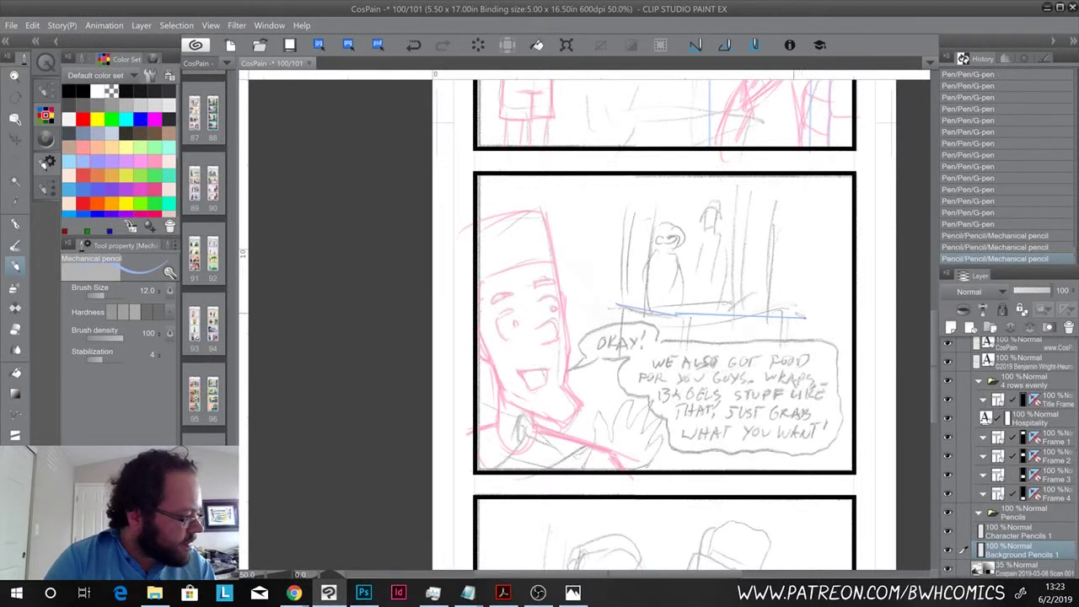
{"action": "key", "text": "ctrl+z"}
{"action": "key", "text": "ctrl+z"}
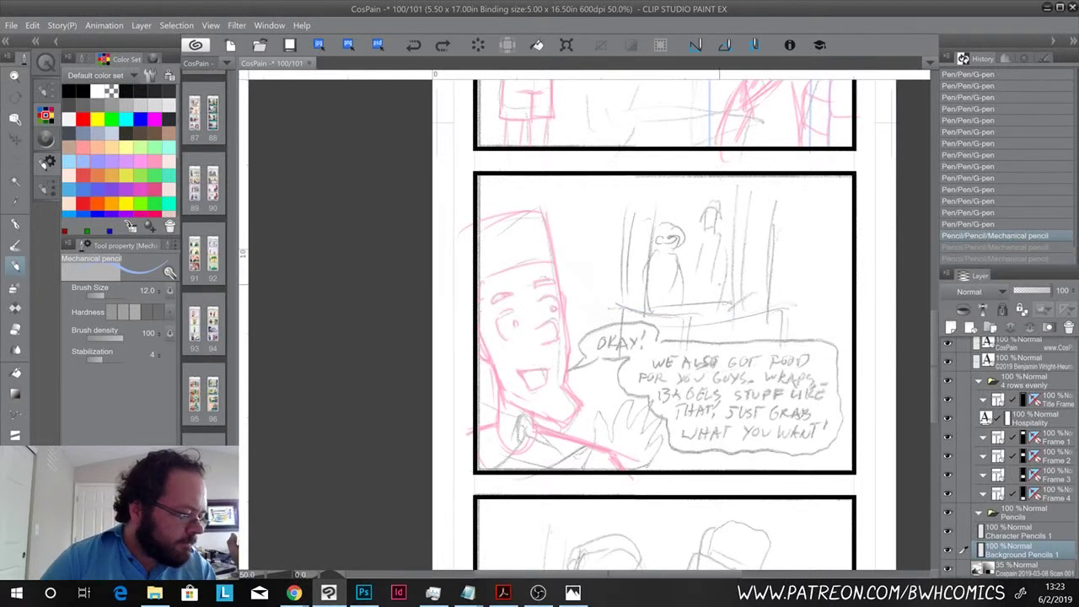
- Outline the tabletop above the large speech balloon in panel three with straight pale blue G-pen lines
{"action": "key", "text": "p"}
{"action": "left_click", "coordinate": [615, 305]}
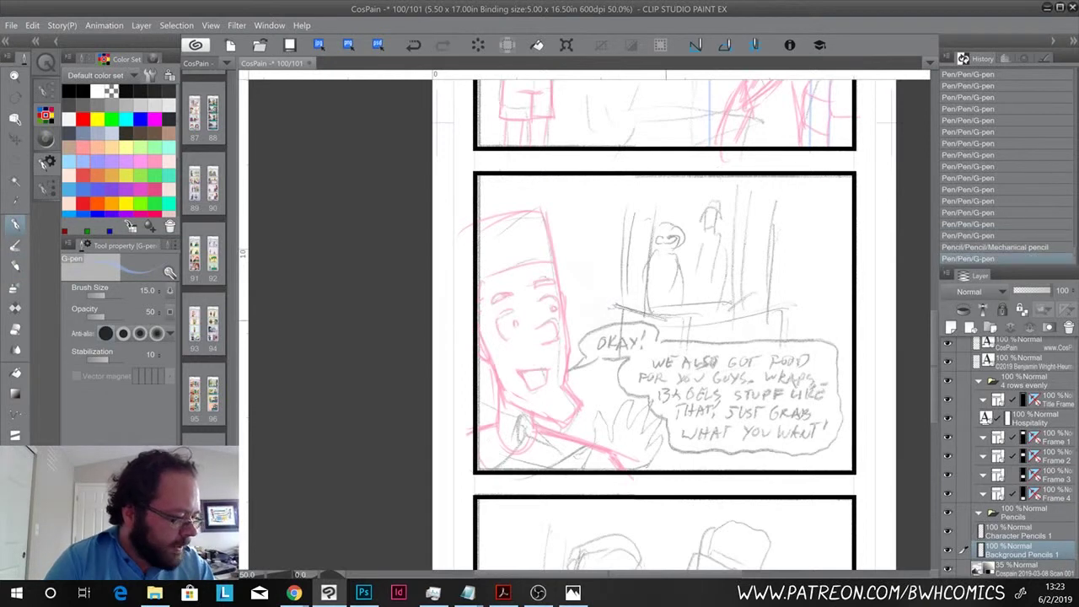
{"action": "left_click", "coordinate": [670, 319], "text": "shift"}
{"action": "left_click", "coordinate": [817, 321], "text": "shift"}
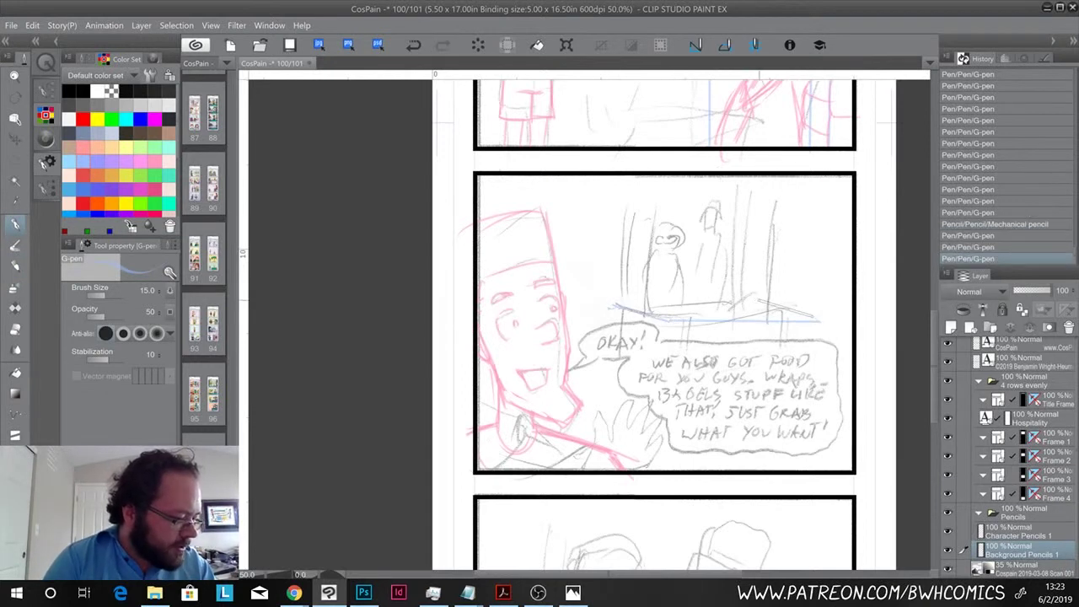
{"action": "left_click", "coordinate": [779, 307], "text": "shift"}
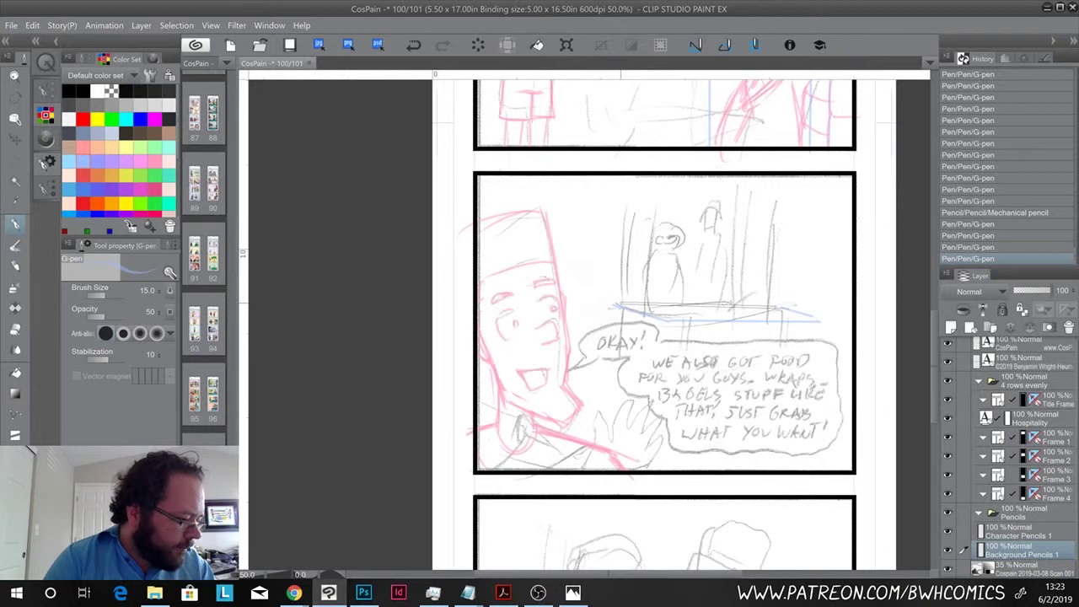
{"action": "left_click", "coordinate": [616, 303], "text": "shift"}
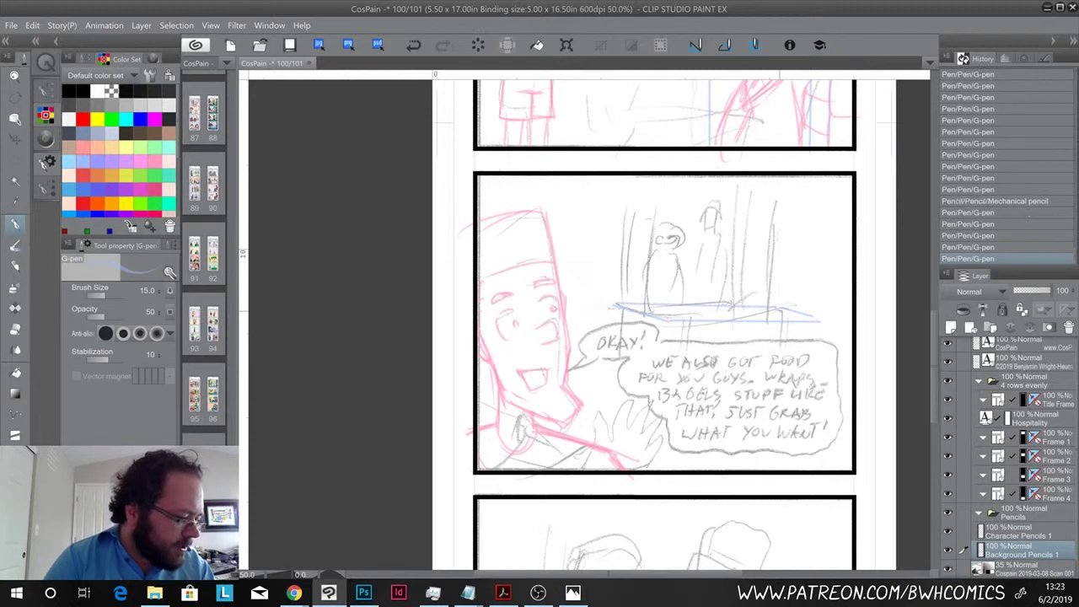
{"action": "left_click", "coordinate": [779, 306], "text": "shift"}
{"action": "left_click", "coordinate": [824, 316], "text": "shift"}
{"action": "left_click", "coordinate": [826, 323], "text": "shift"}
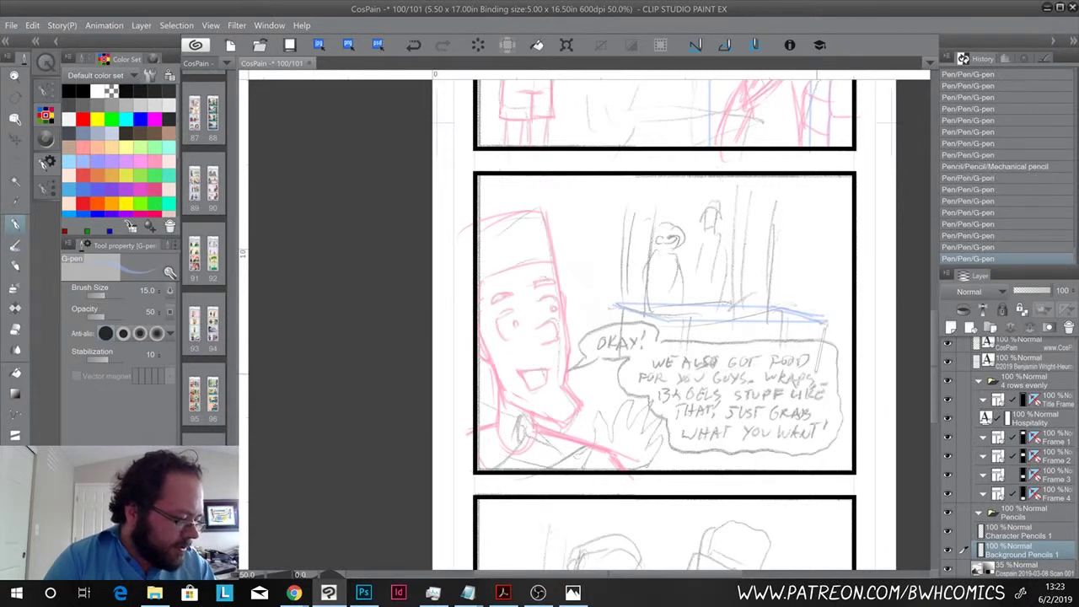
- Draw the table's front face as a straight-edged rectangle running down behind the large speech balloon
{"action": "left_click", "coordinate": [827, 344], "text": "shift"}
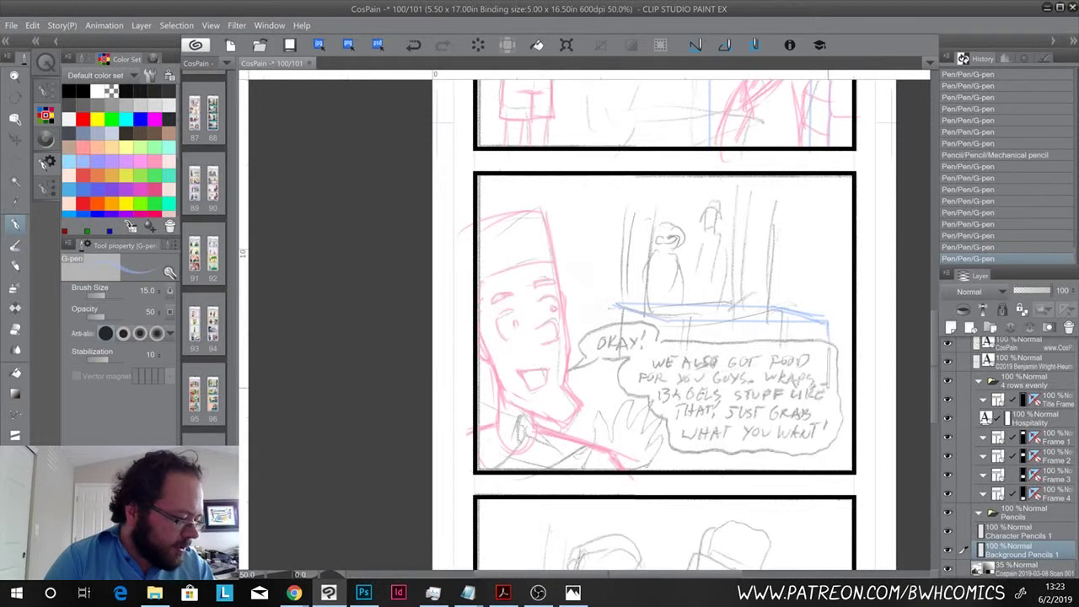
{"action": "left_click", "coordinate": [828, 389], "text": "shift"}
{"action": "left_click", "coordinate": [828, 341], "text": "shift"}
{"action": "left_click", "coordinate": [827, 390], "text": "shift"}
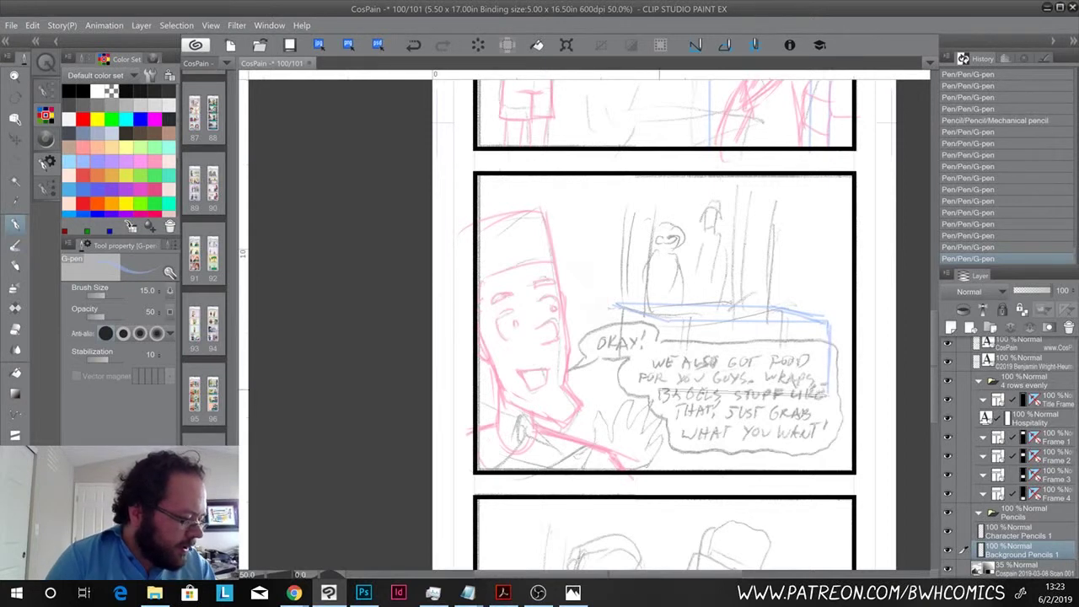
{"action": "left_click", "coordinate": [666, 394], "text": "shift"}
{"action": "left_click", "coordinate": [666, 323], "text": "shift"}
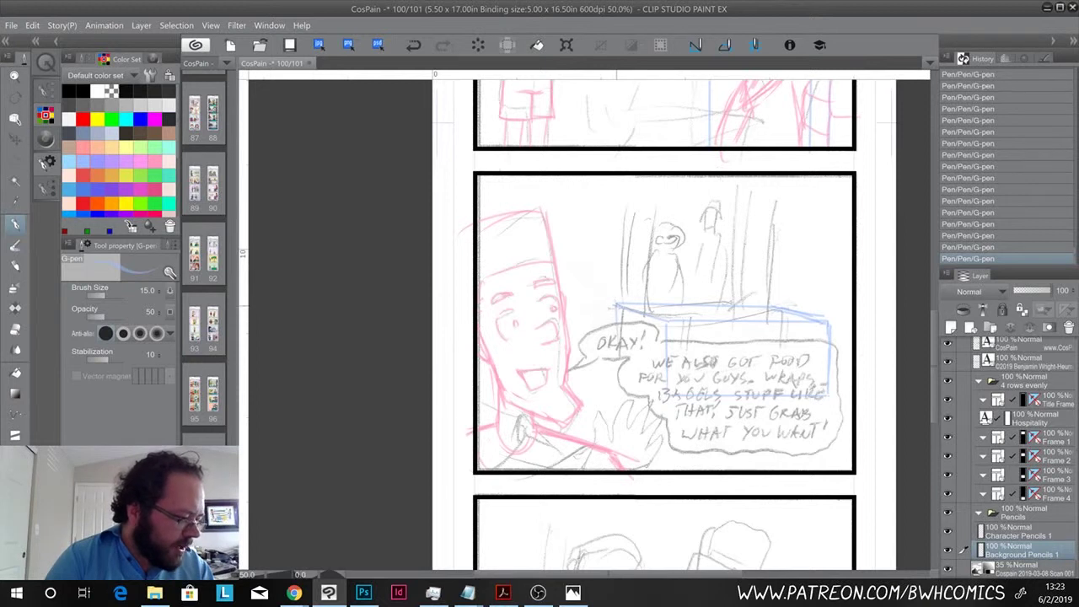
- Pencil the neighbouring table between the staffer's face and the main table, with its top, side and bottom edges
{"action": "left_click_drag", "start_coordinate": [600, 304], "coordinate": [647, 320]}
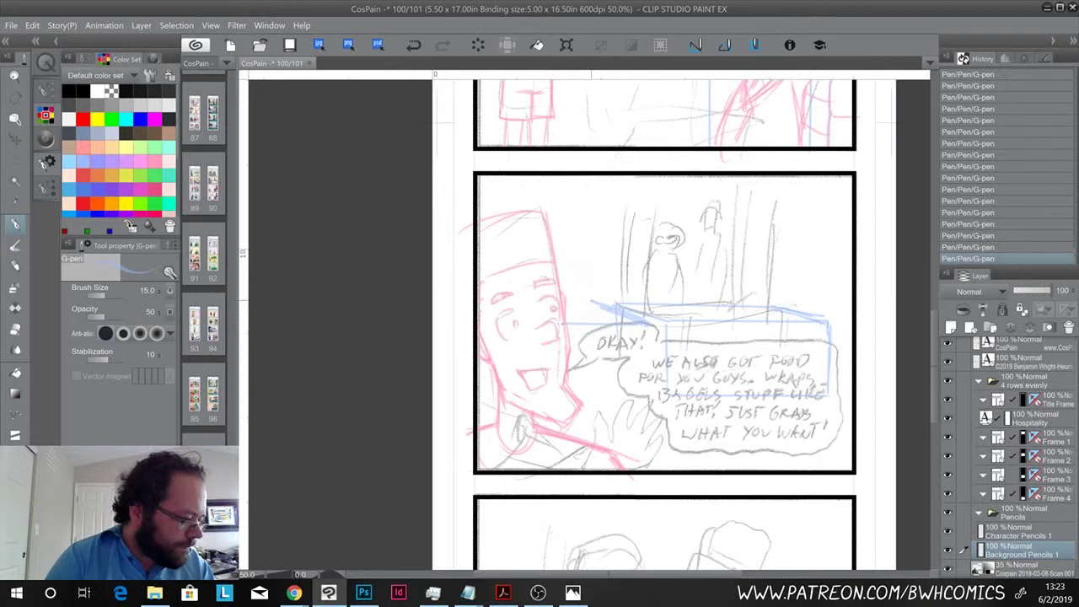
{"action": "left_click_drag", "start_coordinate": [593, 301], "coordinate": [567, 300]}
{"action": "key", "text": "ctrl+z"}
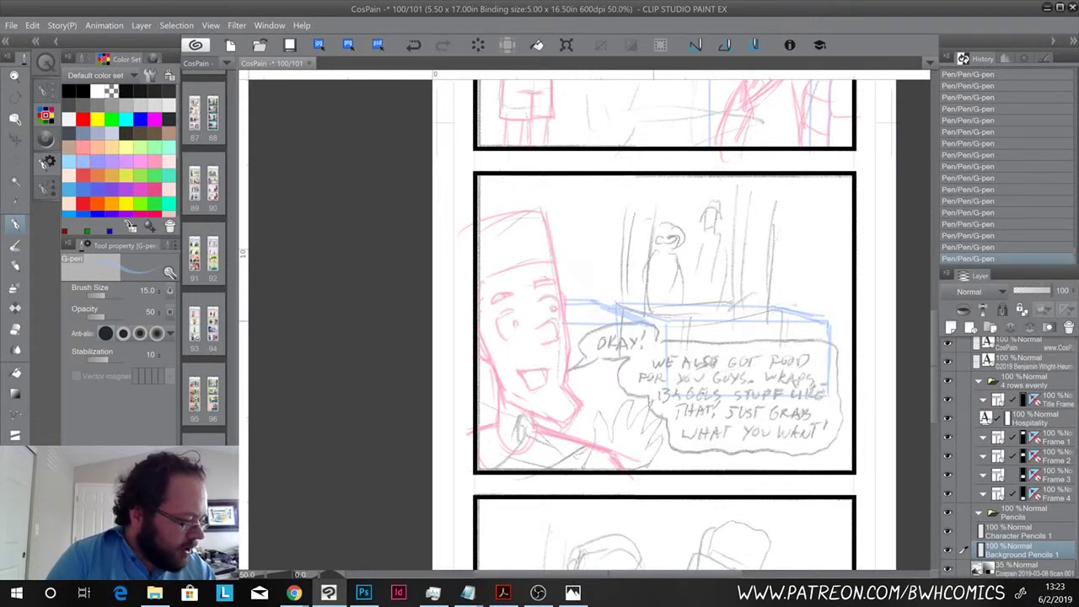
{"action": "left_click_drag", "start_coordinate": [654, 324], "coordinate": [654, 396]}
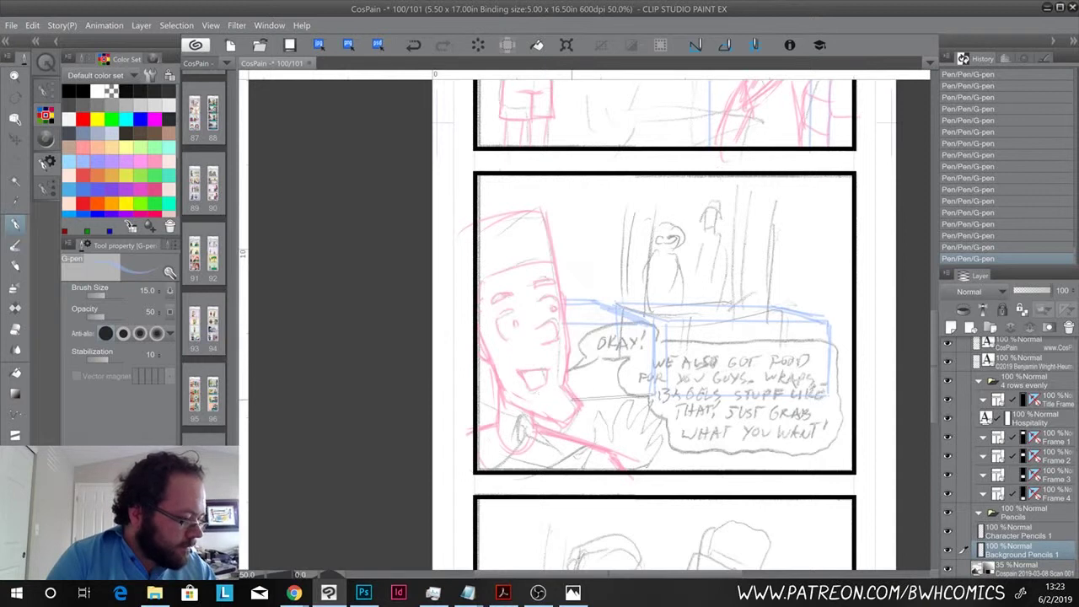
{"action": "left_click", "coordinate": [572, 400], "text": "shift"}
- Pencil another table section from the main table's far corner to panel three's right border
{"action": "mouse_move", "coordinate": [789, 305]}
{"action": "left_mouse_down"}
{"action": "mouse_move", "coordinate": [853, 320]}
{"action": "mouse_move", "coordinate": [840, 392]}
{"action": "left_mouse_up"}
{"action": "mouse_move", "coordinate": [839, 333]}
{"action": "left_mouse_down"}
{"action": "mouse_move", "coordinate": [841, 393]}
{"action": "mouse_move", "coordinate": [842, 331]}
{"action": "left_mouse_up"}
{"action": "mouse_move", "coordinate": [839, 381]}
{"action": "left_mouse_down"}
{"action": "mouse_move", "coordinate": [842, 323]}
{"action": "mouse_move", "coordinate": [839, 394]}
{"action": "mouse_move", "coordinate": [850, 390]}
{"action": "left_mouse_up"}
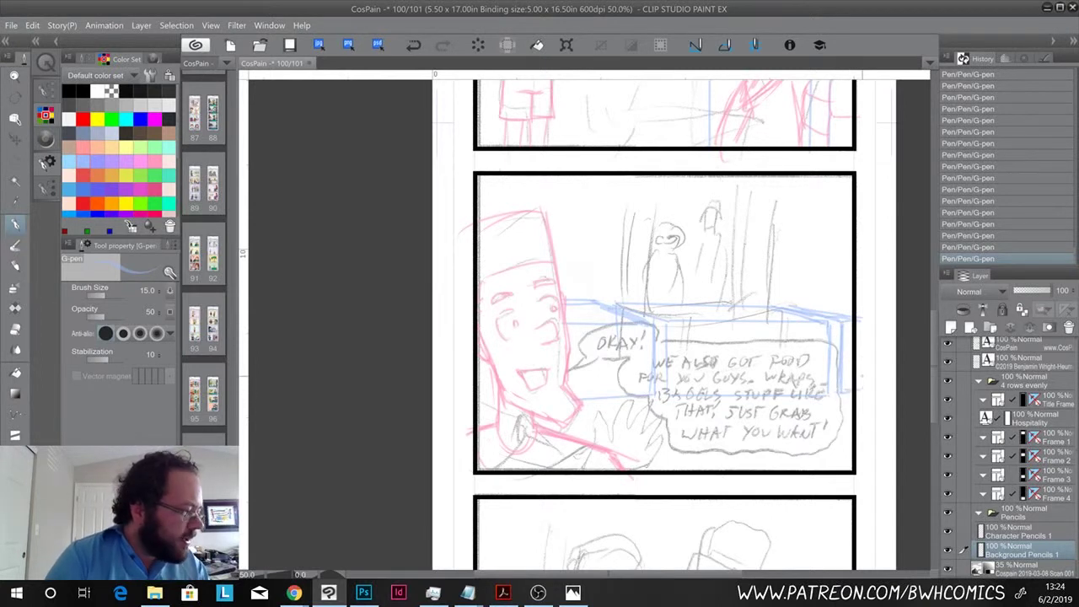
{"action": "left_click_drag", "start_coordinate": [790, 306], "coordinate": [860, 311]}
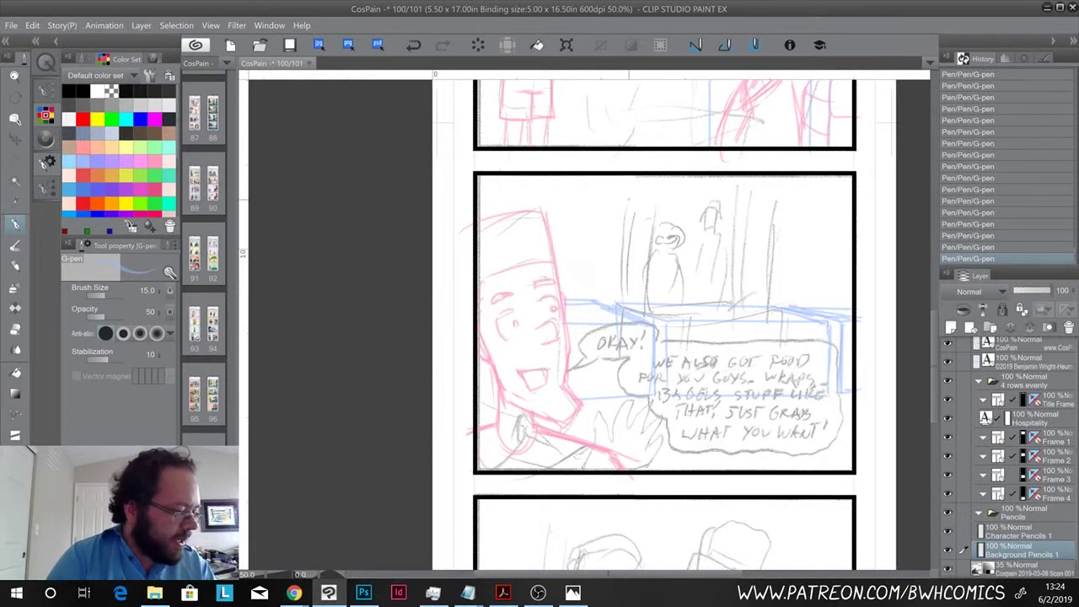
- Draw vertical pale blue lines from the tabletop to the upper border around the first background figure, redoing one line
{"action": "mouse_move", "coordinate": [627, 306]}
{"action": "left_mouse_down"}
{"action": "mouse_move", "coordinate": [666, 305]}
{"action": "mouse_move", "coordinate": [643, 306]}
{"action": "mouse_move", "coordinate": [663, 206]}
{"action": "left_mouse_up"}
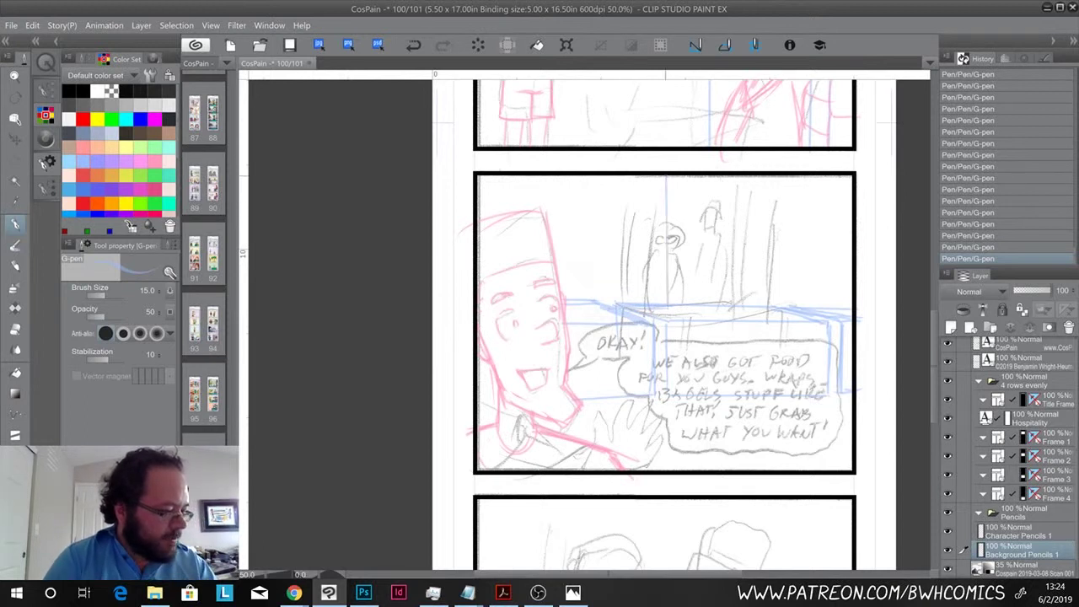
{"action": "left_click", "coordinate": [628, 305]}
{"action": "left_click", "coordinate": [626, 175], "text": "shift"}
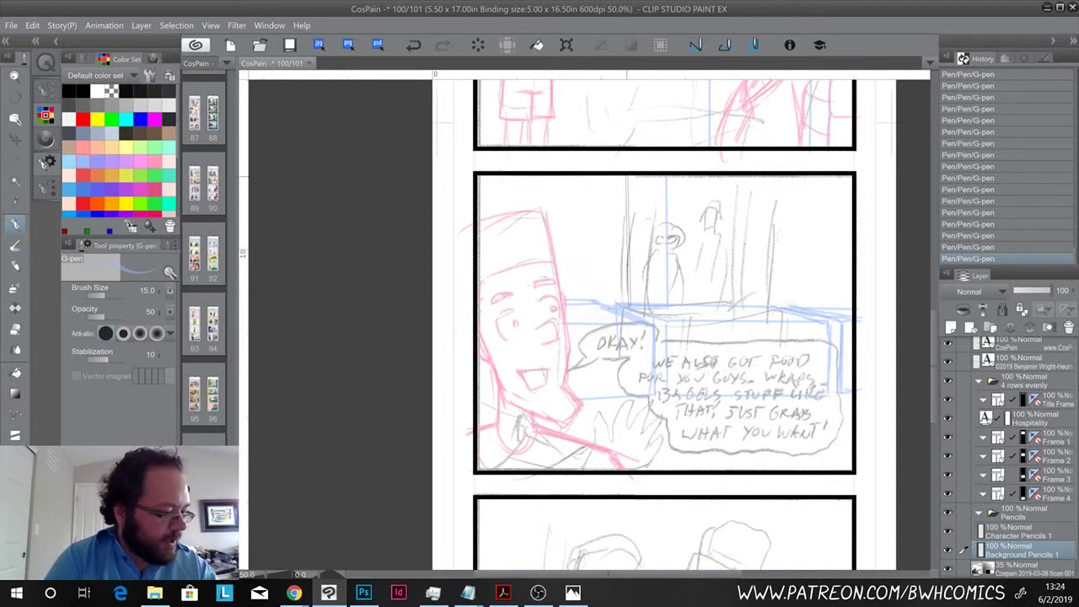
{"action": "left_click_drag", "start_coordinate": [648, 317], "coordinate": [649, 172]}
{"action": "key", "text": "ctrl+z"}
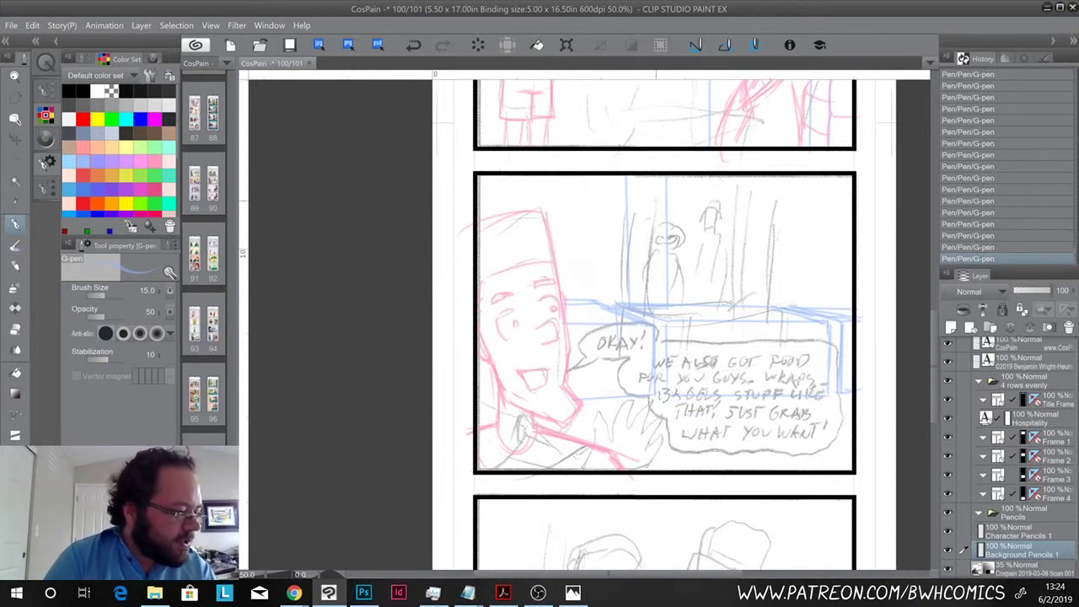
{"action": "left_click", "coordinate": [647, 176], "text": "shift"}
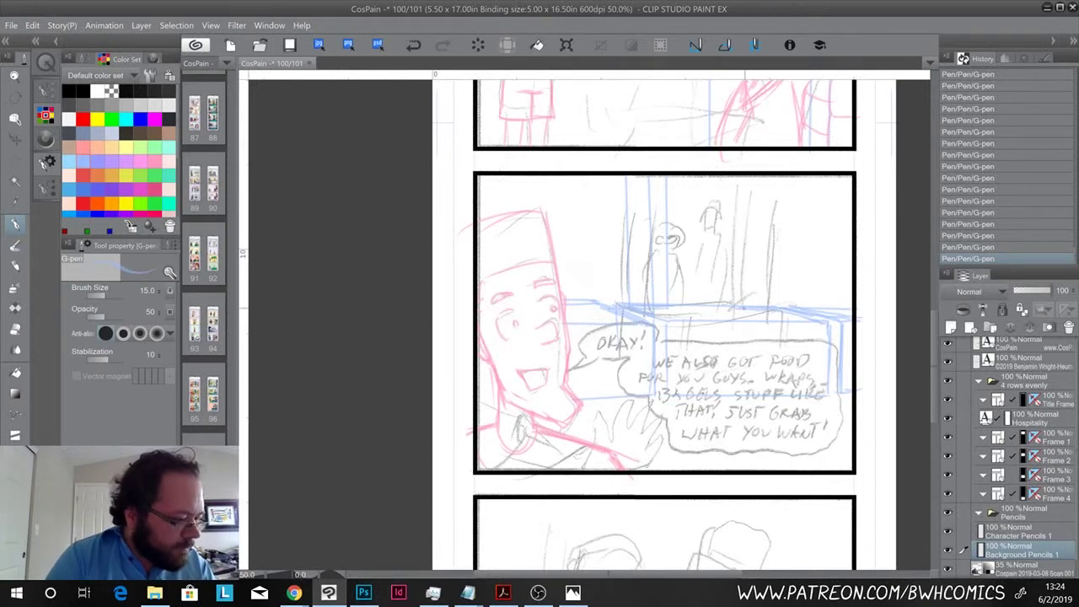
- Draw three straight vertical lines from the tabletop to the upper border, right of the second background figure
{"action": "left_click", "coordinate": [746, 307]}
{"action": "left_click", "coordinate": [746, 177], "text": "shift"}
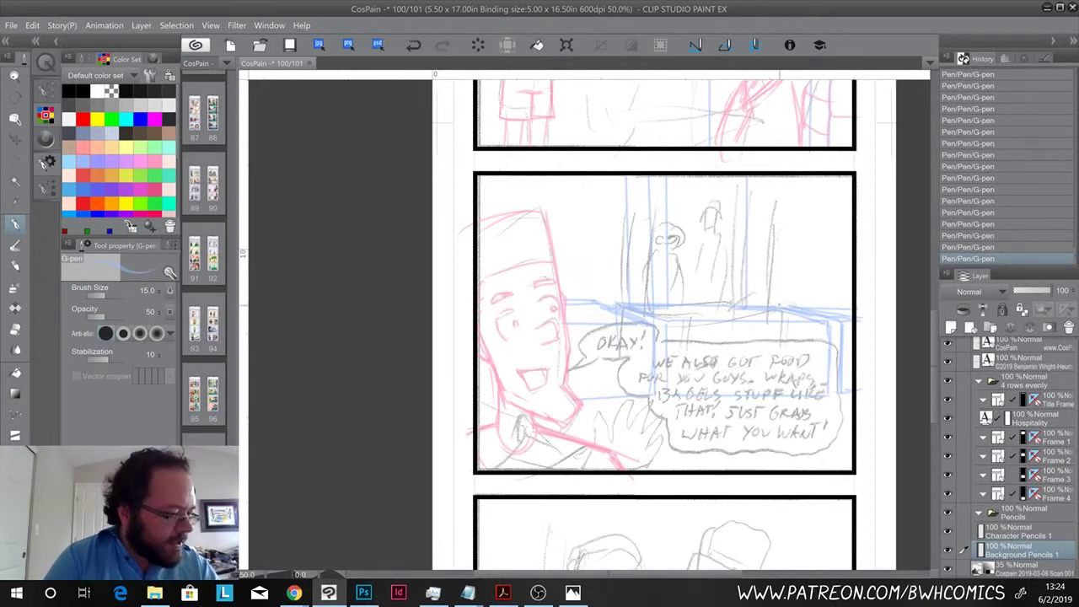
{"action": "left_click", "coordinate": [780, 305]}
{"action": "left_click", "coordinate": [780, 176], "text": "shift"}
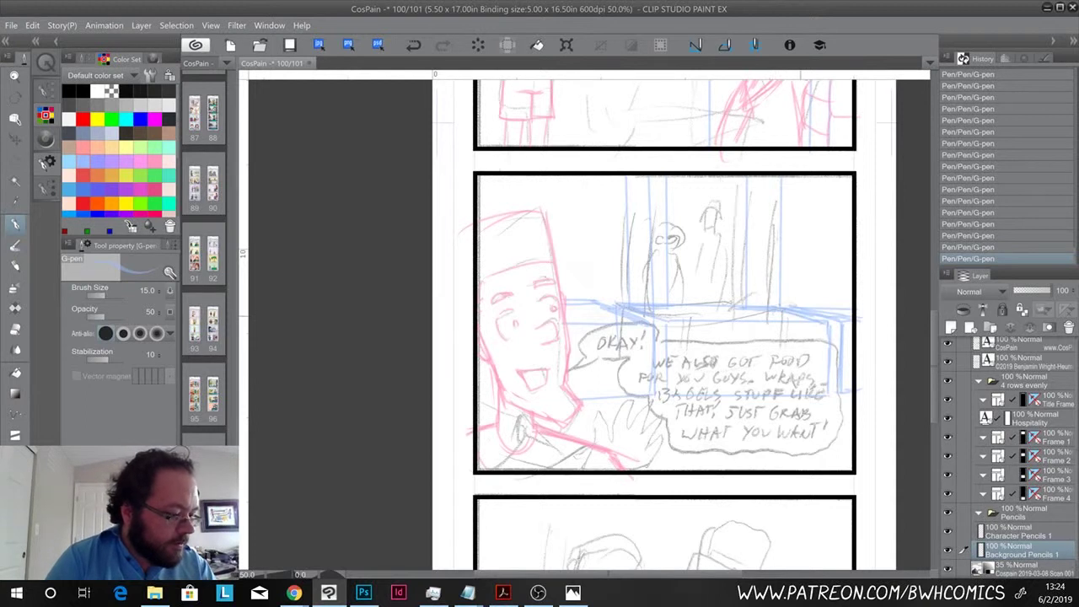
{"action": "left_click", "coordinate": [802, 310]}
{"action": "left_click", "coordinate": [804, 175], "text": "shift"}
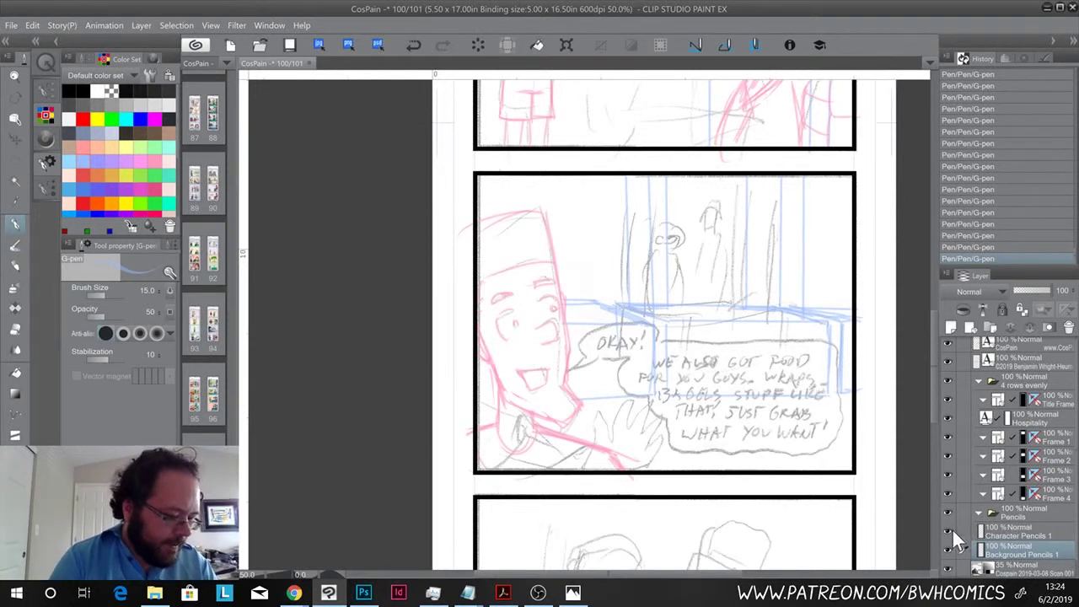
- On the Character Pencils 1 layer, draw the first background figure's head, hair and collar in pink, replacing a stray pale blue stroke
{"action": "left_click", "coordinate": [1011, 522]}
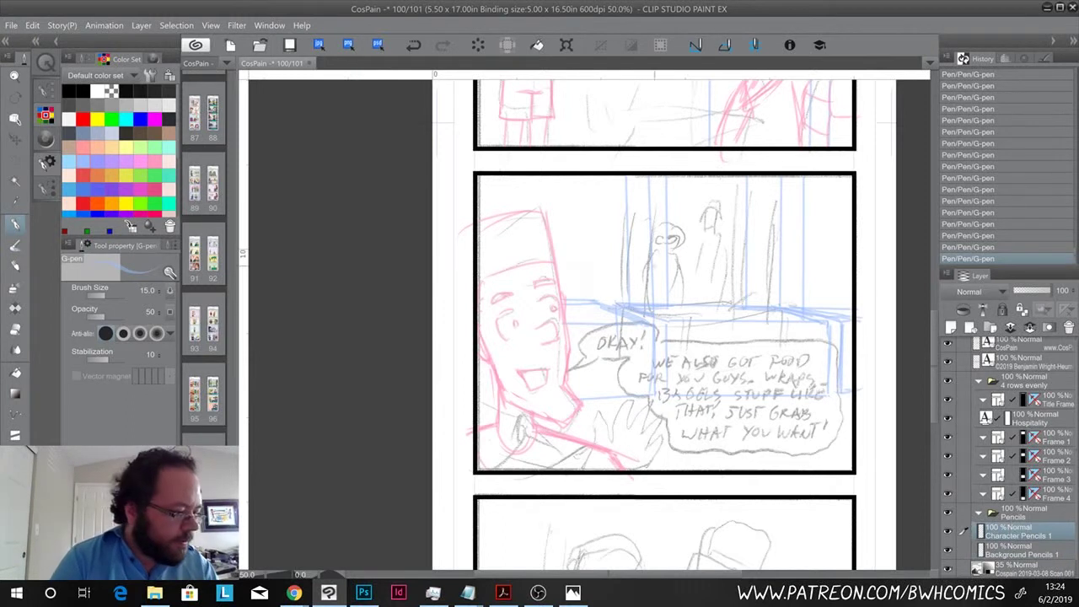
{"action": "key", "text": "p"}
{"action": "scroll", "coordinate": [677, 258], "scroll_direction": "up", "scroll_amount": 3}
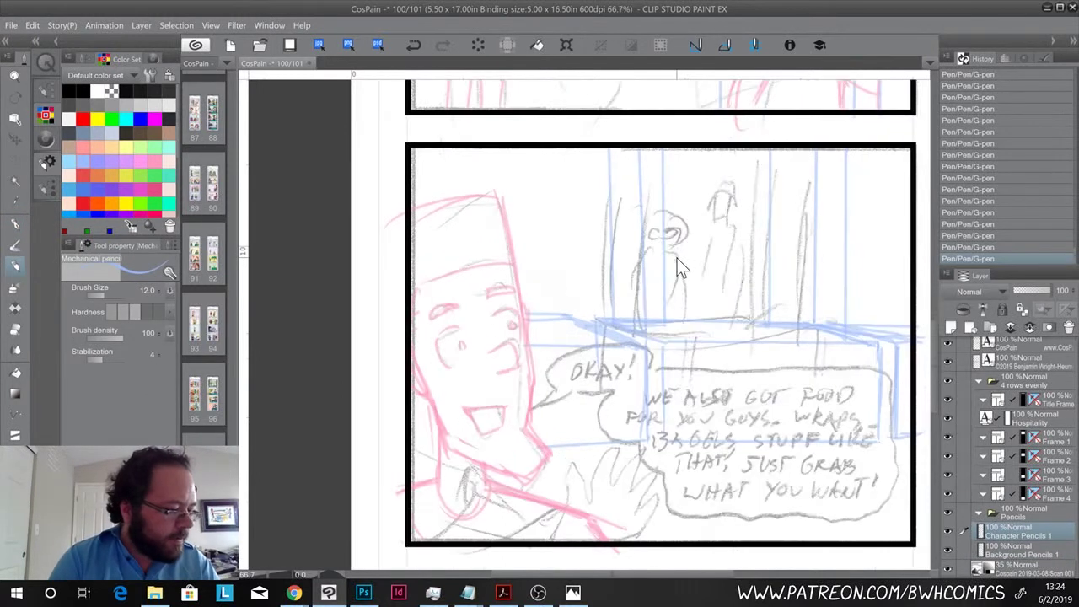
{"action": "key", "text": "p"}
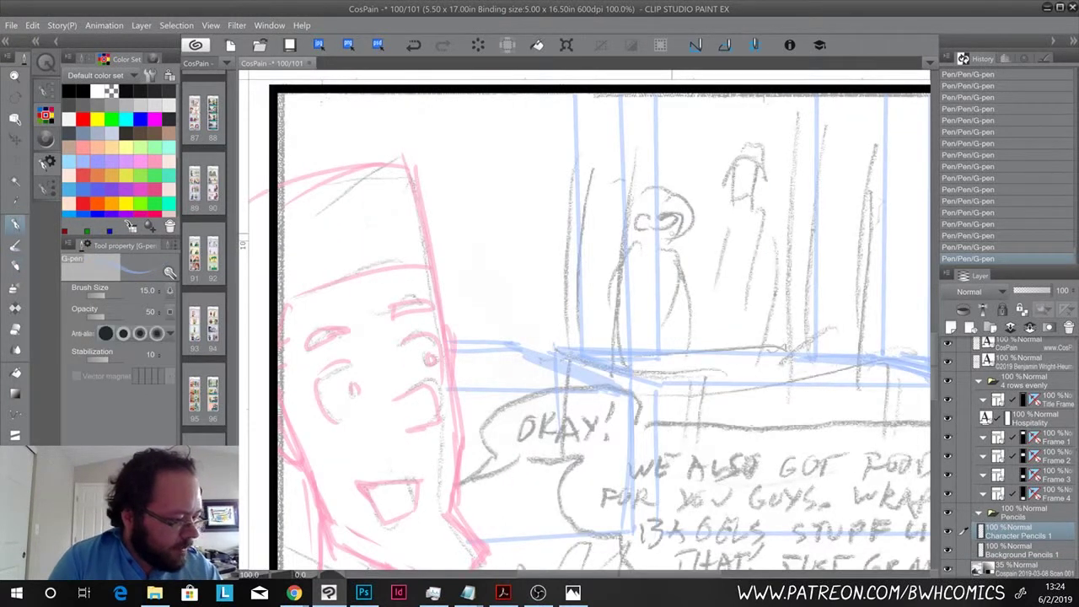
{"action": "key", "text": "ctrl+z"}
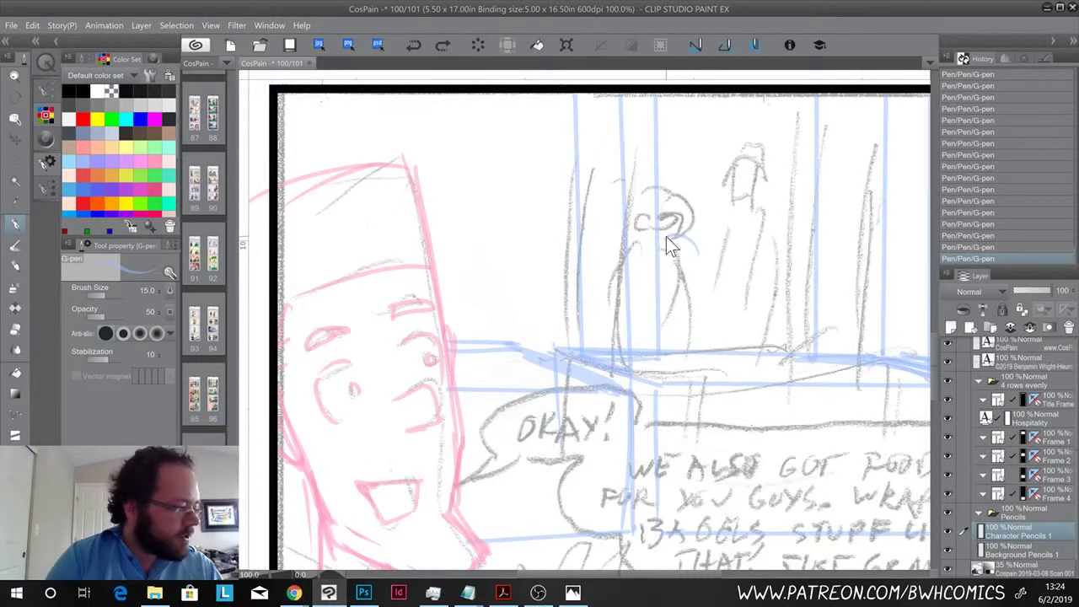
{"action": "left_click", "coordinate": [167, 148]}
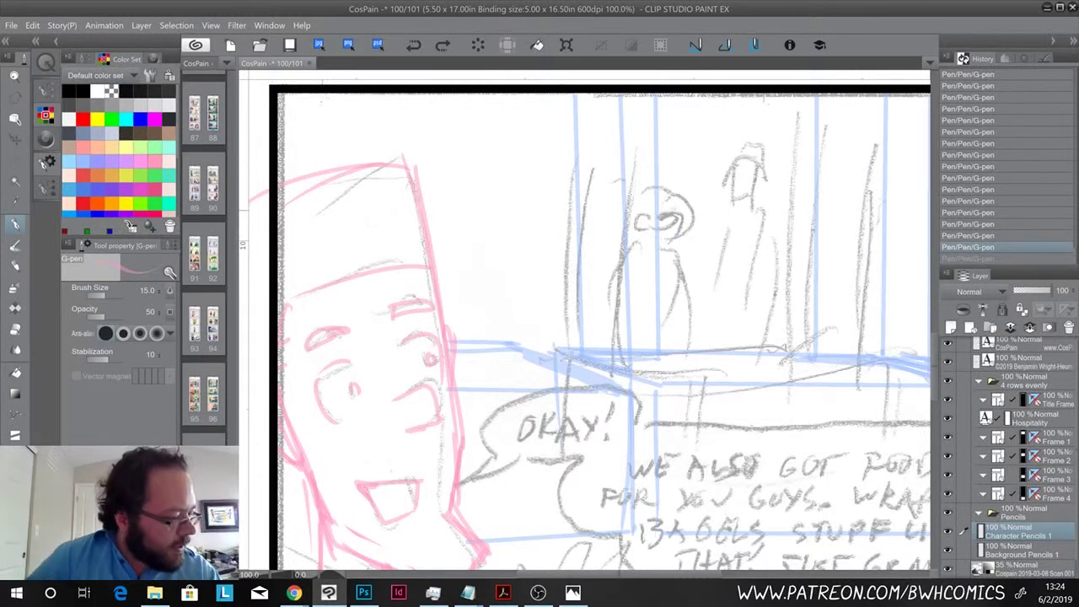
{"action": "left_click_drag", "start_coordinate": [664, 220], "coordinate": [699, 236]}
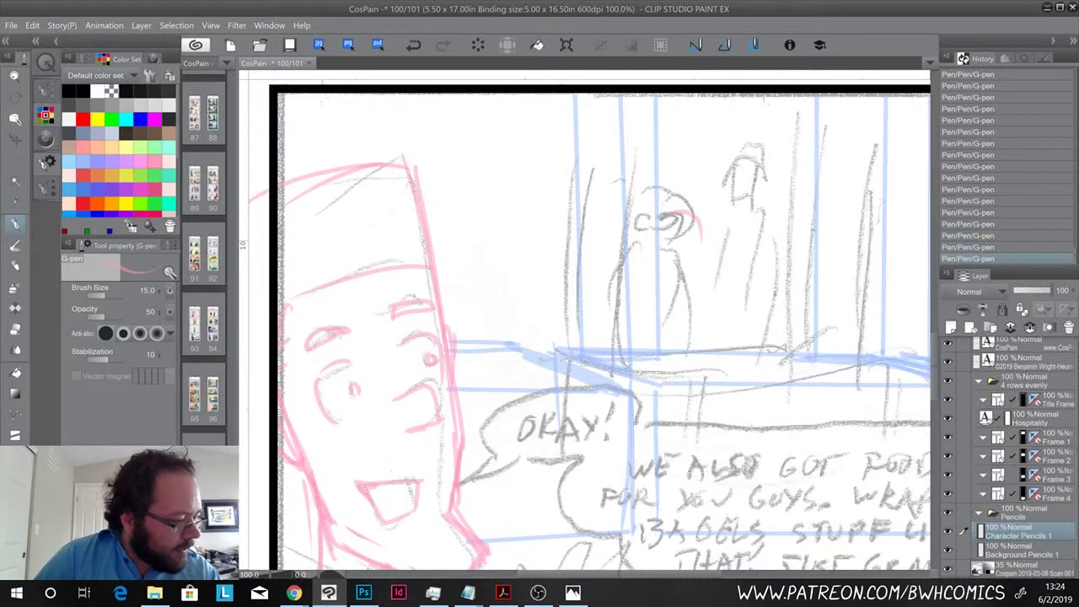
{"action": "left_click_drag", "start_coordinate": [701, 234], "coordinate": [686, 251]}
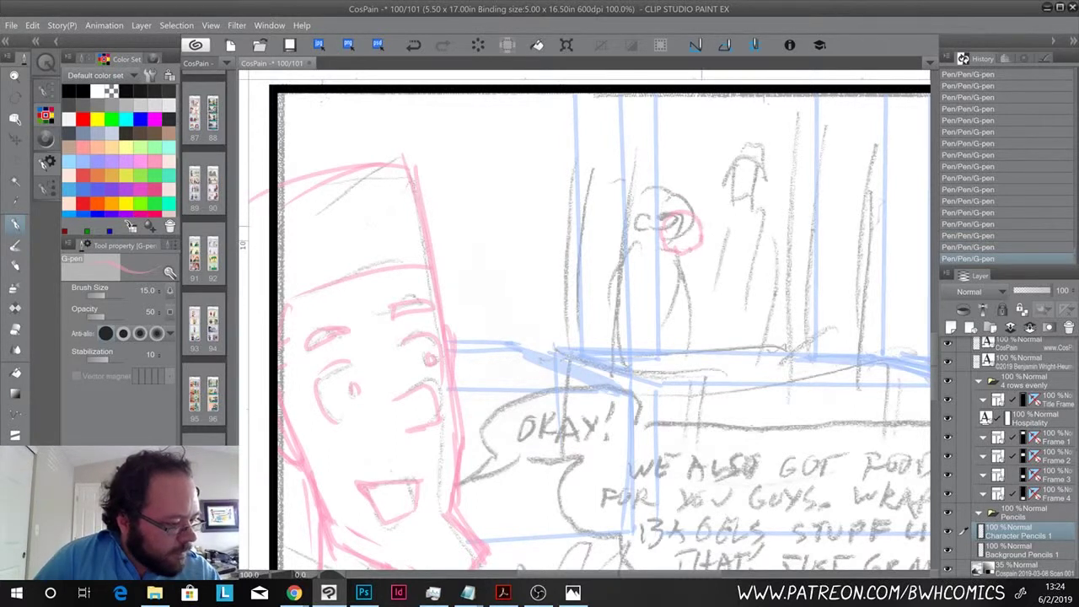
{"action": "mouse_move", "coordinate": [700, 215]}
{"action": "left_mouse_down"}
{"action": "mouse_move", "coordinate": [663, 208]}
{"action": "mouse_move", "coordinate": [712, 226]}
{"action": "mouse_move", "coordinate": [659, 234]}
{"action": "mouse_move", "coordinate": [685, 238]}
{"action": "mouse_move", "coordinate": [662, 233]}
{"action": "mouse_move", "coordinate": [681, 228]}
{"action": "left_mouse_up"}
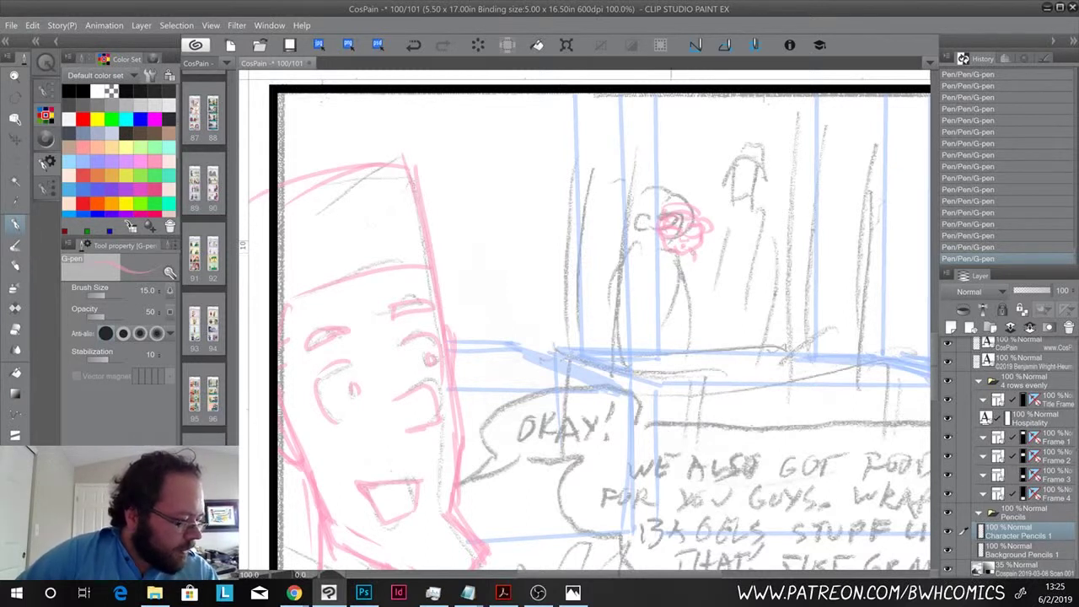
{"action": "mouse_move", "coordinate": [672, 254]}
{"action": "left_mouse_down"}
{"action": "mouse_move", "coordinate": [680, 267]}
{"action": "mouse_move", "coordinate": [691, 263]}
{"action": "mouse_move", "coordinate": [682, 270]}
{"action": "left_mouse_up"}
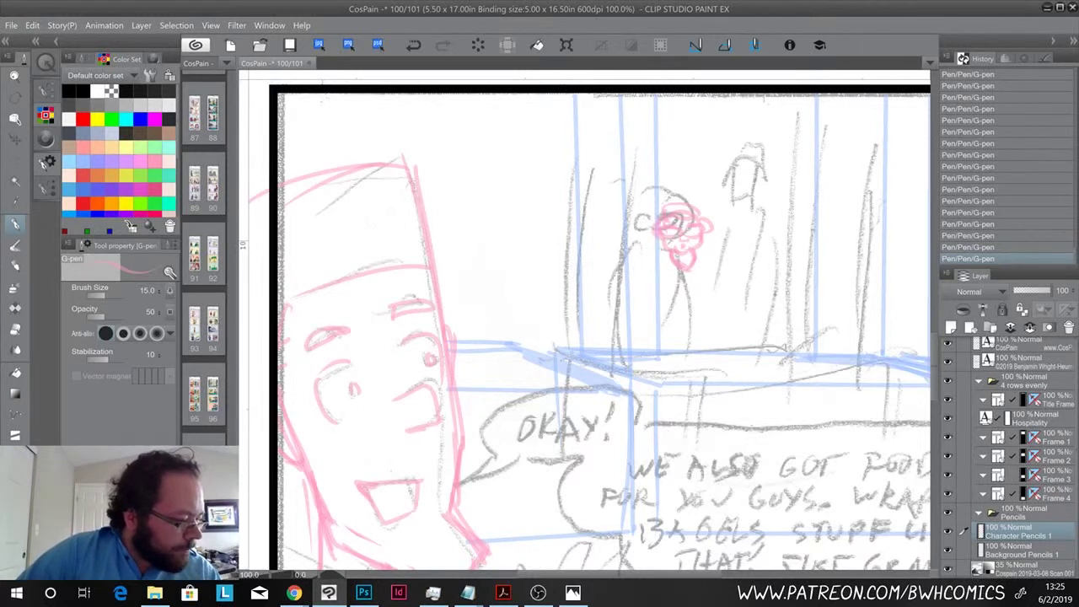
- Draw the first background figure's shoulders and outer arm contours down to the tabletop
{"action": "mouse_move", "coordinate": [698, 253]}
{"action": "left_mouse_down"}
{"action": "mouse_move", "coordinate": [704, 277]}
{"action": "mouse_move", "coordinate": [722, 266]}
{"action": "mouse_move", "coordinate": [731, 339]}
{"action": "left_mouse_up"}
{"action": "left_click_drag", "start_coordinate": [724, 273], "coordinate": [736, 343]}
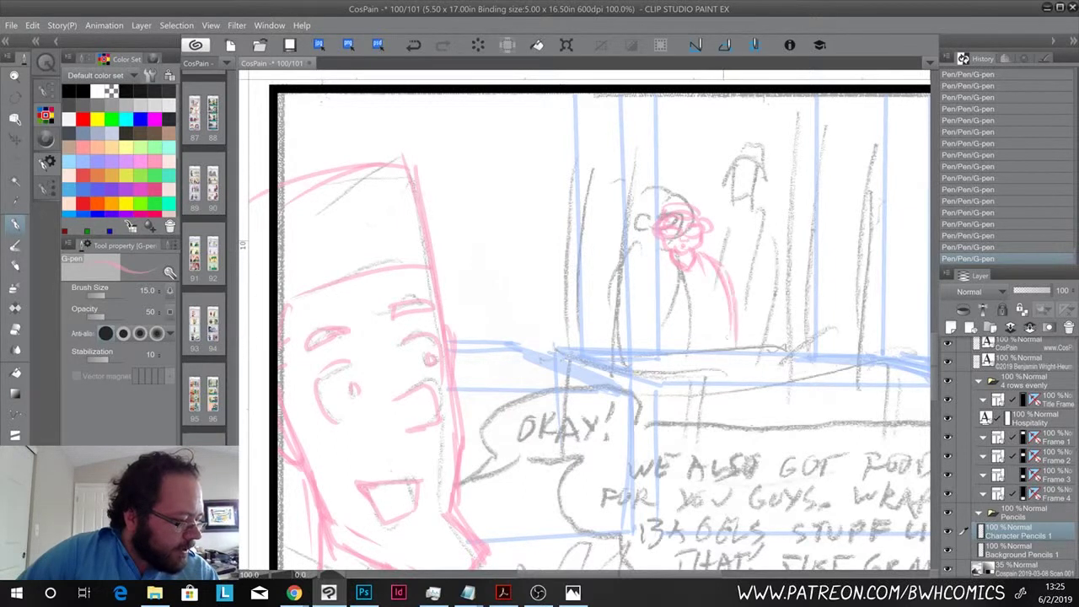
{"action": "mouse_move", "coordinate": [666, 251]}
{"action": "left_mouse_down"}
{"action": "mouse_move", "coordinate": [632, 286]}
{"action": "mouse_move", "coordinate": [626, 314]}
{"action": "left_mouse_up"}
{"action": "left_click_drag", "start_coordinate": [644, 266], "coordinate": [631, 345]}
{"action": "left_click_drag", "start_coordinate": [636, 285], "coordinate": [630, 346]}
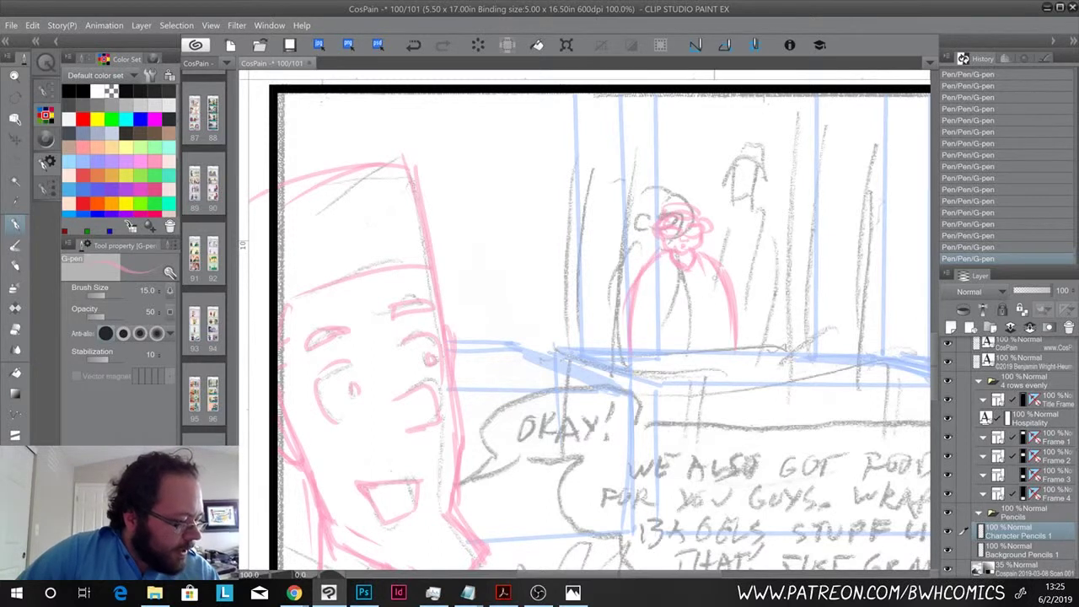
- Add the first background figure's inner arm lines and jacket front with lapel and buttons
{"action": "left_click_drag", "start_coordinate": [715, 273], "coordinate": [718, 348]}
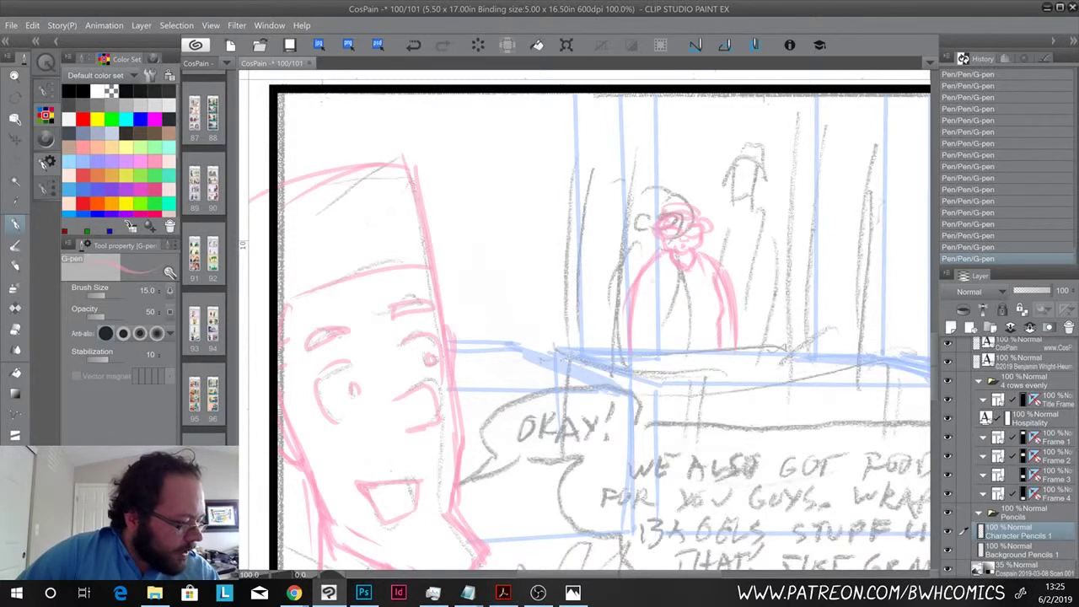
{"action": "left_click_drag", "start_coordinate": [652, 288], "coordinate": [647, 337]}
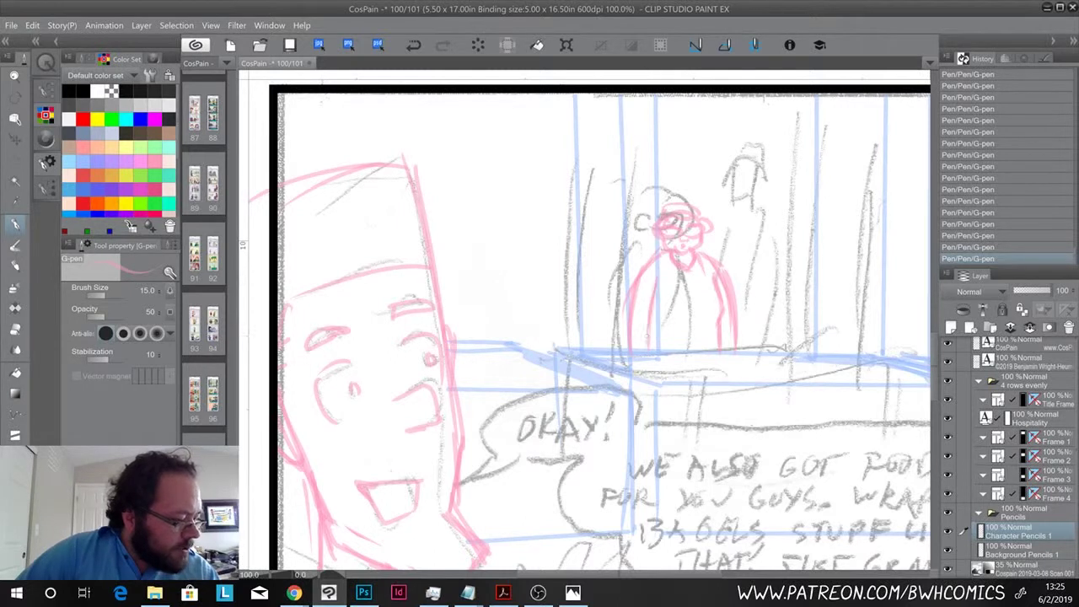
{"action": "left_click_drag", "start_coordinate": [658, 283], "coordinate": [647, 351]}
{"action": "left_click_drag", "start_coordinate": [700, 266], "coordinate": [690, 296]}
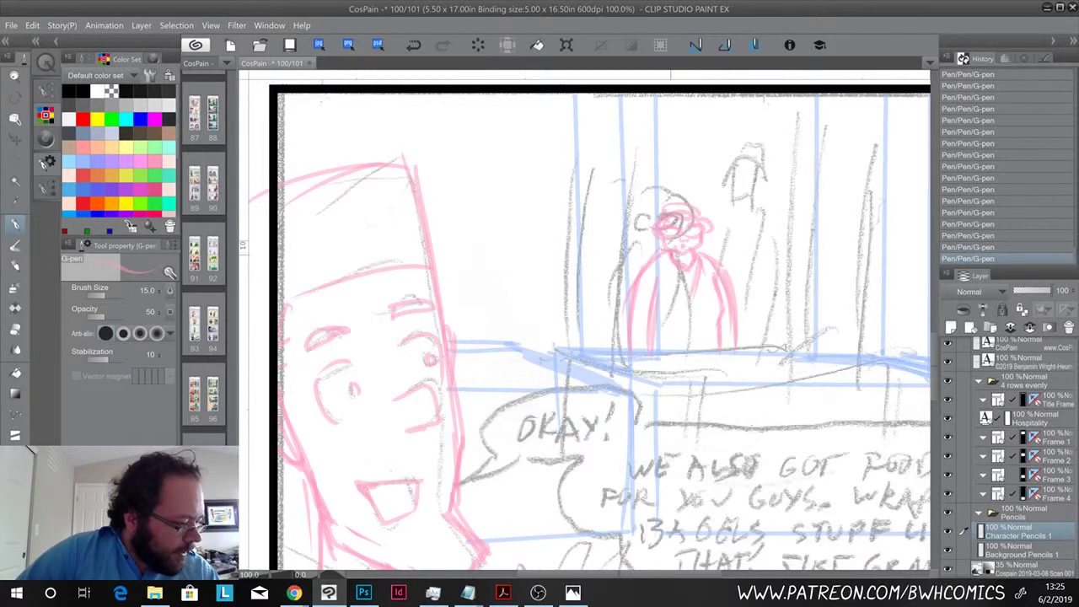
{"action": "mouse_move", "coordinate": [670, 258]}
{"action": "left_mouse_down"}
{"action": "mouse_move", "coordinate": [693, 297]}
{"action": "mouse_move", "coordinate": [701, 350]}
{"action": "left_mouse_up"}
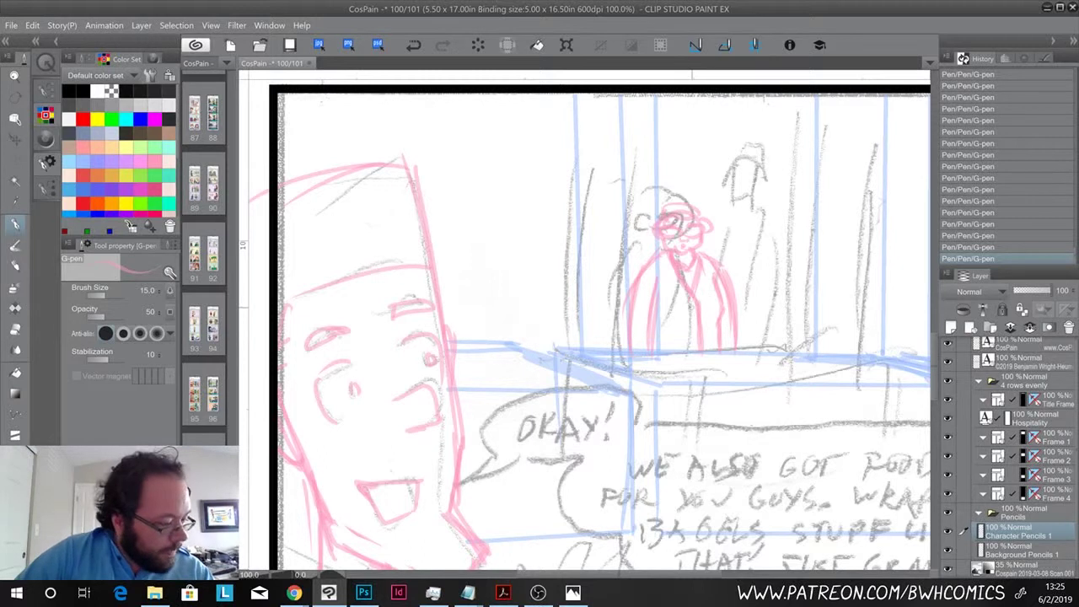
{"action": "left_click_drag", "start_coordinate": [692, 304], "coordinate": [691, 309]}
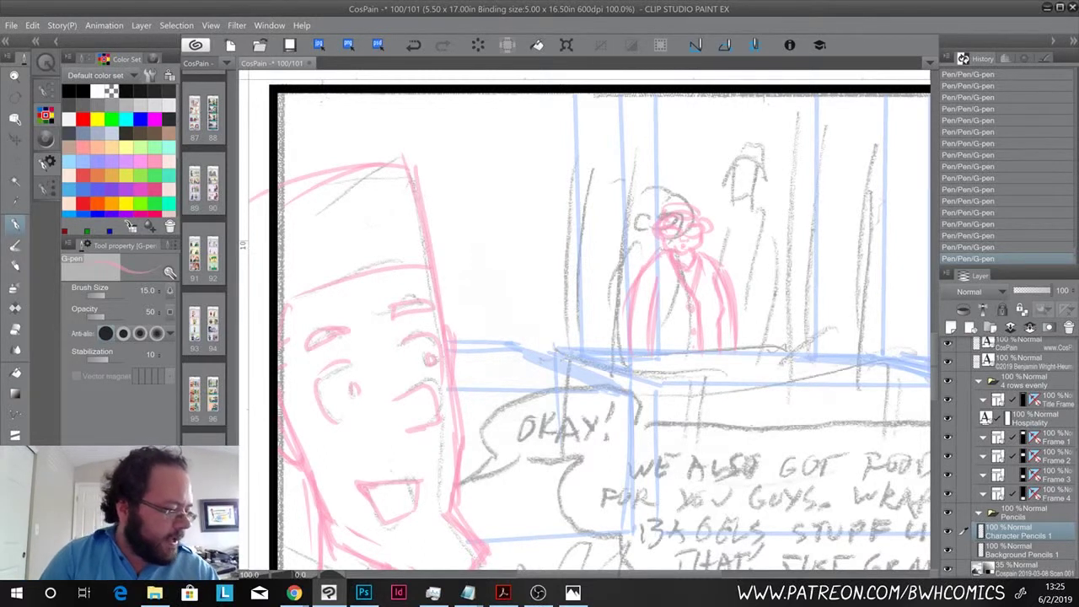
- Select the first background figure's head with a polyline marquee, widen it slightly with Free Transform, and deselect
{"action": "key", "text": "m"}
{"action": "left_click", "coordinate": [644, 190]}
{"action": "left_click", "coordinate": [707, 189]}
{"action": "left_click", "coordinate": [727, 208]}
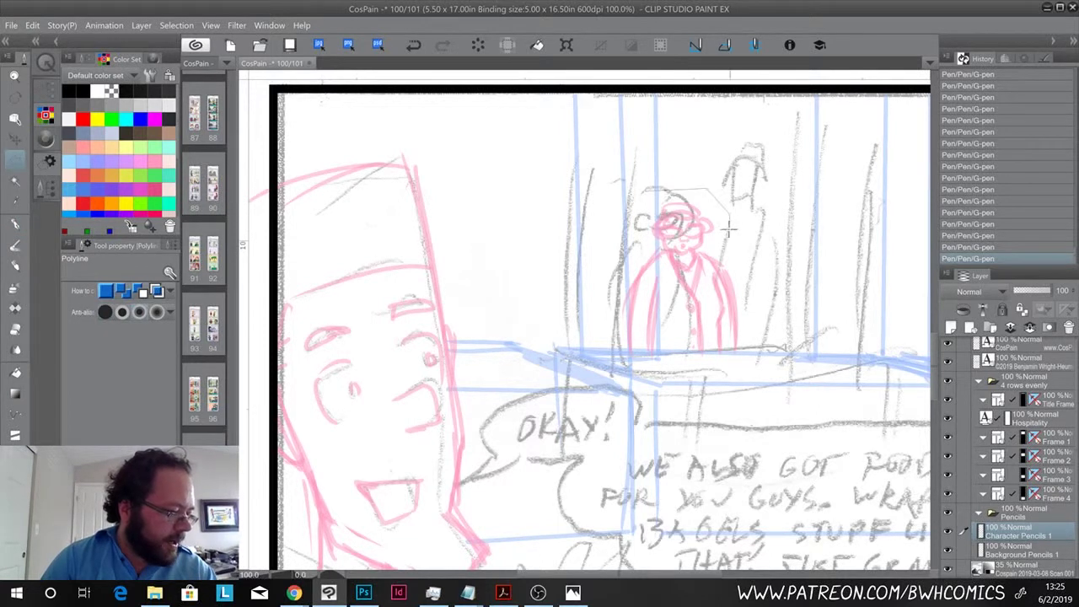
{"action": "left_click", "coordinate": [728, 229]}
{"action": "left_click", "coordinate": [704, 248]}
{"action": "left_click", "coordinate": [685, 255]}
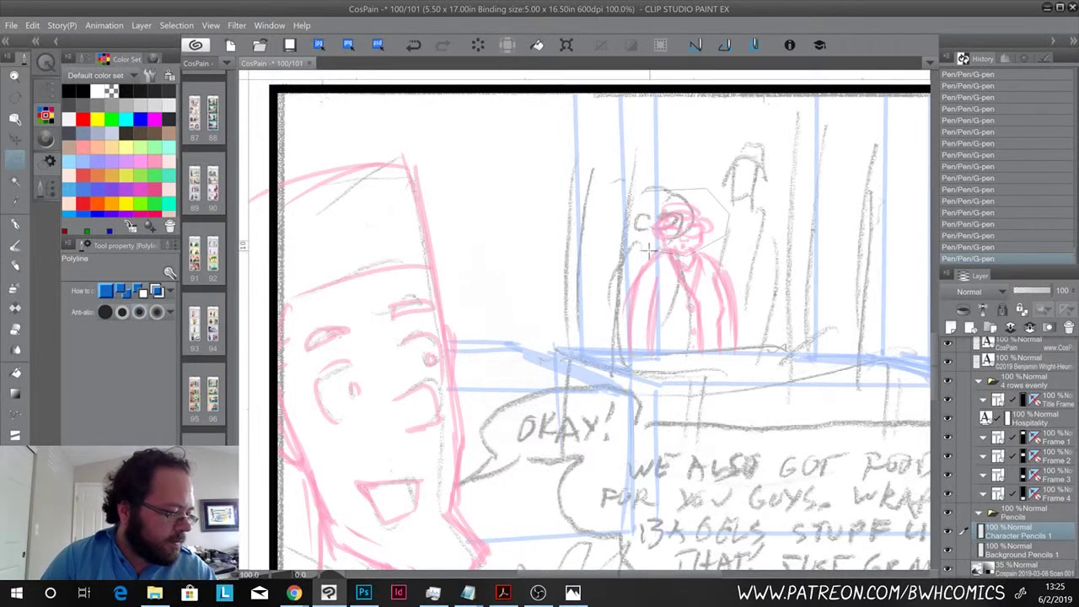
{"action": "left_click", "coordinate": [645, 250]}
{"action": "left_click", "coordinate": [631, 203]}
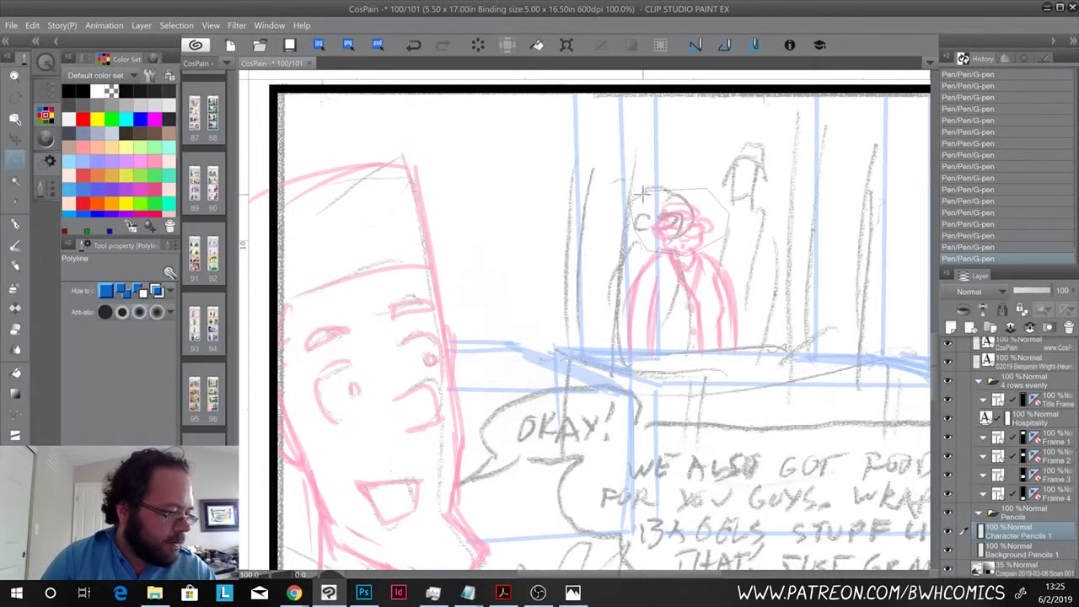
{"action": "left_click", "coordinate": [645, 194]}
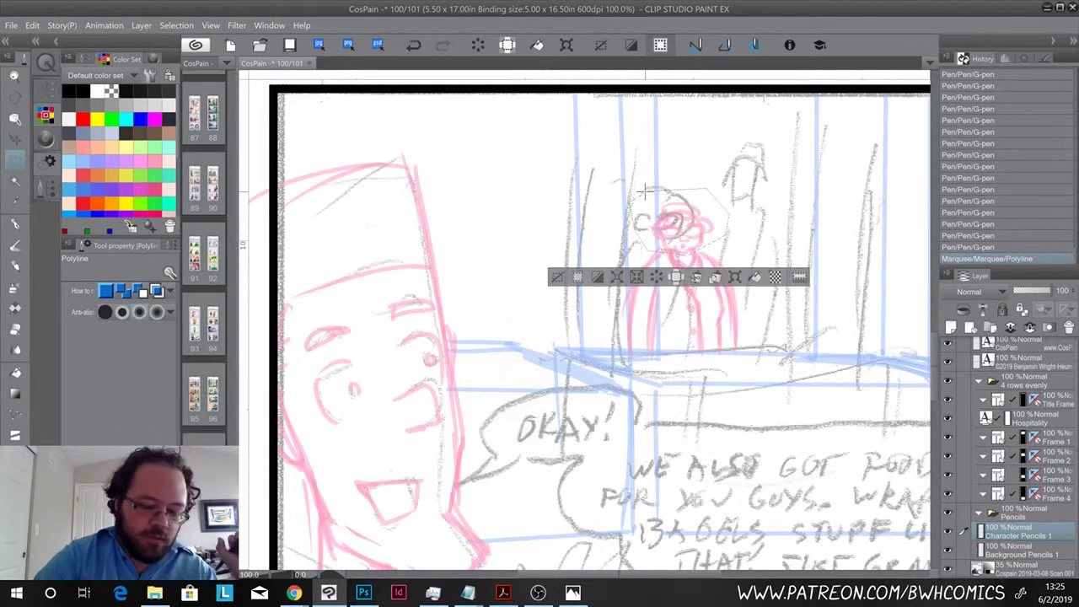
{"action": "key", "text": "ctrl+t"}
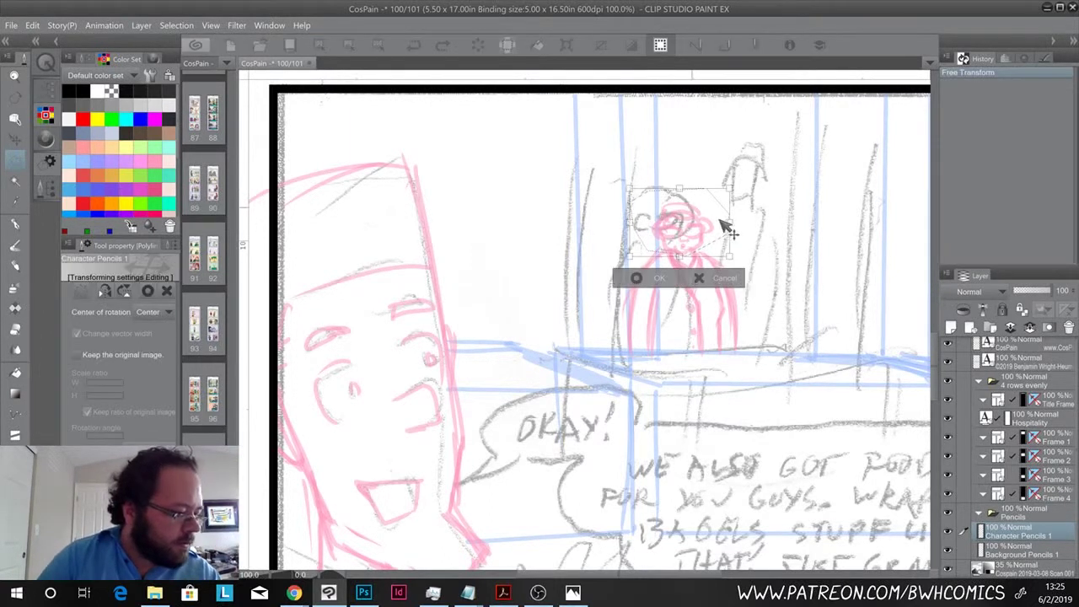
{"action": "left_click_drag", "start_coordinate": [629, 221], "coordinate": [618, 224]}
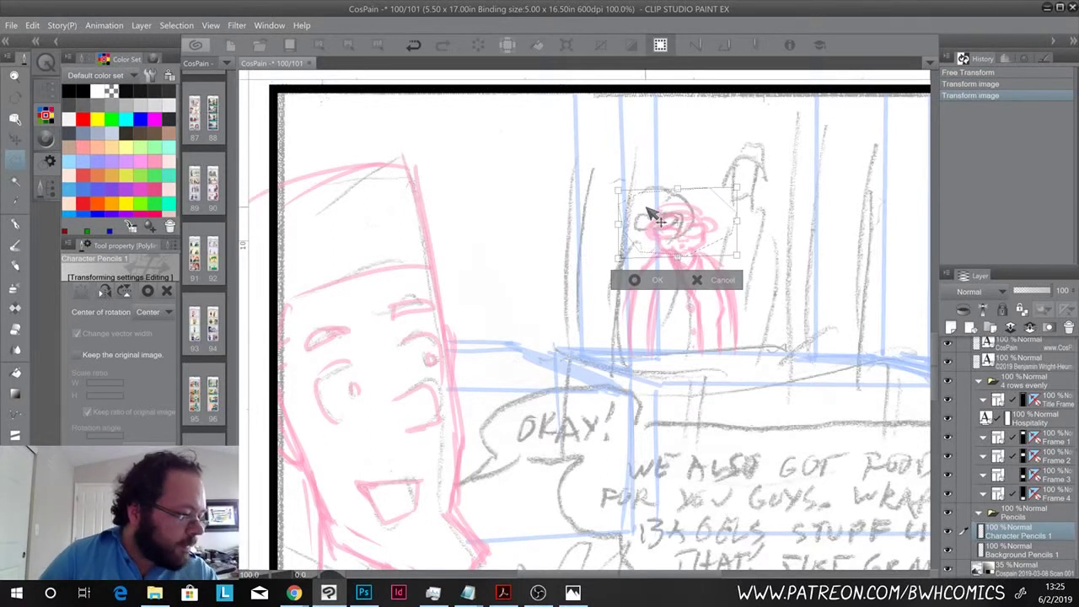
{"action": "left_click_drag", "start_coordinate": [678, 192], "coordinate": [676, 191]}
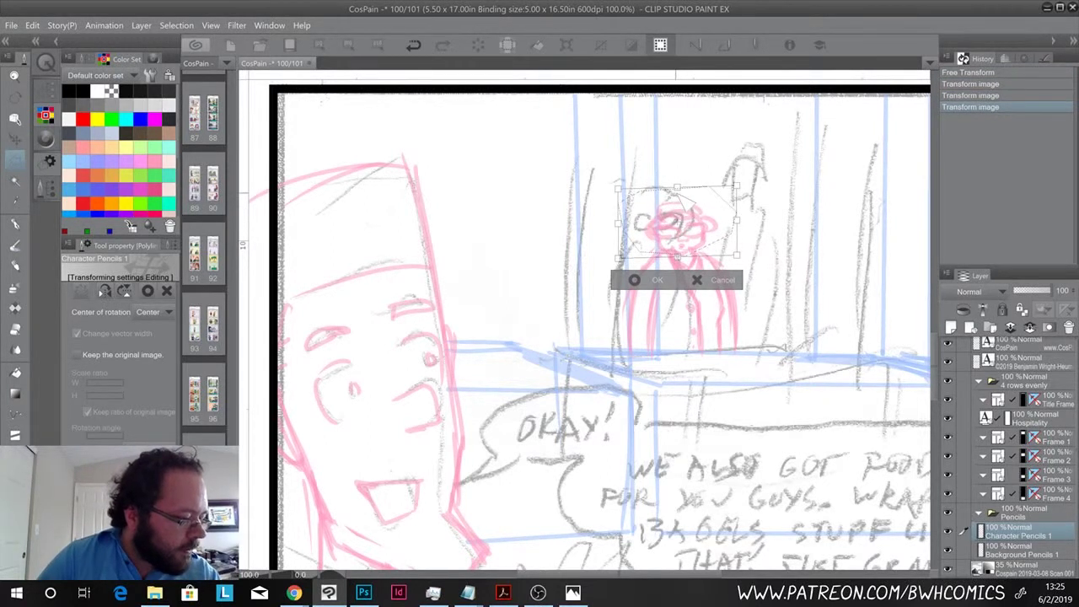
{"action": "key", "text": "Return"}
{"action": "key", "text": "ctrl+d"}
- Draw the second background figure's narrow head with hat and facial features in pink, right of its gray sketch
{"action": "key", "text": "p"}
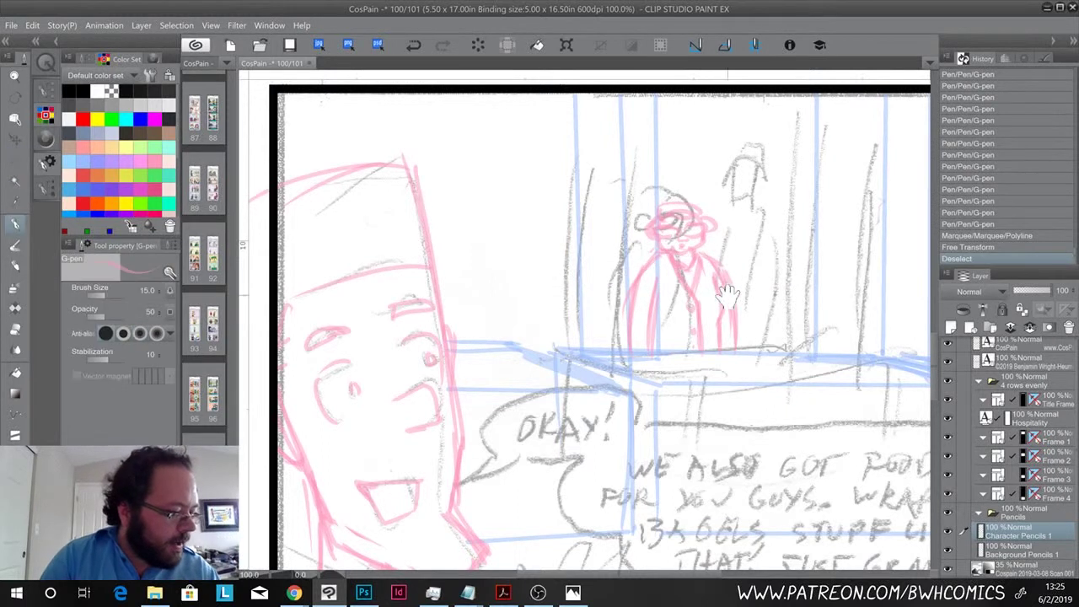
{"action": "left_click_drag", "start_coordinate": [726, 297], "coordinate": [632, 360]}
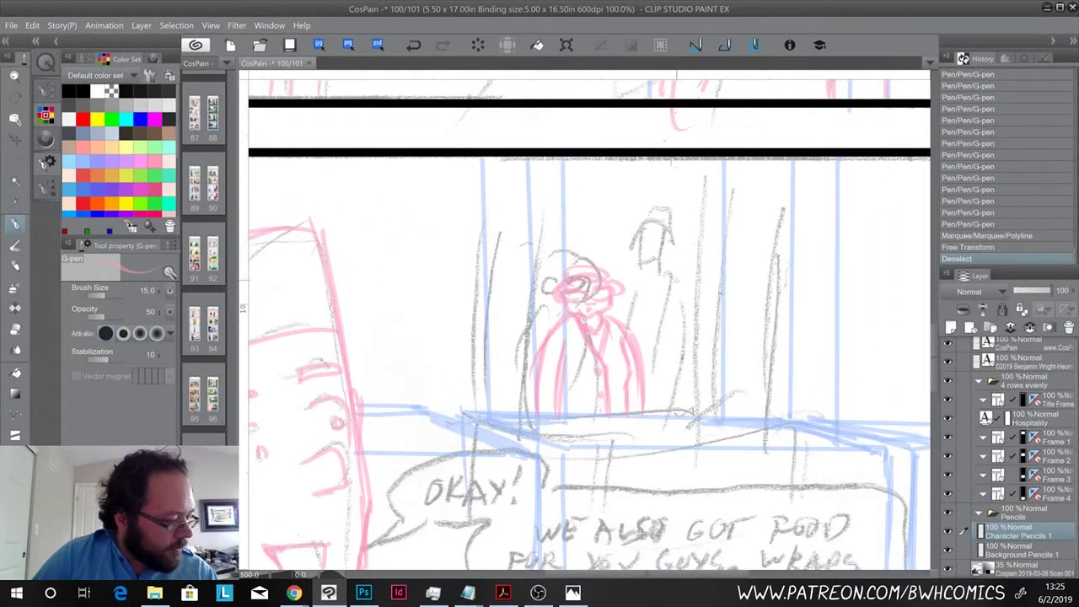
{"action": "mouse_move", "coordinate": [694, 228]}
{"action": "left_mouse_down"}
{"action": "mouse_move", "coordinate": [715, 243]}
{"action": "mouse_move", "coordinate": [712, 271]}
{"action": "mouse_move", "coordinate": [680, 237]}
{"action": "mouse_move", "coordinate": [691, 273]}
{"action": "mouse_move", "coordinate": [705, 280]}
{"action": "mouse_move", "coordinate": [713, 270]}
{"action": "mouse_move", "coordinate": [688, 269]}
{"action": "mouse_move", "coordinate": [713, 261]}
{"action": "left_mouse_up"}
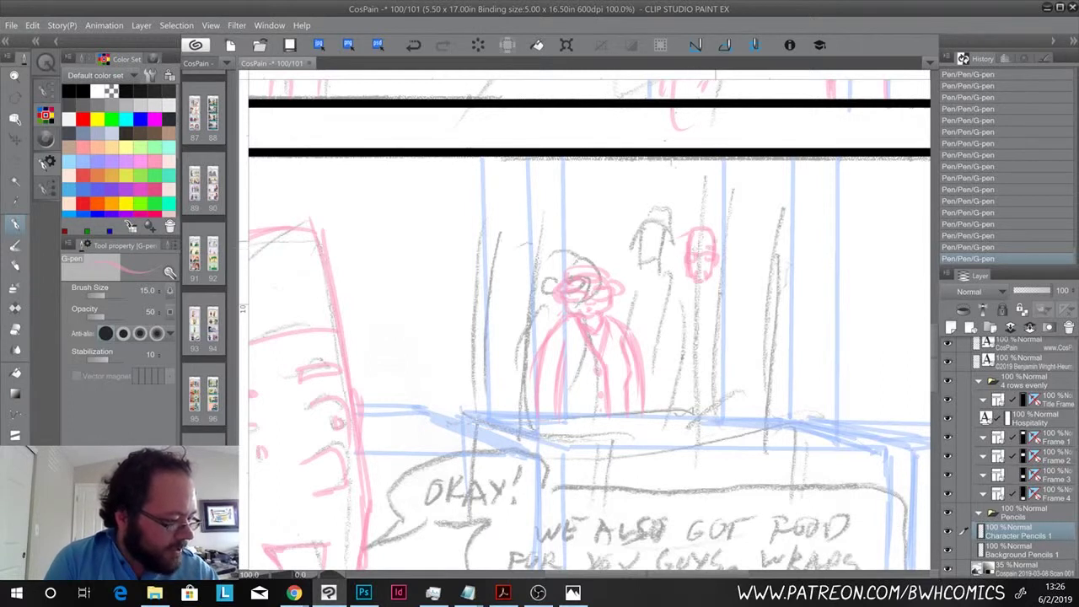
{"action": "mouse_move", "coordinate": [714, 222]}
{"action": "left_mouse_down"}
{"action": "mouse_move", "coordinate": [717, 242]}
{"action": "mouse_move", "coordinate": [713, 222]}
{"action": "mouse_move", "coordinate": [687, 242]}
{"action": "mouse_move", "coordinate": [713, 236]}
{"action": "mouse_move", "coordinate": [708, 248]}
{"action": "left_mouse_up"}
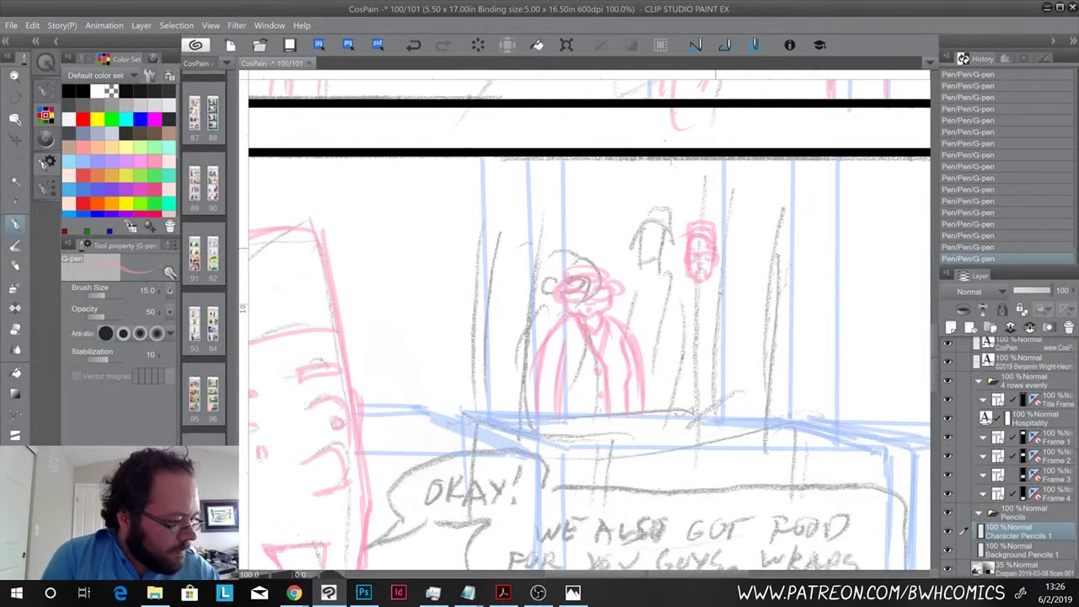
{"action": "left_click_drag", "start_coordinate": [716, 247], "coordinate": [715, 278]}
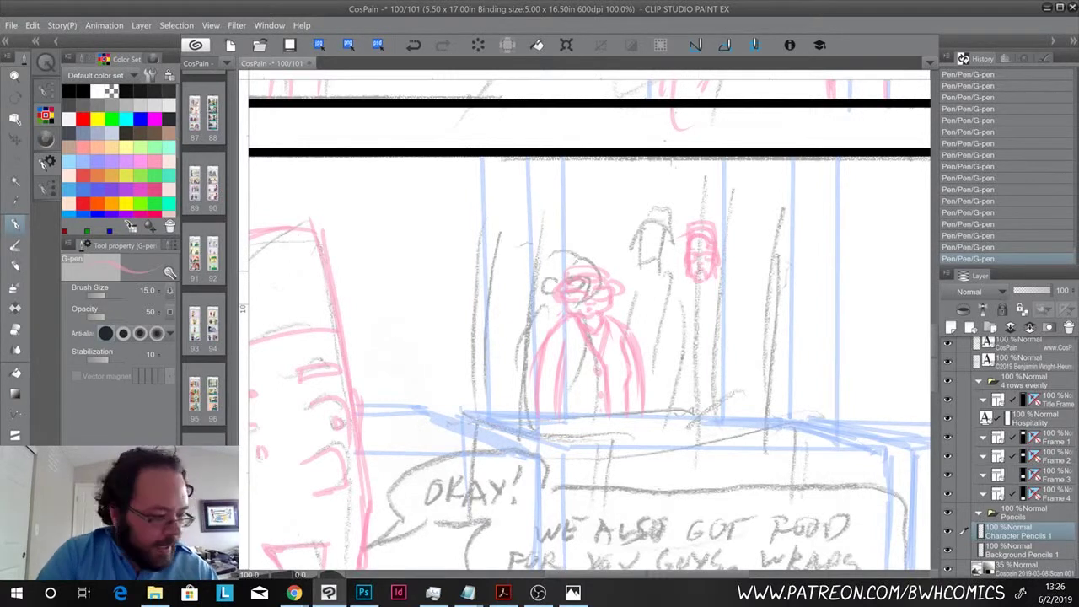
- Erase part of the second background figure's face, then redraw its lines and start the neck
{"action": "key", "text": "e"}
{"action": "left_click_drag", "start_coordinate": [707, 272], "coordinate": [698, 249]}
{"action": "key", "text": "p"}
{"action": "mouse_move", "coordinate": [693, 246]}
{"action": "left_mouse_down"}
{"action": "mouse_move", "coordinate": [710, 250]}
{"action": "mouse_move", "coordinate": [710, 287]}
{"action": "mouse_move", "coordinate": [693, 287]}
{"action": "left_mouse_up"}
{"action": "left_click_drag", "start_coordinate": [692, 281], "coordinate": [695, 285]}
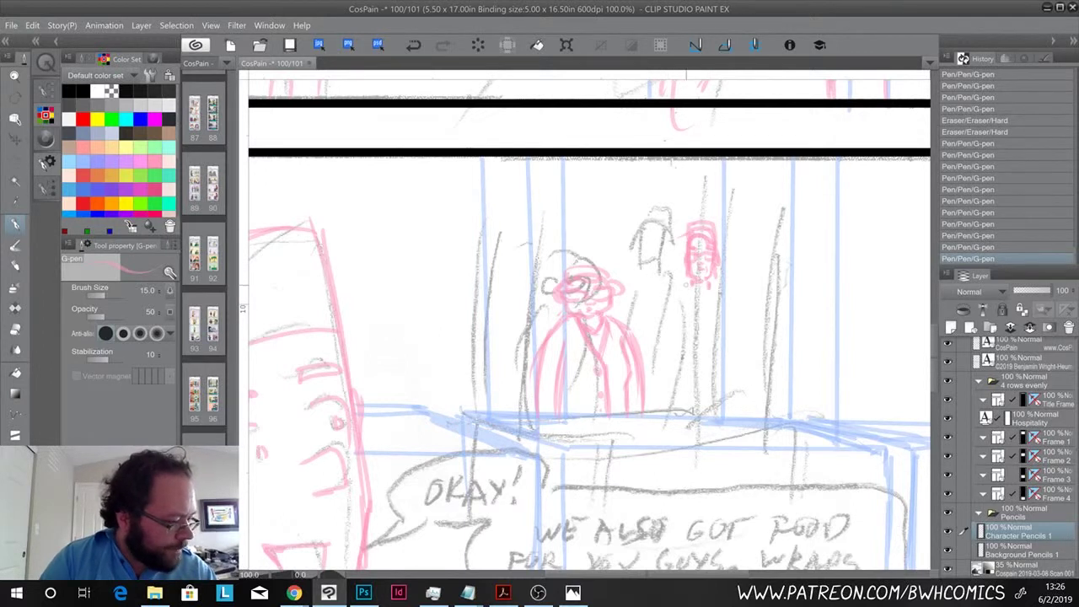
- Draw the second background figure's shoulders and both arm contours down to the tabletop
{"action": "mouse_move", "coordinate": [696, 284]}
{"action": "left_mouse_down"}
{"action": "mouse_move", "coordinate": [712, 295]}
{"action": "mouse_move", "coordinate": [662, 293]}
{"action": "left_mouse_up"}
{"action": "left_click_drag", "start_coordinate": [664, 298], "coordinate": [654, 408]}
{"action": "mouse_move", "coordinate": [713, 297]}
{"action": "left_mouse_down"}
{"action": "mouse_move", "coordinate": [730, 299]}
{"action": "mouse_move", "coordinate": [743, 344]}
{"action": "mouse_move", "coordinate": [745, 411]}
{"action": "left_mouse_up"}
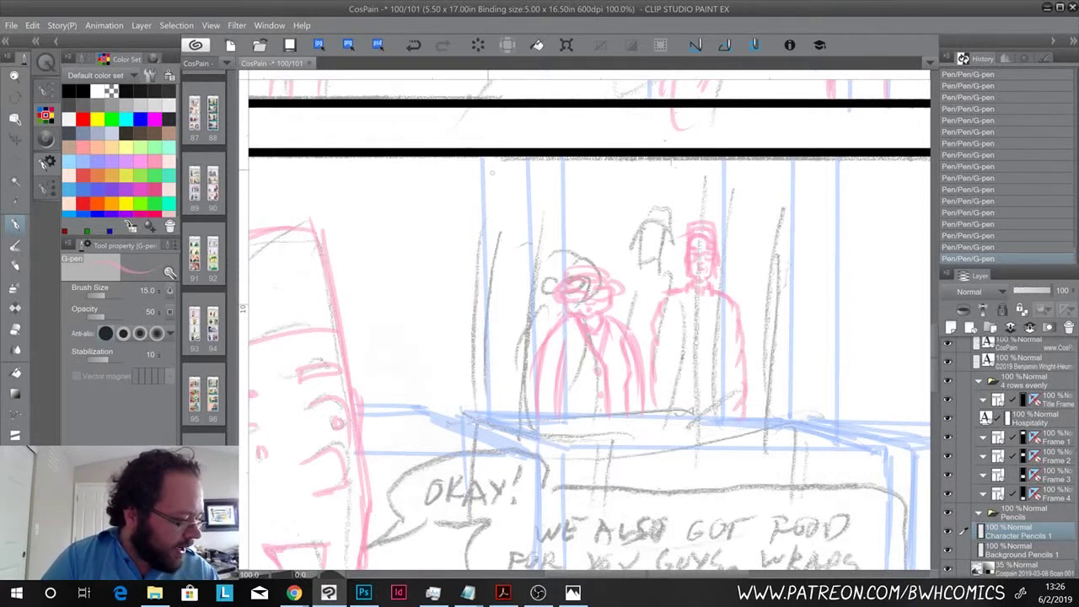
- Select the whole second background figure with a polyline marquee, widen it slightly with Free Transform and shift it slightly down
{"action": "key", "text": "m"}
{"action": "left_click", "coordinate": [665, 208]}
{"action": "left_click", "coordinate": [711, 203]}
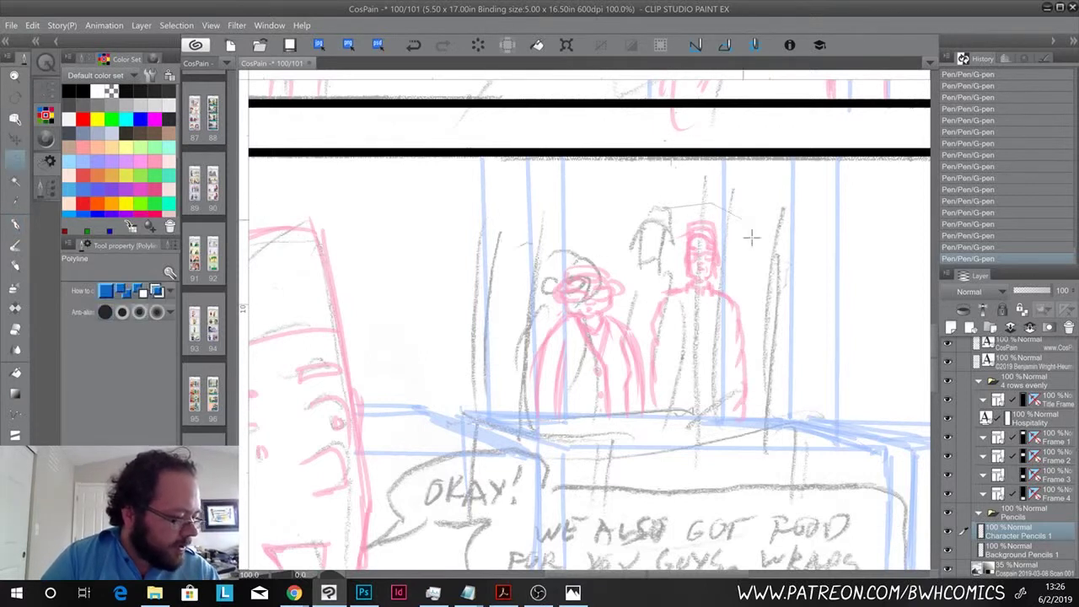
{"action": "left_click", "coordinate": [754, 248]}
{"action": "left_click", "coordinate": [756, 419]}
{"action": "left_click", "coordinate": [644, 426]}
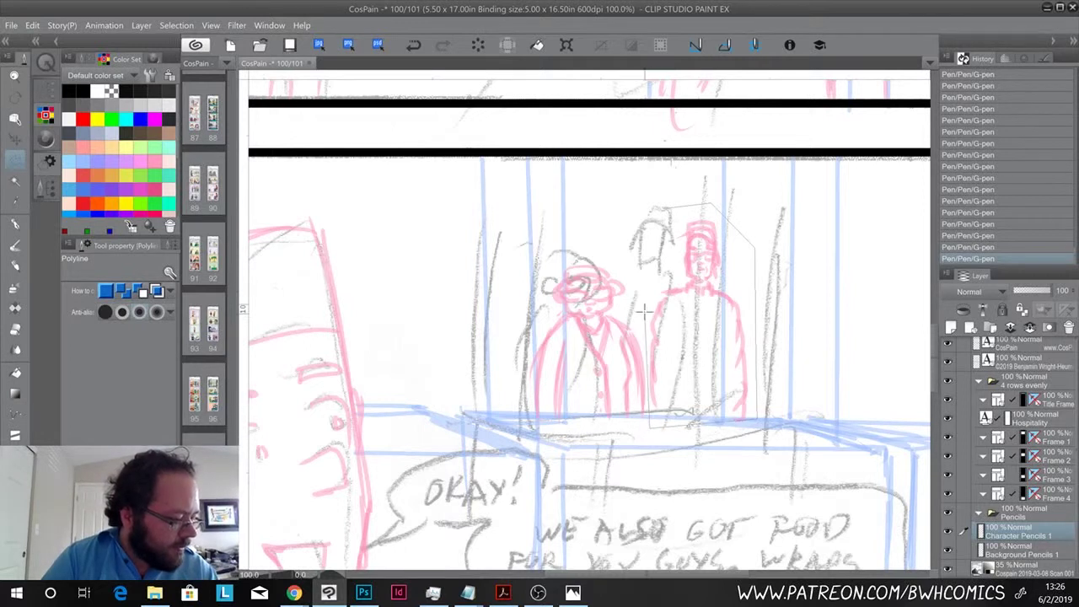
{"action": "left_click", "coordinate": [663, 205]}
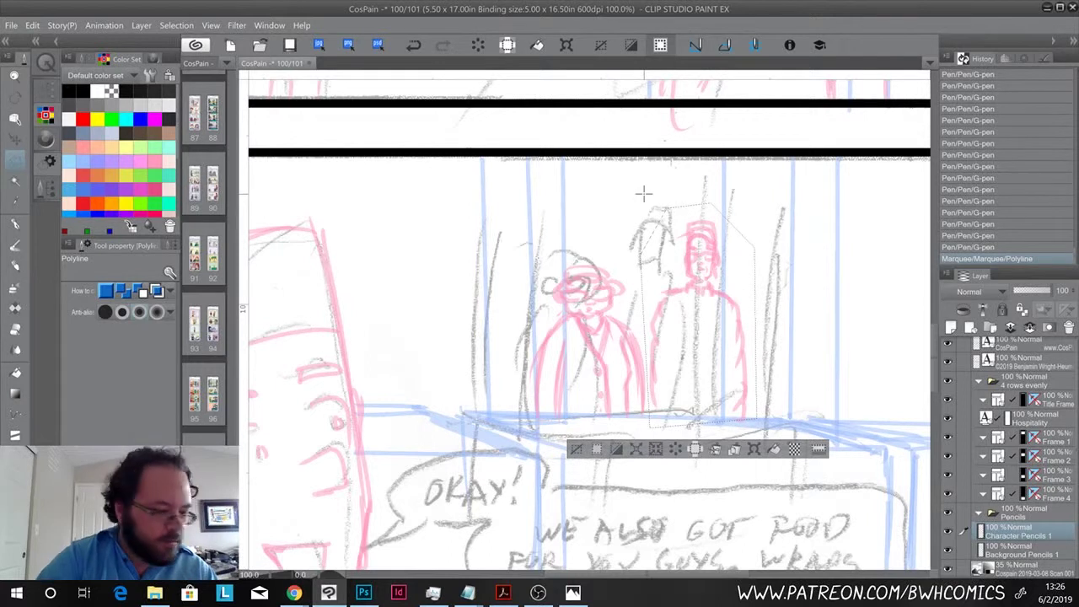
{"action": "key", "text": "ctrl+t"}
{"action": "left_click_drag", "start_coordinate": [680, 341], "coordinate": [681, 346]}
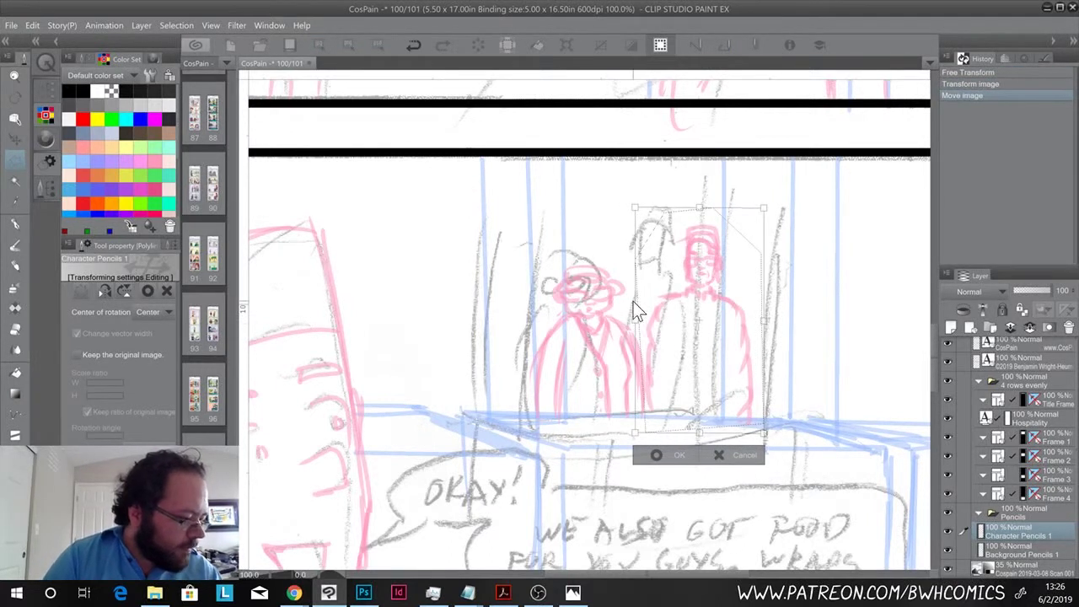
{"action": "key", "text": "p"}
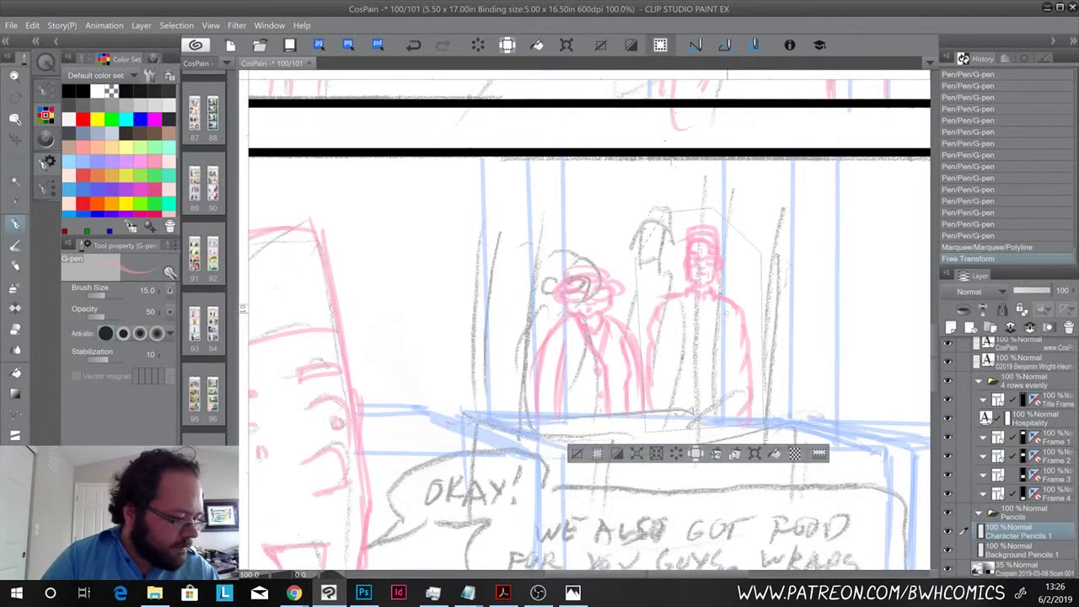
- Draw the second background figure's inner sleeve and coat-front lines in pink, and clear the selection
{"action": "left_click_drag", "start_coordinate": [727, 310], "coordinate": [727, 408]}
{"action": "left_click_drag", "start_coordinate": [669, 314], "coordinate": [666, 326]}
{"action": "left_click_drag", "start_coordinate": [666, 334], "coordinate": [662, 408]}
{"action": "mouse_move", "coordinate": [695, 308]}
{"action": "left_mouse_down"}
{"action": "mouse_move", "coordinate": [691, 406]}
{"action": "mouse_move", "coordinate": [701, 357]}
{"action": "left_mouse_up"}
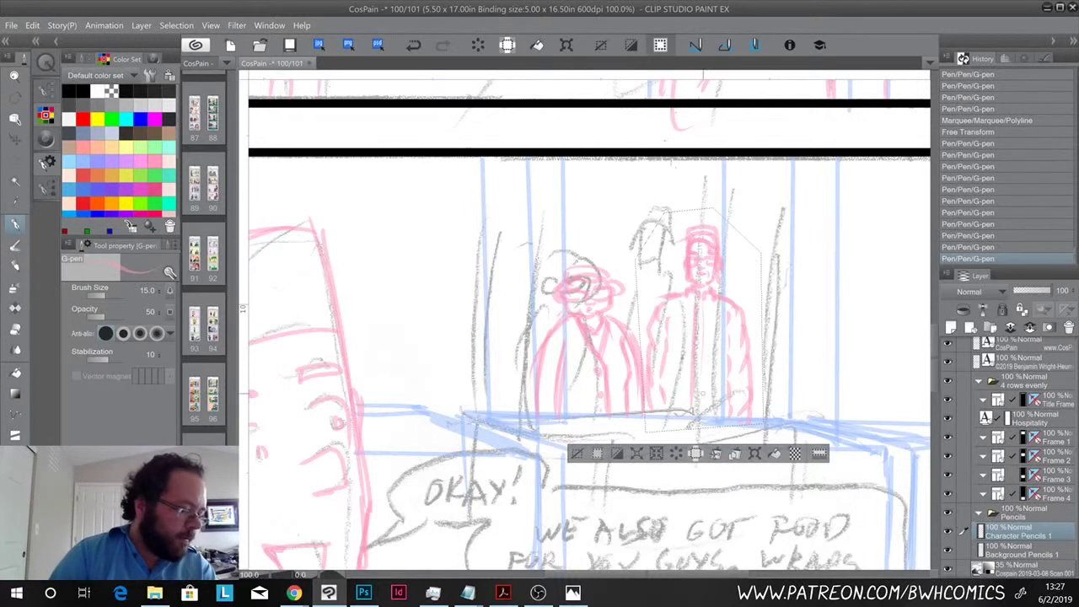
{"action": "key", "text": "ctrl+0"}
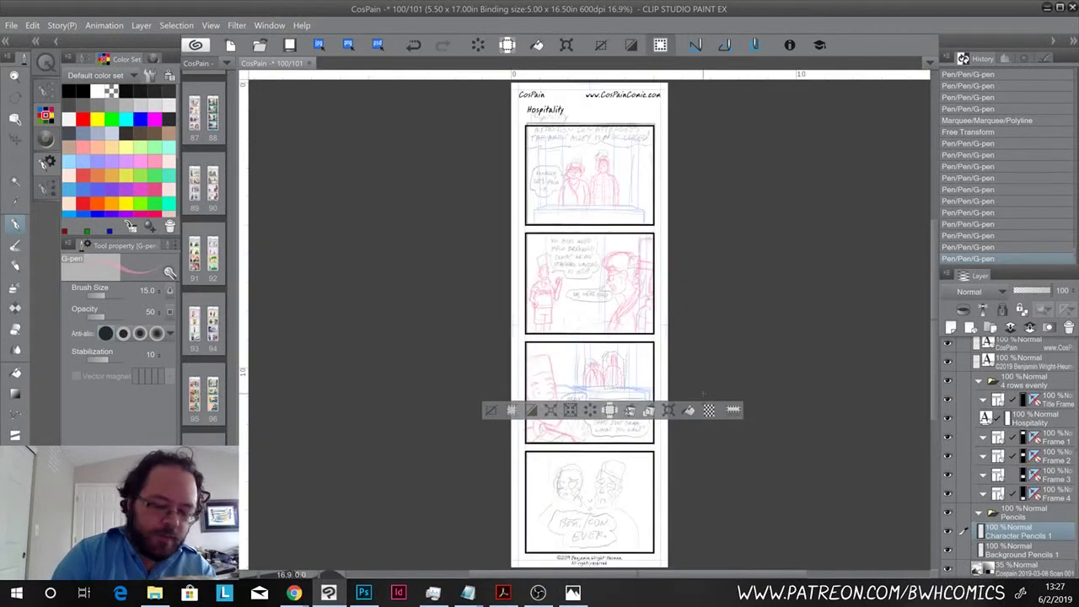
{"action": "key", "text": "ctrl+d"}
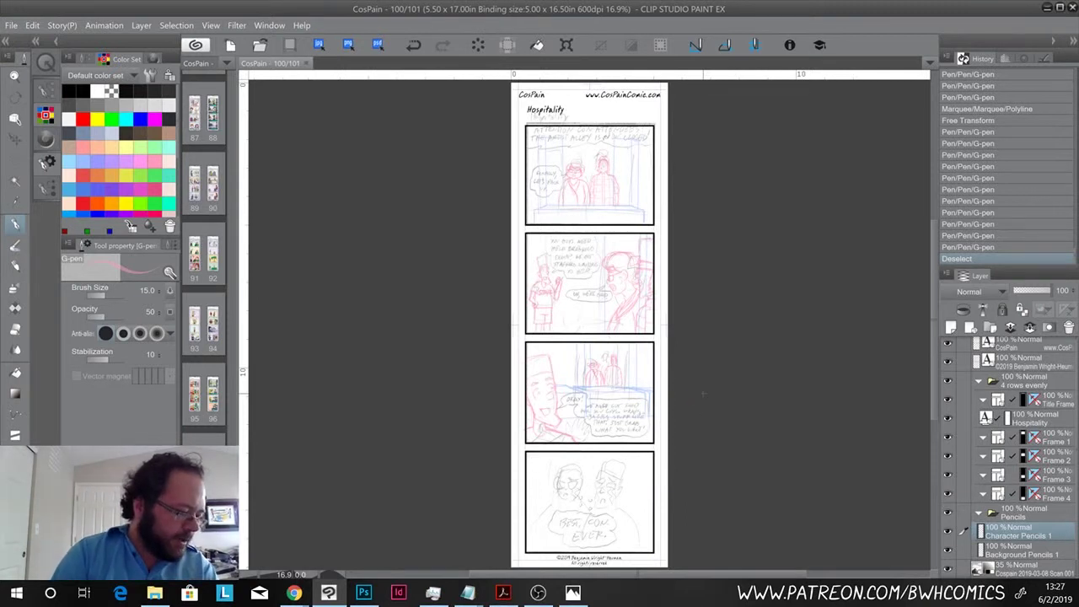
- Try to draw the curved top of panel four's left character's head with the Mechanical pencil
{"action": "scroll", "coordinate": [702, 391], "scroll_direction": "up", "scroll_amount": 4}
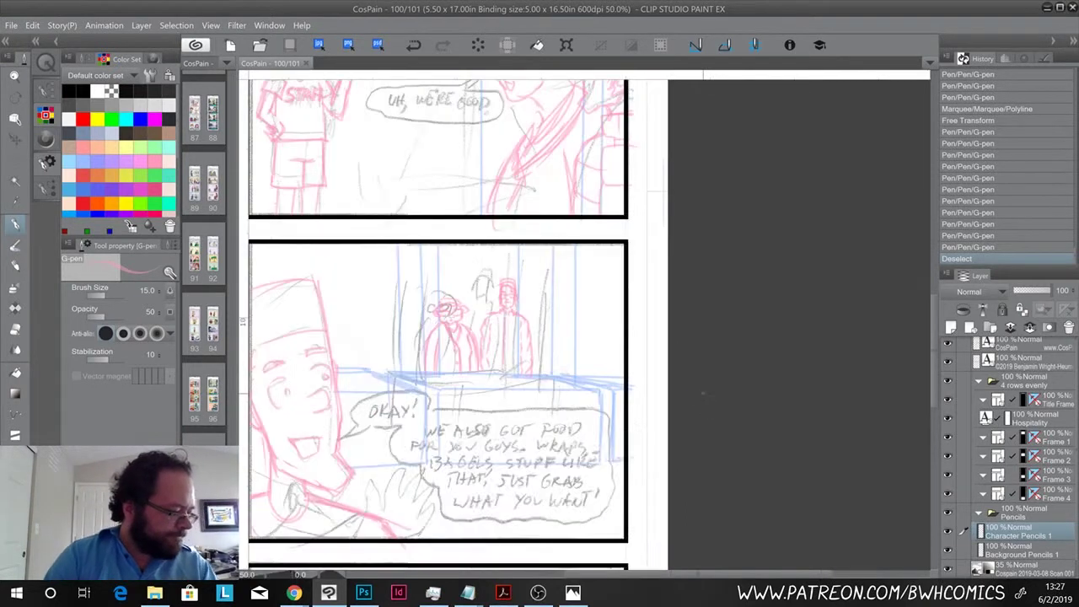
{"action": "left_click_drag", "start_coordinate": [426, 425], "coordinate": [594, 65]}
{"action": "key", "text": "p"}
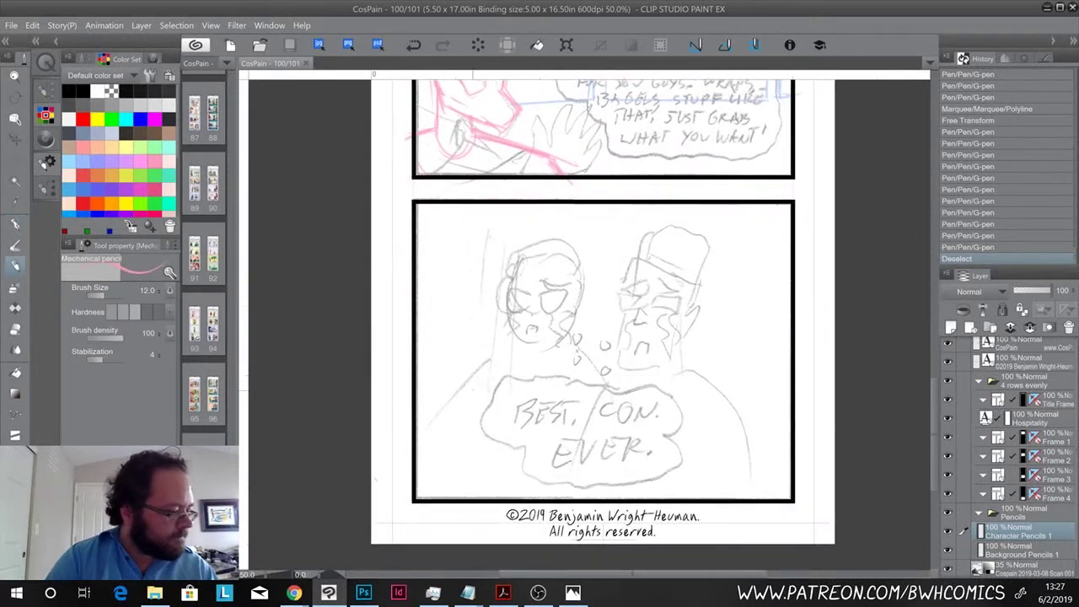
{"action": "left_click_drag", "start_coordinate": [487, 430], "coordinate": [470, 476]}
{"action": "left_click", "coordinate": [14, 224]}
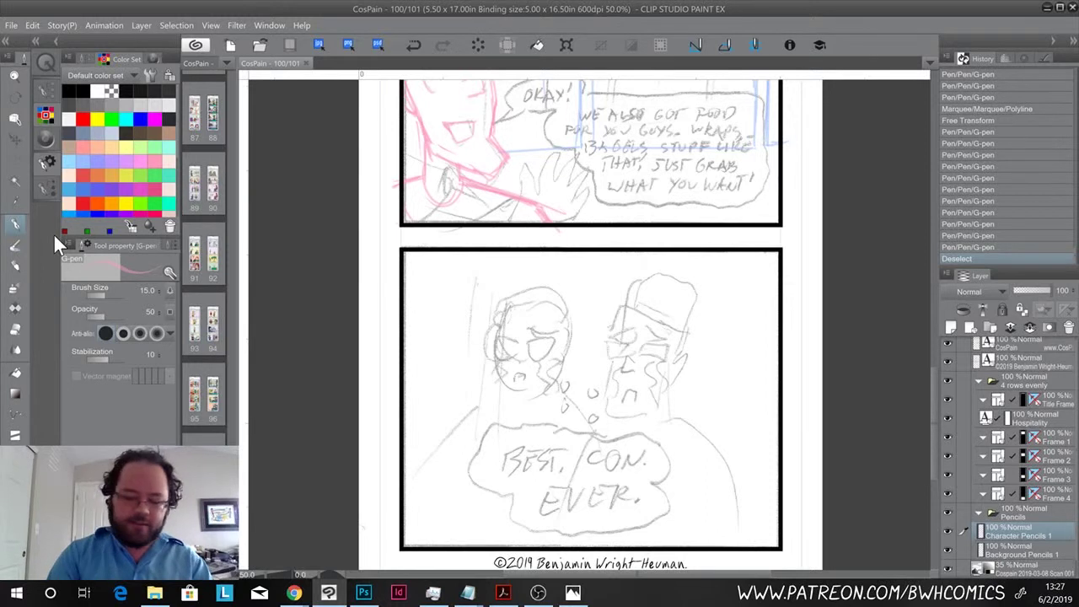
{"action": "key", "text": "ctrl+plus"}
{"action": "key", "text": "ctrl+plus"}
{"action": "mouse_move", "coordinate": [640, 351]}
{"action": "left_mouse_down"}
{"action": "mouse_move", "coordinate": [736, 264]}
{"action": "mouse_move", "coordinate": [844, 269]}
{"action": "left_mouse_up"}
{"action": "key", "text": "p"}
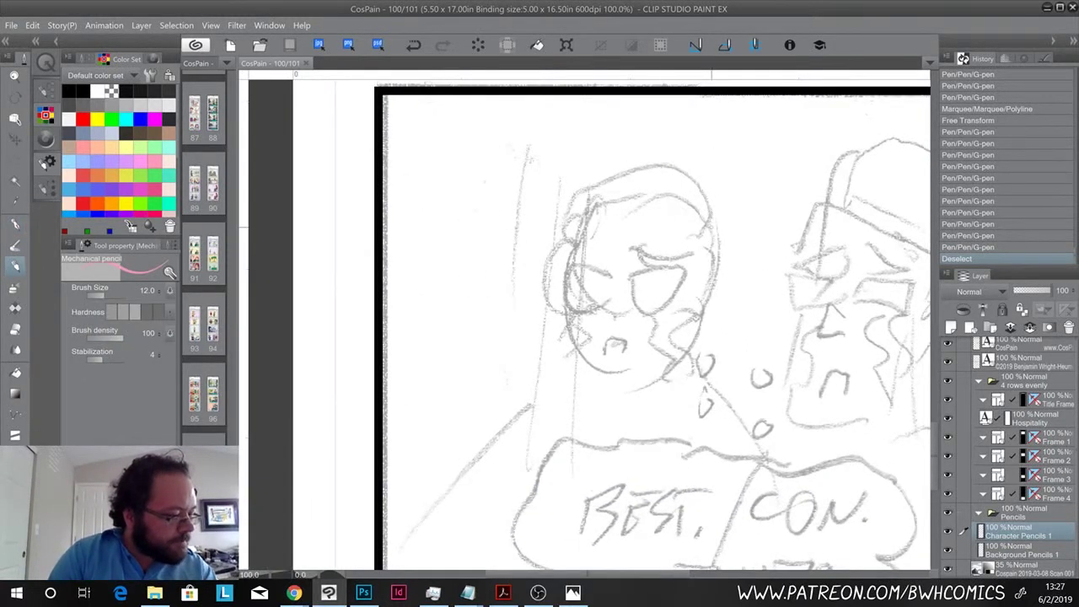
{"action": "left_click_drag", "start_coordinate": [715, 226], "coordinate": [608, 169]}
{"action": "key", "text": "ctrl+z"}
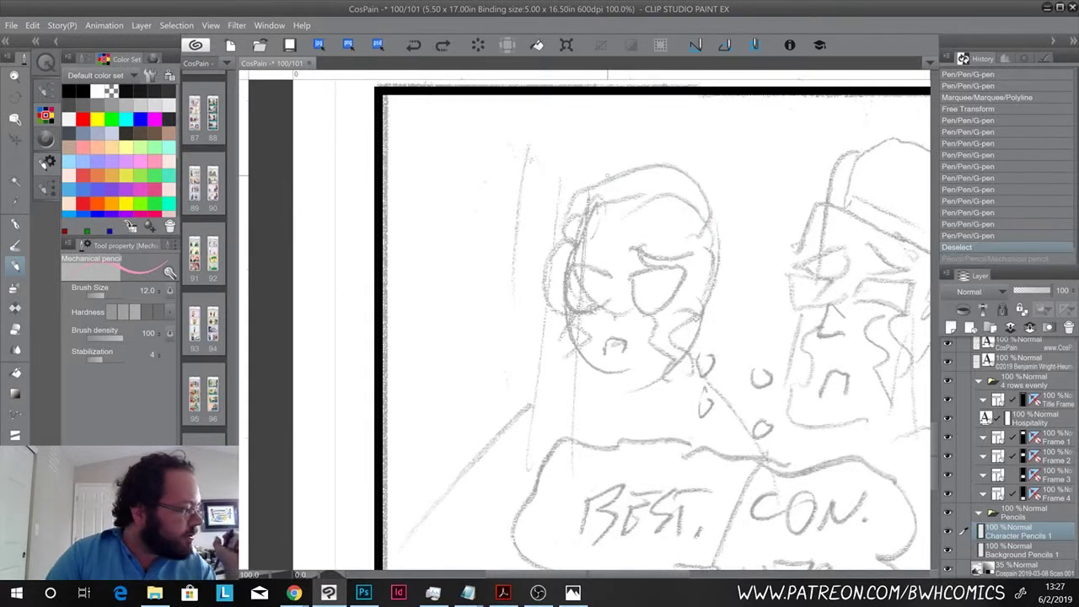
- Draw the left character's round head outline in panel four with the pink G-pen, including the ear, cheeks and bearded jaw
{"action": "key", "text": "p"}
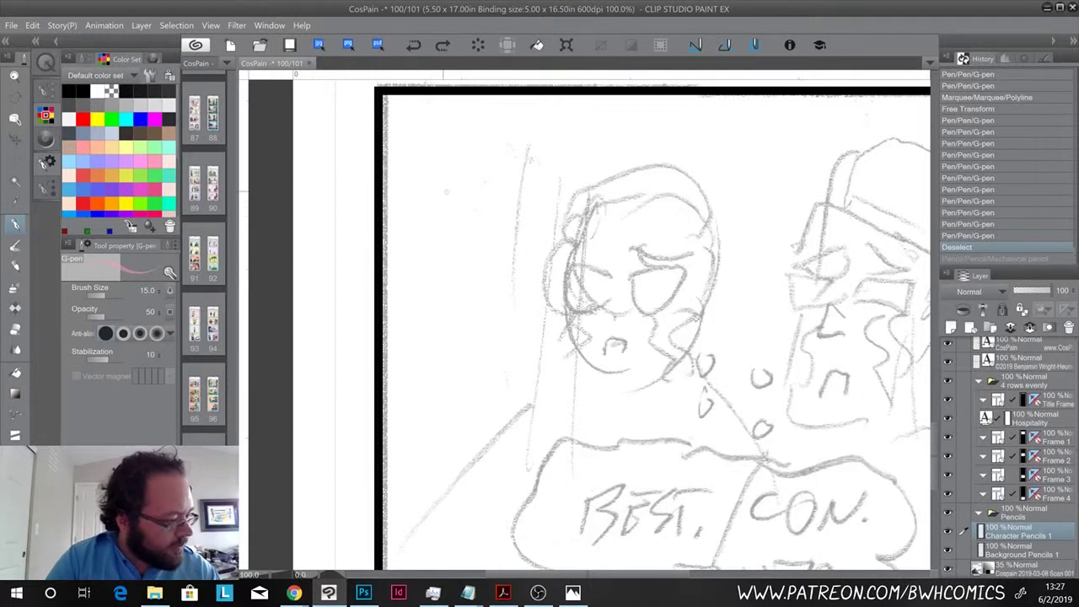
{"action": "mouse_move", "coordinate": [558, 211]}
{"action": "left_mouse_down"}
{"action": "mouse_move", "coordinate": [570, 196]}
{"action": "mouse_move", "coordinate": [603, 190]}
{"action": "mouse_move", "coordinate": [680, 246]}
{"action": "left_mouse_up"}
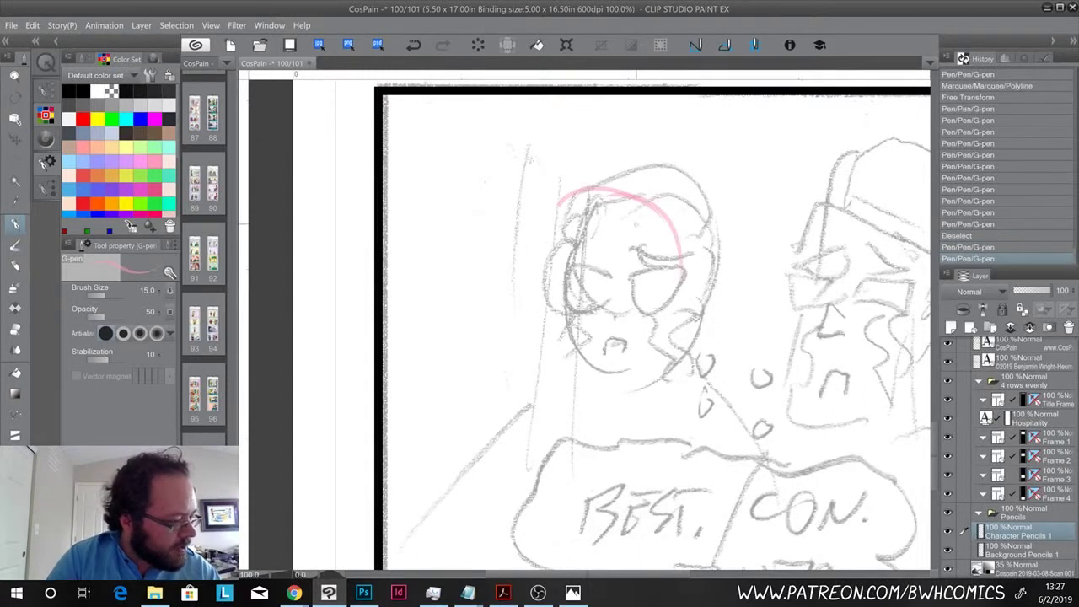
{"action": "left_click_drag", "start_coordinate": [659, 211], "coordinate": [686, 278]}
{"action": "mouse_move", "coordinate": [560, 202]}
{"action": "left_mouse_down"}
{"action": "mouse_move", "coordinate": [530, 270]}
{"action": "mouse_move", "coordinate": [532, 308]}
{"action": "left_mouse_up"}
{"action": "left_click_drag", "start_coordinate": [531, 253], "coordinate": [539, 353]}
{"action": "mouse_move", "coordinate": [685, 245]}
{"action": "left_mouse_down"}
{"action": "mouse_move", "coordinate": [668, 337]}
{"action": "mouse_move", "coordinate": [655, 341]}
{"action": "mouse_move", "coordinate": [672, 334]}
{"action": "left_mouse_up"}
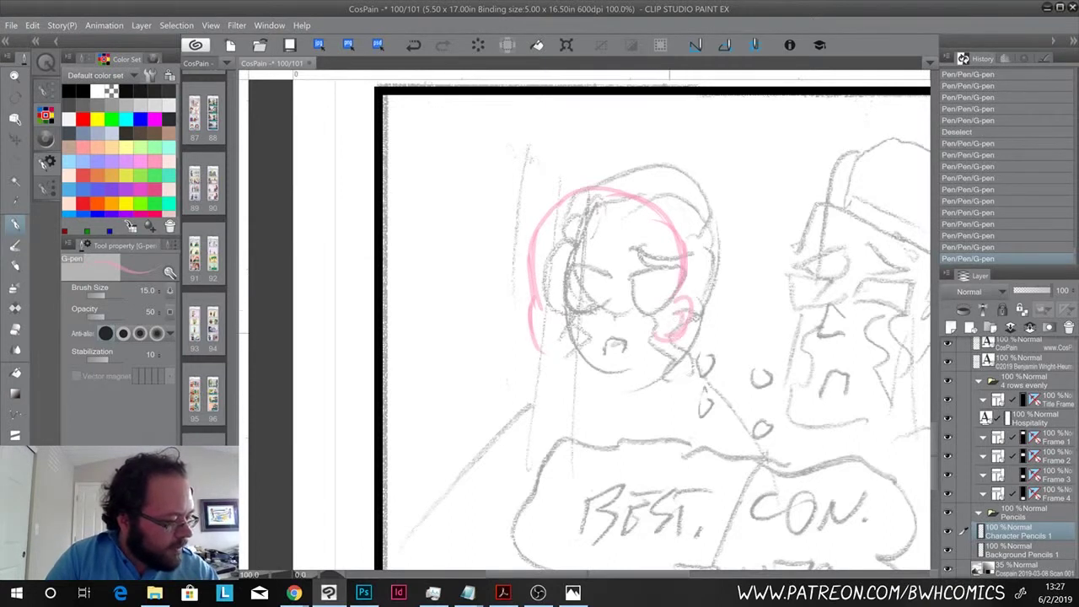
{"action": "left_click_drag", "start_coordinate": [686, 258], "coordinate": [682, 296]}
{"action": "left_click_drag", "start_coordinate": [531, 292], "coordinate": [528, 364]}
{"action": "left_click_drag", "start_coordinate": [664, 347], "coordinate": [603, 370]}
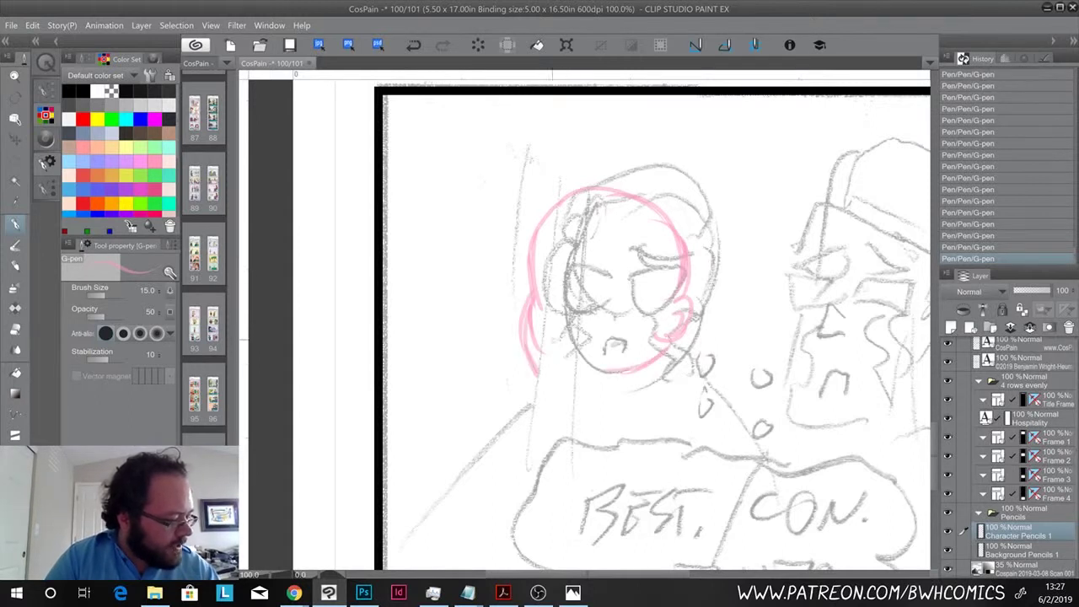
{"action": "mouse_move", "coordinate": [528, 319]}
{"action": "left_mouse_down"}
{"action": "mouse_move", "coordinate": [559, 381]}
{"action": "mouse_move", "coordinate": [609, 381]}
{"action": "left_mouse_up"}
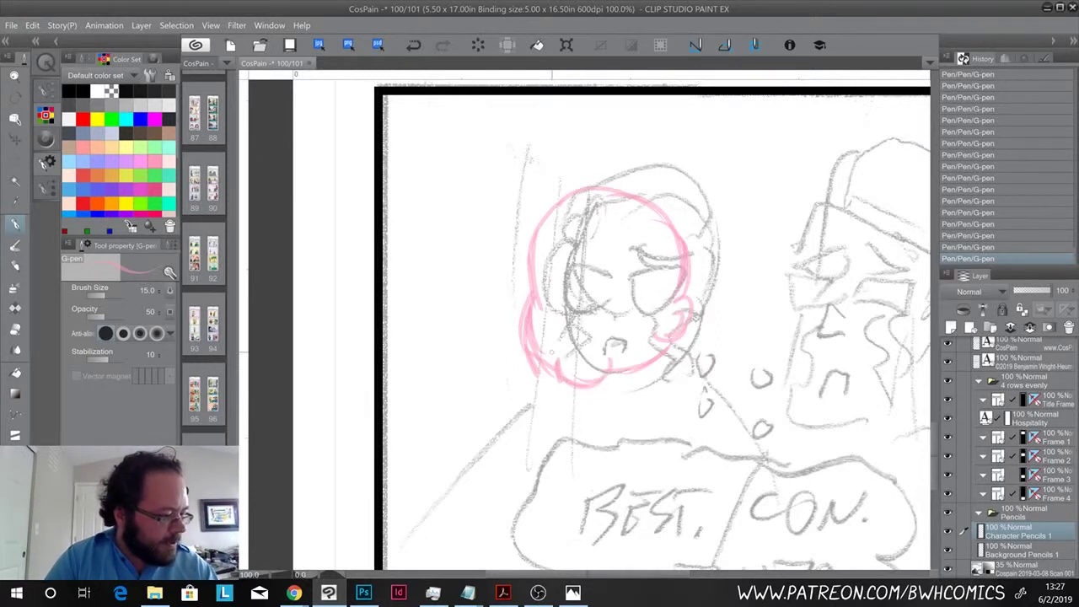
- Draw the left character's forehead hairline and side lock, and the domed cap above the head
{"action": "left_click_drag", "start_coordinate": [565, 185], "coordinate": [578, 223]}
{"action": "mouse_move", "coordinate": [588, 222]}
{"action": "left_mouse_down"}
{"action": "mouse_move", "coordinate": [654, 207]}
{"action": "mouse_move", "coordinate": [676, 287]}
{"action": "left_mouse_up"}
{"action": "left_click_drag", "start_coordinate": [658, 218], "coordinate": [673, 283]}
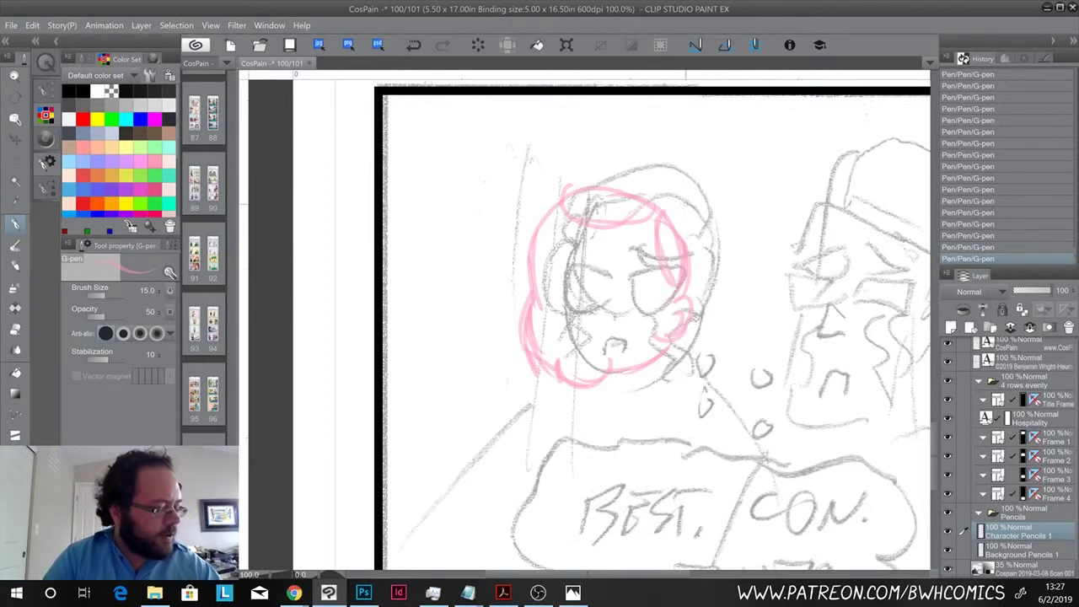
{"action": "mouse_move", "coordinate": [697, 206]}
{"action": "left_mouse_down"}
{"action": "mouse_move", "coordinate": [684, 165]}
{"action": "mouse_move", "coordinate": [567, 173]}
{"action": "left_mouse_up"}
{"action": "mouse_move", "coordinate": [663, 153]}
{"action": "left_mouse_down"}
{"action": "mouse_move", "coordinate": [568, 168]}
{"action": "mouse_move", "coordinate": [563, 181]}
{"action": "left_mouse_up"}
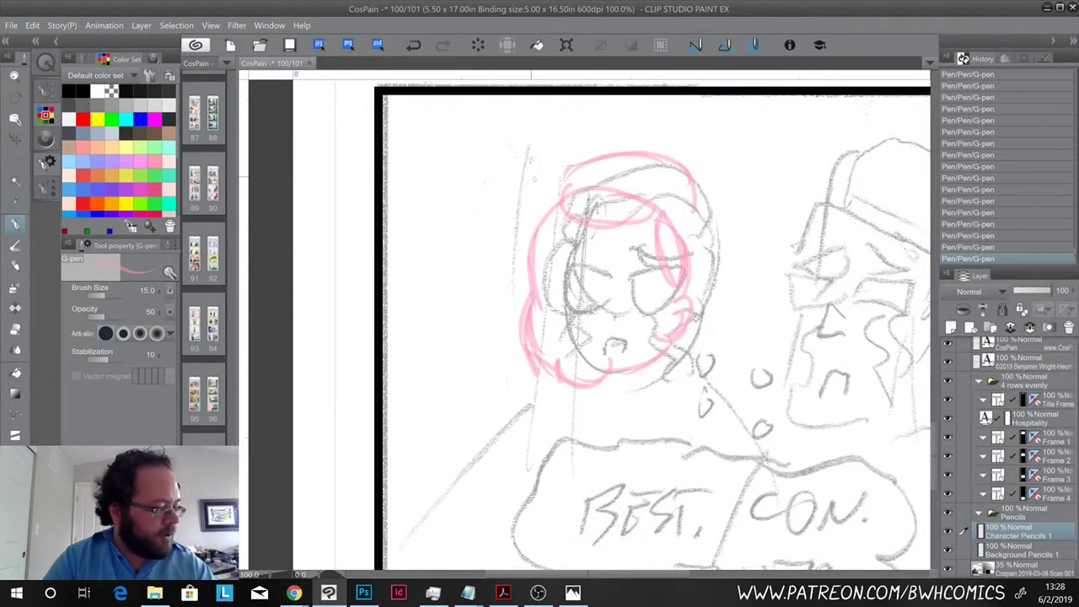
- Draw the puffy hair on both sides of the left character's head and erase the excess line beside the right cheek
{"action": "mouse_move", "coordinate": [694, 226]}
{"action": "left_mouse_down"}
{"action": "mouse_move", "coordinate": [732, 282]}
{"action": "mouse_move", "coordinate": [737, 341]}
{"action": "left_mouse_up"}
{"action": "left_click_drag", "start_coordinate": [730, 305], "coordinate": [673, 347]}
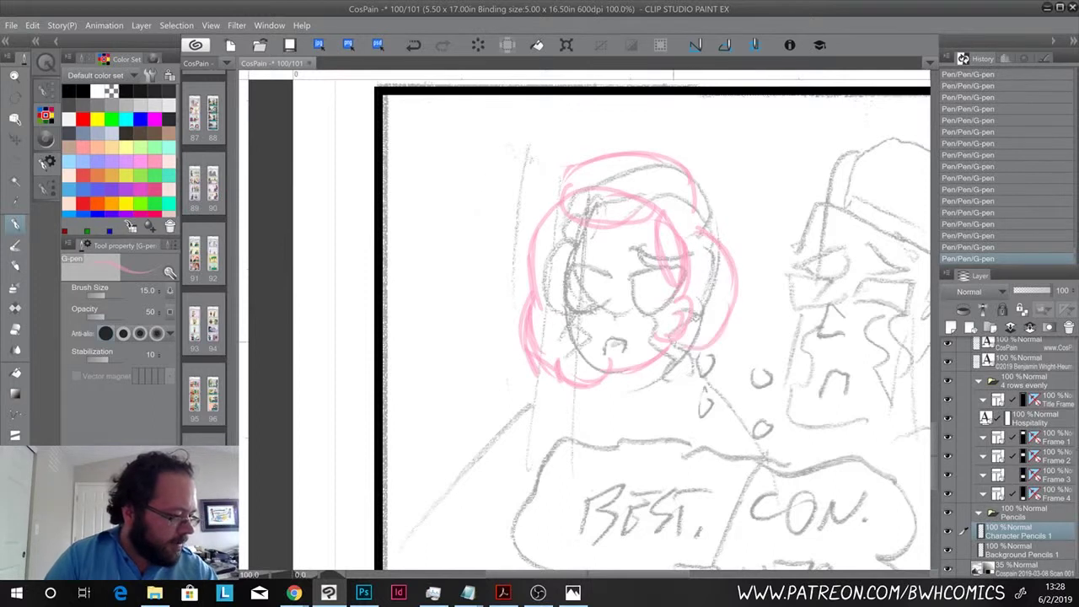
{"action": "left_click_drag", "start_coordinate": [735, 277], "coordinate": [683, 343]}
{"action": "mouse_move", "coordinate": [543, 203]}
{"action": "left_mouse_down"}
{"action": "mouse_move", "coordinate": [506, 239]}
{"action": "mouse_move", "coordinate": [525, 305]}
{"action": "left_mouse_up"}
{"action": "left_click_drag", "start_coordinate": [555, 196], "coordinate": [519, 273]}
{"action": "mouse_move", "coordinate": [706, 227]}
{"action": "left_mouse_down"}
{"action": "mouse_move", "coordinate": [739, 280]}
{"action": "mouse_move", "coordinate": [716, 295]}
{"action": "mouse_move", "coordinate": [691, 177]}
{"action": "left_mouse_up"}
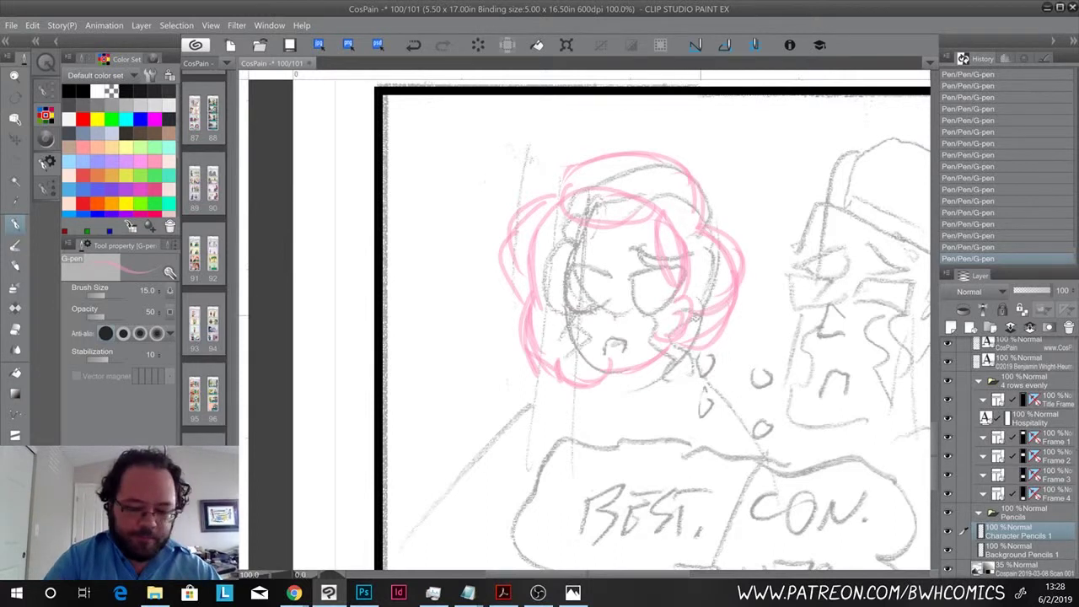
{"action": "key", "text": "e"}
{"action": "mouse_move", "coordinate": [693, 345]}
{"action": "left_mouse_down"}
{"action": "mouse_move", "coordinate": [724, 327]}
{"action": "mouse_move", "coordinate": [730, 308]}
{"action": "mouse_move", "coordinate": [716, 322]}
{"action": "left_mouse_up"}
- Draw the left character's glasses, brows and hair strands, plus the wavy beard lines and frowning mouth
{"action": "key", "text": "p"}
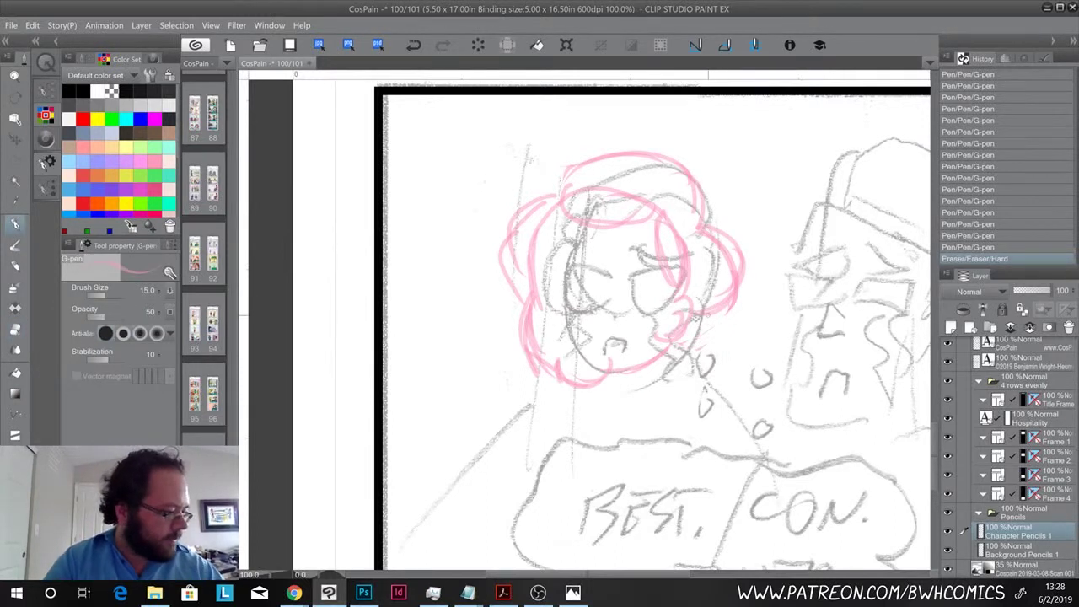
{"action": "mouse_move", "coordinate": [585, 268]}
{"action": "left_mouse_down"}
{"action": "mouse_move", "coordinate": [595, 257]}
{"action": "mouse_move", "coordinate": [642, 263]}
{"action": "mouse_move", "coordinate": [654, 290]}
{"action": "mouse_move", "coordinate": [594, 266]}
{"action": "mouse_move", "coordinate": [568, 275]}
{"action": "mouse_move", "coordinate": [557, 295]}
{"action": "mouse_move", "coordinate": [565, 256]}
{"action": "mouse_move", "coordinate": [508, 254]}
{"action": "mouse_move", "coordinate": [556, 295]}
{"action": "left_mouse_up"}
{"action": "left_click_drag", "start_coordinate": [607, 230], "coordinate": [642, 258]}
{"action": "left_click_drag", "start_coordinate": [559, 234], "coordinate": [536, 246]}
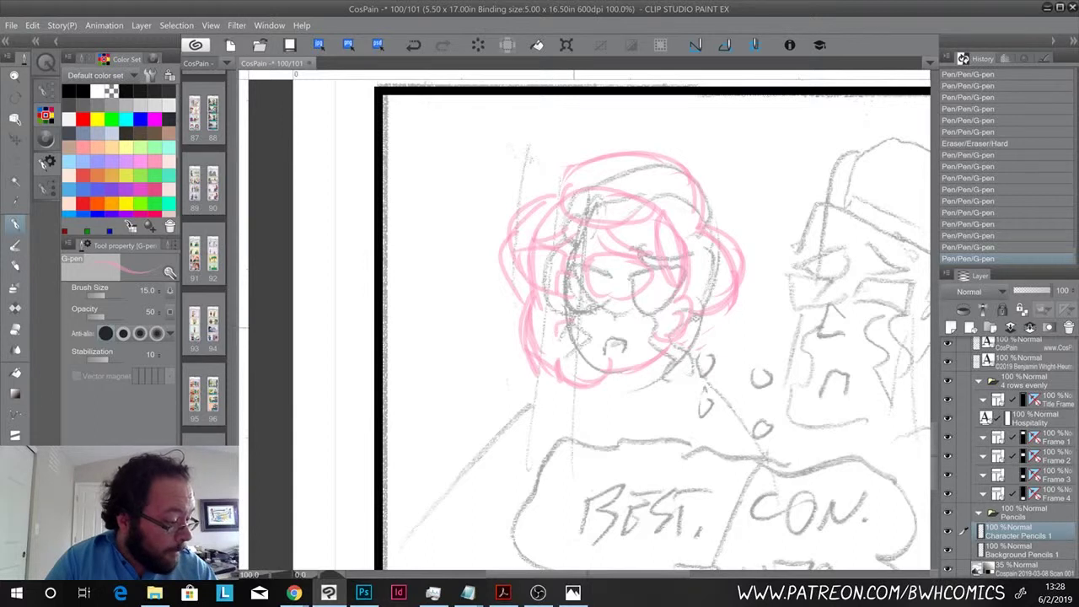
{"action": "mouse_move", "coordinate": [574, 327]}
{"action": "left_mouse_down"}
{"action": "mouse_move", "coordinate": [560, 349]}
{"action": "mouse_move", "coordinate": [555, 341]}
{"action": "mouse_move", "coordinate": [577, 339]}
{"action": "left_mouse_up"}
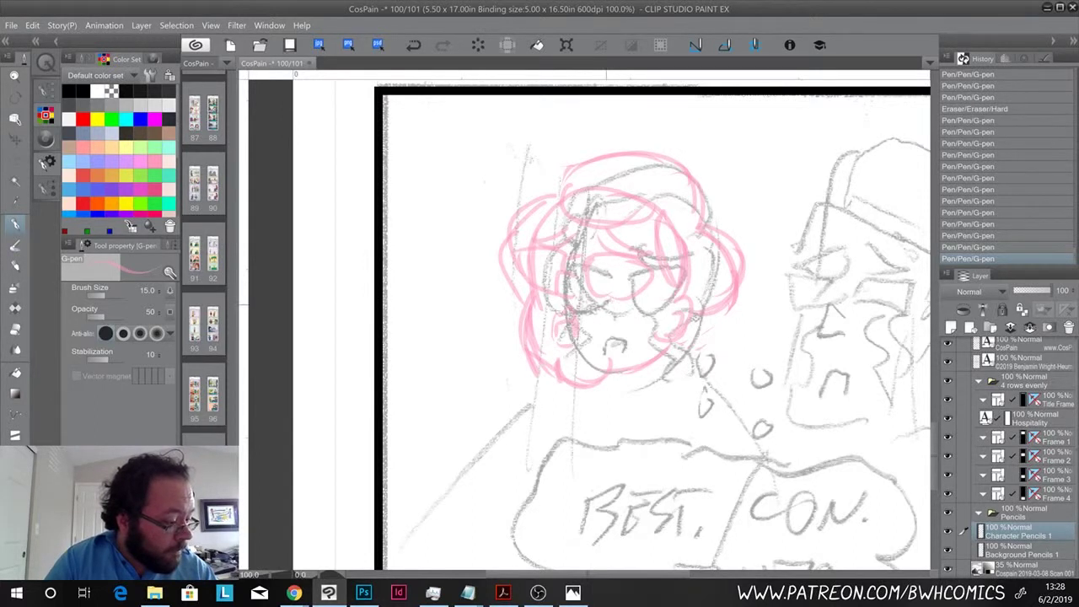
{"action": "left_click_drag", "start_coordinate": [605, 301], "coordinate": [618, 336]}
{"action": "left_click_drag", "start_coordinate": [612, 342], "coordinate": [624, 366]}
{"action": "left_click_drag", "start_coordinate": [634, 304], "coordinate": [649, 348]}
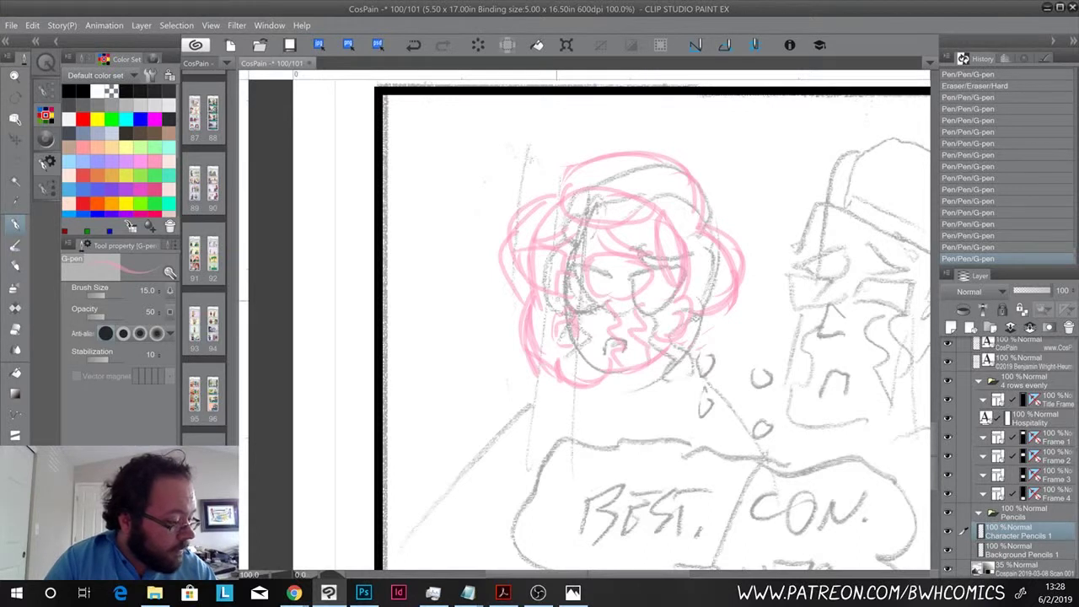
{"action": "left_click_drag", "start_coordinate": [556, 300], "coordinate": [533, 345]}
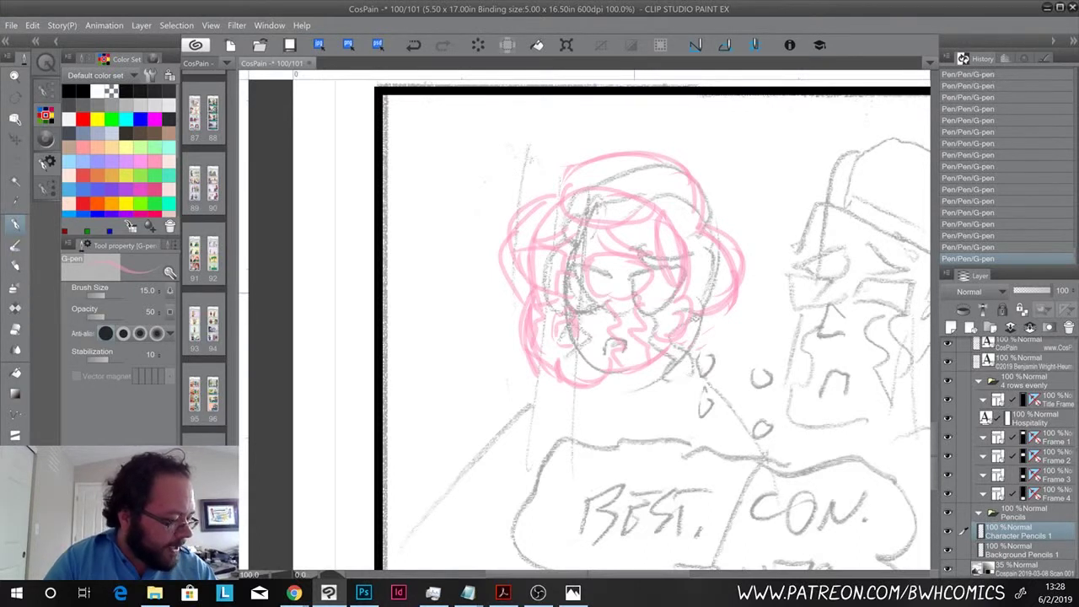
- Draw the left character's neck and V-shaped collar, running down into the thought bubble sketch
{"action": "left_click_drag", "start_coordinate": [605, 426], "coordinate": [590, 332]}
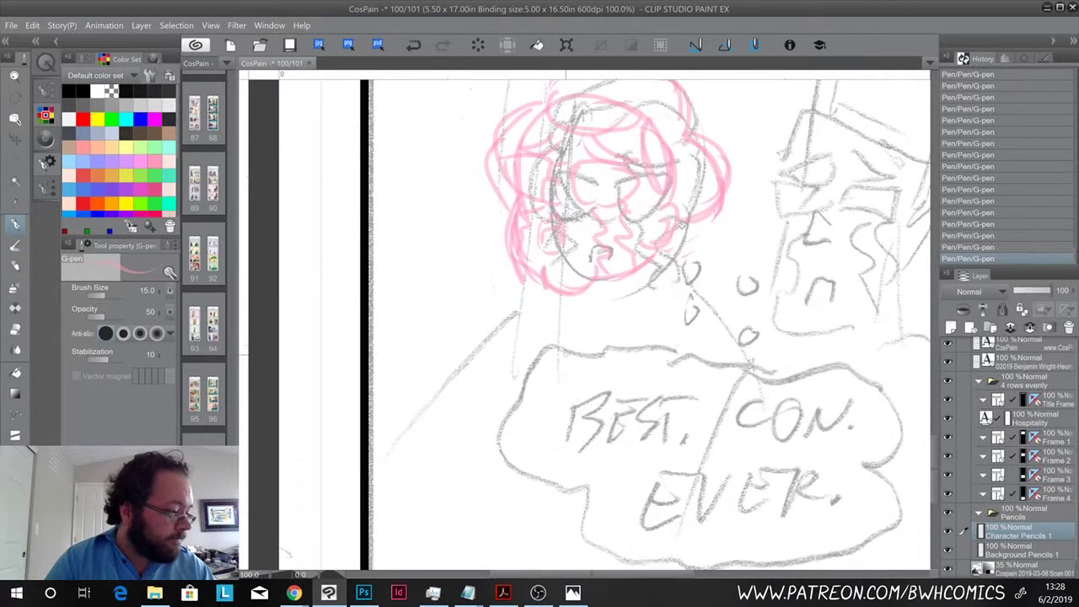
{"action": "mouse_move", "coordinate": [627, 277]}
{"action": "left_mouse_down"}
{"action": "mouse_move", "coordinate": [629, 307]}
{"action": "mouse_move", "coordinate": [646, 278]}
{"action": "left_mouse_up"}
{"action": "left_click_drag", "start_coordinate": [652, 286], "coordinate": [649, 307]}
{"action": "left_click_drag", "start_coordinate": [645, 281], "coordinate": [642, 302]}
{"action": "left_click_drag", "start_coordinate": [548, 285], "coordinate": [548, 317]}
{"action": "mouse_move", "coordinate": [651, 305]}
{"action": "left_mouse_down"}
{"action": "mouse_move", "coordinate": [629, 343]}
{"action": "mouse_move", "coordinate": [539, 386]}
{"action": "left_mouse_up"}
{"action": "mouse_move", "coordinate": [546, 300]}
{"action": "left_mouse_down"}
{"action": "mouse_move", "coordinate": [534, 403]}
{"action": "mouse_move", "coordinate": [639, 321]}
{"action": "mouse_move", "coordinate": [541, 402]}
{"action": "left_mouse_up"}
- Erase a small bit near the left character's collar, then draw the right-hand shoulder and outer arm down toward the panel's lower border
{"action": "scroll", "coordinate": [552, 388], "scroll_direction": "down", "scroll_amount": 1}
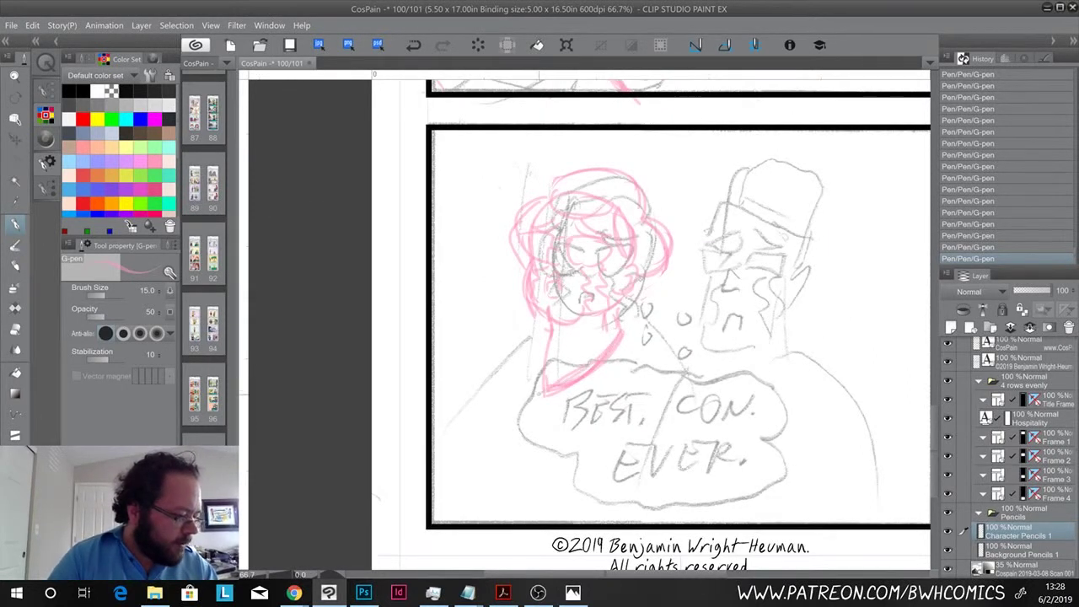
{"action": "key", "text": "e"}
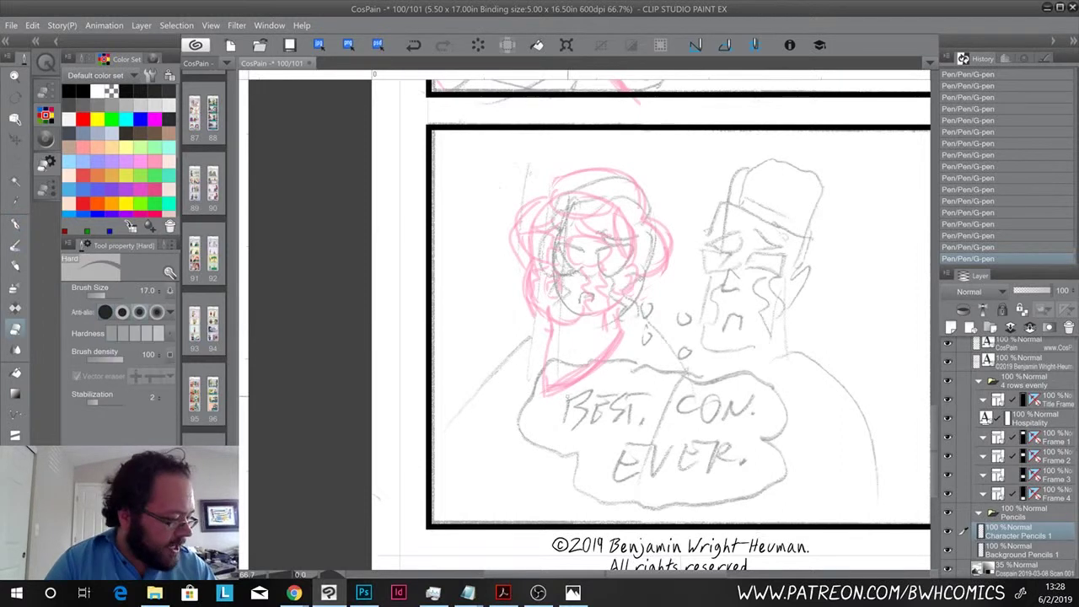
{"action": "mouse_move", "coordinate": [603, 364]}
{"action": "left_mouse_down"}
{"action": "mouse_move", "coordinate": [563, 390]}
{"action": "mouse_move", "coordinate": [601, 364]}
{"action": "left_mouse_up"}
{"action": "key", "text": "p"}
{"action": "left_click_drag", "start_coordinate": [622, 328], "coordinate": [667, 350]}
{"action": "mouse_move", "coordinate": [648, 342]}
{"action": "left_mouse_down"}
{"action": "mouse_move", "coordinate": [694, 376]}
{"action": "mouse_move", "coordinate": [723, 502]}
{"action": "left_mouse_up"}
{"action": "left_click_drag", "start_coordinate": [721, 460], "coordinate": [725, 501]}
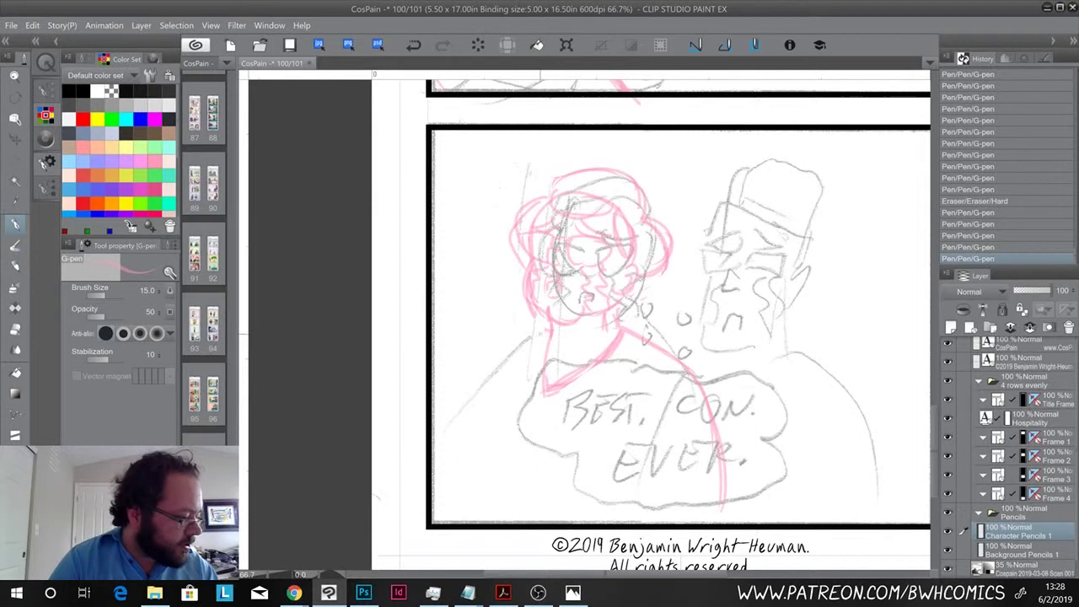
- Draw the left character's left-hand shoulder slope and outer arm contour down toward the panel's lower border
{"action": "left_click_drag", "start_coordinate": [545, 333], "coordinate": [459, 381]}
{"action": "mouse_move", "coordinate": [548, 331]}
{"action": "left_mouse_down"}
{"action": "mouse_move", "coordinate": [494, 364]}
{"action": "mouse_move", "coordinate": [451, 443]}
{"action": "left_mouse_up"}
{"action": "left_click_drag", "start_coordinate": [469, 395], "coordinate": [455, 435]}
{"action": "left_click_drag", "start_coordinate": [489, 376], "coordinate": [455, 462]}
{"action": "left_click_drag", "start_coordinate": [465, 397], "coordinate": [452, 510]}
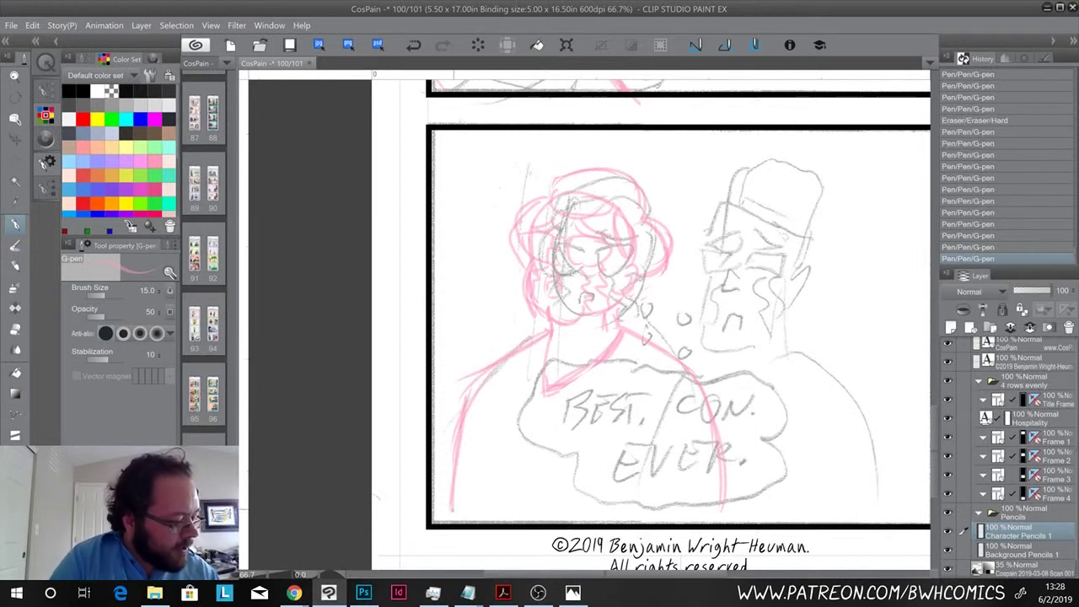
- Draw the inner sleeve lines of both of the left character's arms down to the panel's lower border
{"action": "mouse_move", "coordinate": [486, 408]}
{"action": "left_mouse_down"}
{"action": "mouse_move", "coordinate": [474, 462]}
{"action": "mouse_move", "coordinate": [482, 430]}
{"action": "left_mouse_up"}
{"action": "left_click_drag", "start_coordinate": [469, 473], "coordinate": [475, 521]}
{"action": "left_click_drag", "start_coordinate": [667, 390], "coordinate": [657, 468]}
{"action": "mouse_move", "coordinate": [667, 386]}
{"action": "left_mouse_down"}
{"action": "mouse_move", "coordinate": [645, 445]}
{"action": "mouse_move", "coordinate": [648, 496]}
{"action": "left_mouse_up"}
{"action": "left_click_drag", "start_coordinate": [658, 408], "coordinate": [651, 517]}
{"action": "left_click_drag", "start_coordinate": [648, 450], "coordinate": [649, 519]}
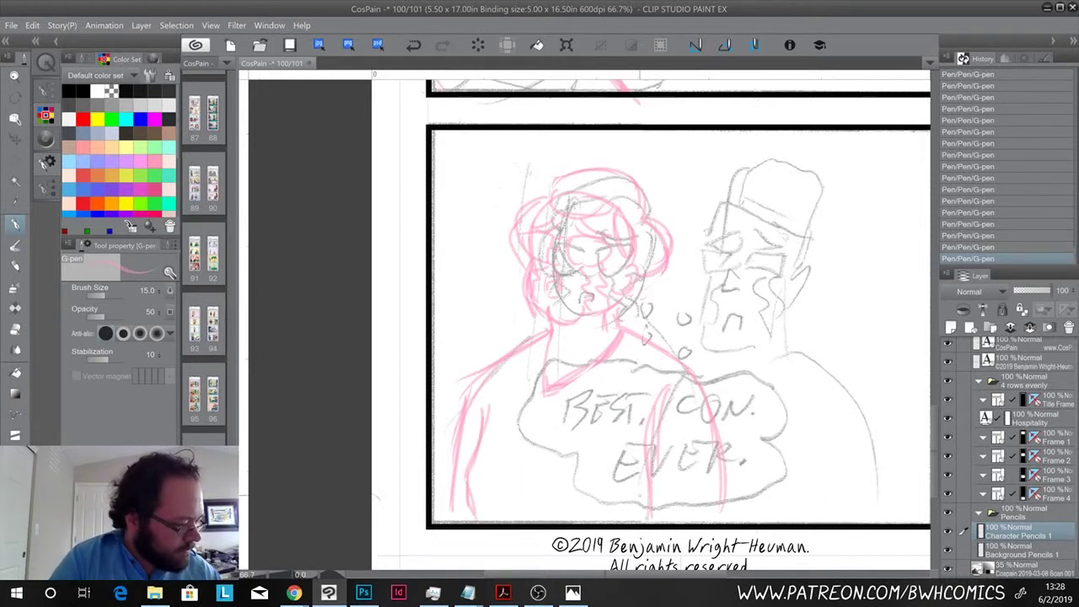
- Draw the left character's crossing coat lapels, the front opening down to the panel border and a round button beside it
{"action": "left_click_drag", "start_coordinate": [537, 341], "coordinate": [546, 443]}
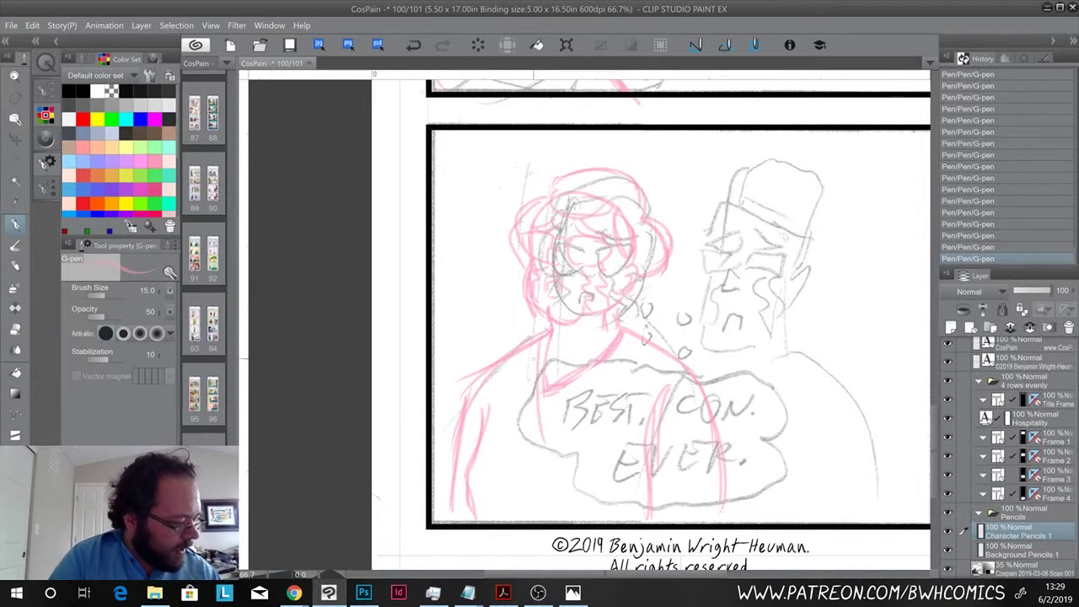
{"action": "left_click_drag", "start_coordinate": [533, 359], "coordinate": [546, 442]}
{"action": "left_click_drag", "start_coordinate": [625, 332], "coordinate": [568, 413]}
{"action": "mouse_move", "coordinate": [612, 364]}
{"action": "left_mouse_down"}
{"action": "mouse_move", "coordinate": [537, 434]}
{"action": "mouse_move", "coordinate": [546, 459]}
{"action": "left_mouse_up"}
{"action": "left_click_drag", "start_coordinate": [548, 443], "coordinate": [549, 507]}
{"action": "left_click_drag", "start_coordinate": [550, 445], "coordinate": [546, 521]}
{"action": "left_click_drag", "start_coordinate": [547, 466], "coordinate": [546, 516]}
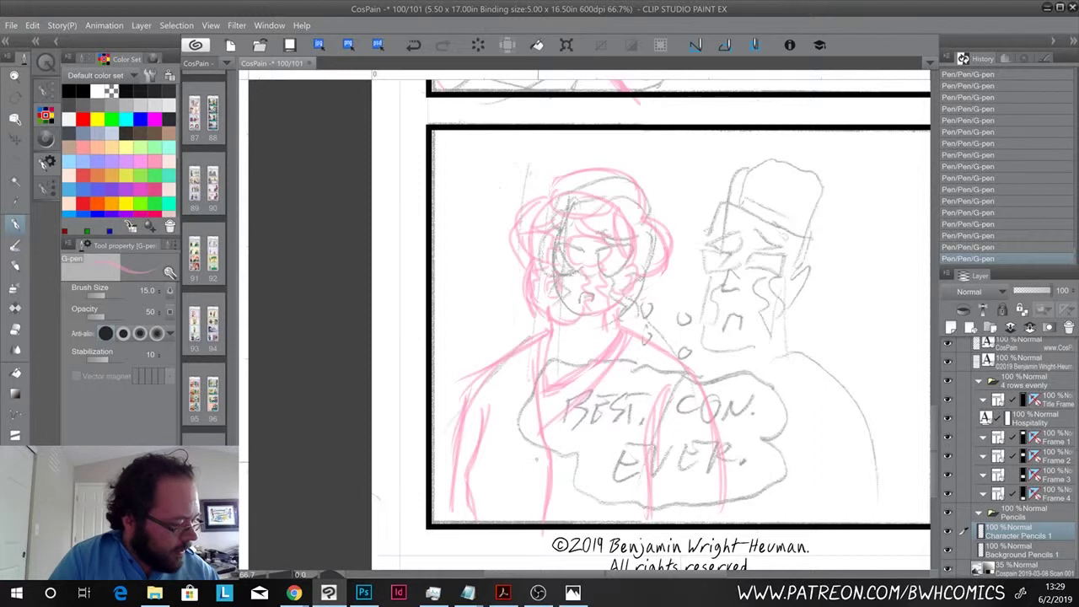
{"action": "left_click_drag", "start_coordinate": [534, 452], "coordinate": [530, 468]}
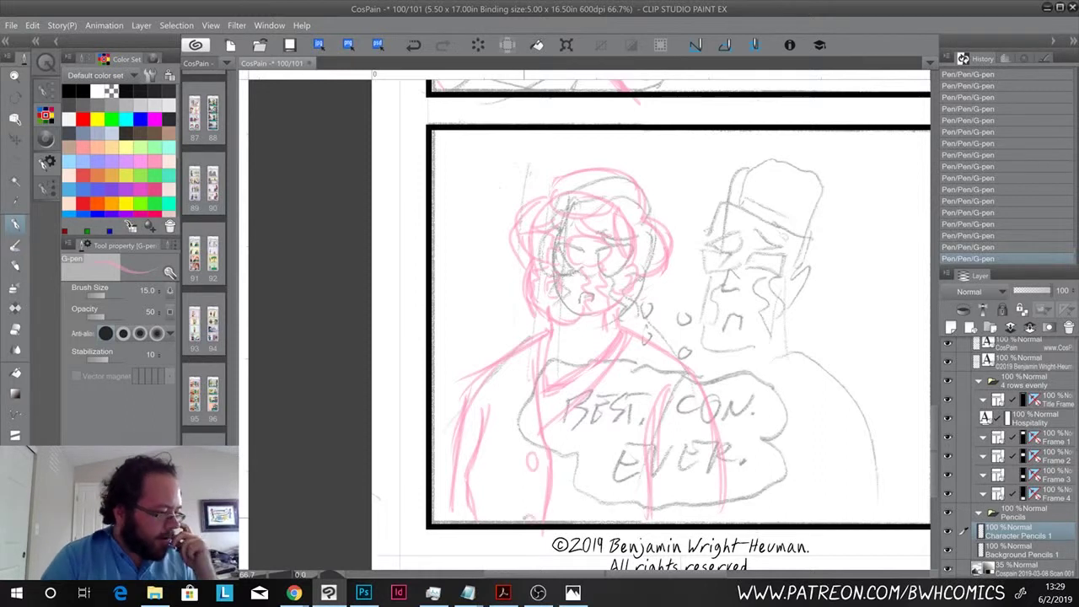
- Select the left character's head with a polyline selection, stretch it slightly wider on its left-hand side, move it slightly down toward the shoulders and deselect
{"action": "key", "text": "m"}
{"action": "left_click", "coordinate": [577, 158]}
{"action": "left_click", "coordinate": [652, 156]}
{"action": "left_click", "coordinate": [696, 225]}
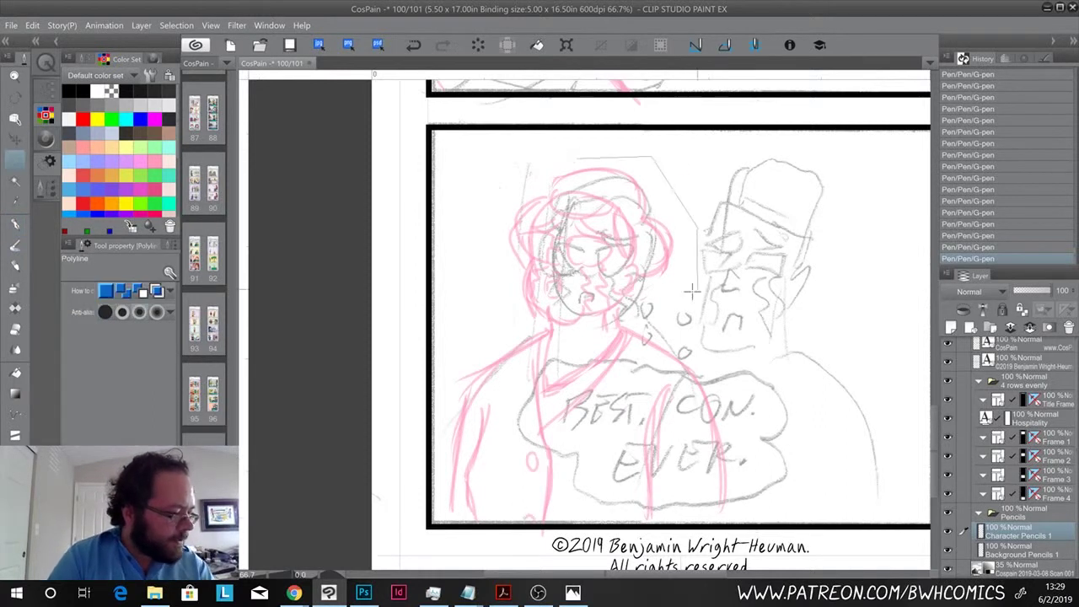
{"action": "left_click", "coordinate": [696, 289]}
{"action": "left_click", "coordinate": [647, 313]}
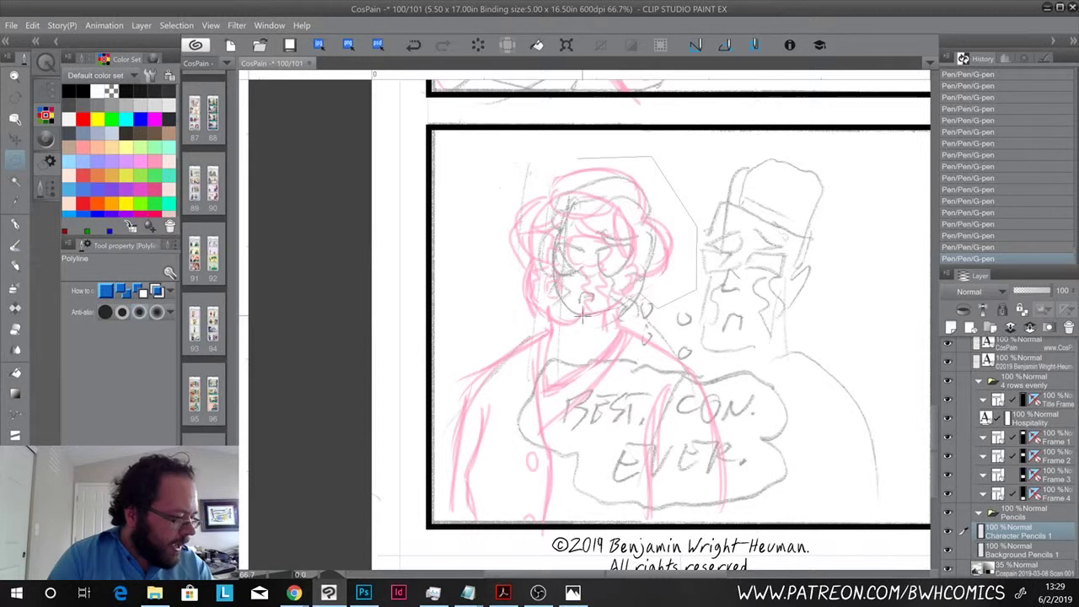
{"action": "left_click", "coordinate": [574, 326]}
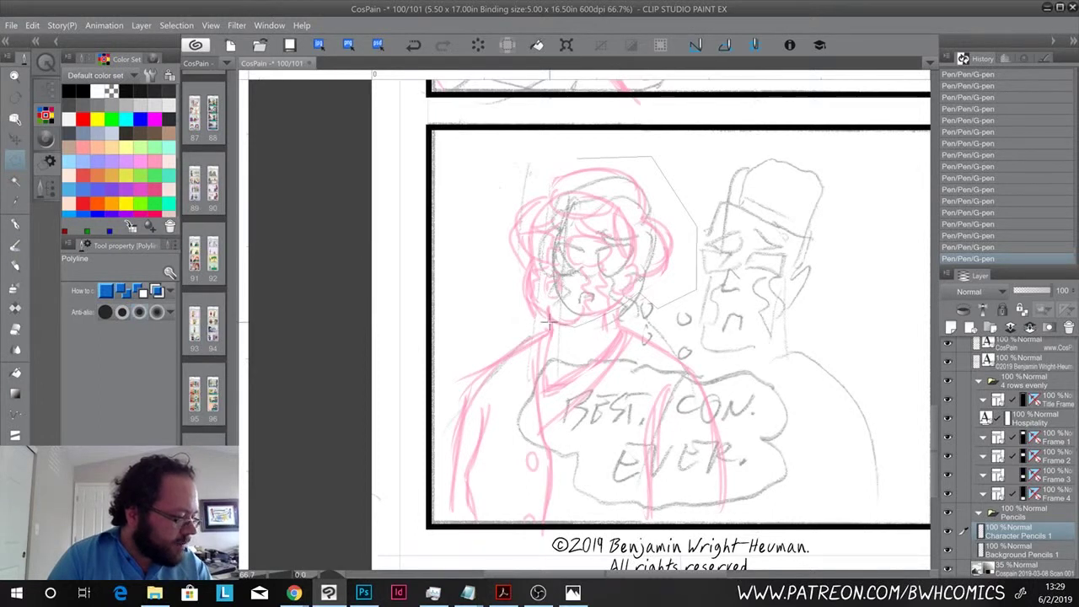
{"action": "left_click", "coordinate": [494, 298]}
{"action": "left_click", "coordinate": [483, 200]}
{"action": "left_click", "coordinate": [499, 167]}
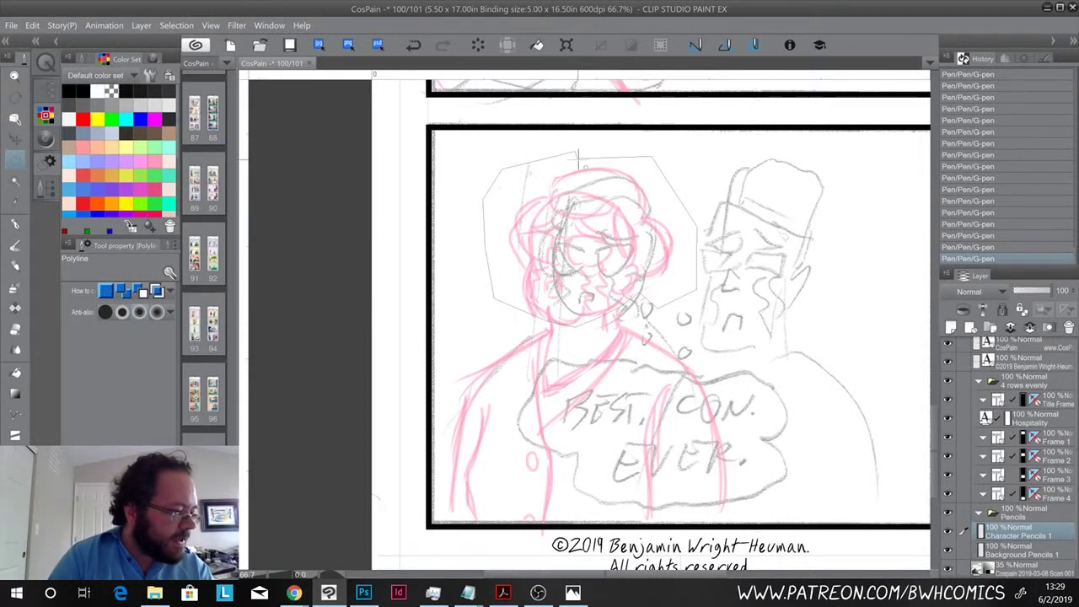
{"action": "left_click", "coordinate": [579, 161]}
{"action": "key", "text": "ctrl+shift+t"}
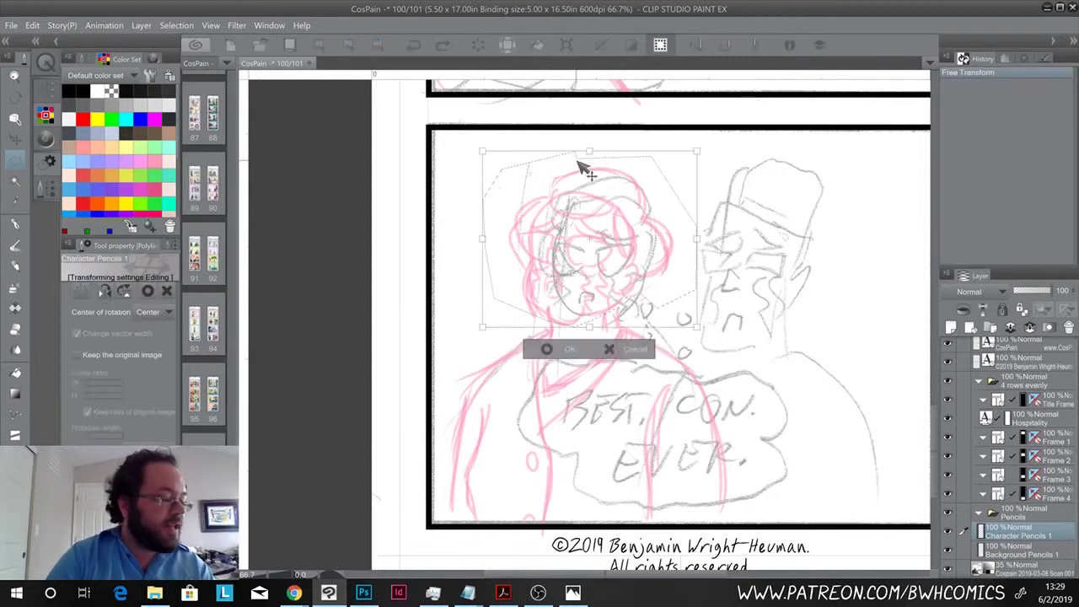
{"action": "left_click_drag", "start_coordinate": [486, 241], "coordinate": [464, 244]}
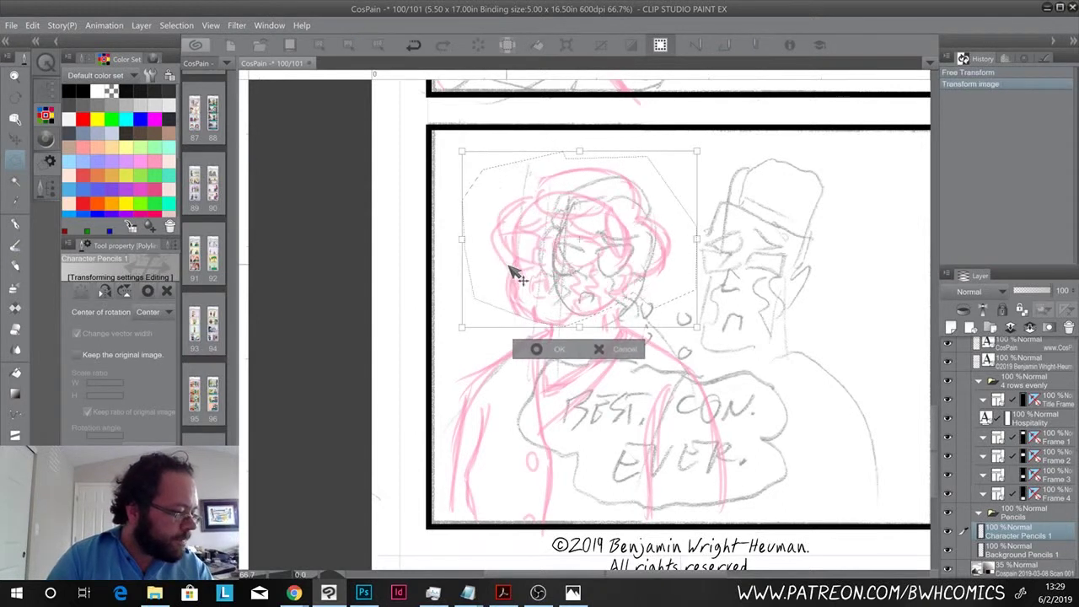
{"action": "mouse_move", "coordinate": [512, 268]}
{"action": "left_mouse_down"}
{"action": "mouse_move", "coordinate": [516, 278]}
{"action": "mouse_move", "coordinate": [495, 263]}
{"action": "left_mouse_up"}
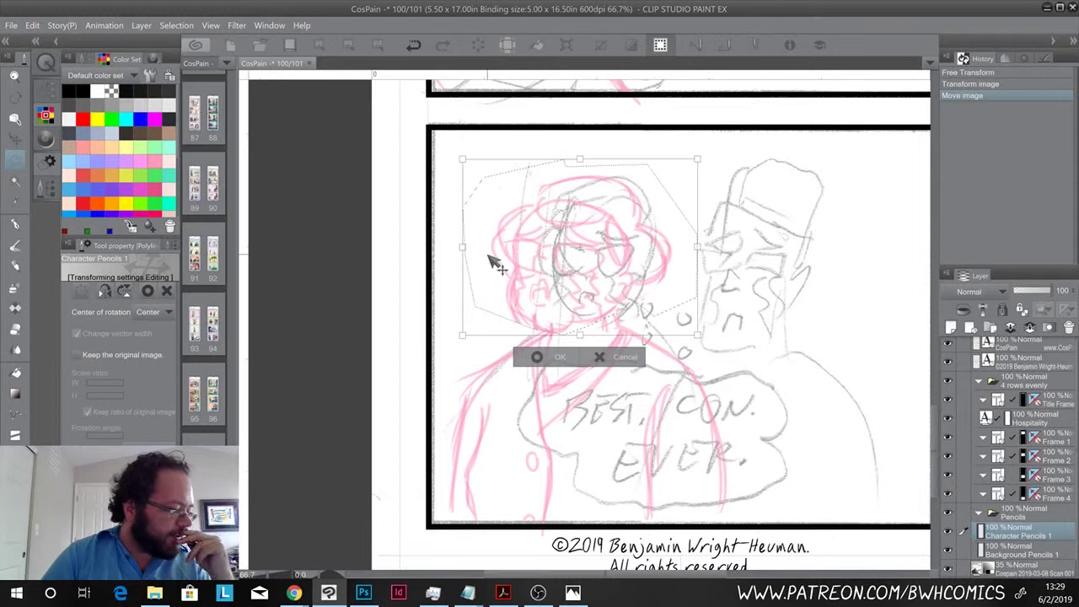
{"action": "key", "text": "Return"}
{"action": "key", "text": "ctrl+d"}
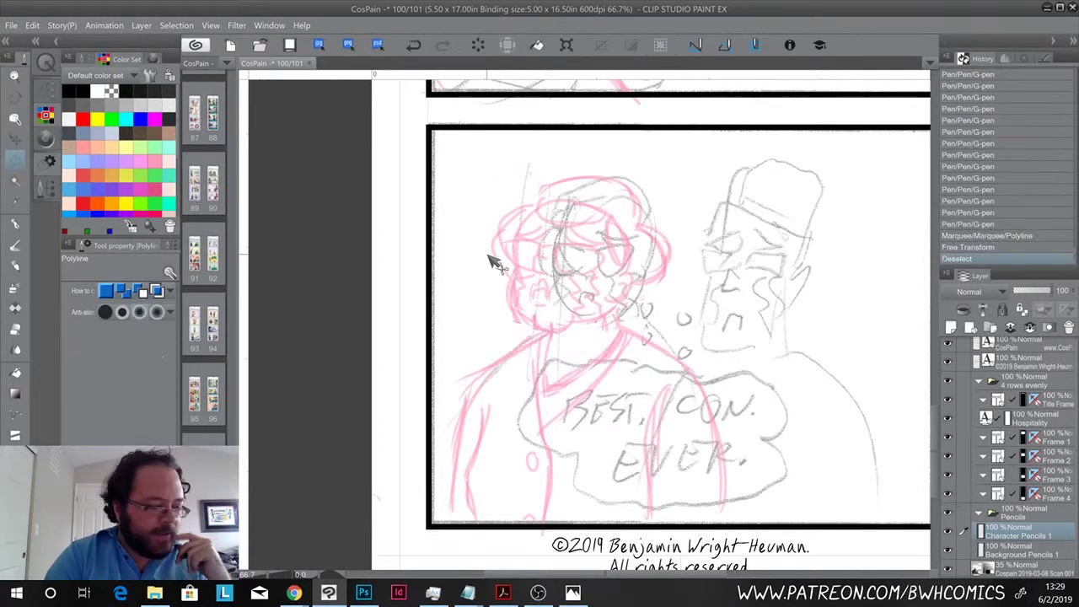
{"action": "key", "text": "p"}
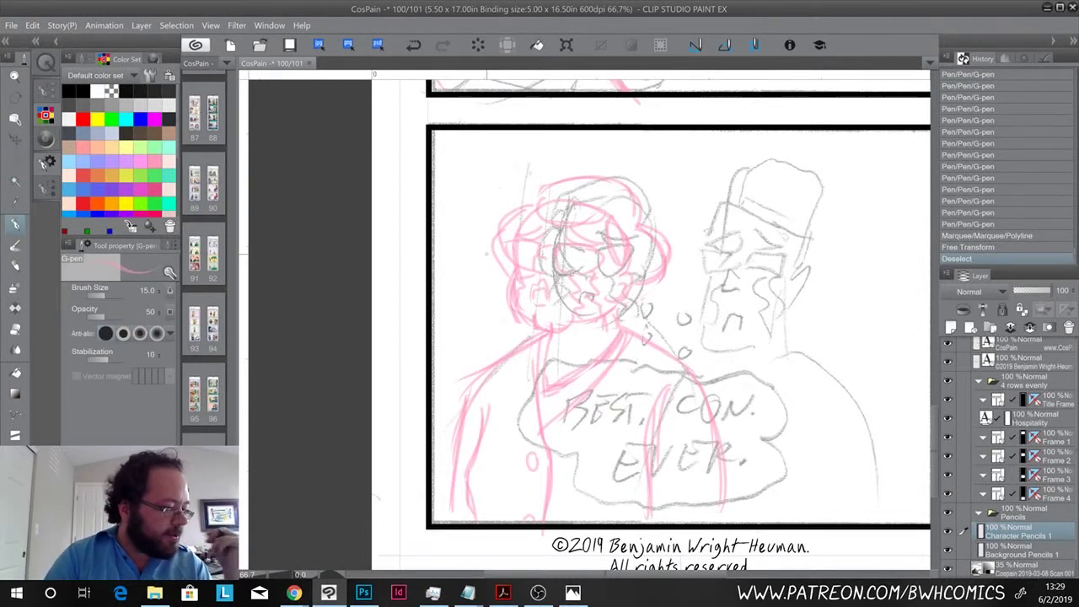
{"action": "left_click_drag", "start_coordinate": [647, 318], "coordinate": [595, 307]}
{"action": "key", "text": "p"}
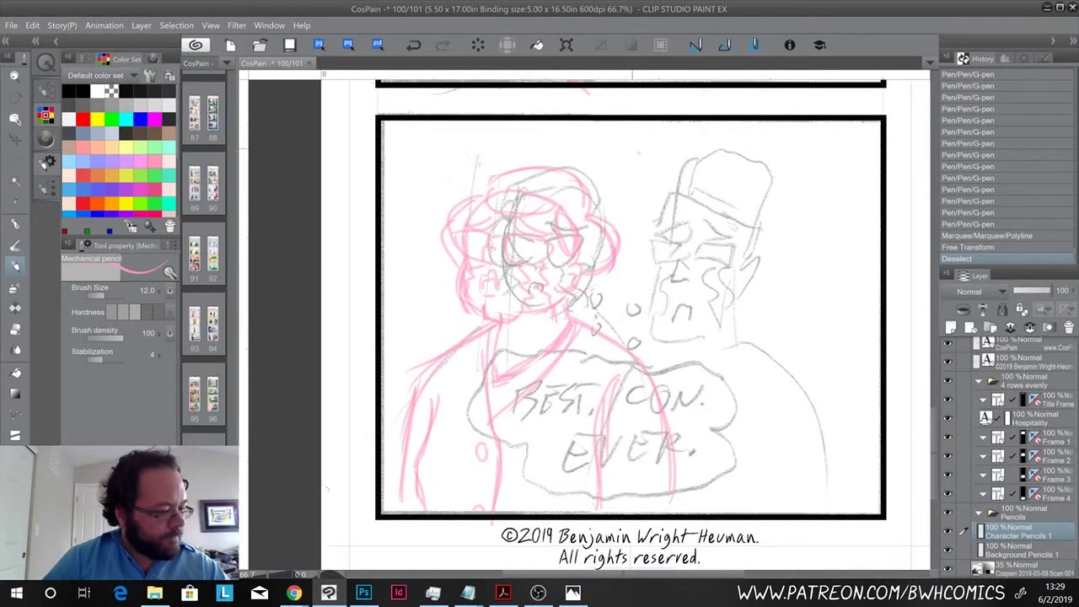
{"action": "left_click_drag", "start_coordinate": [676, 183], "coordinate": [768, 190]}
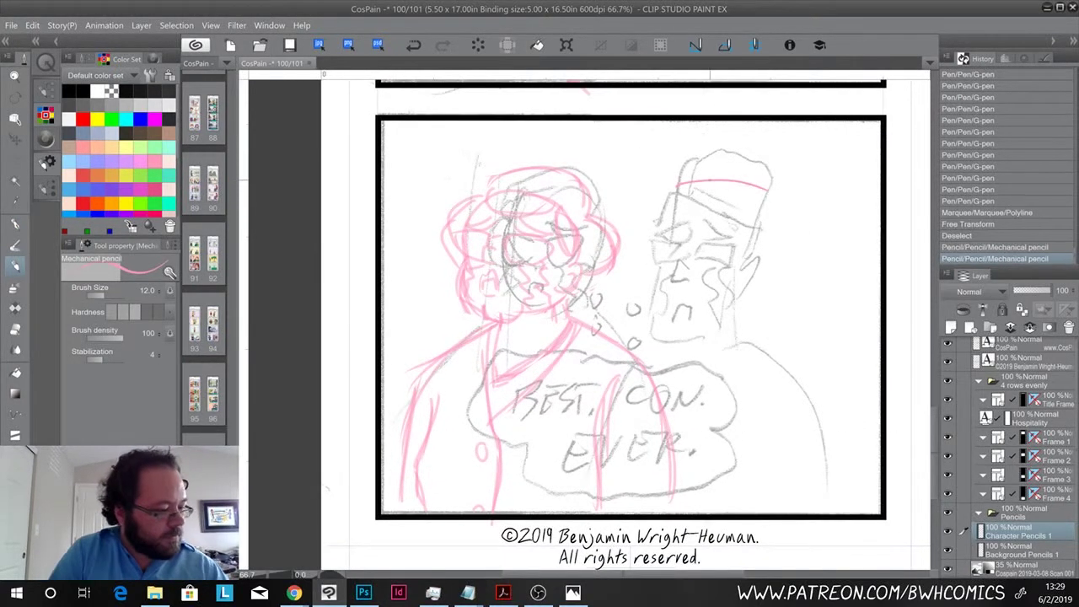
{"action": "key", "text": "ctrl+z"}
{"action": "key", "text": "p"}
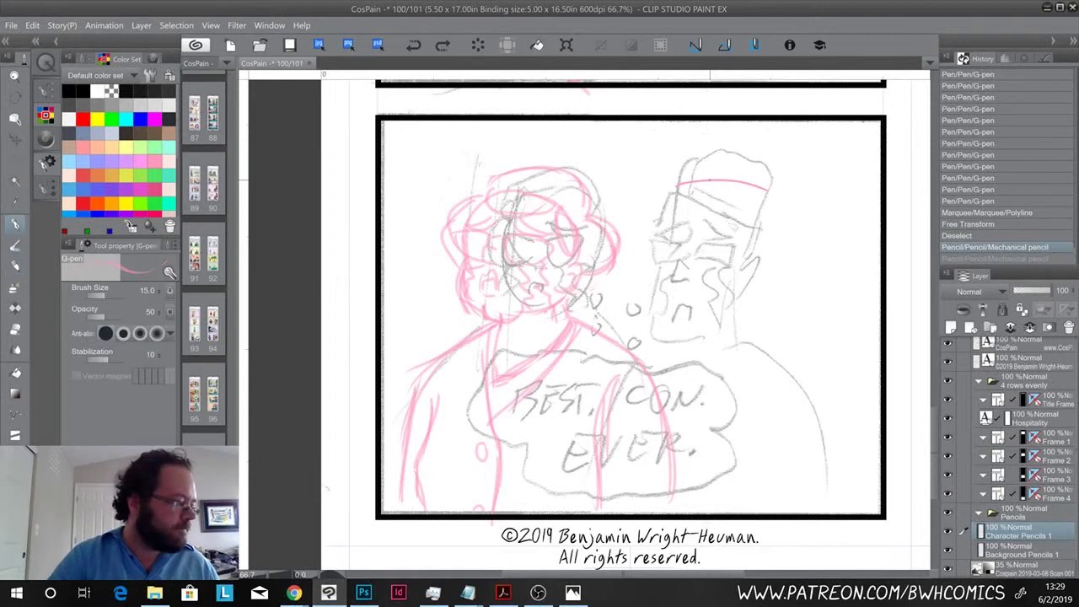
{"action": "key", "text": "ctrl+z"}
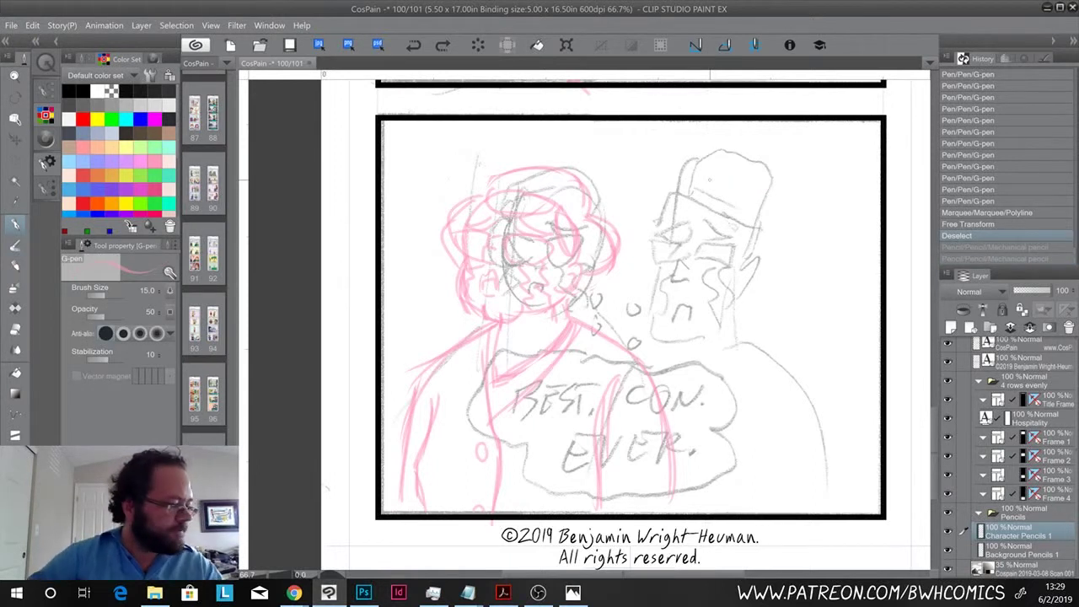
- Draw the right character's head outline with the cap's crown, the back of the head, the face front, the chin and the ear
{"action": "mouse_move", "coordinate": [681, 164]}
{"action": "left_mouse_down"}
{"action": "mouse_move", "coordinate": [720, 152]}
{"action": "mouse_move", "coordinate": [771, 179]}
{"action": "mouse_move", "coordinate": [756, 271]}
{"action": "left_mouse_up"}
{"action": "left_click_drag", "start_coordinate": [774, 184], "coordinate": [775, 199]}
{"action": "left_click_drag", "start_coordinate": [765, 236], "coordinate": [759, 251]}
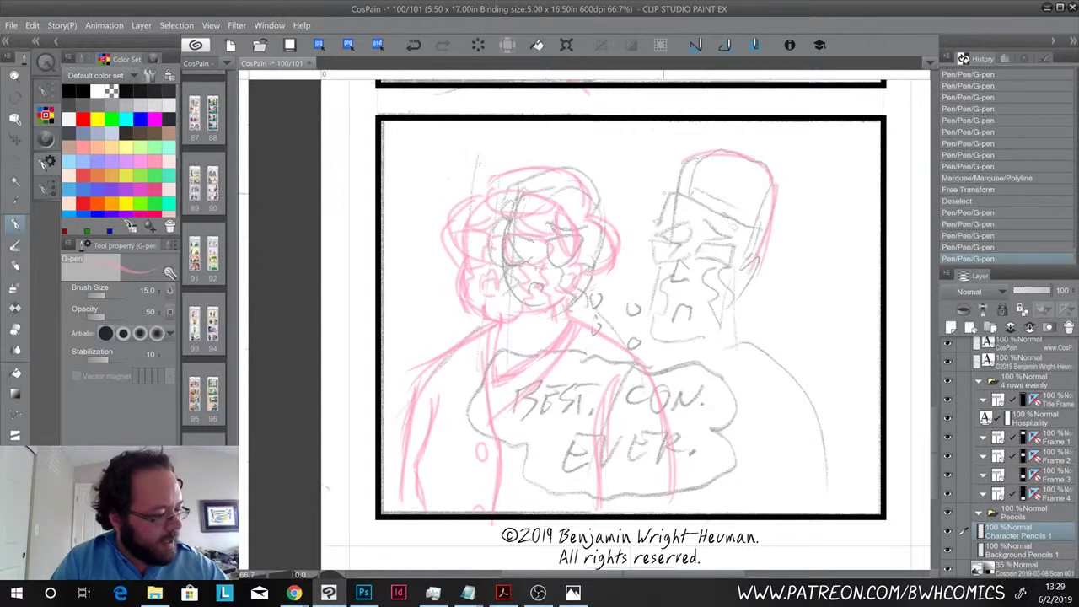
{"action": "left_click_drag", "start_coordinate": [685, 157], "coordinate": [664, 236]}
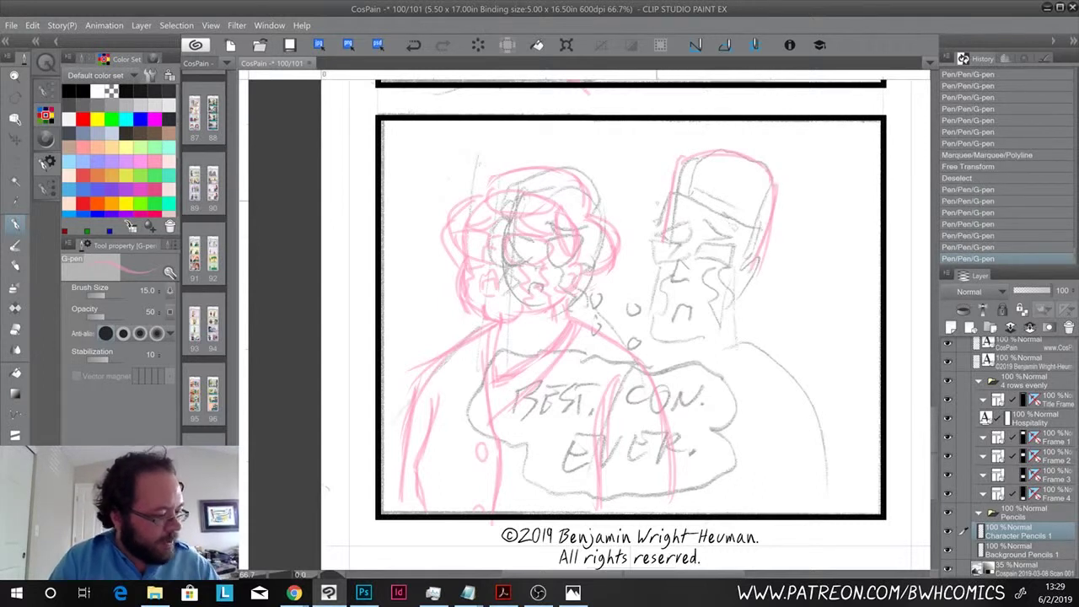
{"action": "left_click_drag", "start_coordinate": [664, 240], "coordinate": [662, 248]}
{"action": "left_click_drag", "start_coordinate": [665, 246], "coordinate": [655, 304]}
{"action": "mouse_move", "coordinate": [662, 268]}
{"action": "left_mouse_down"}
{"action": "mouse_move", "coordinate": [656, 341]}
{"action": "mouse_move", "coordinate": [713, 335]}
{"action": "mouse_move", "coordinate": [740, 310]}
{"action": "mouse_move", "coordinate": [726, 330]}
{"action": "left_mouse_up"}
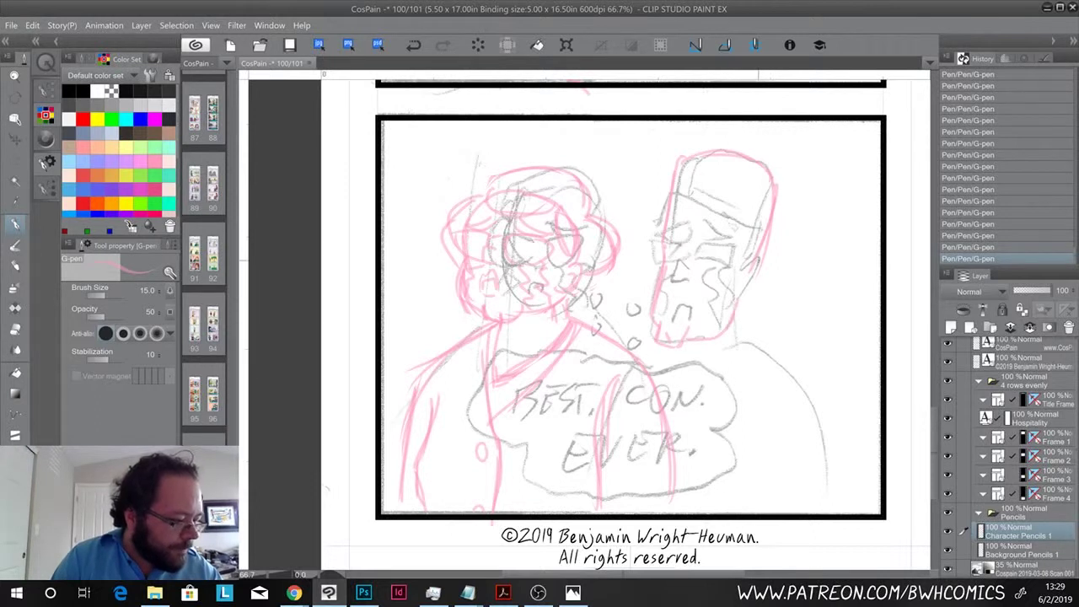
{"action": "mouse_move", "coordinate": [757, 267]}
{"action": "left_mouse_down"}
{"action": "mouse_move", "coordinate": [770, 255]}
{"action": "mouse_move", "coordinate": [753, 290]}
{"action": "left_mouse_up"}
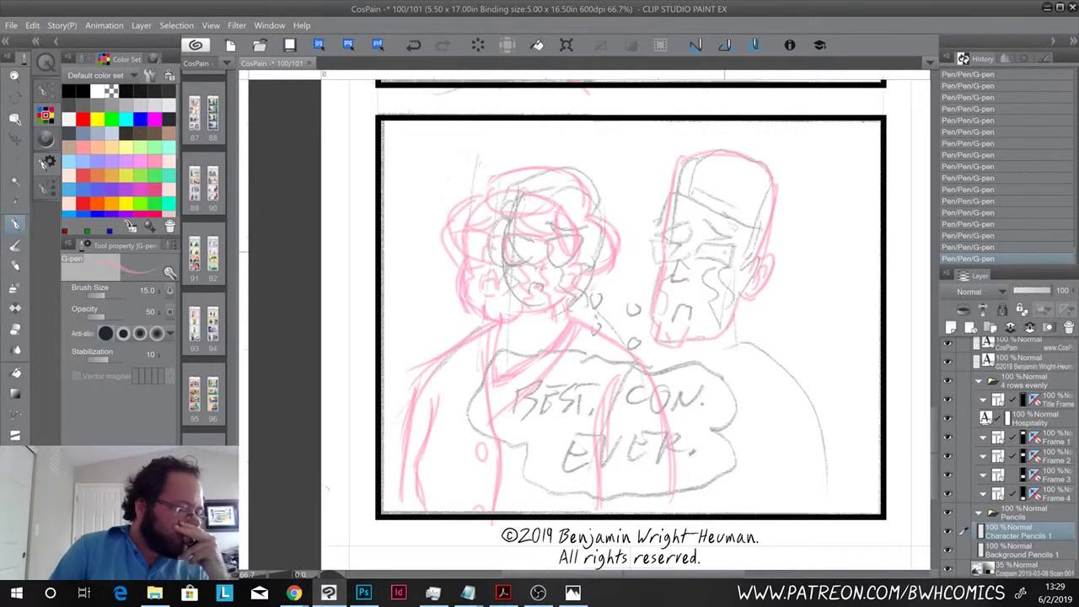
{"action": "key", "text": "ctrl+z"}
{"action": "key", "text": "ctrl+z"}
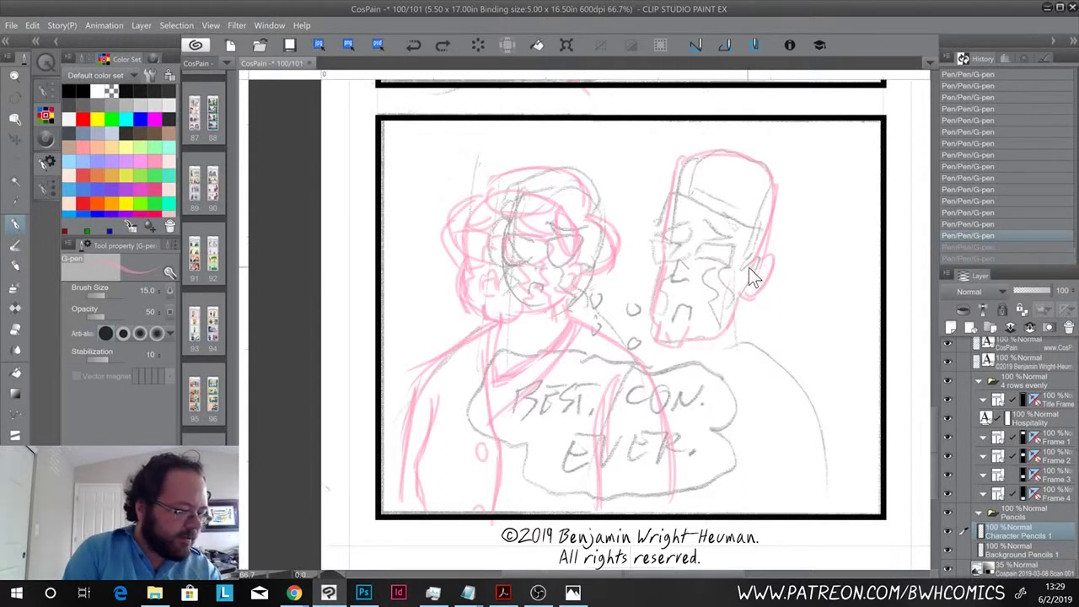
{"action": "key", "text": "ctrl+y"}
{"action": "key", "text": "ctrl+y"}
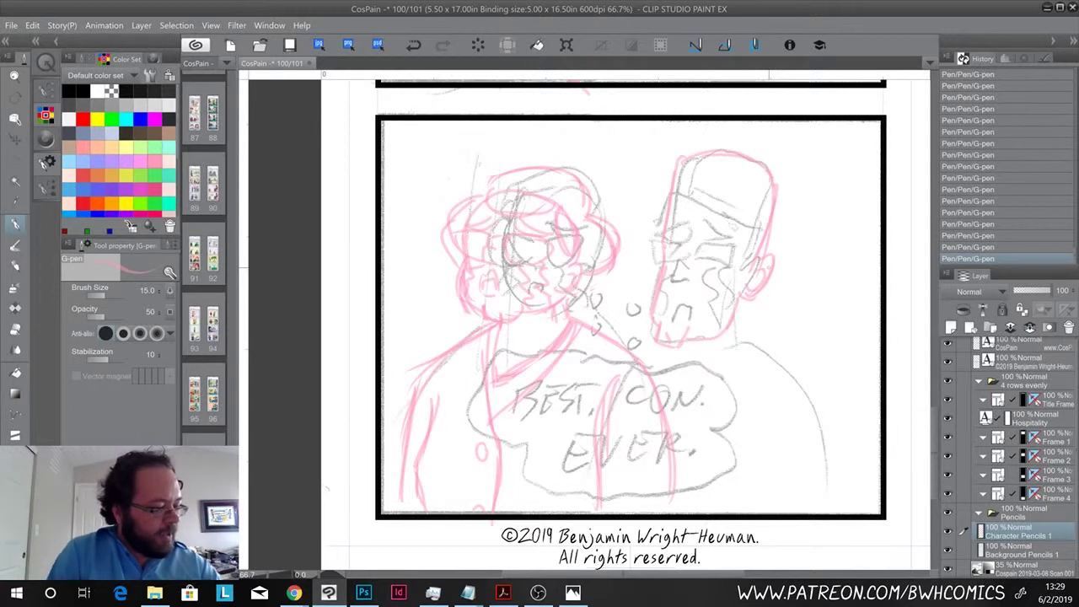
- Draw the right character's cap brim jutting out past the face and the curved band line back toward the ear
{"action": "mouse_move", "coordinate": [760, 236]}
{"action": "left_mouse_down"}
{"action": "mouse_move", "coordinate": [663, 207]}
{"action": "mouse_move", "coordinate": [753, 244]}
{"action": "left_mouse_up"}
{"action": "mouse_move", "coordinate": [690, 226]}
{"action": "left_mouse_down"}
{"action": "mouse_move", "coordinate": [678, 202]}
{"action": "mouse_move", "coordinate": [629, 215]}
{"action": "mouse_move", "coordinate": [624, 229]}
{"action": "mouse_move", "coordinate": [686, 207]}
{"action": "mouse_move", "coordinate": [746, 226]}
{"action": "left_mouse_up"}
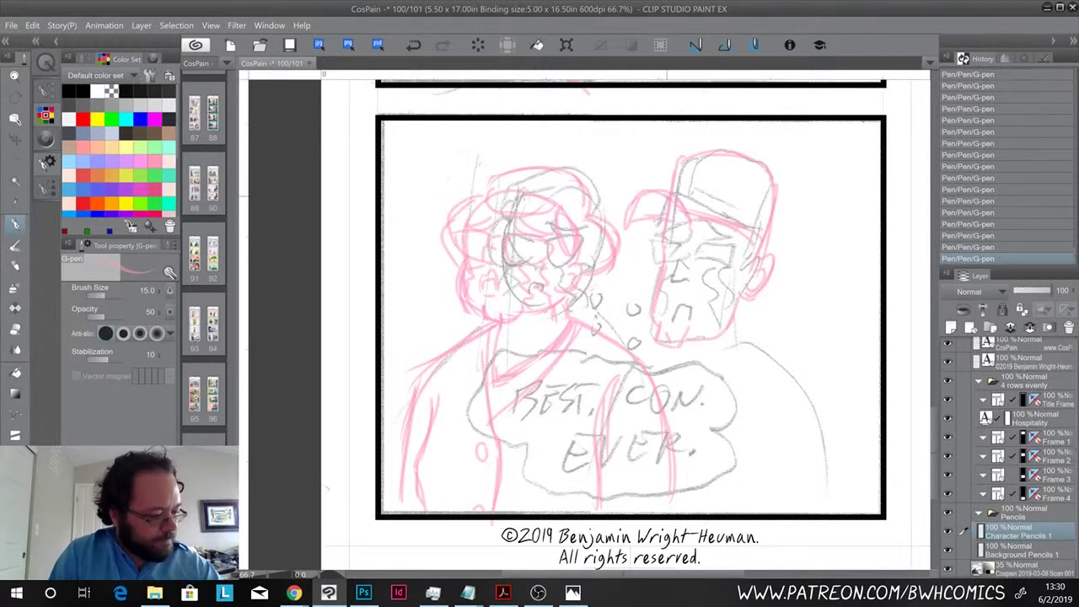
{"action": "left_click_drag", "start_coordinate": [679, 198], "coordinate": [735, 219]}
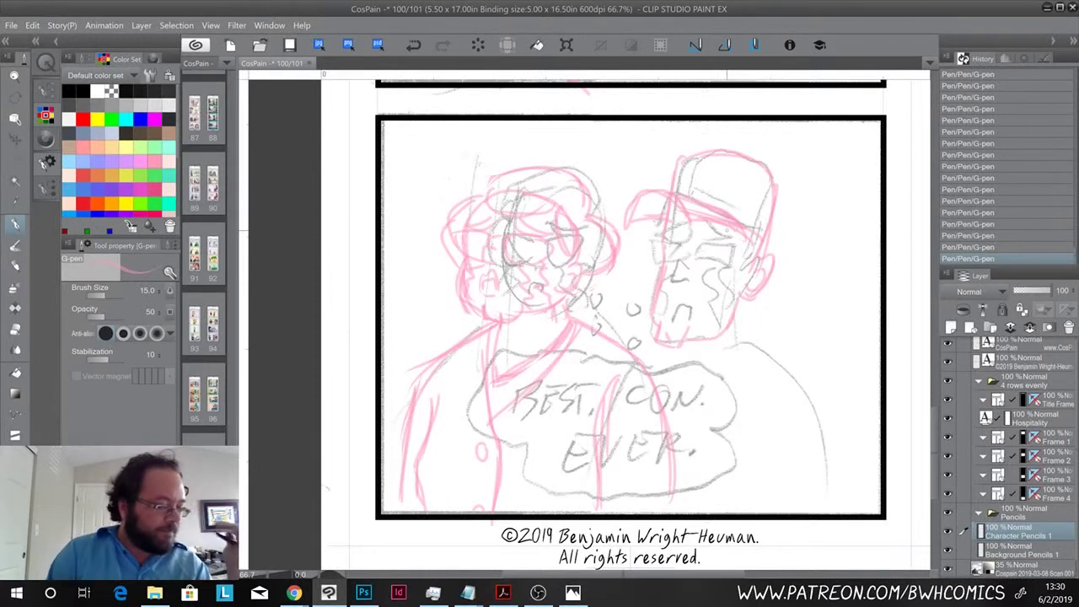
- Draw the right character's rectangular glasses with the side arm reaching to the ear, and the eyebrows above the lenses
{"action": "scroll", "coordinate": [726, 231], "scroll_direction": "up", "scroll_amount": 1}
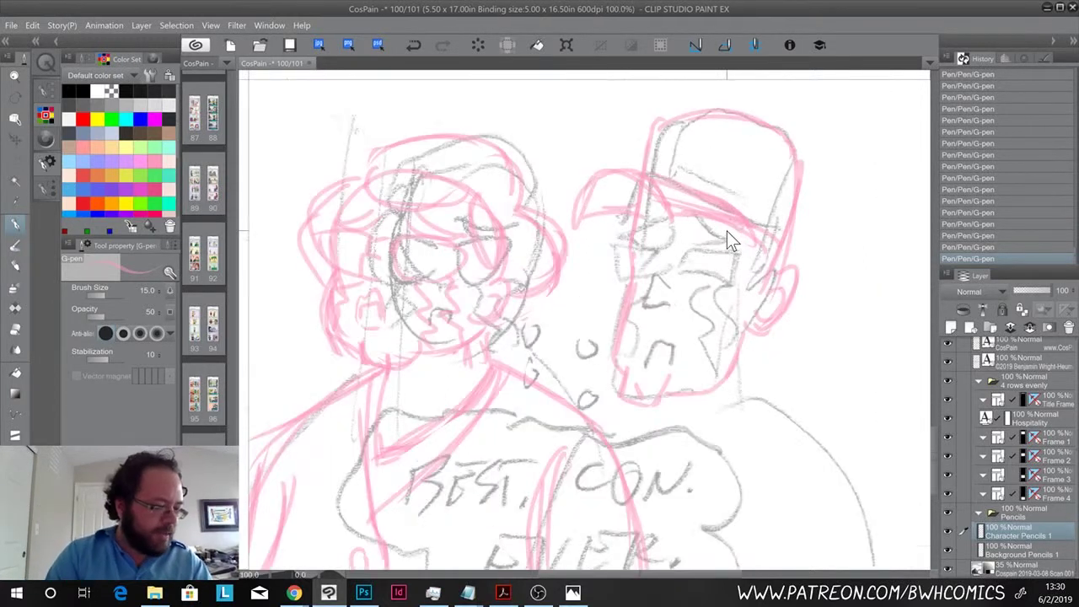
{"action": "mouse_move", "coordinate": [671, 251]}
{"action": "left_mouse_down"}
{"action": "mouse_move", "coordinate": [672, 274]}
{"action": "mouse_move", "coordinate": [732, 252]}
{"action": "left_mouse_up"}
{"action": "mouse_move", "coordinate": [669, 250]}
{"action": "left_mouse_down"}
{"action": "mouse_move", "coordinate": [725, 251]}
{"action": "mouse_move", "coordinate": [736, 283]}
{"action": "left_mouse_up"}
{"action": "left_click_drag", "start_coordinate": [670, 276], "coordinate": [730, 278]}
{"action": "left_click_drag", "start_coordinate": [645, 253], "coordinate": [645, 276]}
{"action": "mouse_move", "coordinate": [649, 250]}
{"action": "left_mouse_down"}
{"action": "mouse_move", "coordinate": [587, 251]}
{"action": "mouse_move", "coordinate": [598, 277]}
{"action": "mouse_move", "coordinate": [647, 273]}
{"action": "left_mouse_up"}
{"action": "left_click_drag", "start_coordinate": [686, 221], "coordinate": [728, 241]}
{"action": "mouse_move", "coordinate": [631, 226]}
{"action": "left_mouse_down"}
{"action": "mouse_move", "coordinate": [677, 250]}
{"action": "mouse_move", "coordinate": [772, 269]}
{"action": "left_mouse_up"}
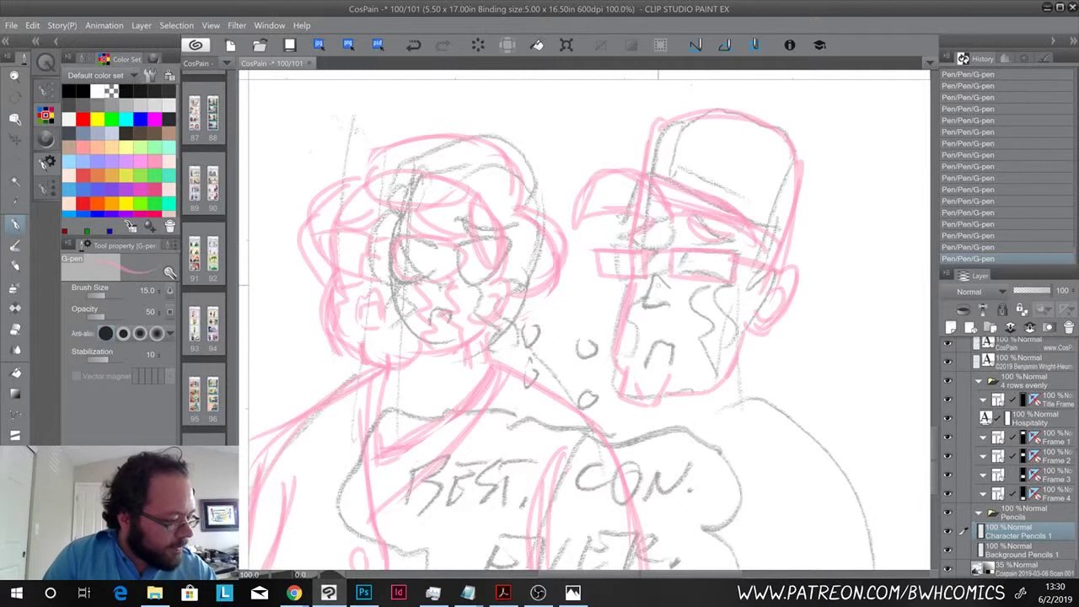
- Draw the right character's nose, downturned mouth with the moustache around it, and the jagged beard edge along the cheek and face front
{"action": "left_click_drag", "start_coordinate": [637, 272], "coordinate": [637, 303]}
{"action": "left_click_drag", "start_coordinate": [636, 301], "coordinate": [664, 305]}
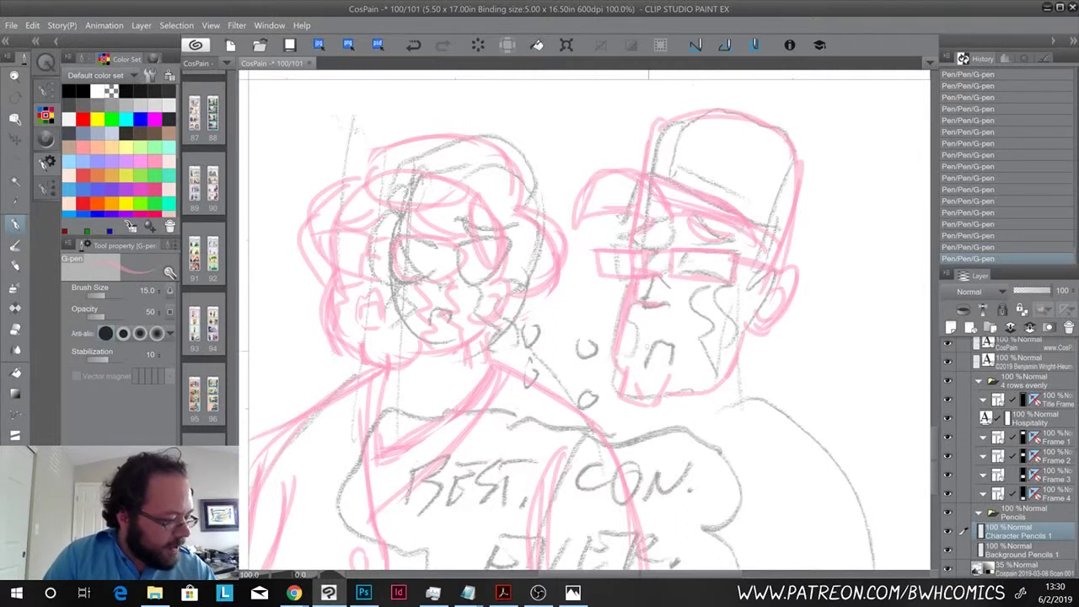
{"action": "mouse_move", "coordinate": [645, 354]}
{"action": "left_mouse_down"}
{"action": "mouse_move", "coordinate": [649, 331]}
{"action": "mouse_move", "coordinate": [677, 354]}
{"action": "mouse_move", "coordinate": [649, 351]}
{"action": "mouse_move", "coordinate": [685, 333]}
{"action": "mouse_move", "coordinate": [686, 368]}
{"action": "left_mouse_up"}
{"action": "left_click_drag", "start_coordinate": [640, 314], "coordinate": [634, 369]}
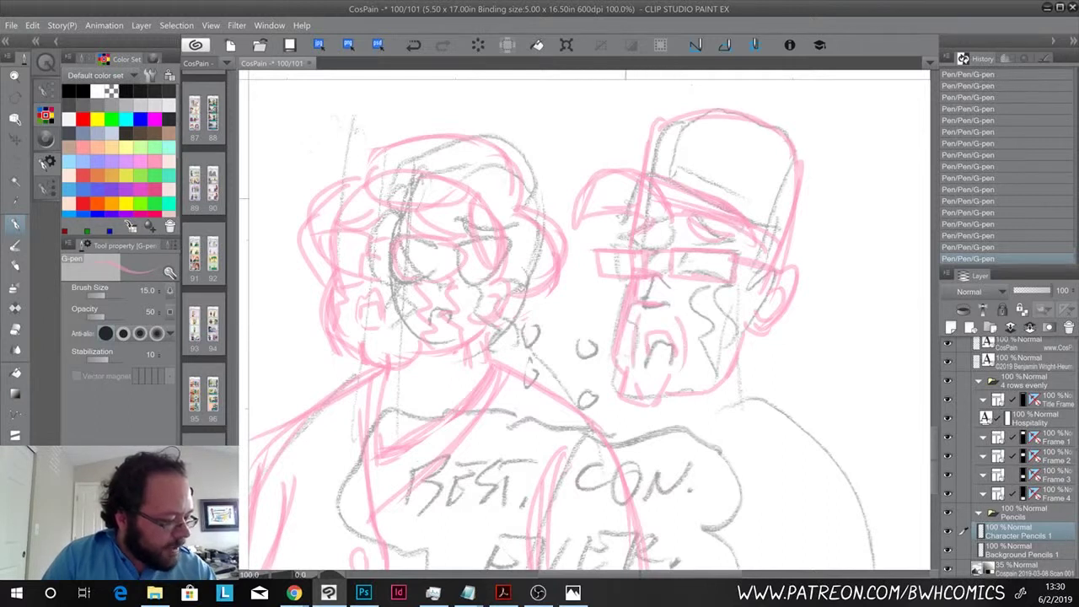
{"action": "mouse_move", "coordinate": [696, 283]}
{"action": "left_mouse_down"}
{"action": "mouse_move", "coordinate": [716, 381]}
{"action": "mouse_move", "coordinate": [735, 329]}
{"action": "mouse_move", "coordinate": [742, 362]}
{"action": "left_mouse_up"}
{"action": "left_click_drag", "start_coordinate": [632, 281], "coordinate": [618, 346]}
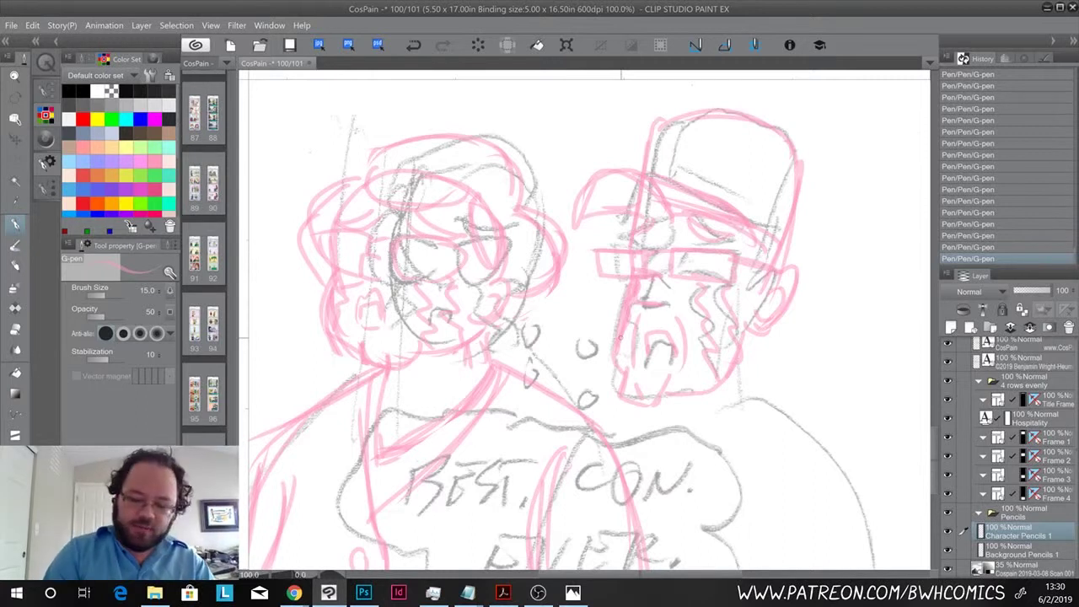
- Redraw the back of the right character's cap farther out and erase the old line inside it
{"action": "mouse_move", "coordinate": [771, 118]}
{"action": "left_mouse_down"}
{"action": "mouse_move", "coordinate": [814, 173]}
{"action": "mouse_move", "coordinate": [791, 271]}
{"action": "left_mouse_up"}
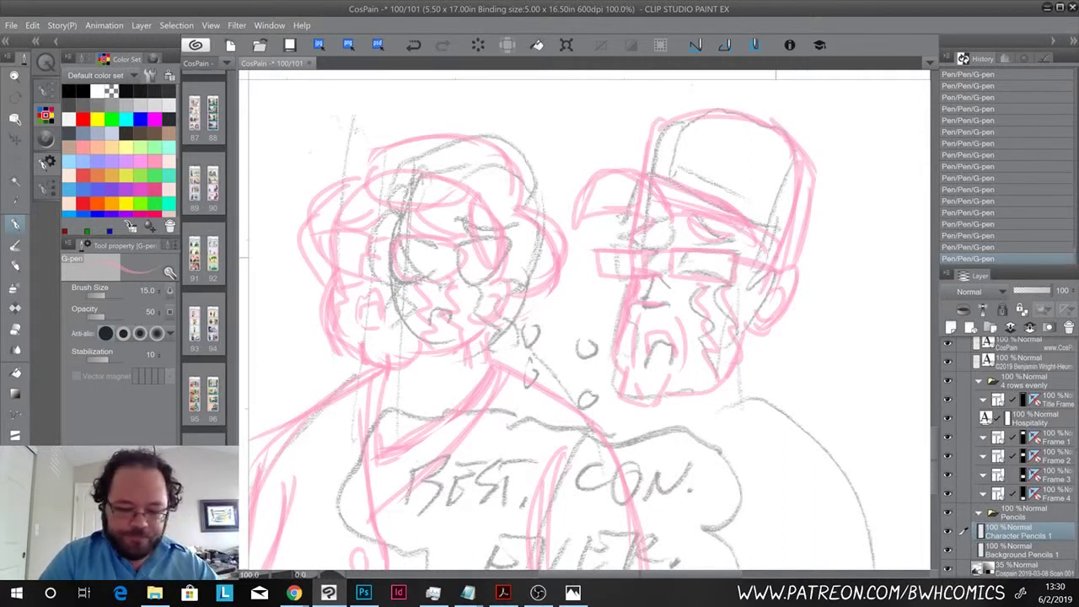
{"action": "key", "text": "r"}
{"action": "key", "text": "e"}
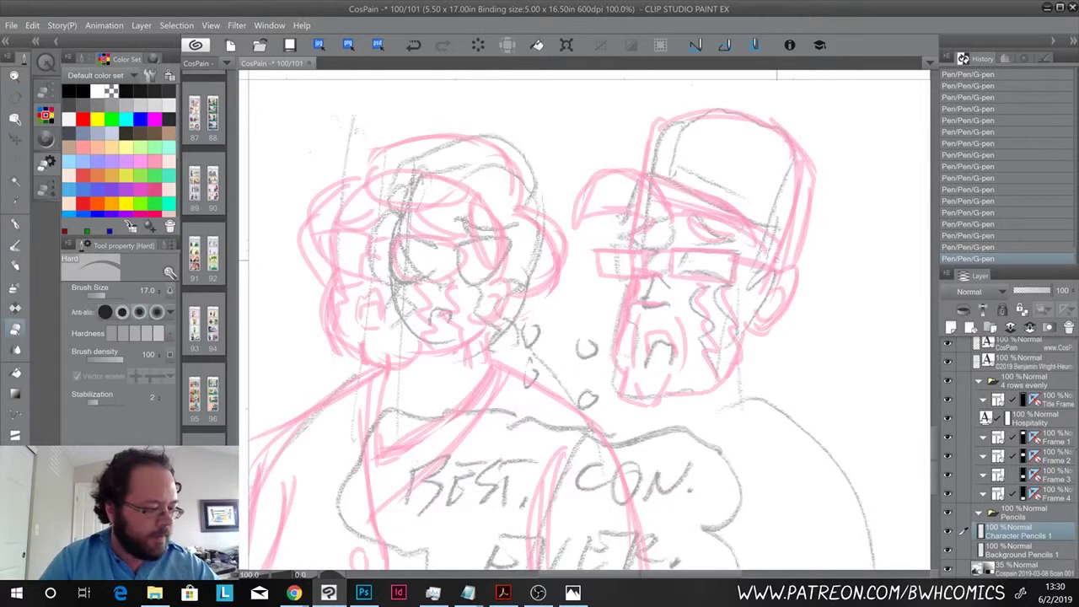
{"action": "mouse_move", "coordinate": [769, 183]}
{"action": "left_mouse_down"}
{"action": "mouse_move", "coordinate": [779, 253]}
{"action": "mouse_move", "coordinate": [791, 166]}
{"action": "mouse_move", "coordinate": [797, 181]}
{"action": "left_mouse_up"}
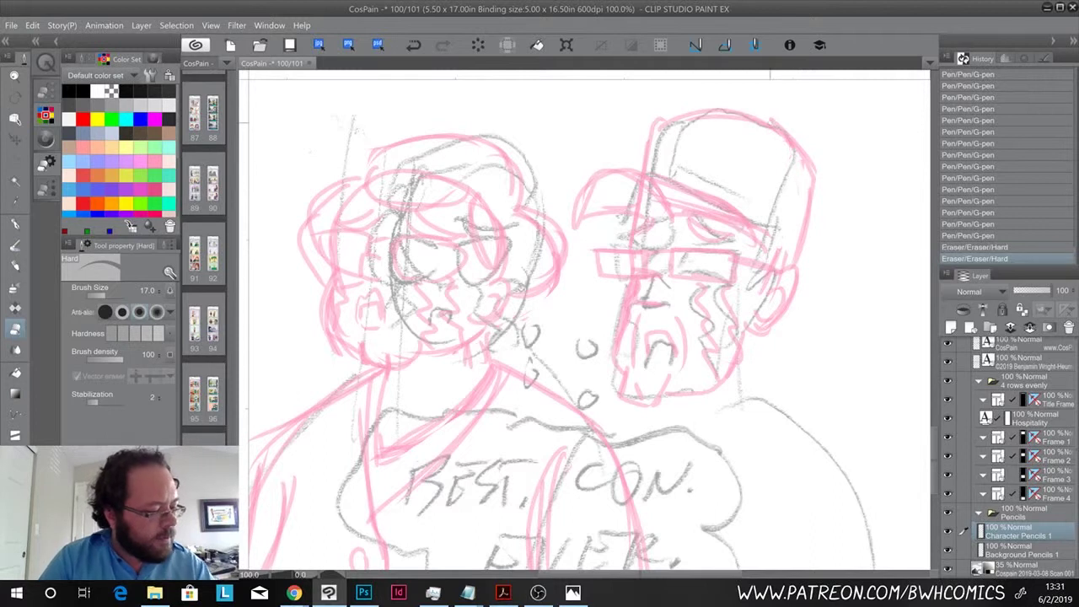
- Draw the right character's jagged hair in front of the ear and down the neck, plus beard tufts at the front of the chin
{"action": "key", "text": "p"}
{"action": "mouse_move", "coordinate": [757, 238]}
{"action": "left_mouse_down"}
{"action": "mouse_move", "coordinate": [789, 256]}
{"action": "mouse_move", "coordinate": [745, 341]}
{"action": "left_mouse_up"}
{"action": "left_click_drag", "start_coordinate": [750, 302], "coordinate": [738, 361]}
{"action": "mouse_move", "coordinate": [777, 257]}
{"action": "left_mouse_down"}
{"action": "mouse_move", "coordinate": [752, 364]}
{"action": "mouse_move", "coordinate": [727, 401]}
{"action": "left_mouse_up"}
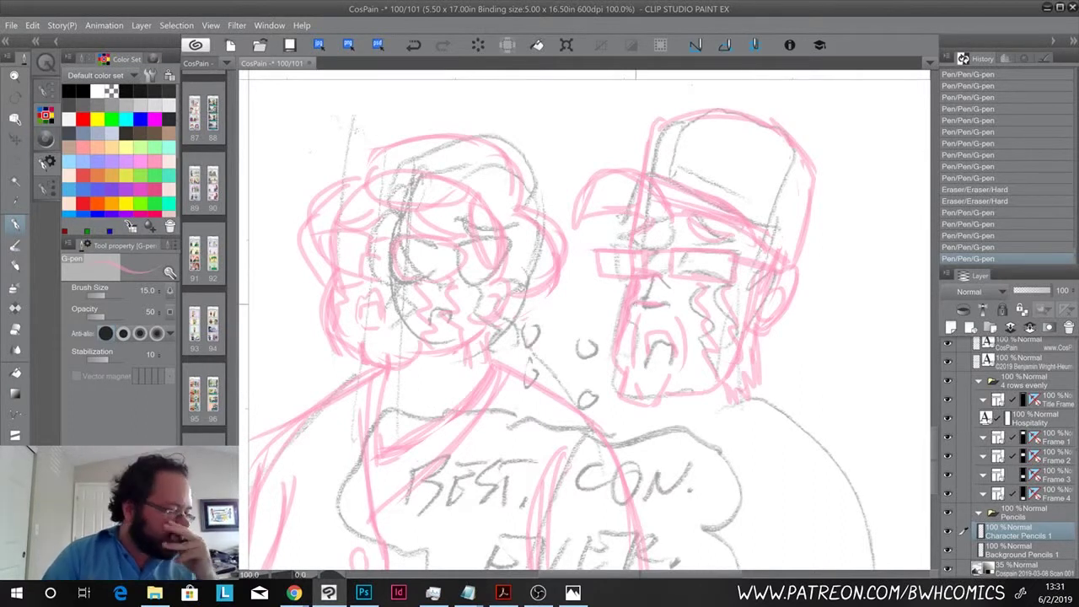
{"action": "left_click_drag", "start_coordinate": [614, 345], "coordinate": [607, 381]}
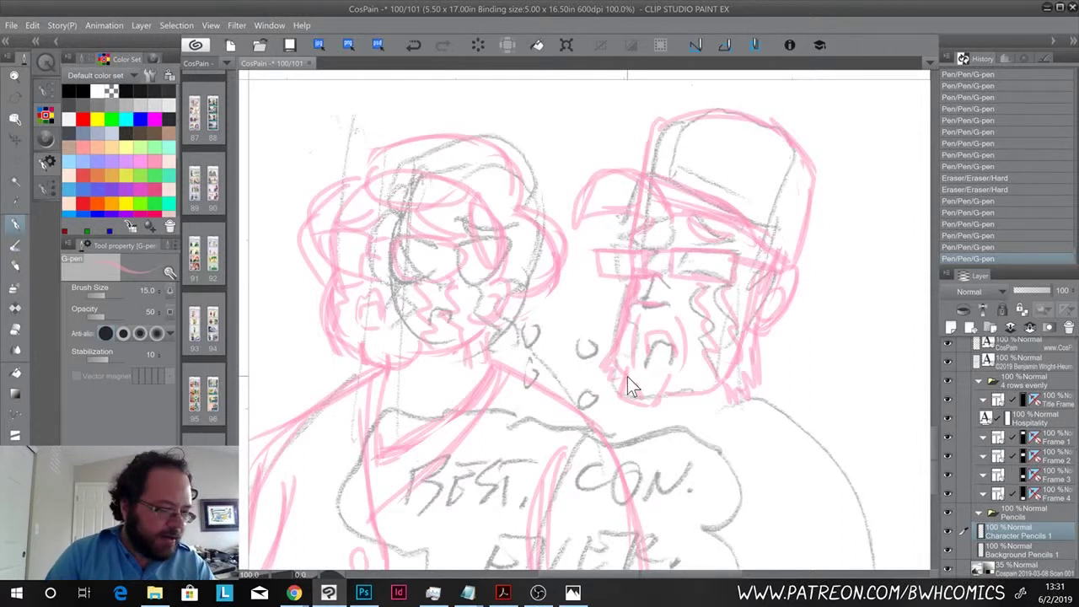
- Add small hair strokes behind the right character's neck and draw the collar beneath the beard
{"action": "scroll", "coordinate": [627, 376], "scroll_direction": "down", "scroll_amount": 2}
{"action": "scroll", "coordinate": [627, 376], "scroll_direction": "up", "scroll_amount": 1}
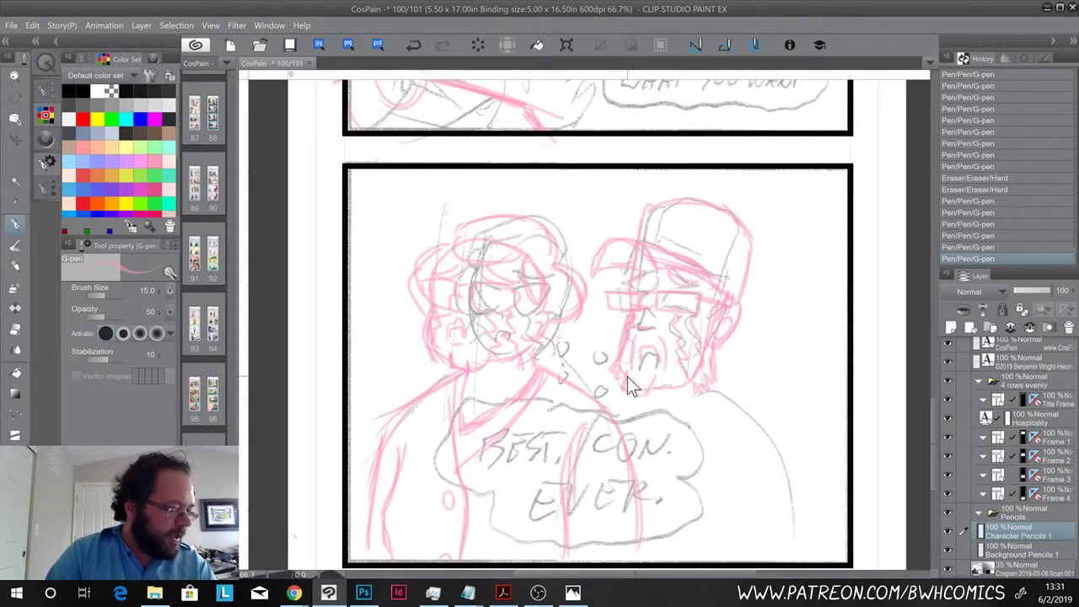
{"action": "scroll", "coordinate": [627, 376], "scroll_direction": "down", "scroll_amount": 1}
{"action": "scroll", "coordinate": [627, 376], "scroll_direction": "up", "scroll_amount": 1}
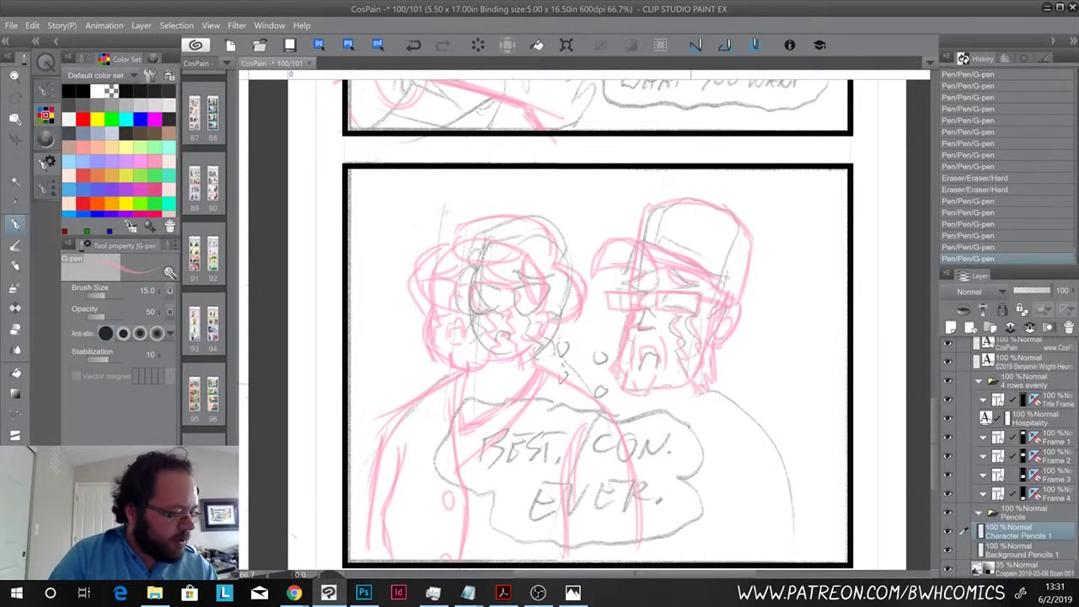
{"action": "left_click", "coordinate": [717, 355]}
{"action": "left_click", "coordinate": [718, 355]}
{"action": "mouse_move", "coordinate": [650, 394]}
{"action": "left_mouse_down"}
{"action": "mouse_move", "coordinate": [649, 411]}
{"action": "mouse_move", "coordinate": [672, 418]}
{"action": "mouse_move", "coordinate": [730, 383]}
{"action": "mouse_move", "coordinate": [733, 402]}
{"action": "left_mouse_up"}
{"action": "left_click", "coordinate": [649, 409]}
- Draw the right character's jacket front opening, right-hand shoulder and arm lines down to the panel's lower border
{"action": "mouse_move", "coordinate": [662, 424]}
{"action": "left_mouse_down"}
{"action": "mouse_move", "coordinate": [639, 398]}
{"action": "mouse_move", "coordinate": [637, 417]}
{"action": "mouse_move", "coordinate": [669, 423]}
{"action": "mouse_move", "coordinate": [665, 556]}
{"action": "mouse_move", "coordinate": [645, 558]}
{"action": "mouse_move", "coordinate": [649, 536]}
{"action": "left_mouse_up"}
{"action": "mouse_move", "coordinate": [741, 400]}
{"action": "left_mouse_down"}
{"action": "mouse_move", "coordinate": [795, 414]}
{"action": "mouse_move", "coordinate": [833, 477]}
{"action": "mouse_move", "coordinate": [832, 554]}
{"action": "left_mouse_up"}
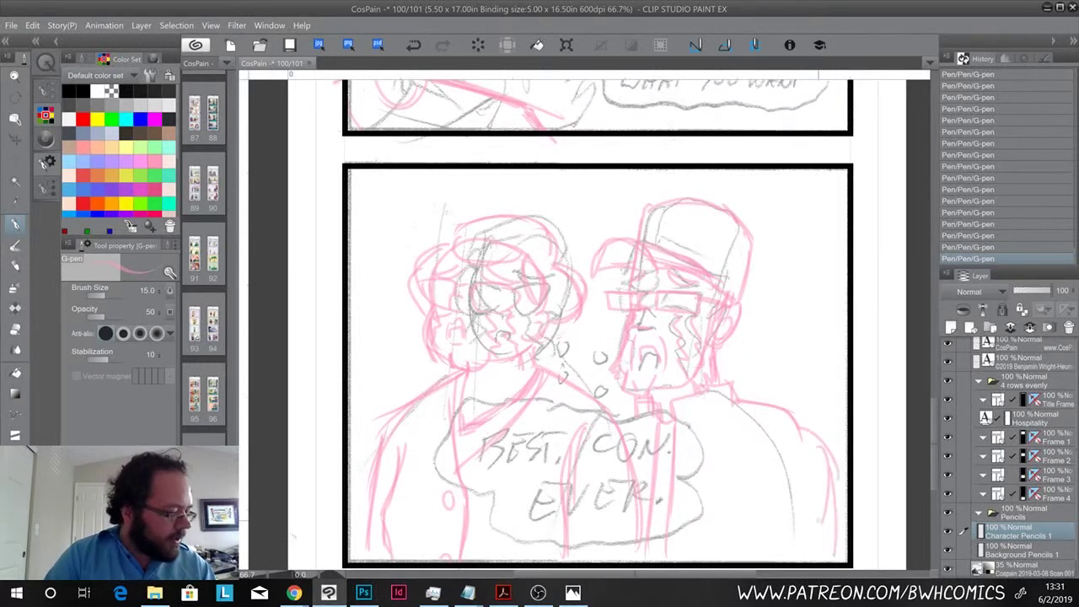
{"action": "left_click_drag", "start_coordinate": [832, 453], "coordinate": [835, 558]}
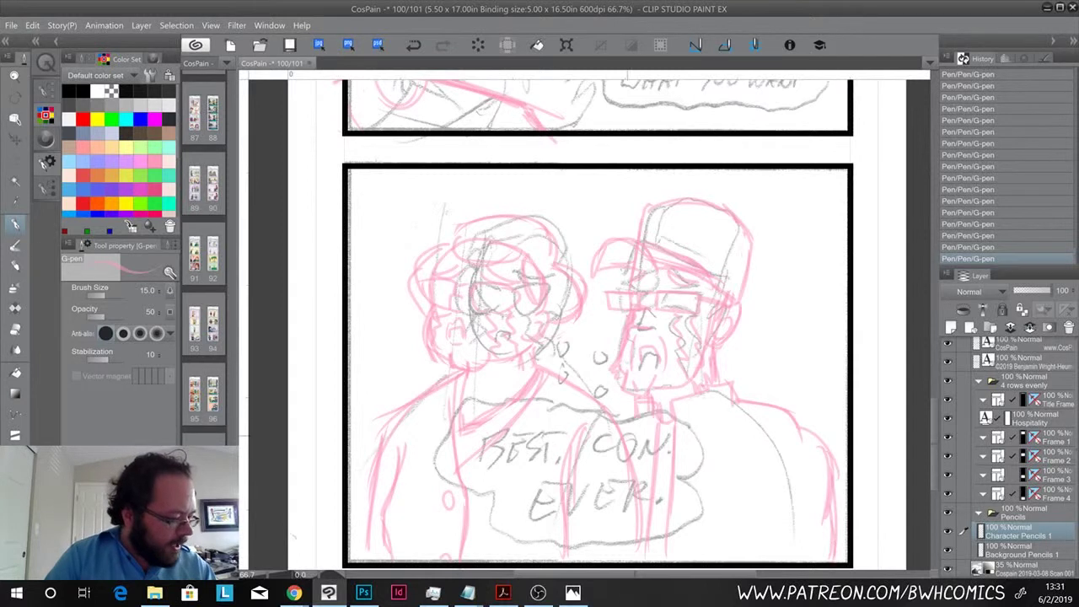
- Draw the right character's shoulder and outer arm line beside the other character, and erase stray lines inside the jacket
{"action": "left_click_drag", "start_coordinate": [632, 413], "coordinate": [594, 423]}
{"action": "mouse_move", "coordinate": [630, 409]}
{"action": "left_mouse_down"}
{"action": "mouse_move", "coordinate": [595, 419]}
{"action": "mouse_move", "coordinate": [577, 455]}
{"action": "mouse_move", "coordinate": [558, 459]}
{"action": "mouse_move", "coordinate": [560, 531]}
{"action": "left_mouse_up"}
{"action": "left_click_drag", "start_coordinate": [561, 470], "coordinate": [563, 544]}
{"action": "left_click_drag", "start_coordinate": [556, 505], "coordinate": [562, 552]}
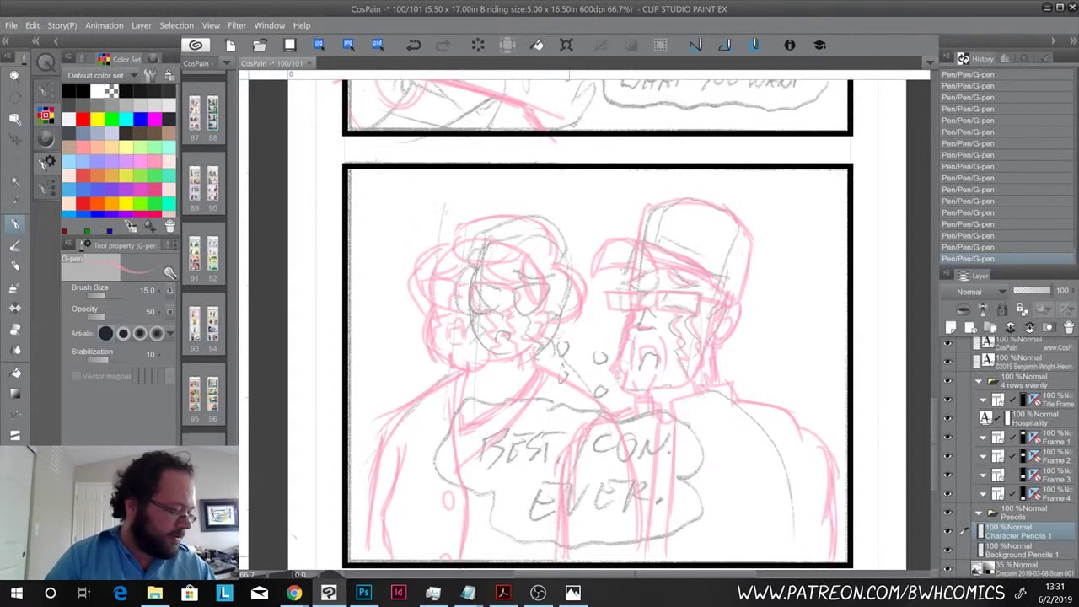
{"action": "key", "text": "e"}
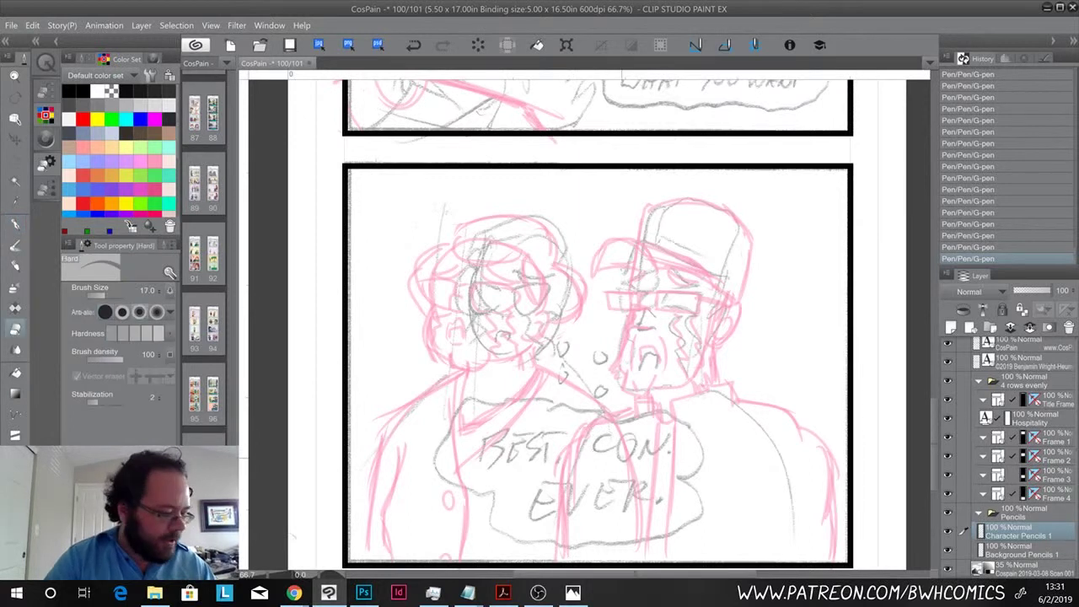
{"action": "left_click_drag", "start_coordinate": [618, 433], "coordinate": [639, 528]}
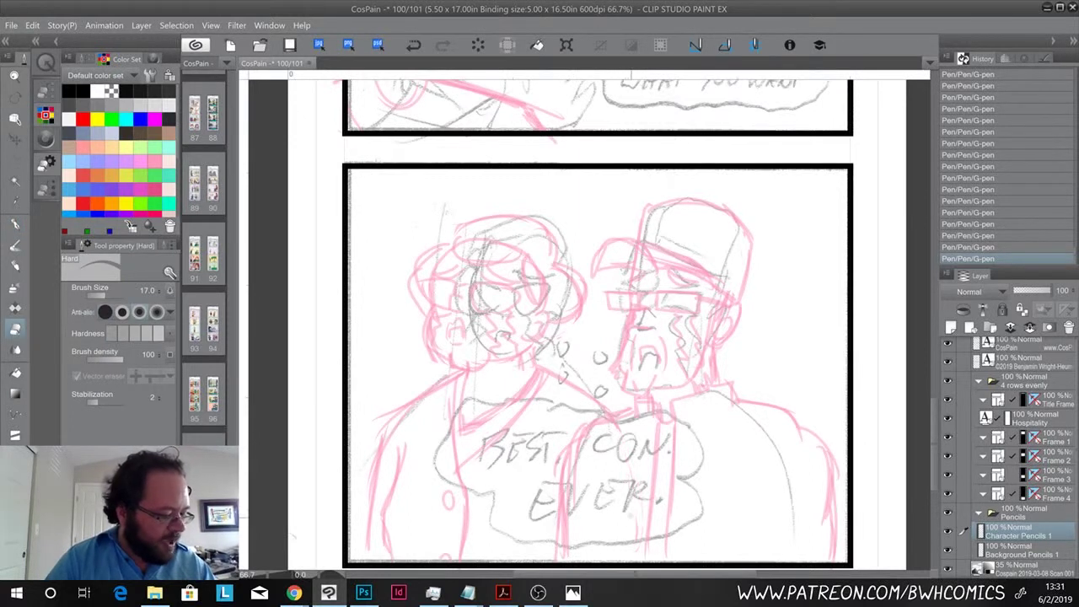
- Draw the inner sleeve lines on both of the right character's arms and the padded folds of the sleeve nearest the other character
{"action": "key", "text": "p"}
{"action": "mouse_move", "coordinate": [779, 423]}
{"action": "left_mouse_down"}
{"action": "mouse_move", "coordinate": [762, 507]}
{"action": "mouse_move", "coordinate": [766, 560]}
{"action": "left_mouse_up"}
{"action": "left_click_drag", "start_coordinate": [593, 445], "coordinate": [585, 521]}
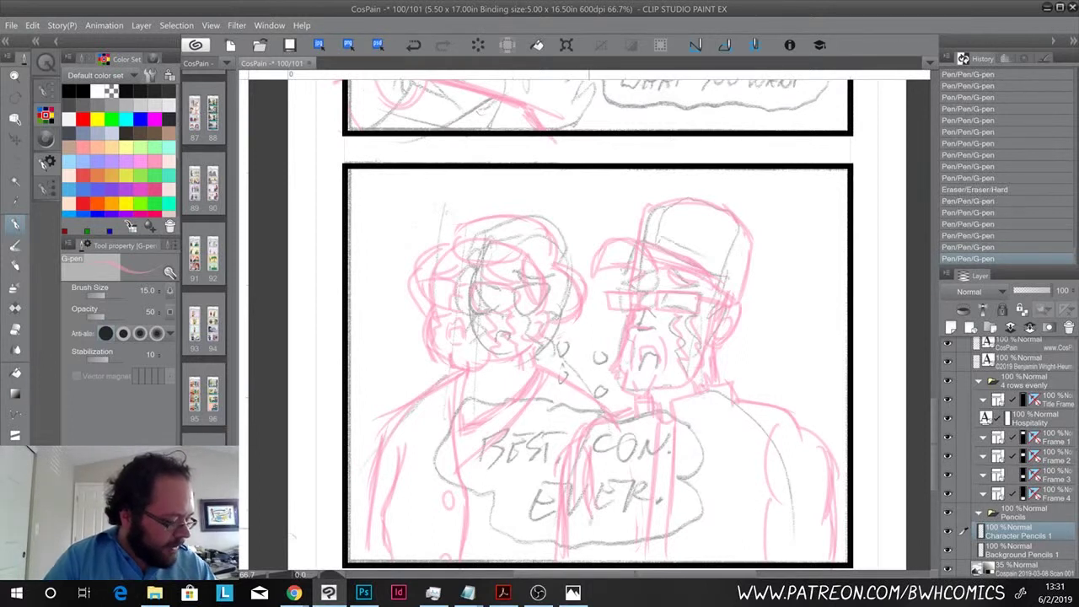
{"action": "left_click_drag", "start_coordinate": [588, 447], "coordinate": [578, 481]}
{"action": "left_click_drag", "start_coordinate": [581, 459], "coordinate": [558, 548]}
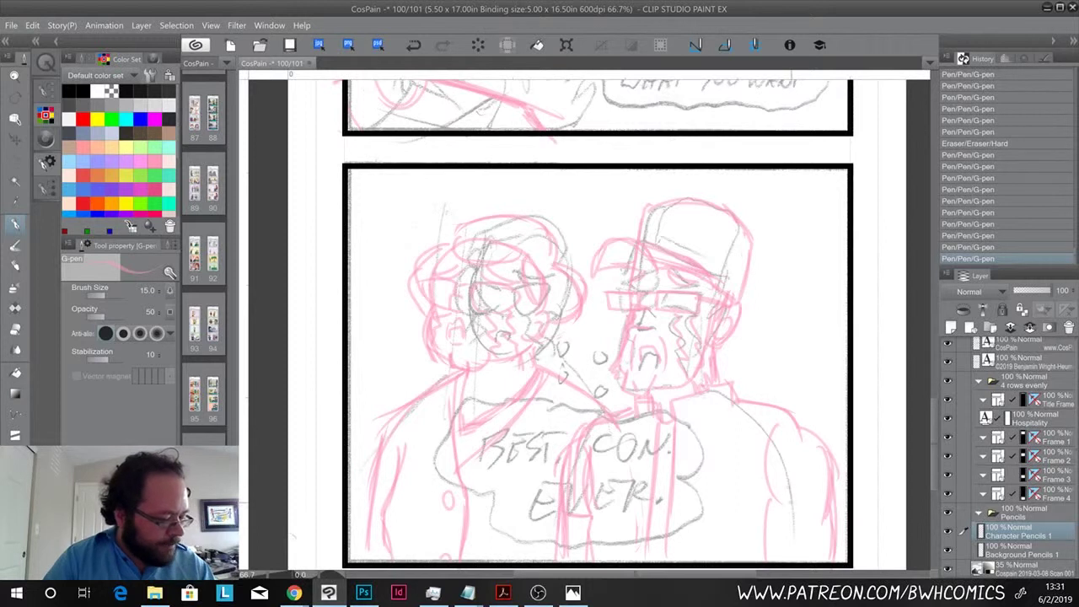
- Add curved quilting seams and puffed edges to the right character's far sleeve, from the shoulder down to the panel's lower border
{"action": "left_click_drag", "start_coordinate": [781, 500], "coordinate": [821, 504]}
{"action": "left_click_drag", "start_coordinate": [804, 430], "coordinate": [824, 526]}
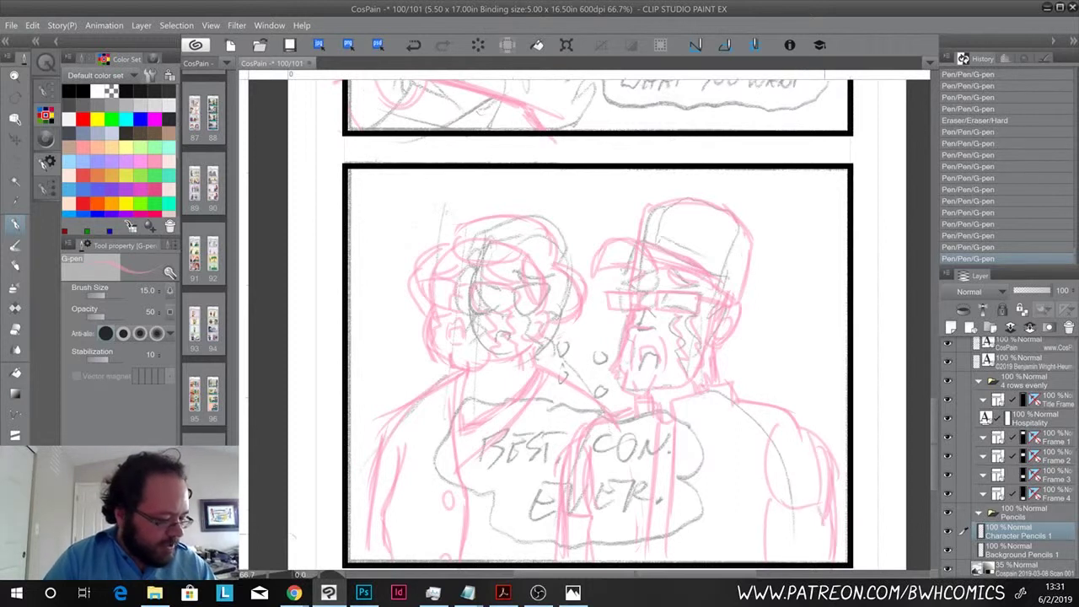
{"action": "left_click_drag", "start_coordinate": [767, 550], "coordinate": [776, 559]}
{"action": "left_click_drag", "start_coordinate": [775, 413], "coordinate": [786, 429]}
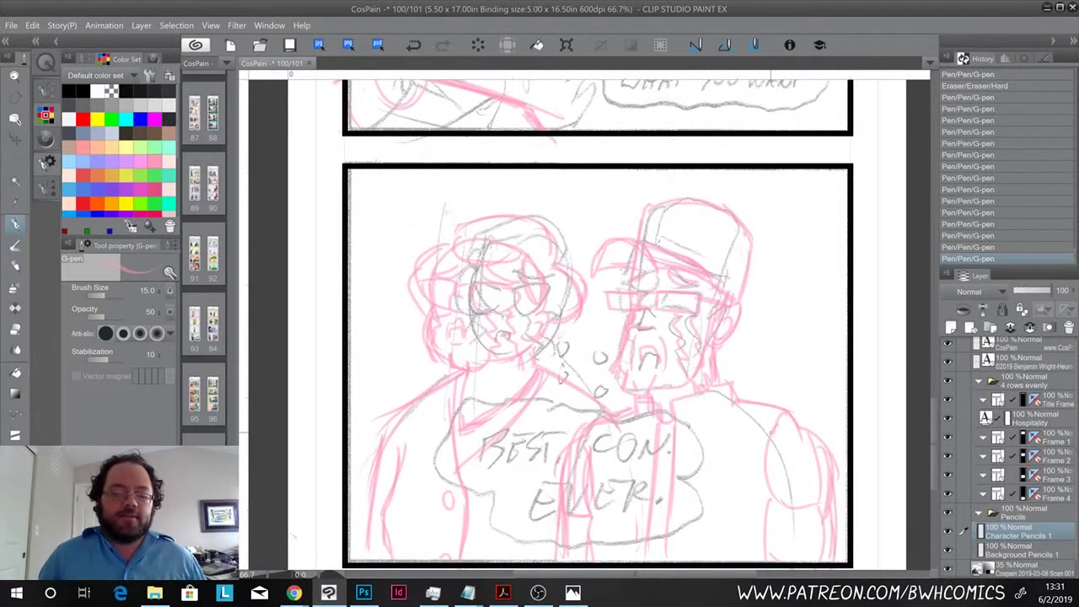
- Draw quilting seams across the jacket body between the front opening and the far sleeve, undoing the misplaced strokes
{"action": "left_click", "coordinate": [770, 432]}
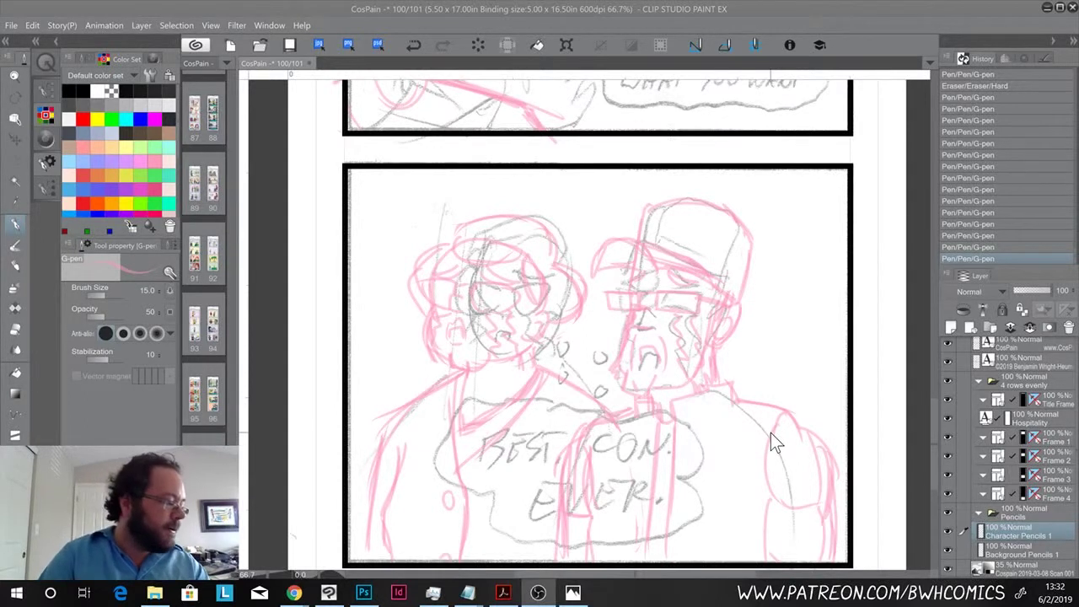
{"action": "left_click", "coordinate": [774, 426]}
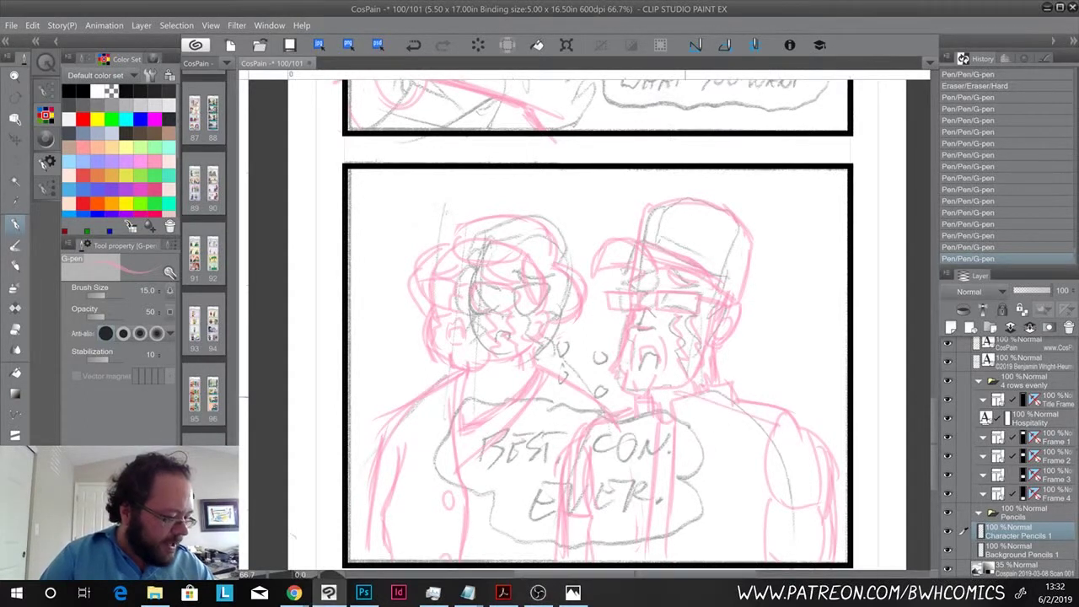
{"action": "left_click_drag", "start_coordinate": [685, 396], "coordinate": [708, 401]}
{"action": "mouse_move", "coordinate": [773, 427]}
{"action": "left_mouse_down"}
{"action": "mouse_move", "coordinate": [712, 429]}
{"action": "mouse_move", "coordinate": [738, 434]}
{"action": "mouse_move", "coordinate": [703, 497]}
{"action": "mouse_move", "coordinate": [698, 560]}
{"action": "left_mouse_up"}
{"action": "key", "text": "ctrl+z"}
{"action": "key", "text": "ctrl+z"}
{"action": "left_click_drag", "start_coordinate": [766, 500], "coordinate": [677, 501]}
{"action": "left_click_drag", "start_coordinate": [747, 556], "coordinate": [716, 557]}
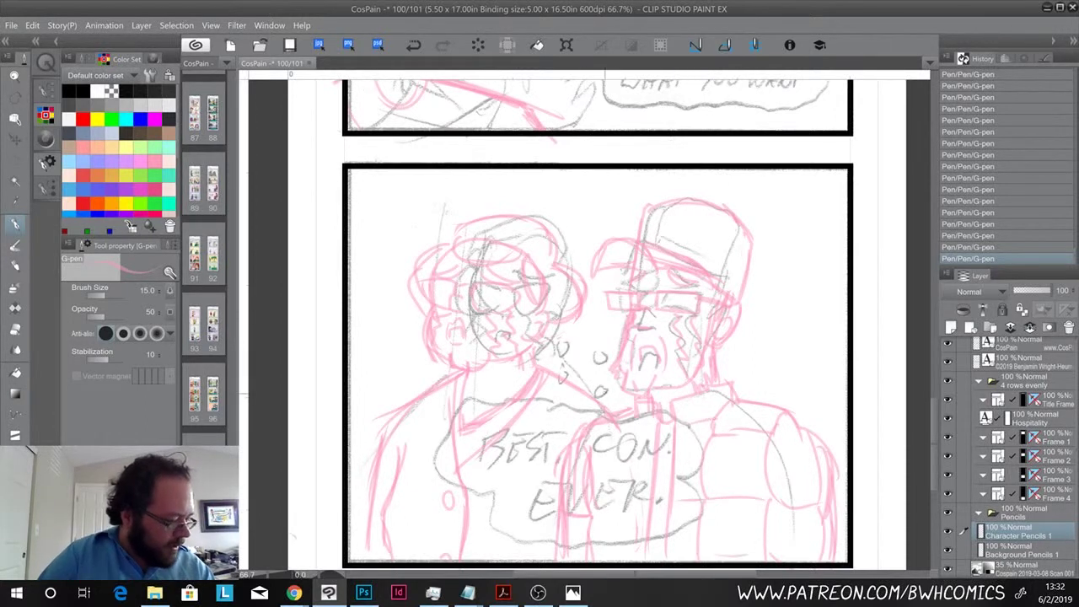
- Add vertical and horizontal quilting seams to the jacket front on the side nearest the other character
{"action": "left_click_drag", "start_coordinate": [605, 450], "coordinate": [612, 557]}
{"action": "mouse_move", "coordinate": [652, 504]}
{"action": "left_mouse_down"}
{"action": "mouse_move", "coordinate": [590, 505]}
{"action": "mouse_move", "coordinate": [612, 506]}
{"action": "left_mouse_up"}
{"action": "left_click_drag", "start_coordinate": [590, 439], "coordinate": [612, 429]}
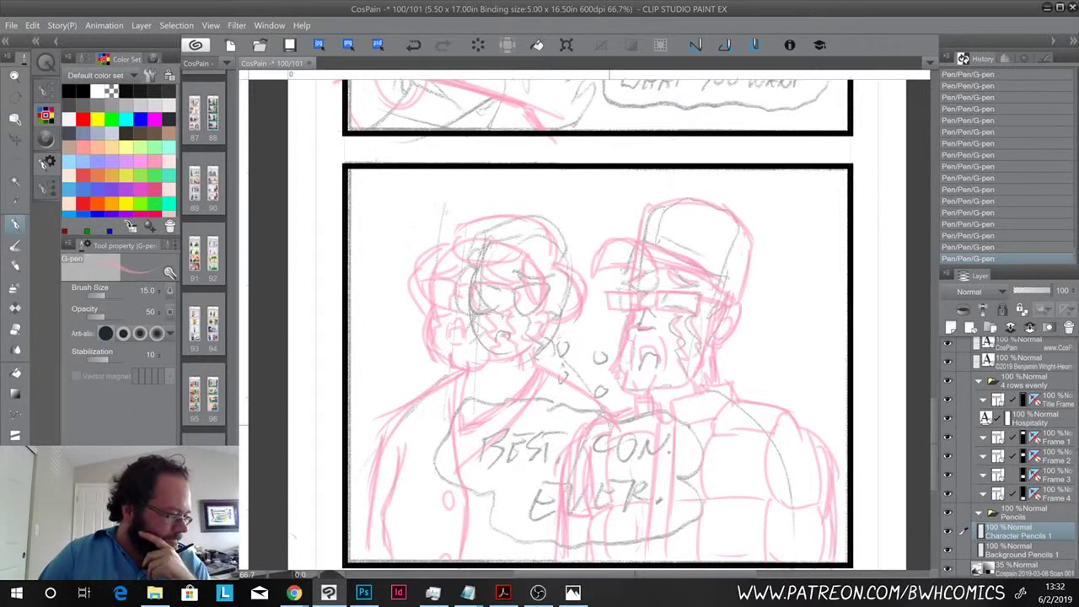
- Hide the scanned sketch layer and fit the whole strip in view to review the pencils
{"action": "left_click", "coordinate": [949, 570]}
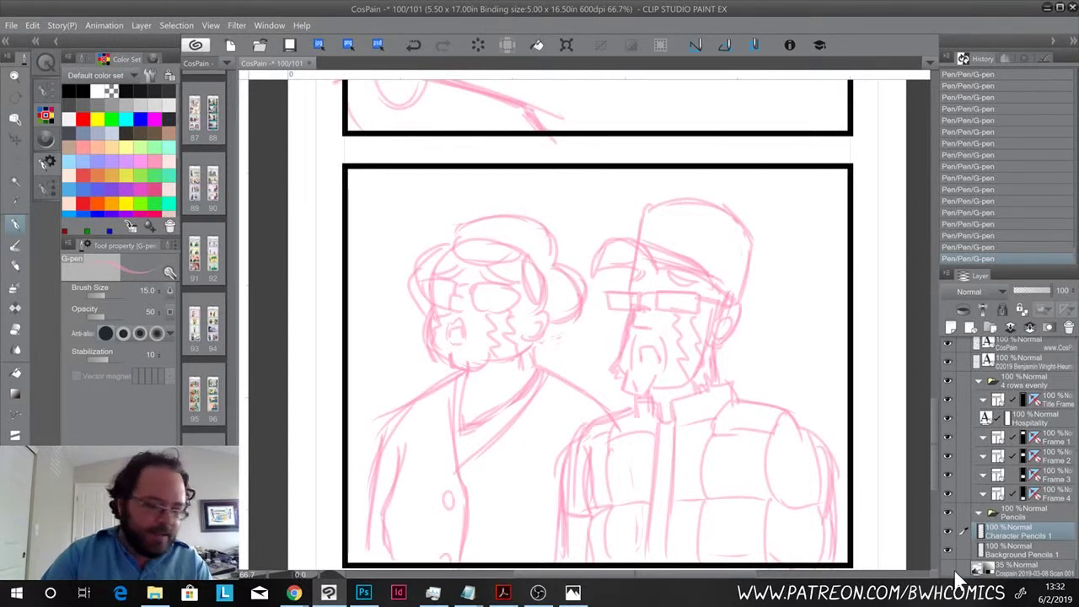
{"action": "key", "text": "ctrl+0"}
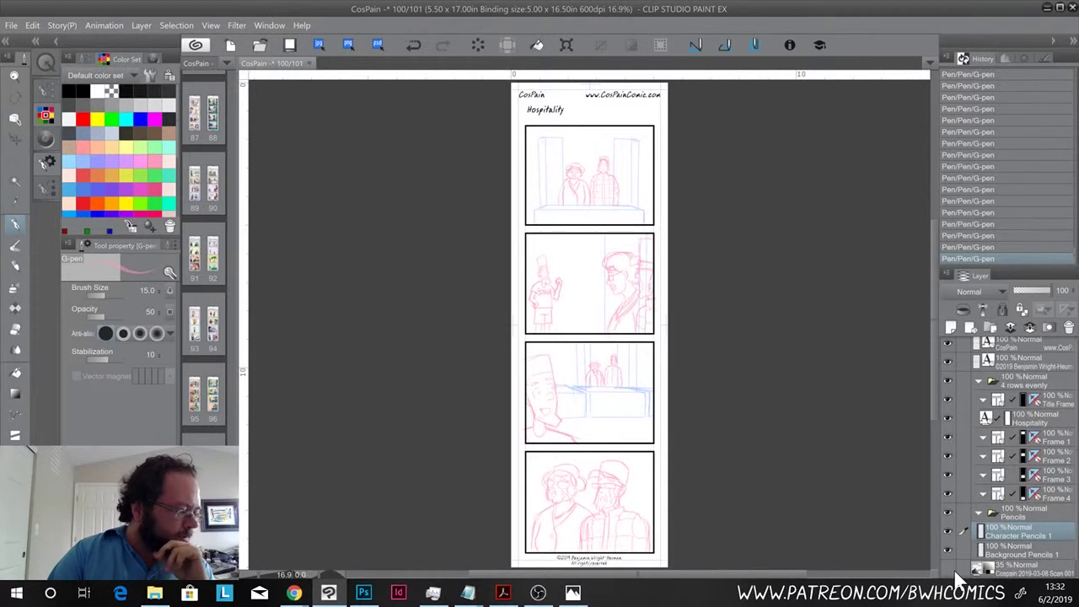